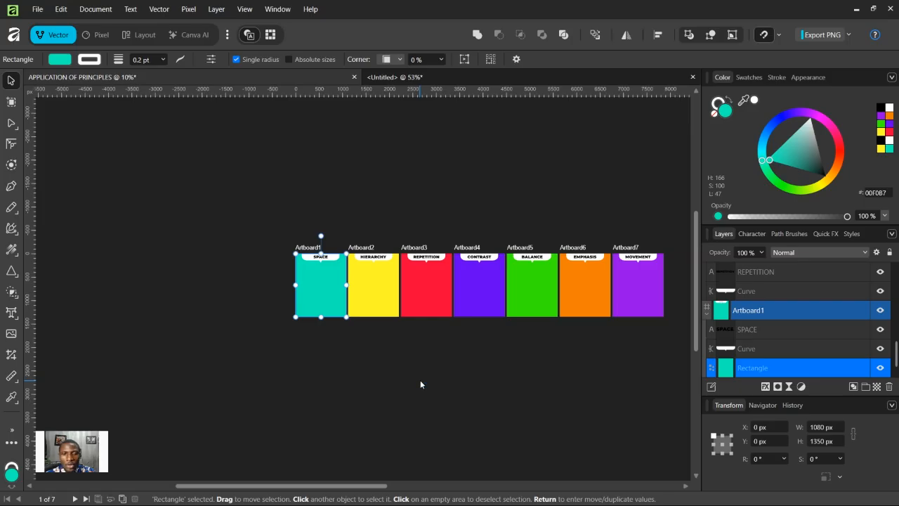
Step: Create artistic text on the first artboard with the opening line '50% OFF'
key(ctrl+plus)
key(ctrl+plus)
key(ctrl+plus)
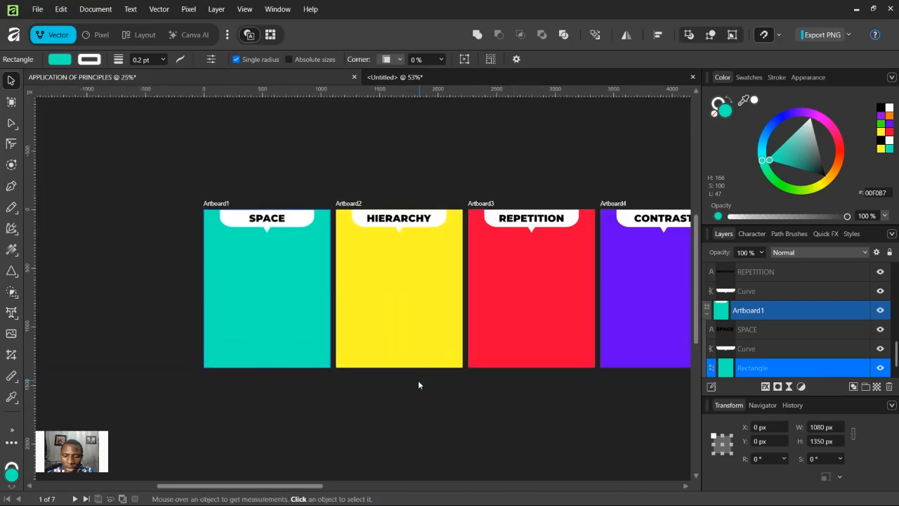
key(ctrl+plus)
key(ctrl+plus)
key(h)
drag(365, 285, 494, 279)
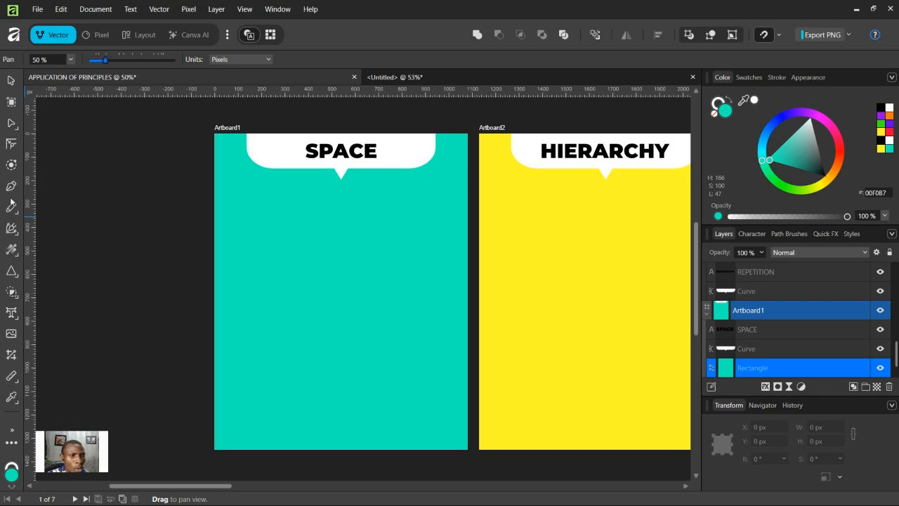
click(11, 312)
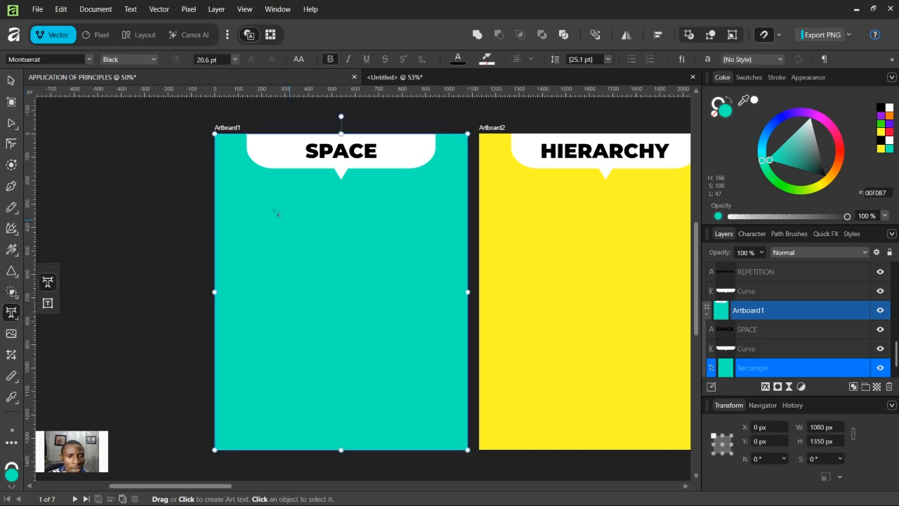
drag(267, 182, 268, 224)
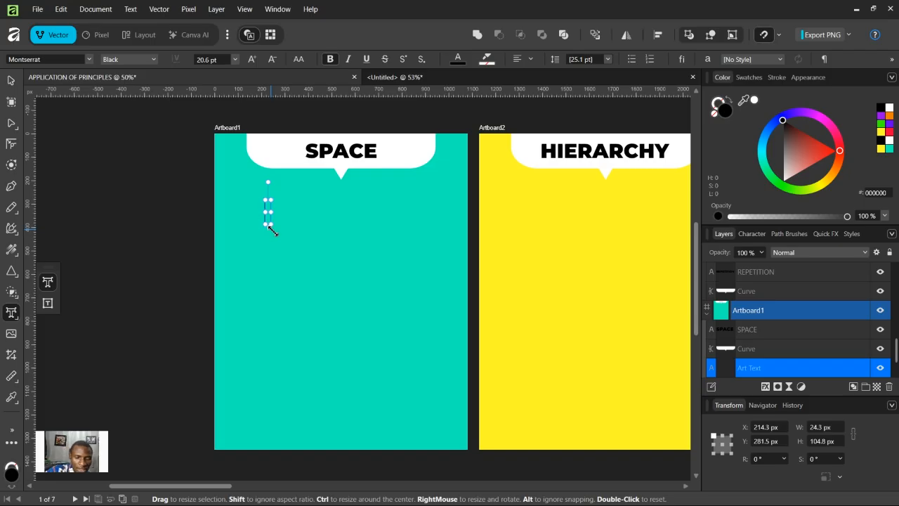
text(50)
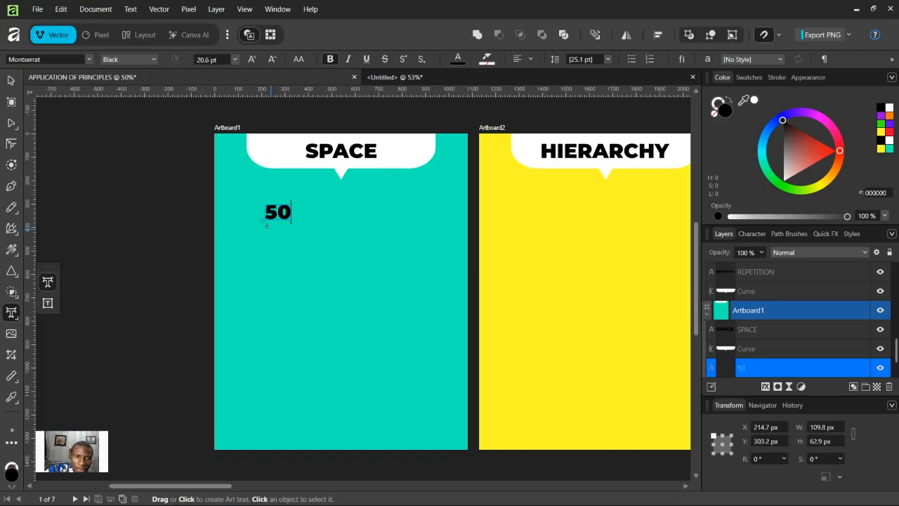
text(% OFF)
key(Return)
Step: Continue the text with a second line reading 'ON ALL PURCHASE'
text(ON ALL PURCHA)
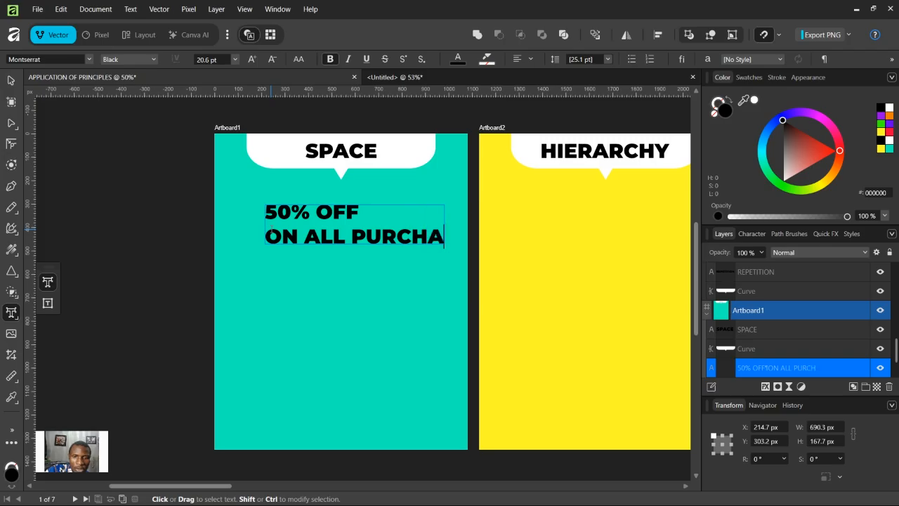
text(SE)
key(Return)
text(VISIT)
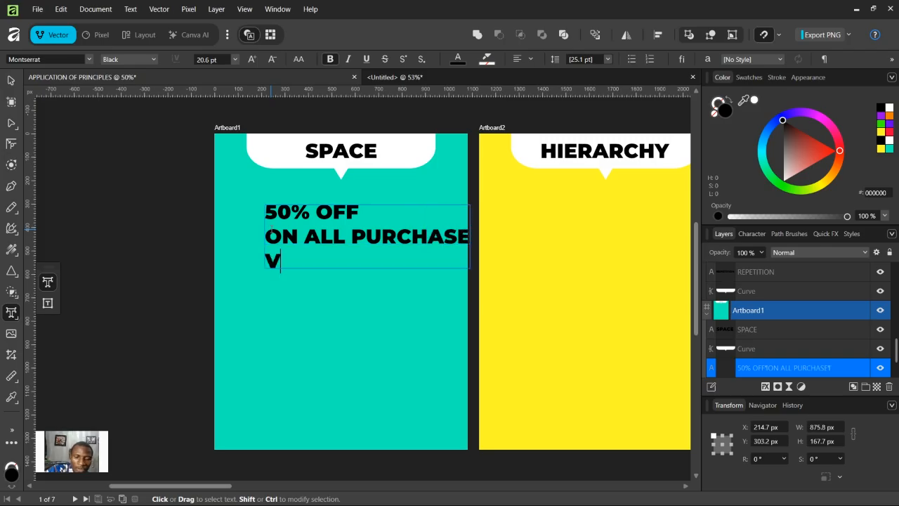
key(BackSpace)
key(BackSpace)
key(BackSpace)
key(BackSpace)
key(BackSpace)
key(BackSpace)
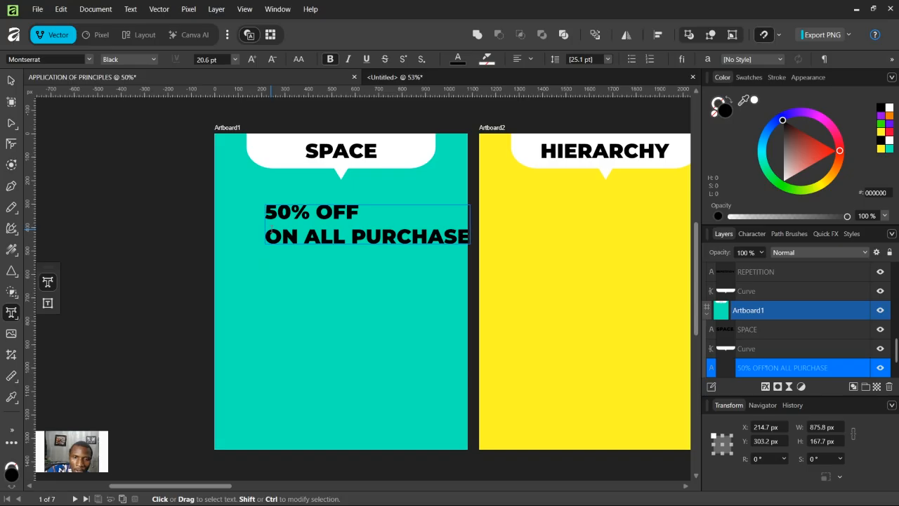
Step: Add a third text line reading 'PLACE ORDER'
key(Return)
text(PLACE )
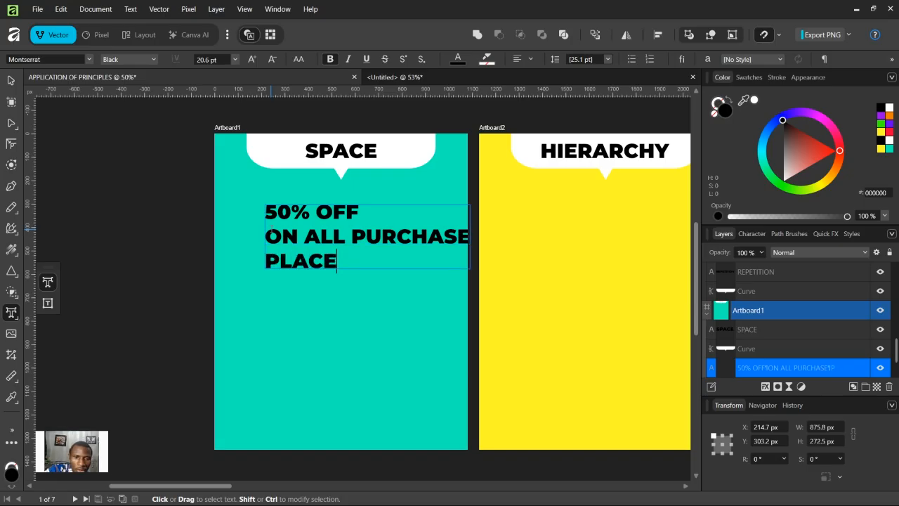
text(ORDER)
key(Return)
text(WWW)
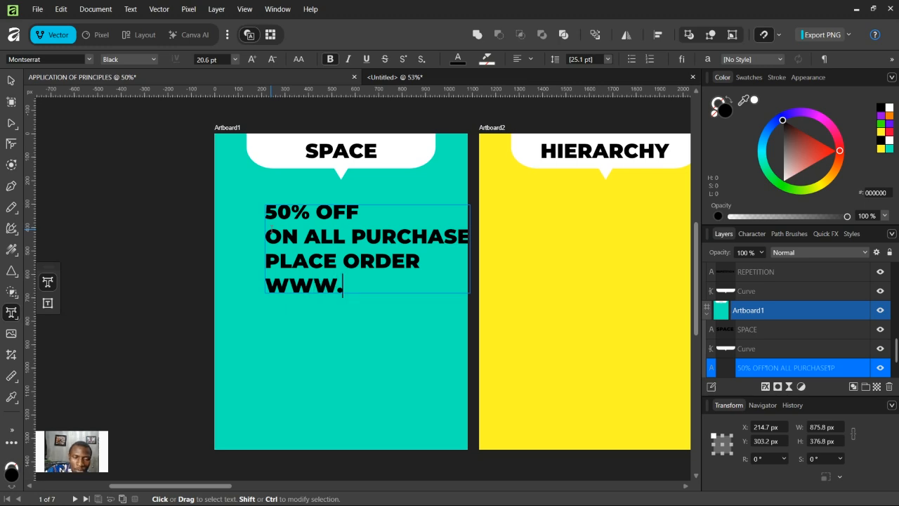
text(.E)
key(BackSpace)
text(DCL.COM)
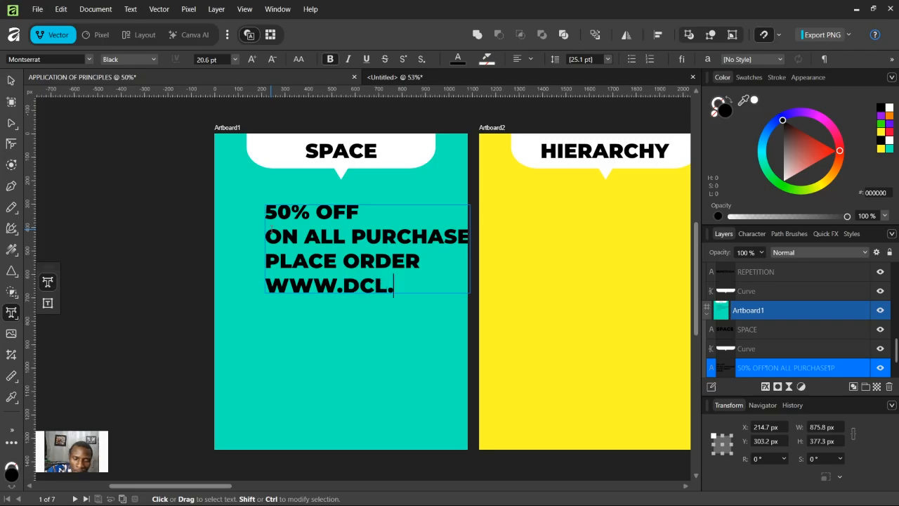
text(.N)
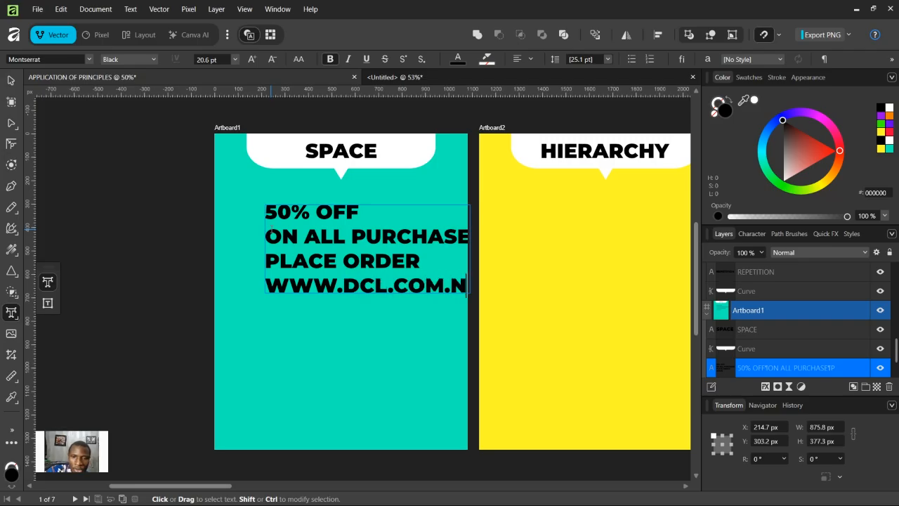
key(Escape)
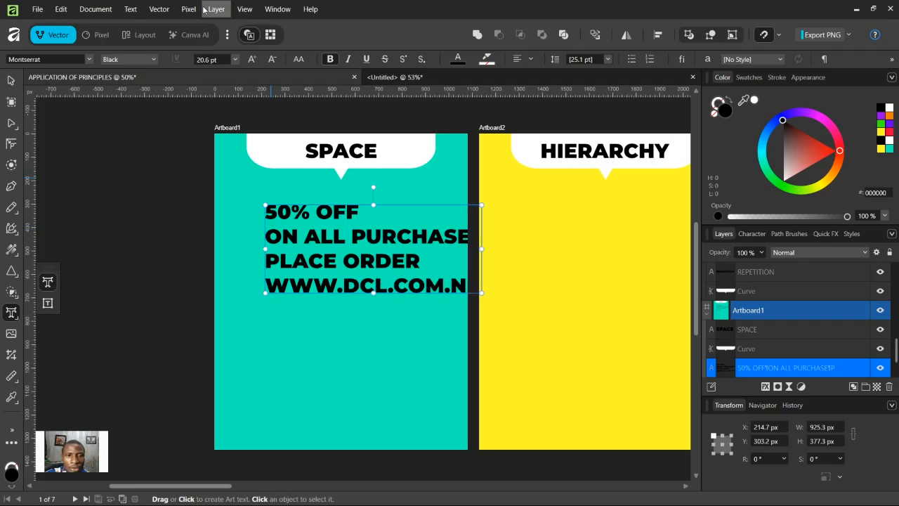
Step: Move the text block slightly left and down on the artboard
click(11, 80)
drag(370, 248, 349, 256)
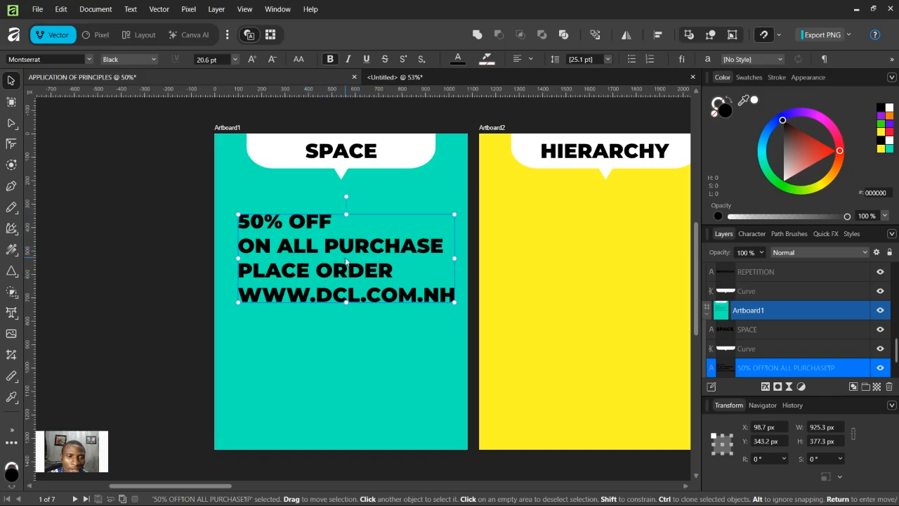
Step: Set the text block's font size to 18 pt and its leading to 64 pt
click(751, 233)
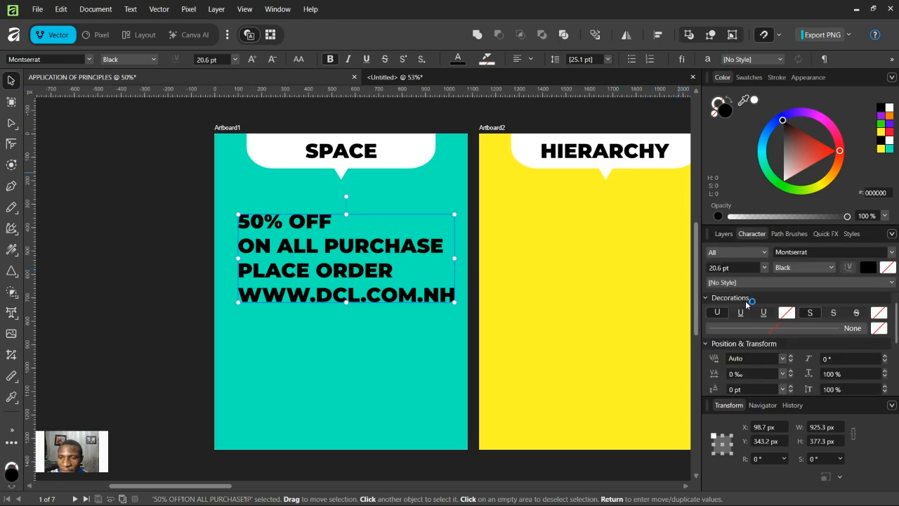
scroll(742, 272, down, 2)
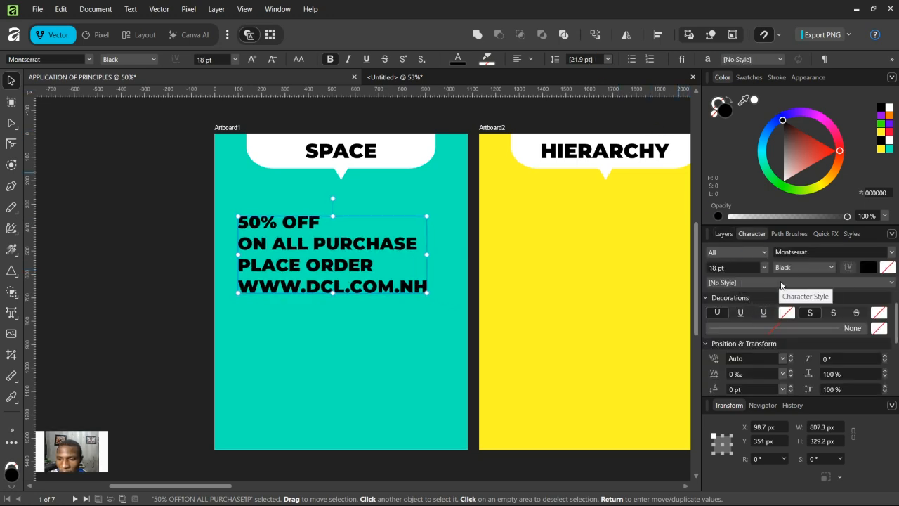
drag(896, 314, 897, 350)
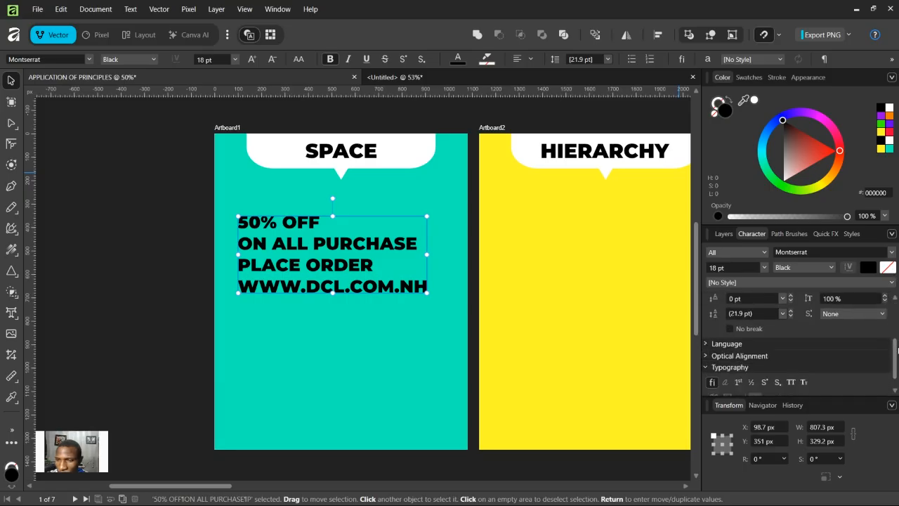
click(782, 313)
scroll(742, 479, down, 4)
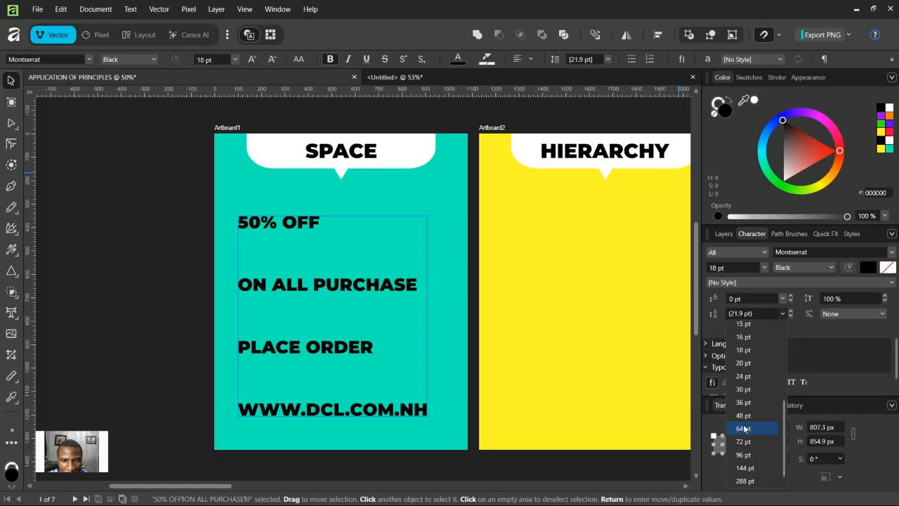
click(746, 429)
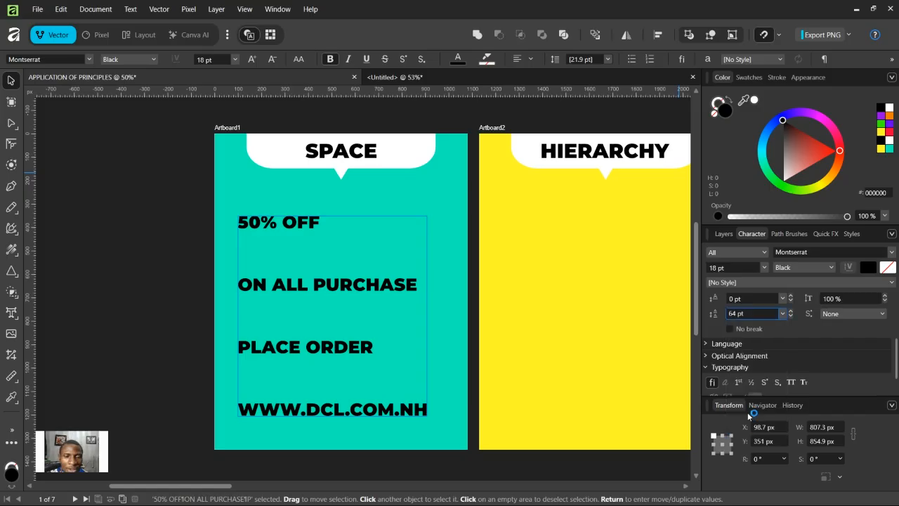
click(416, 407)
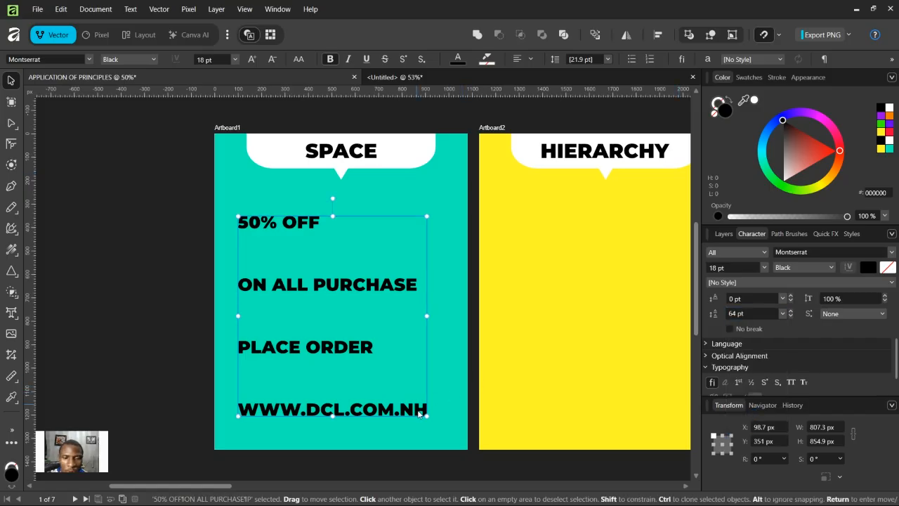
key(t)
drag(419, 410, 428, 409)
text(G)
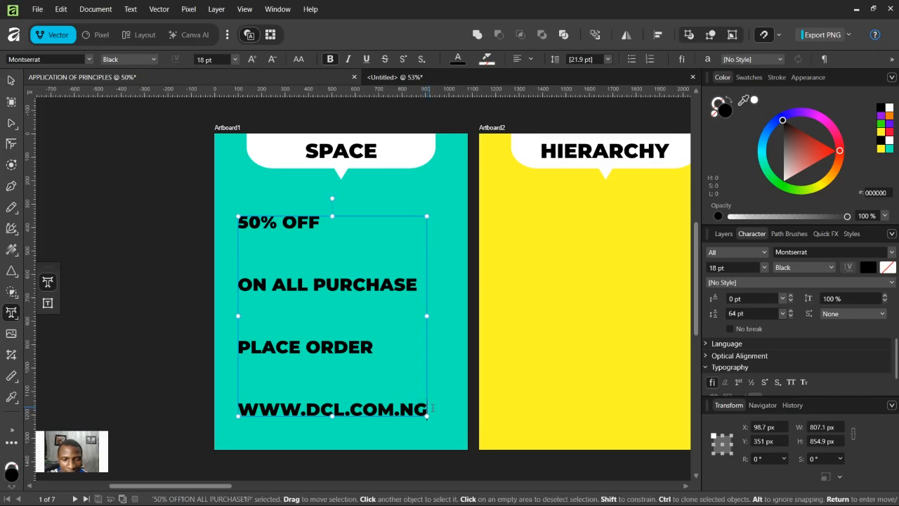
key(Escape)
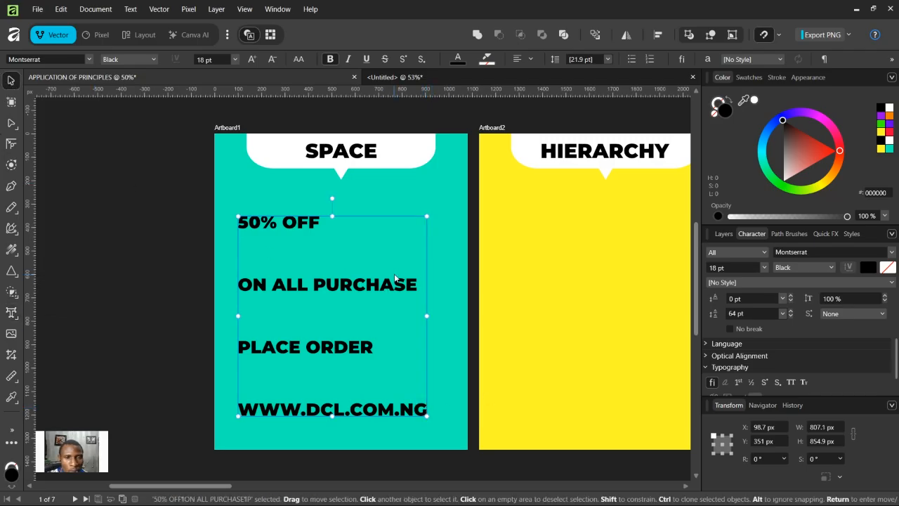
Step: Cut the last three lines out of the text block, leaving only '50% OFF'
scroll(392, 291, up, 1)
scroll(380, 297, down, 1)
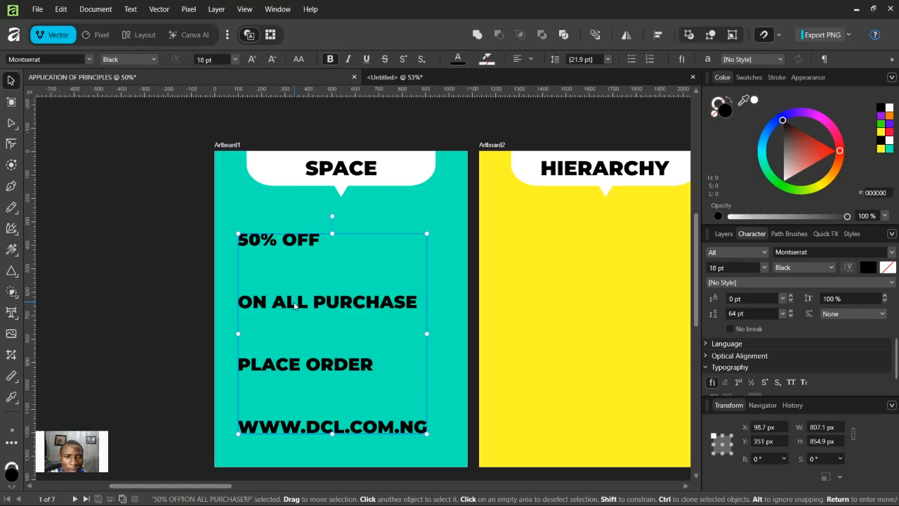
key(t)
drag(239, 302, 463, 423)
key(ctrl+x)
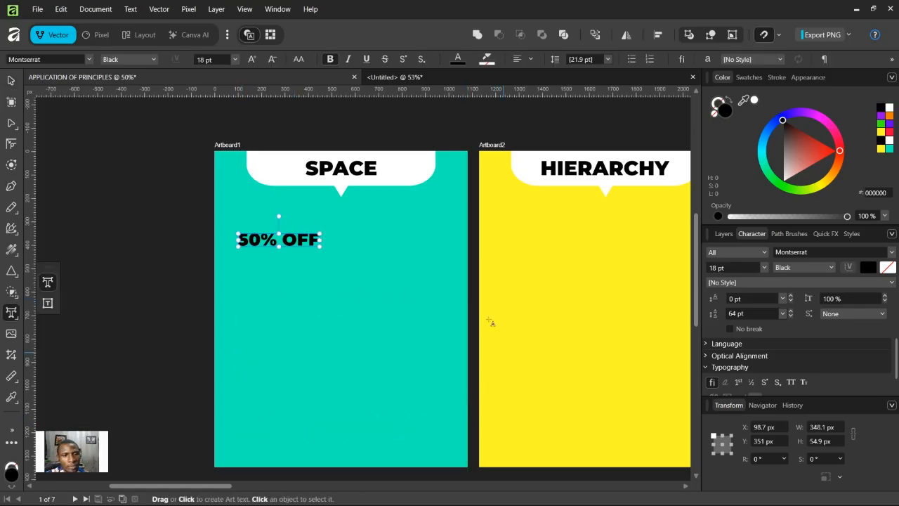
Step: Scale the '50% OFF' text up to about 36 pt
click(11, 80)
drag(321, 245, 396, 318)
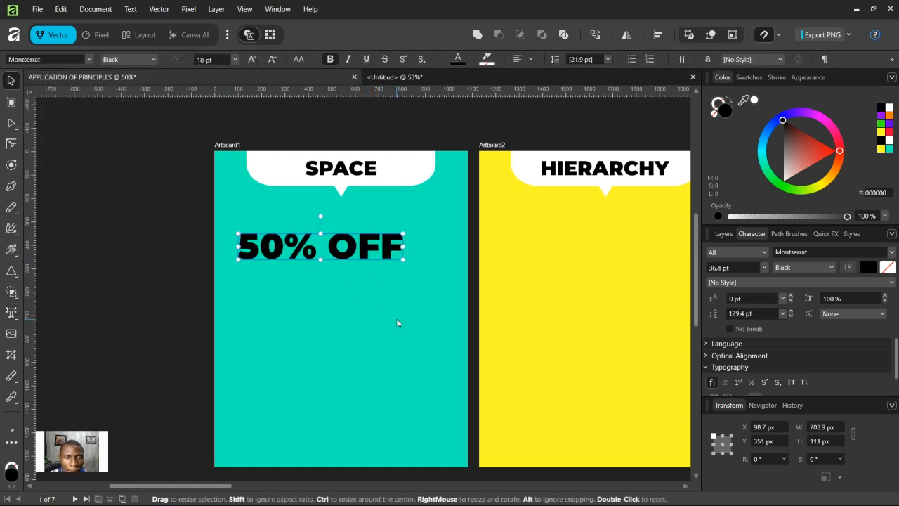
click(142, 225)
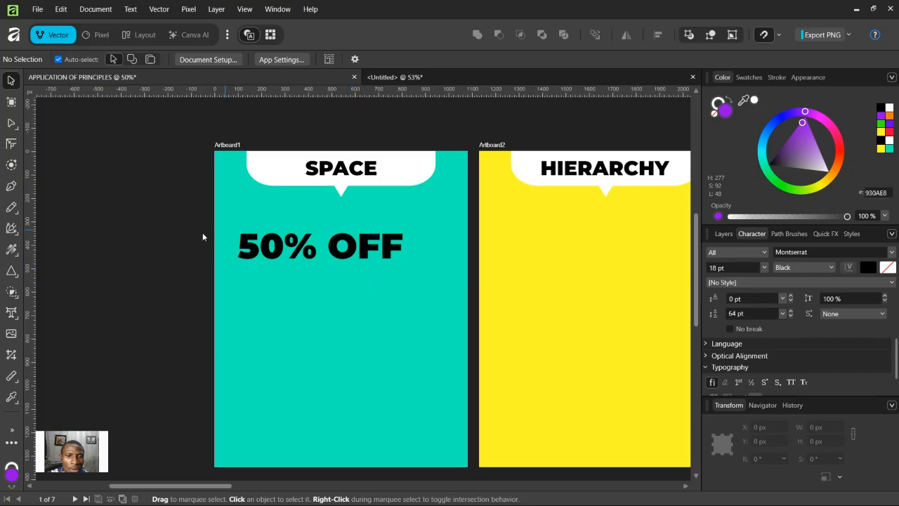
Step: Draw a black rectangle about 790 × 270 px over the '50% OFF' text
click(8, 275)
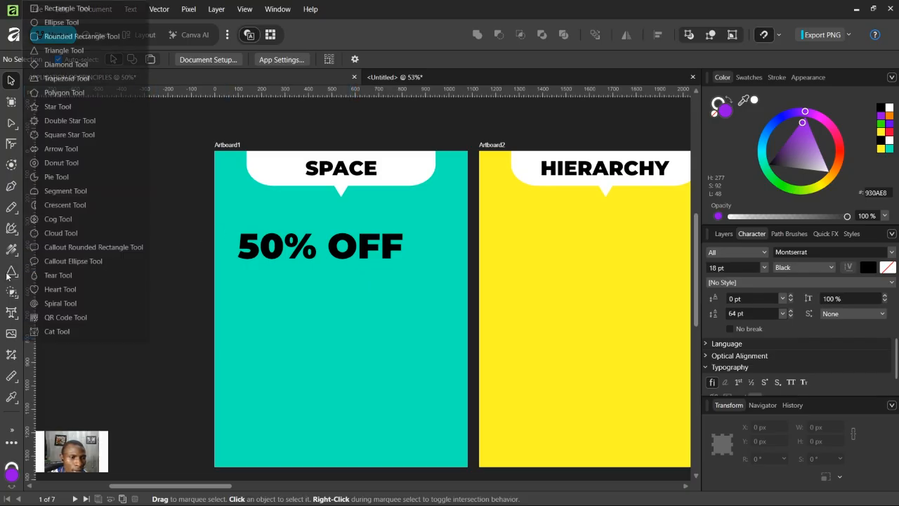
click(71, 9)
drag(228, 220, 414, 285)
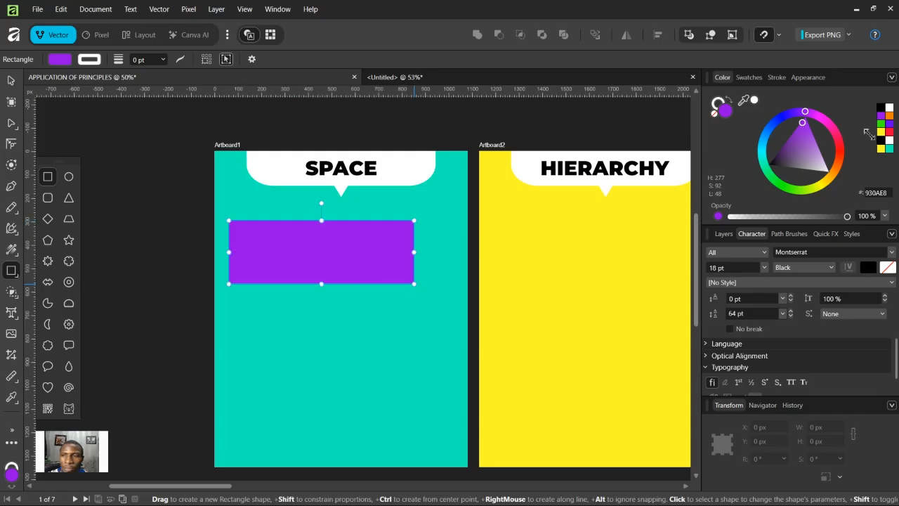
click(880, 140)
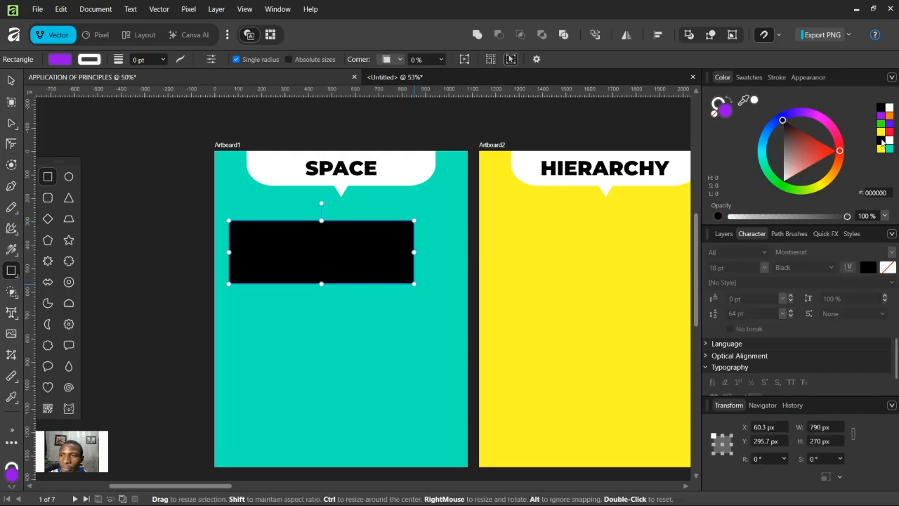
click(10, 80)
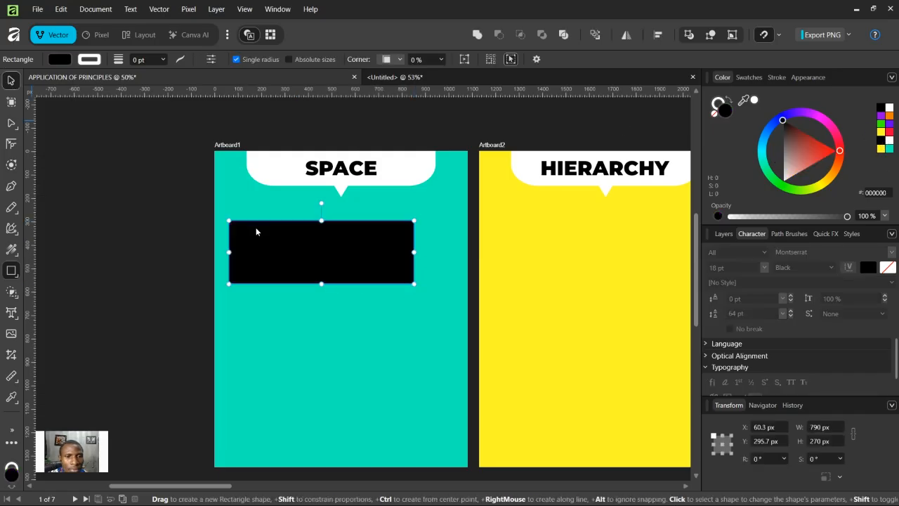
Step: Raise the black rectangle in the layer stack to sit just below the SPACE title
click(724, 233)
drag(759, 347, 763, 320)
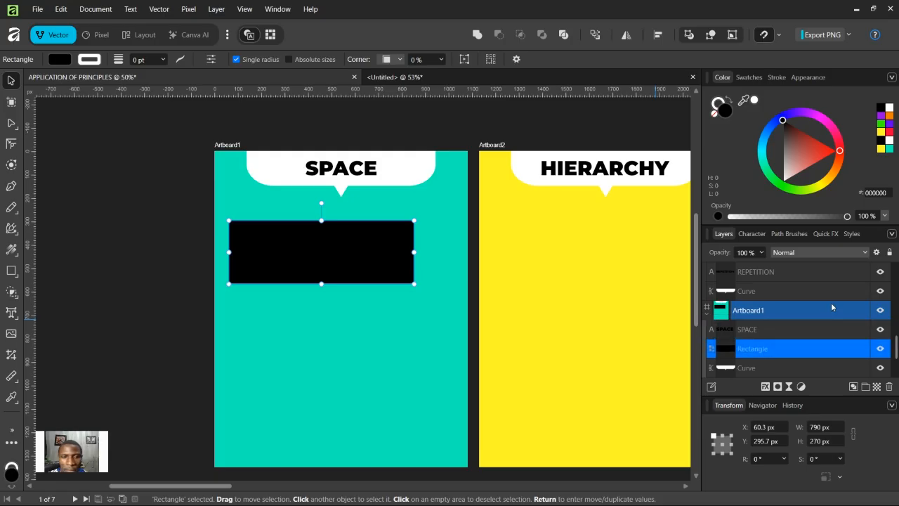
click(754, 329)
click(889, 107)
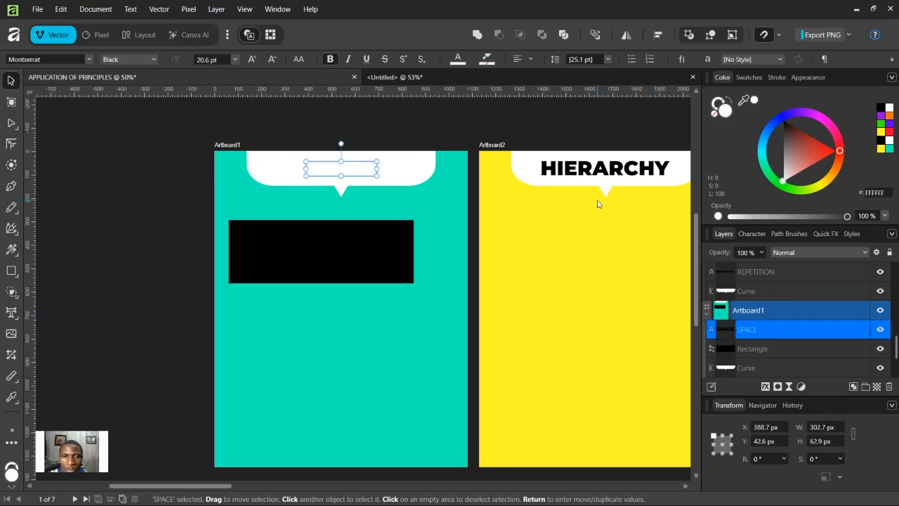
key(ctrl+z)
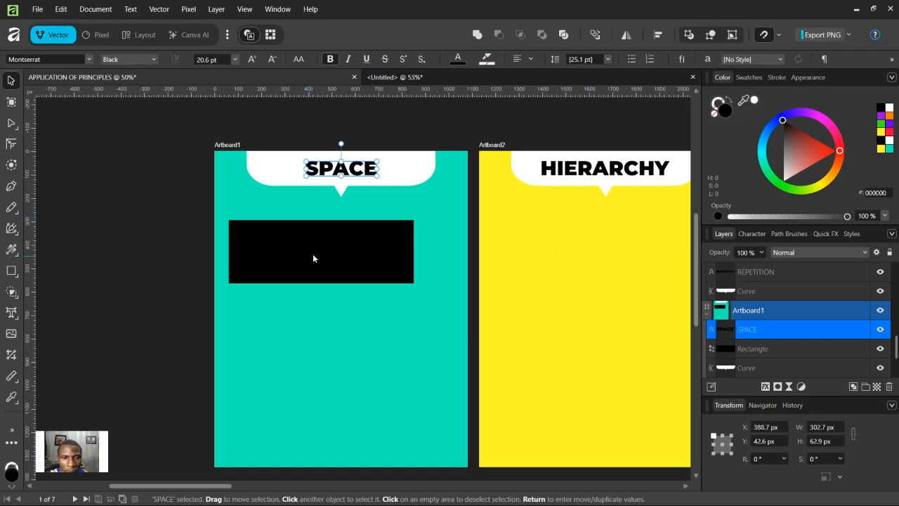
Step: Move the '50% OFF' text layer above the black rectangle
click(313, 259)
scroll(756, 361, down, 2)
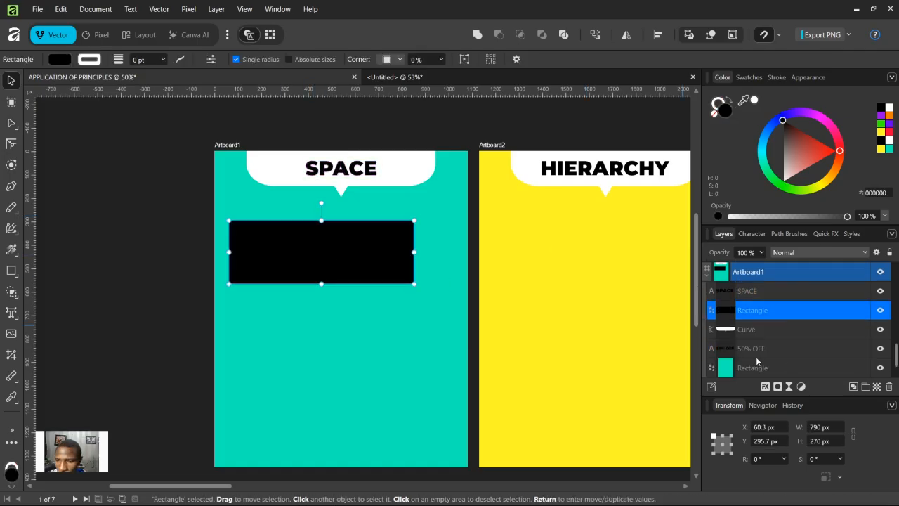
drag(761, 348, 761, 297)
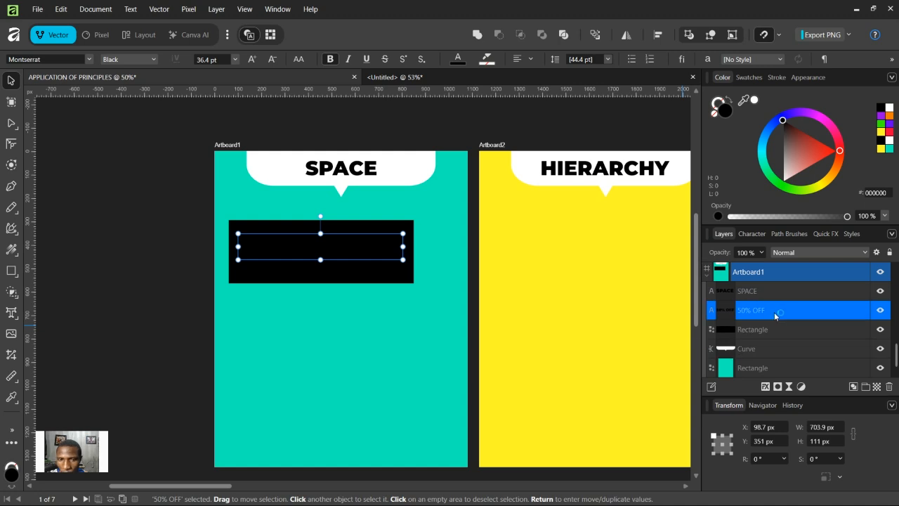
Step: Color the '50% OFF' text teal
click(888, 148)
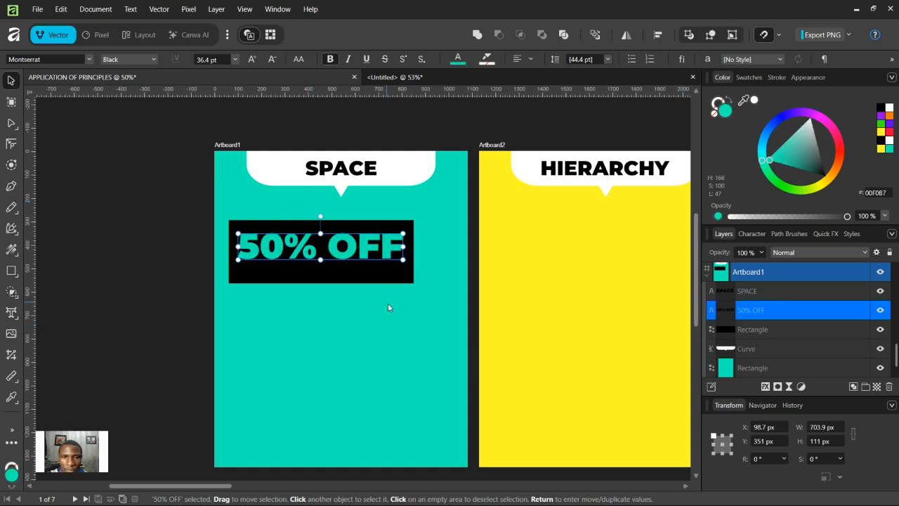
Step: Enlarge the black rectangle to about 874 × 274 px so it frames the '50% OFF' text
click(393, 281)
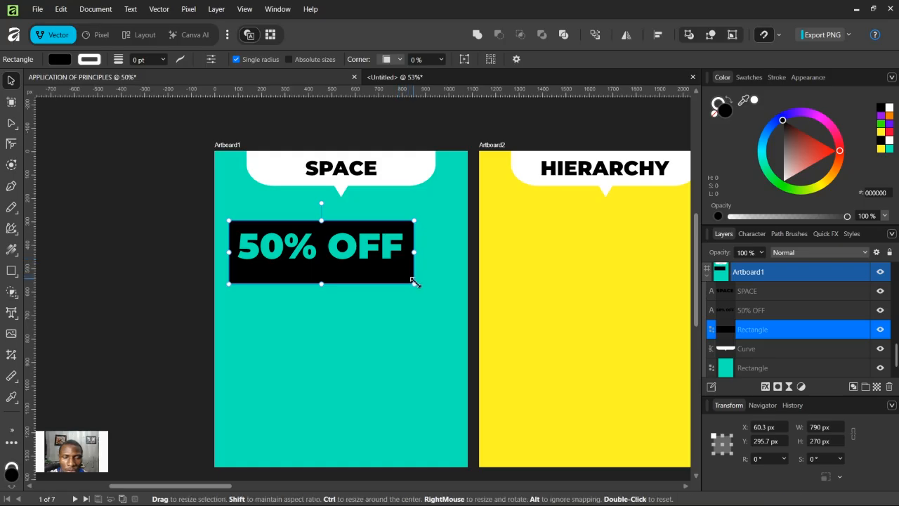
drag(414, 284, 418, 267)
click(401, 260)
click(407, 226)
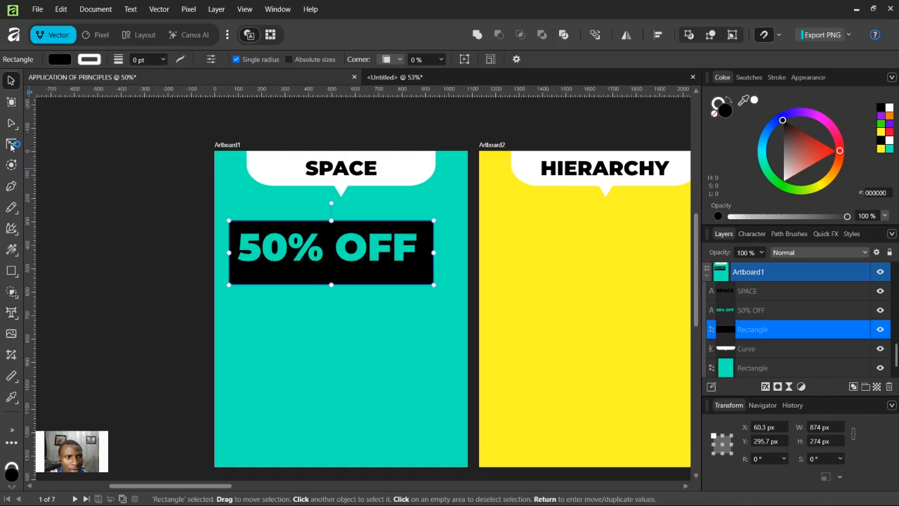
Step: Round the black rectangle's corners with the Corner tool and convert it to curves
click(11, 144)
drag(213, 204, 455, 323)
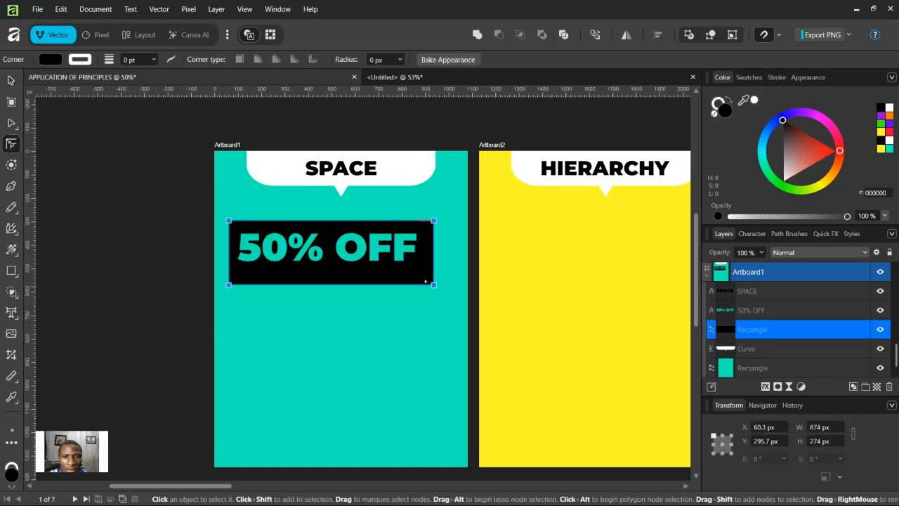
drag(433, 284, 415, 275)
key(ctrl+Return)
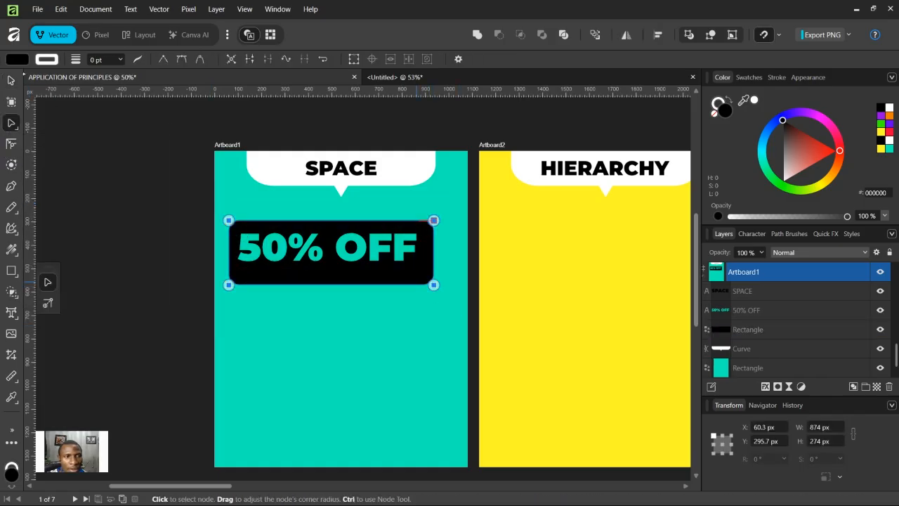
Step: Move the '50% OFF' text slightly down to center it inside the black box
key(v)
click(307, 250)
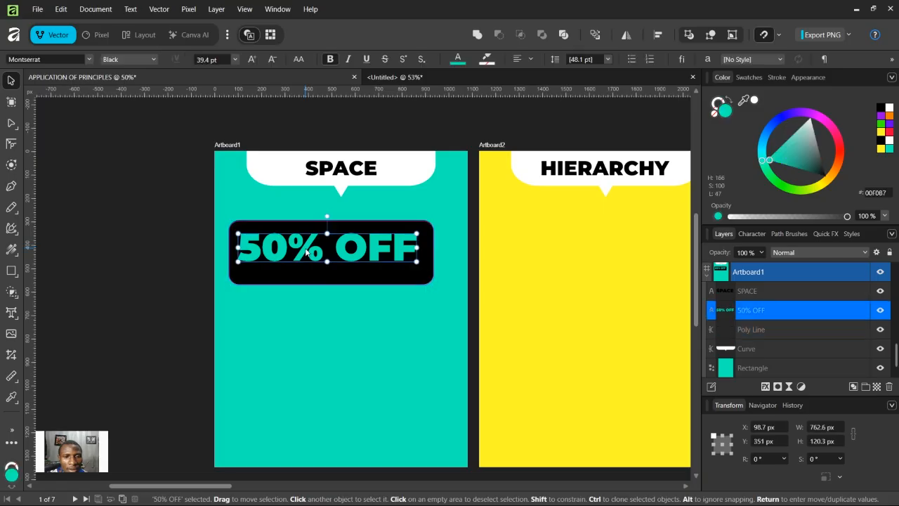
drag(307, 250, 309, 257)
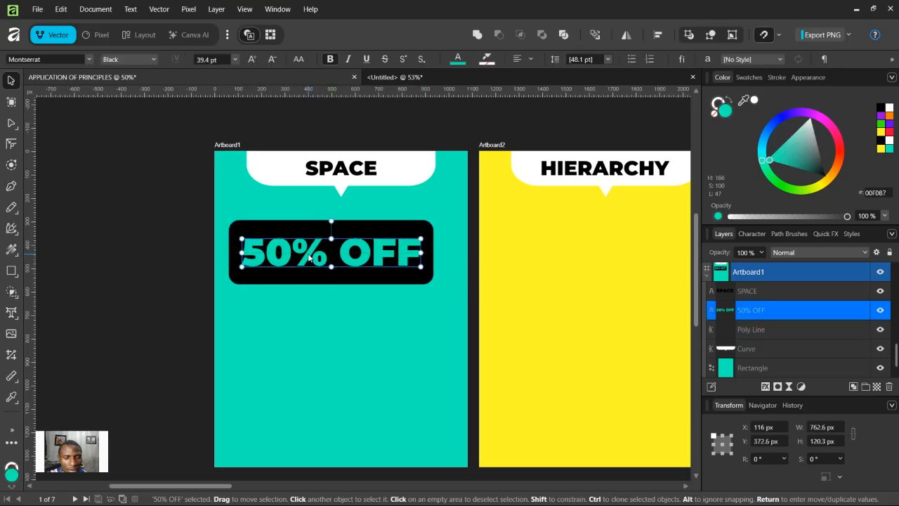
click(306, 318)
click(8, 317)
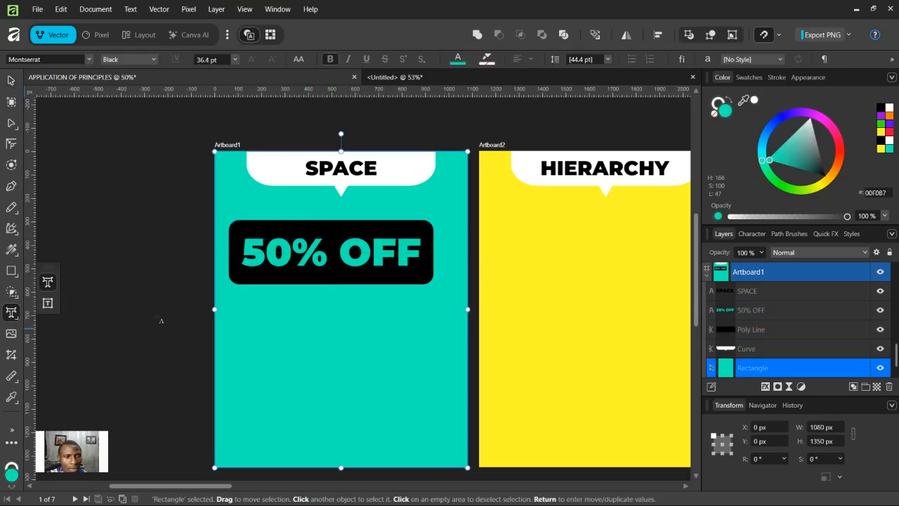
click(280, 320)
key(ctrl+v)
key(Escape)
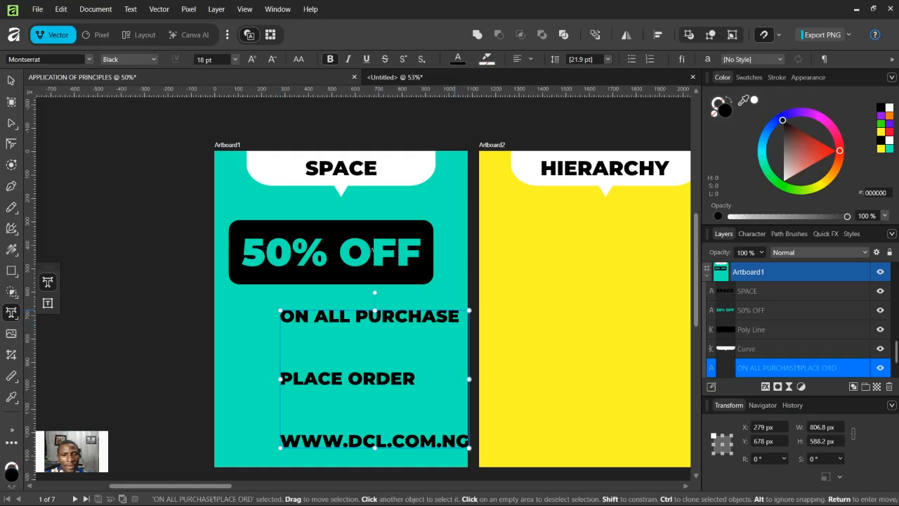
key(v)
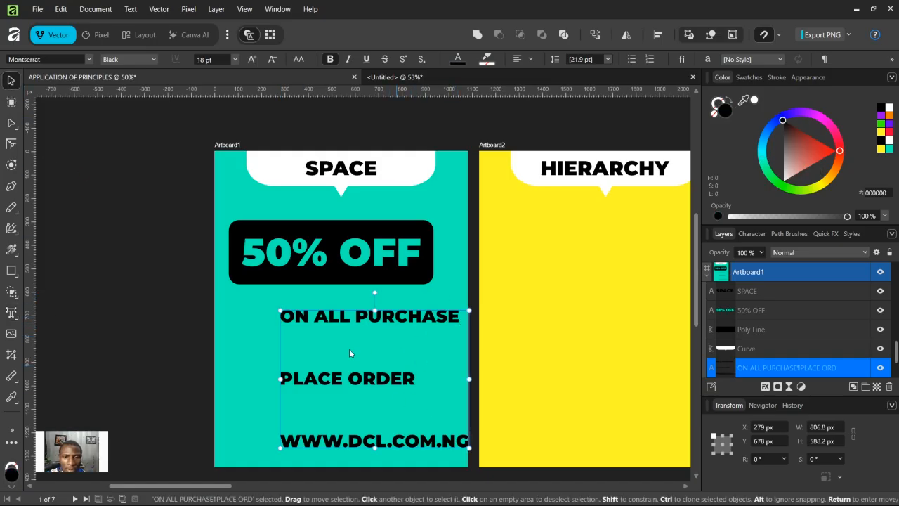
Step: Delete the 'ON ALL PURCHASE' line from the pasted text and move the block down to the artboard's lower part
click(274, 351)
double_click(289, 351)
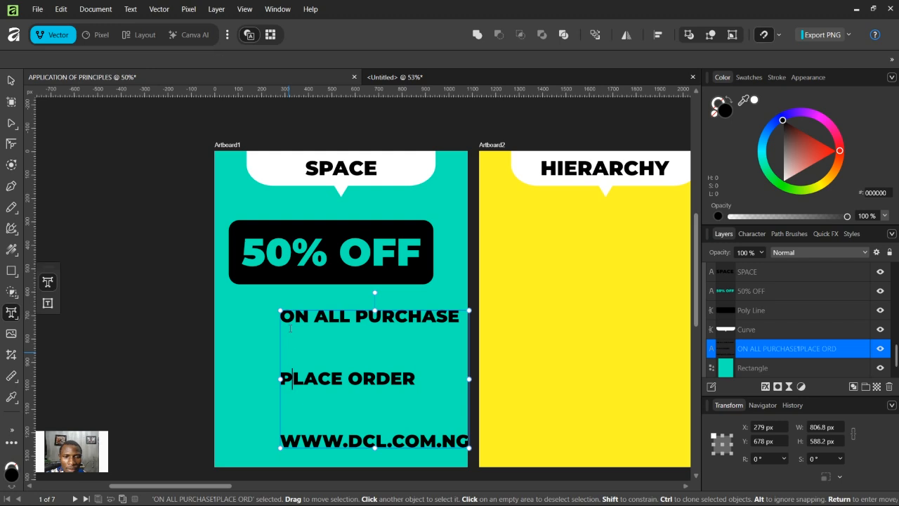
click(290, 328)
drag(460, 317, 279, 317)
key(ctrl+c)
key(BackSpace)
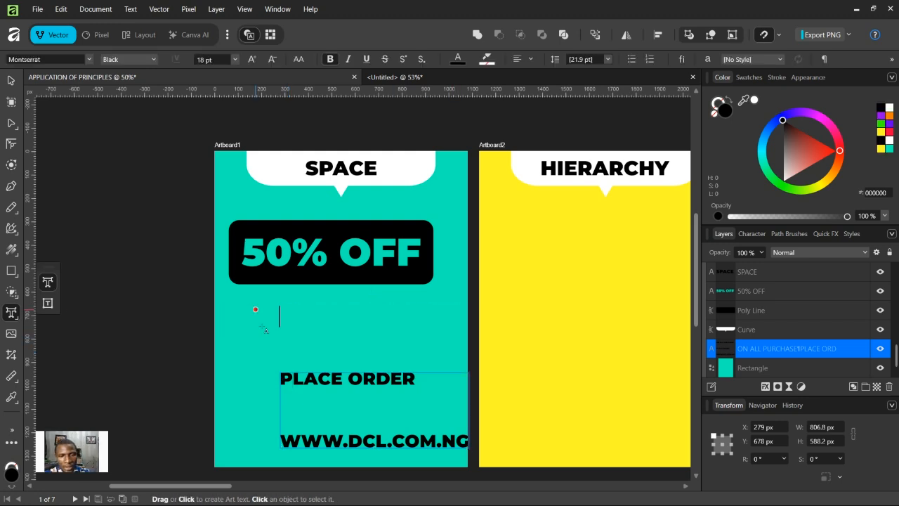
key(BackSpace)
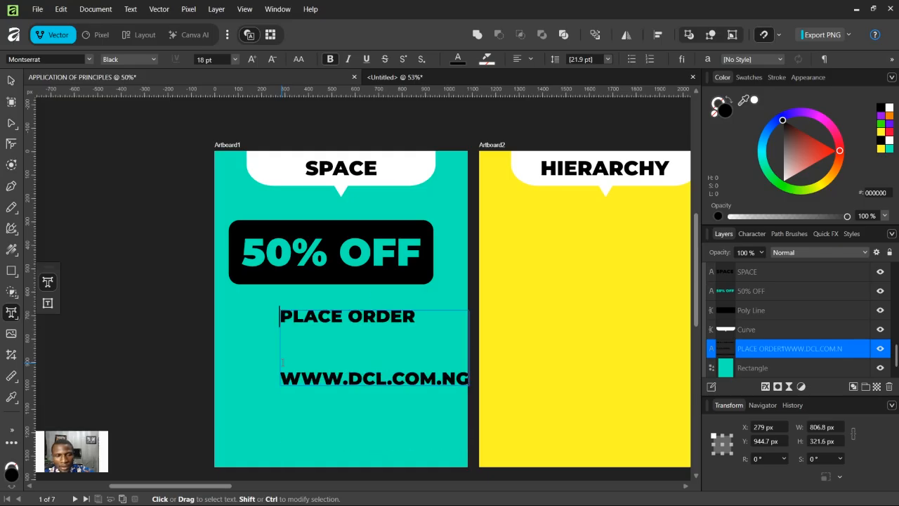
key(Escape)
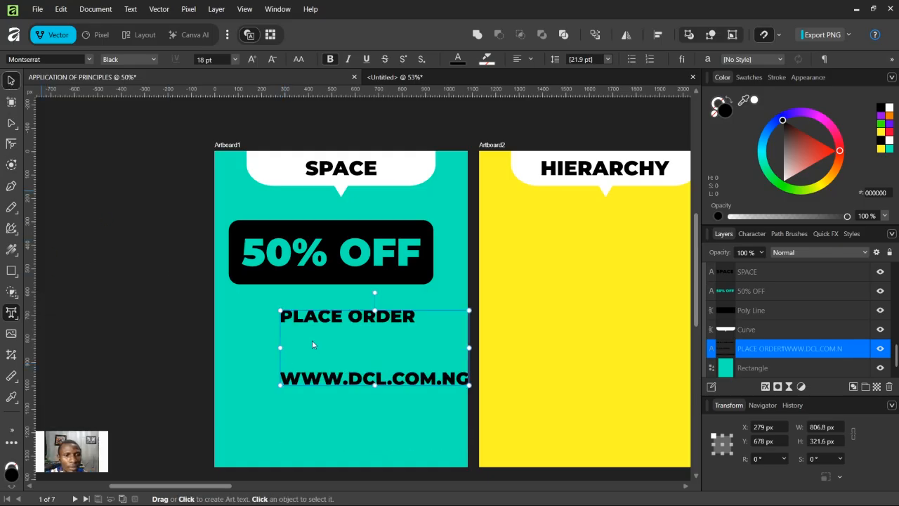
drag(350, 334, 336, 409)
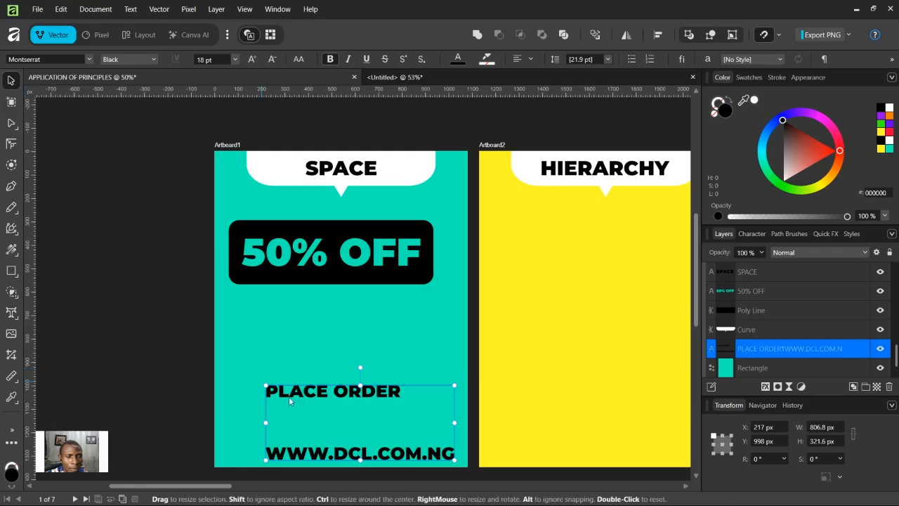
Step: Duplicate the '50% OFF' text below the black box and color the copy black
click(268, 265)
drag(265, 304, 263, 336)
click(880, 140)
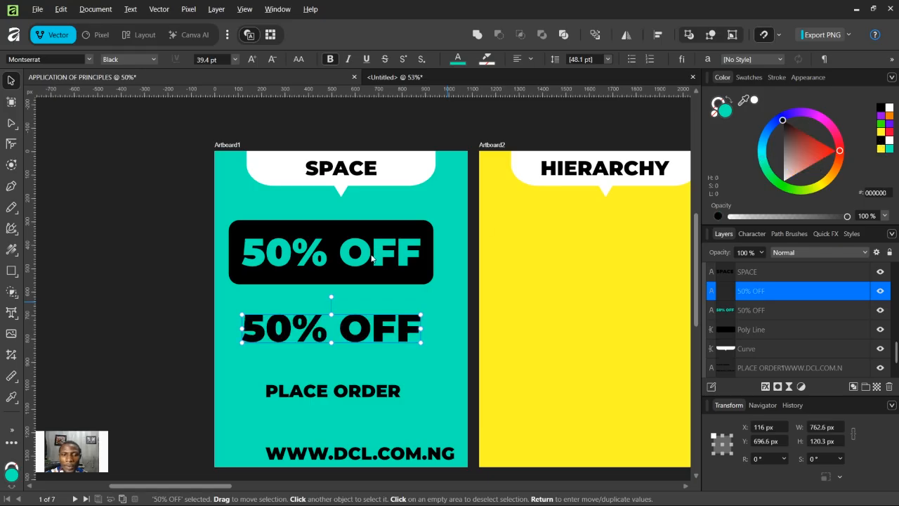
Step: Replace the copy's text with 'ON ALL PURCHASE' and place it just below the black box
double_click(295, 328)
key(ctrl+a)
key(ctrl+v)
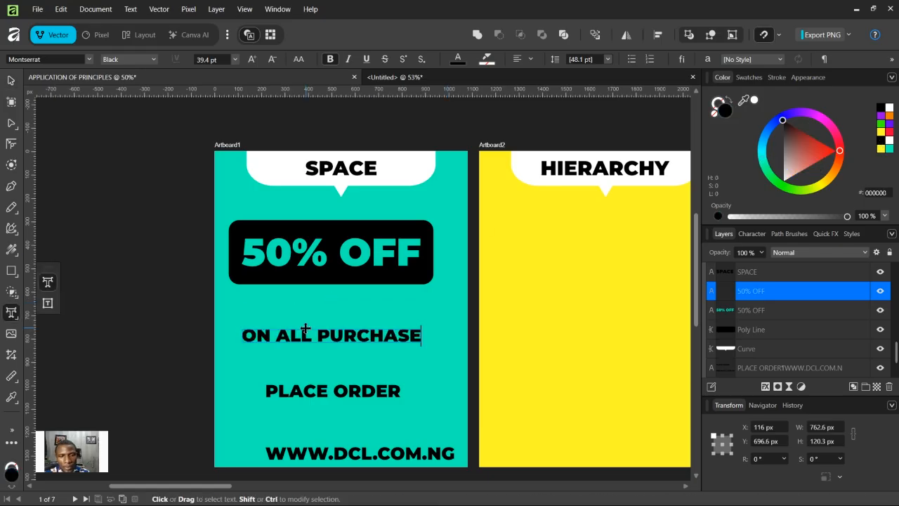
key(Escape)
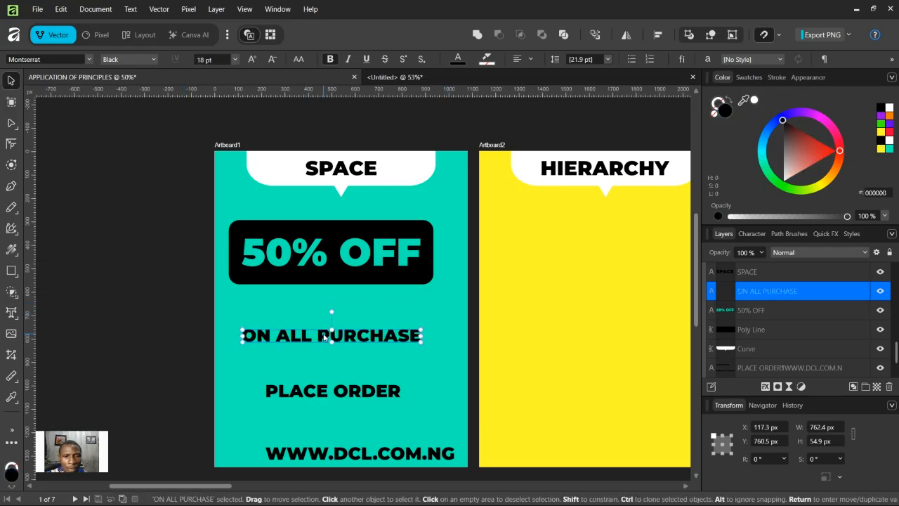
drag(323, 337, 315, 304)
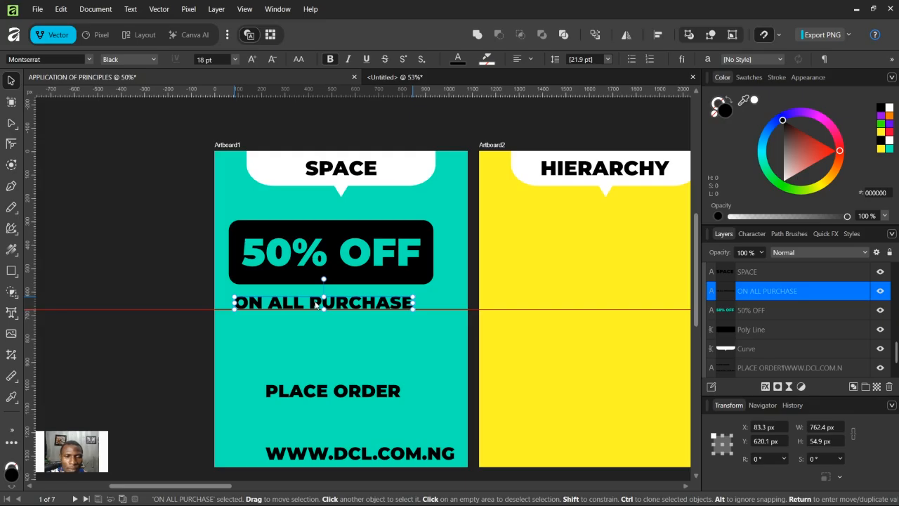
drag(315, 304, 327, 345)
Step: Draw a yellow rectangle about 732 × 146 px directly under the black box
click(12, 271)
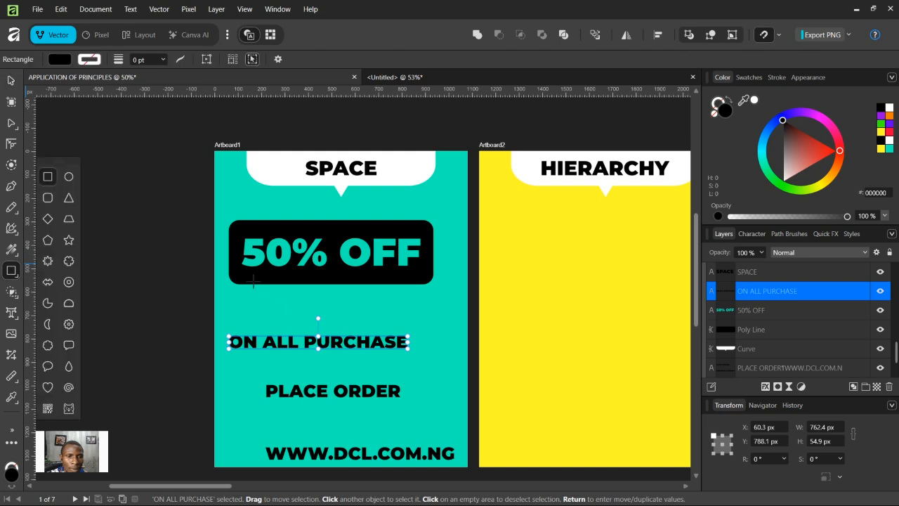
drag(351, 322, 413, 318)
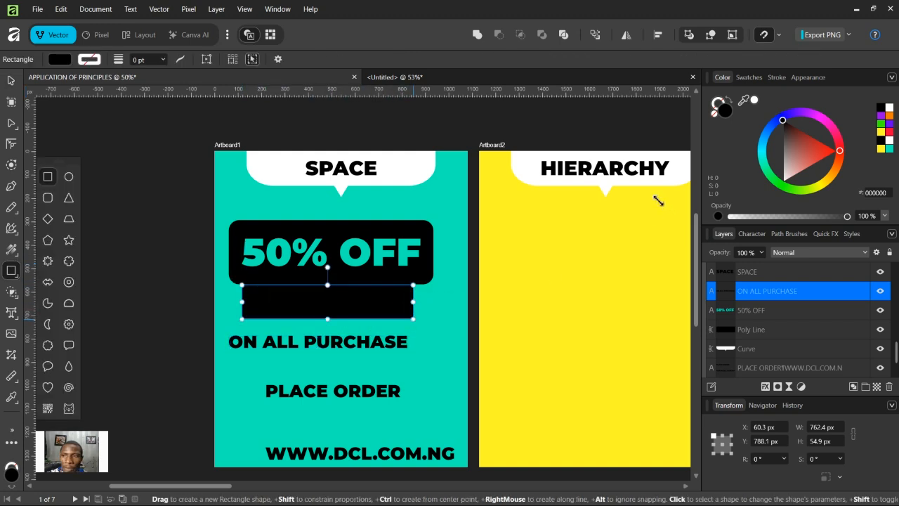
click(881, 148)
Step: Round the yellow rectangle's corners with the Corner tool
click(11, 80)
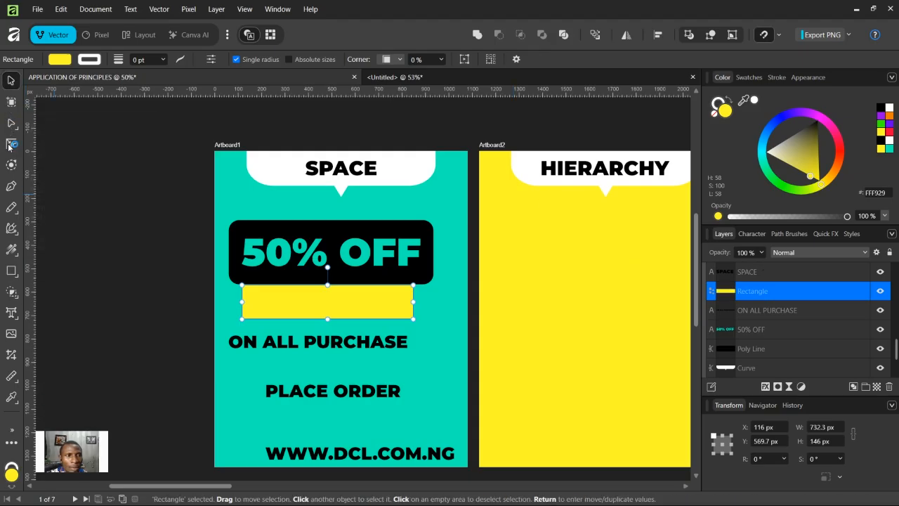
click(9, 145)
drag(412, 318, 396, 307)
click(11, 123)
click(11, 81)
Step: Move the 'ON ALL PURCHASE' text onto the yellow rectangle and bring it to the front
drag(344, 351, 363, 300)
right_click(363, 301)
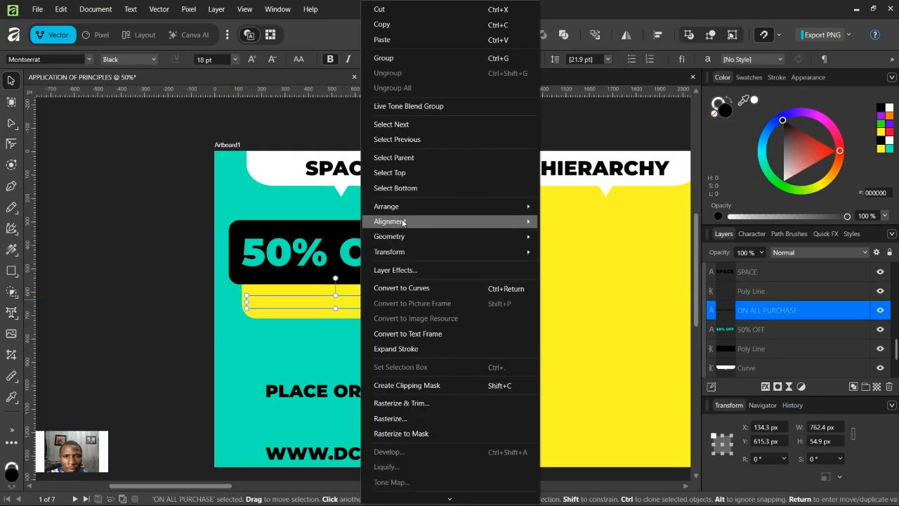
mouse_move(397, 207)
click(548, 208)
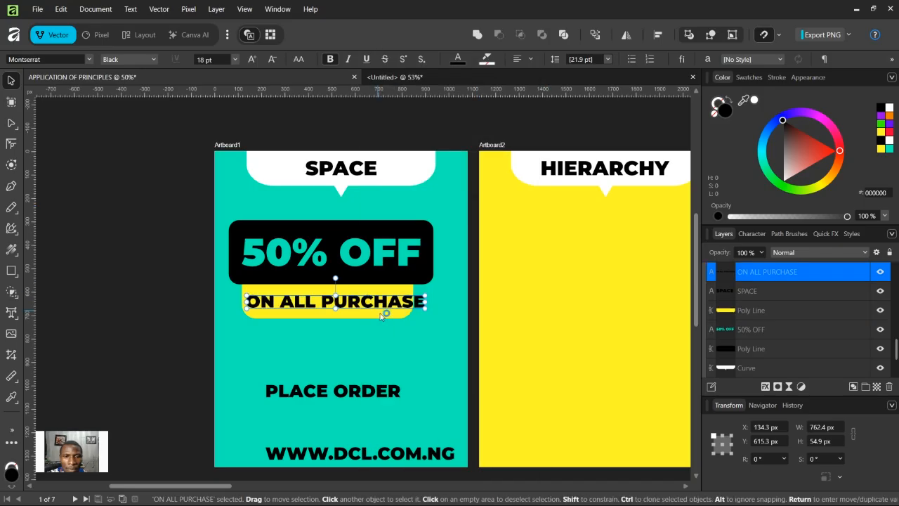
Step: Center the 'ON ALL PURCHASE' text on the yellow rectangle horizontally and vertically
click(401, 314)
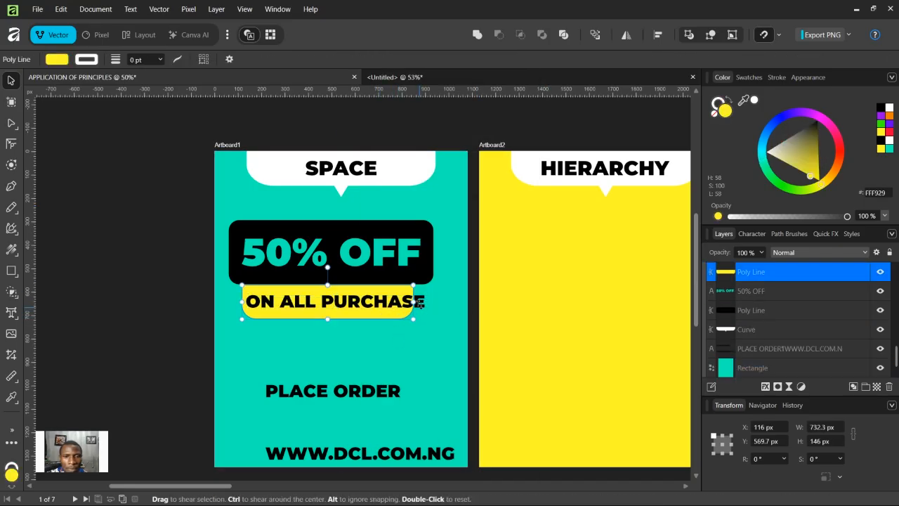
click(400, 336)
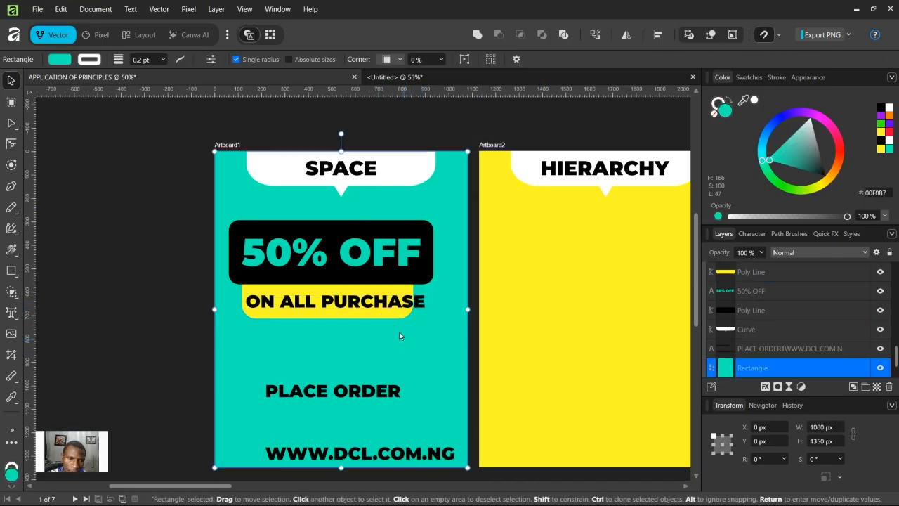
click(389, 313)
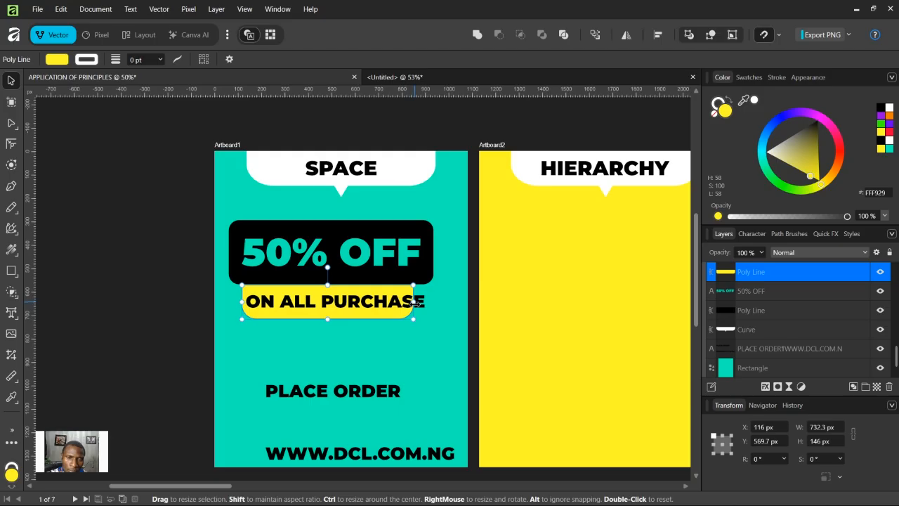
click(422, 302)
drag(424, 307, 409, 293)
shift+click(410, 295)
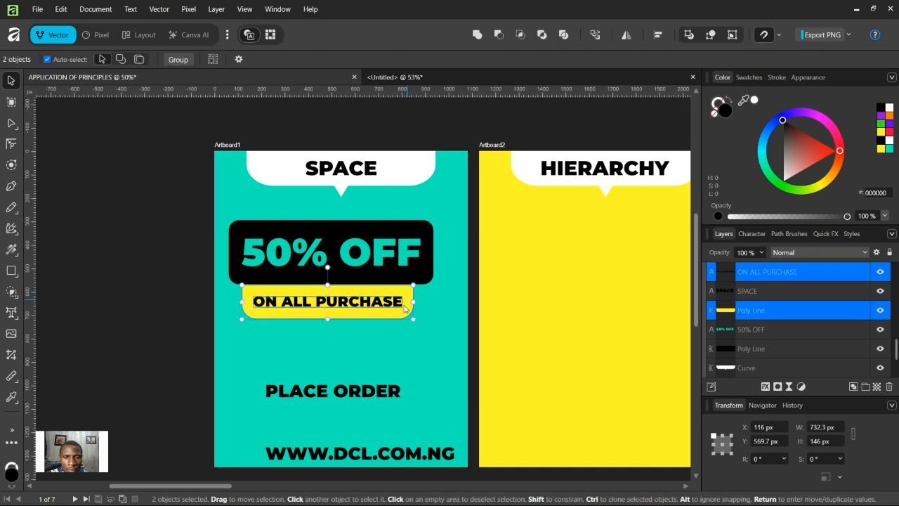
click(657, 34)
click(696, 74)
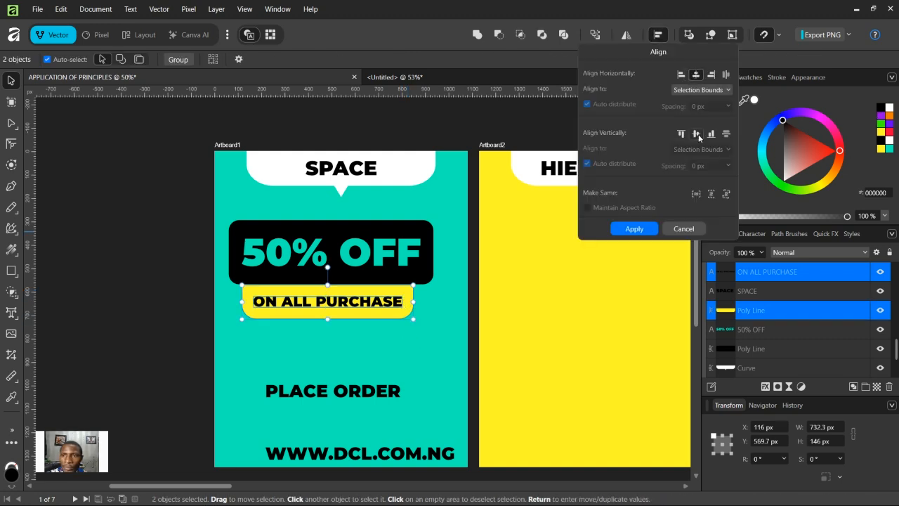
click(696, 135)
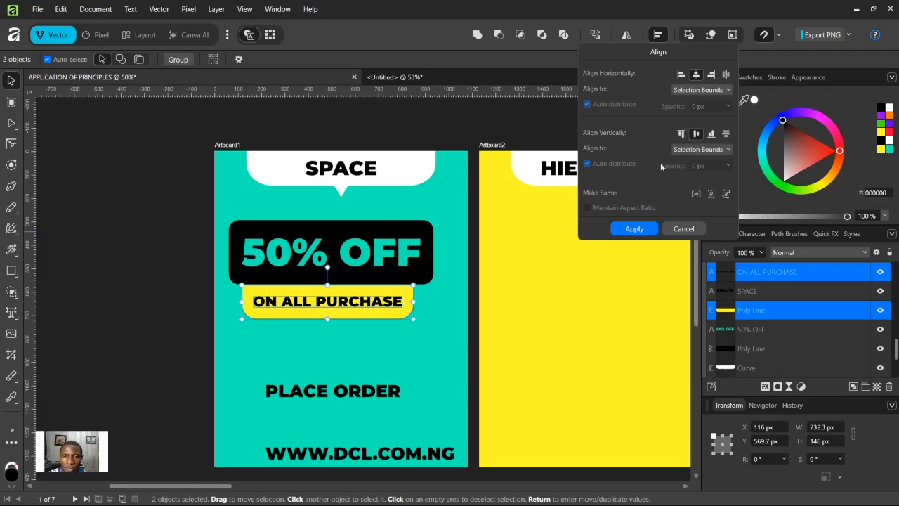
click(629, 229)
Step: Center the yellow rectangle horizontally with the black box
click(416, 302)
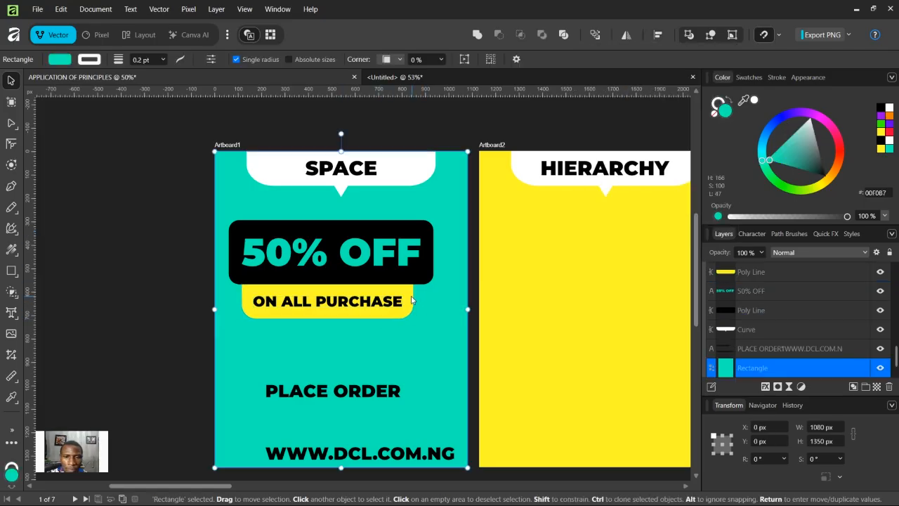
click(411, 299)
shift+click(416, 274)
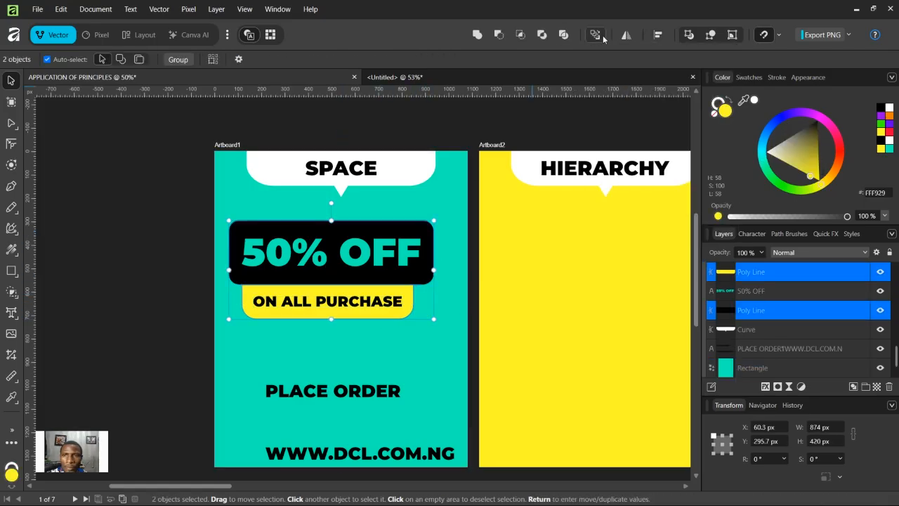
click(658, 34)
click(696, 75)
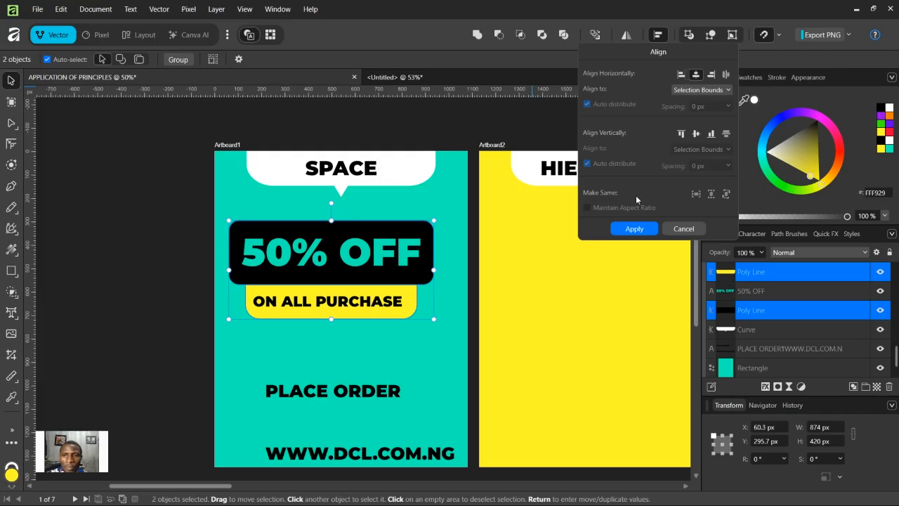
click(635, 229)
Step: Re-center the 'ON ALL PURCHASE' text on the yellow rectangle both horizontally and vertically
click(349, 307)
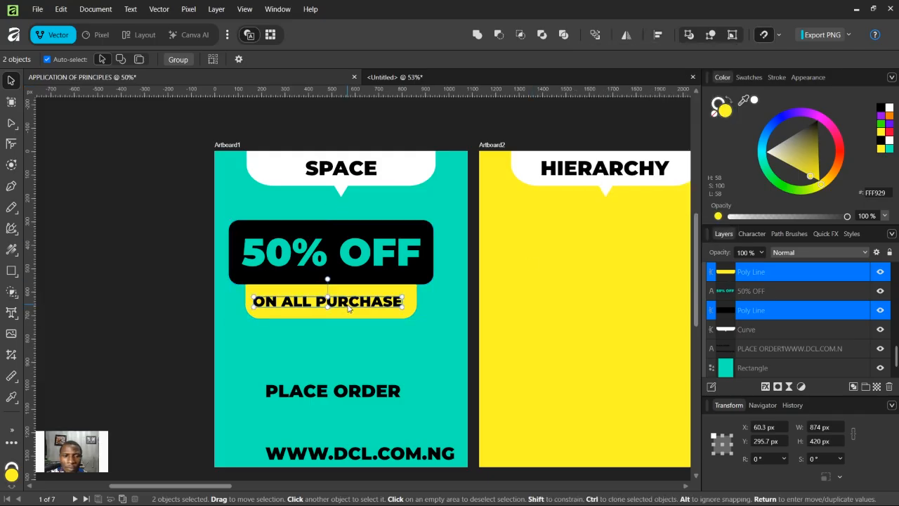
shift+click(413, 294)
click(657, 35)
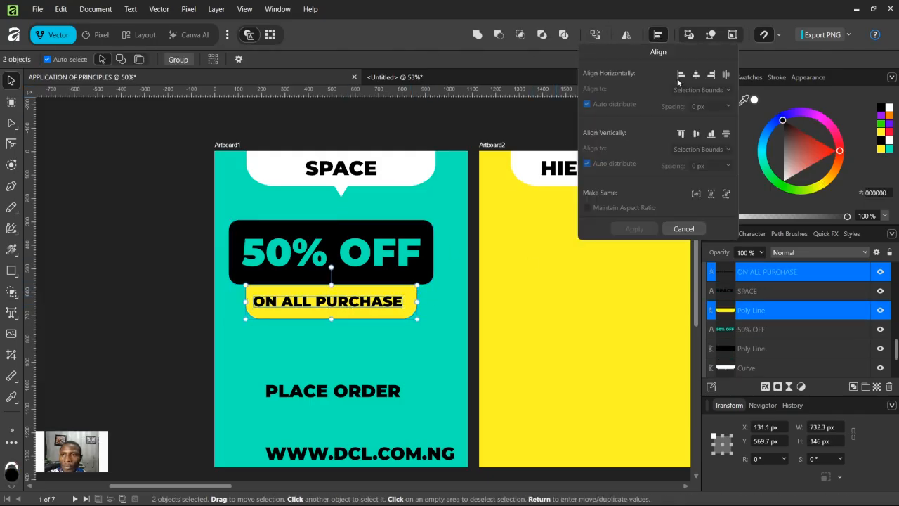
click(695, 75)
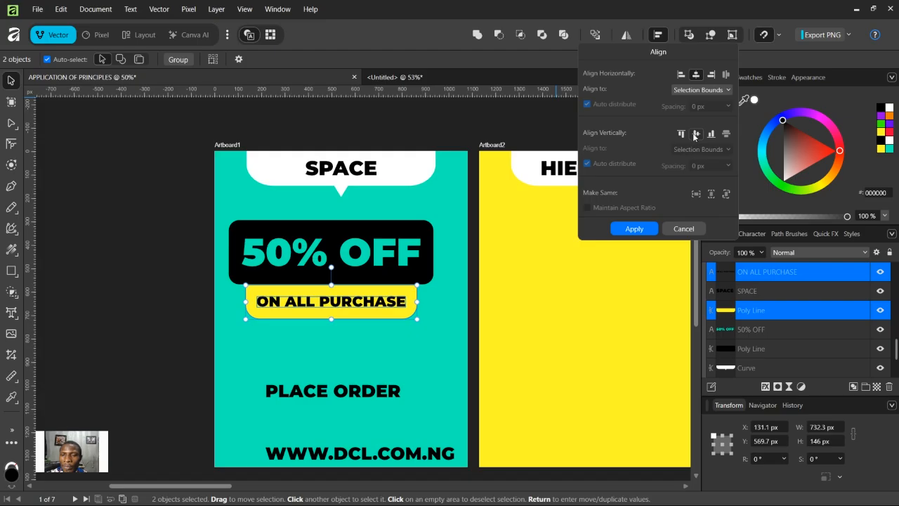
click(693, 136)
click(640, 230)
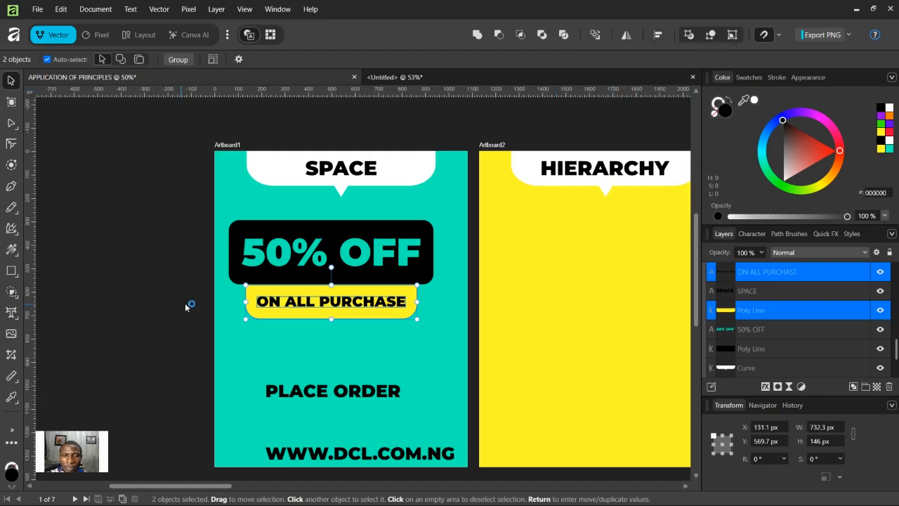
Step: Group the '50% OFF' black box, its text, the yellow rectangle and the 'ON ALL PURCHASE' text
click(46, 96)
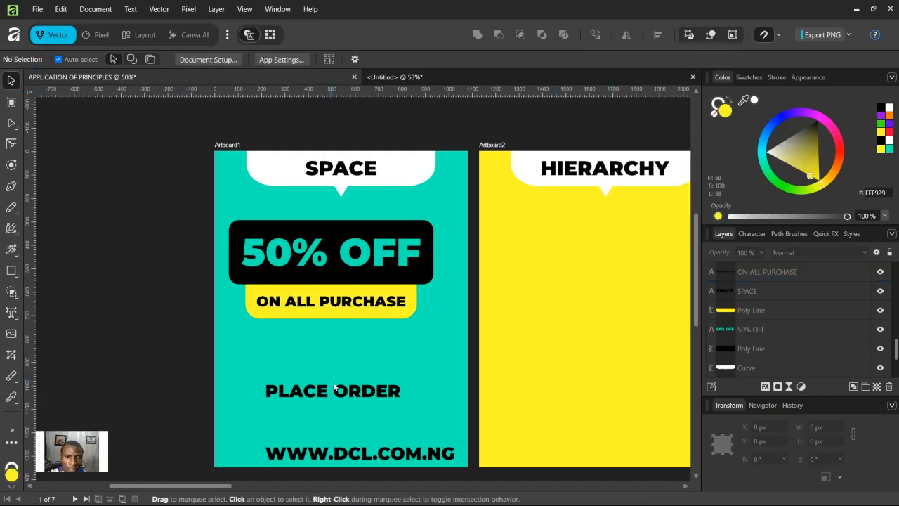
drag(183, 207, 445, 352)
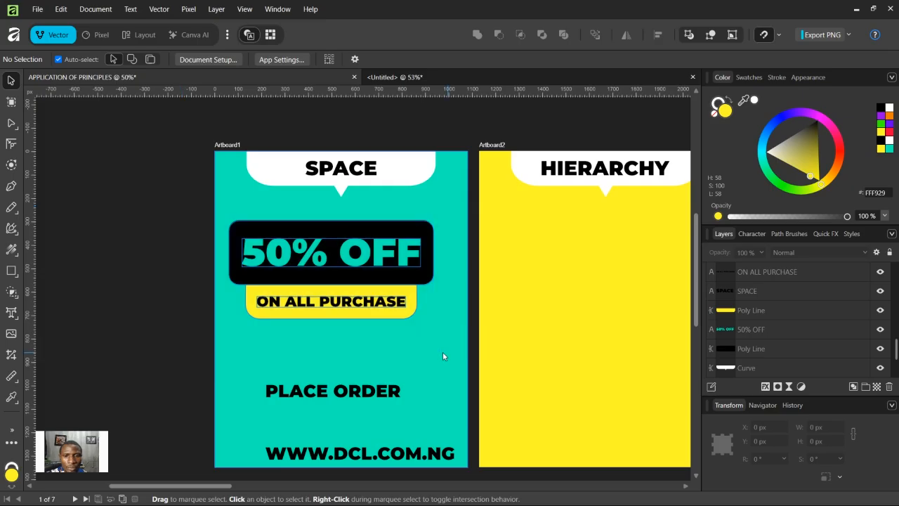
click(657, 35)
click(695, 74)
click(696, 80)
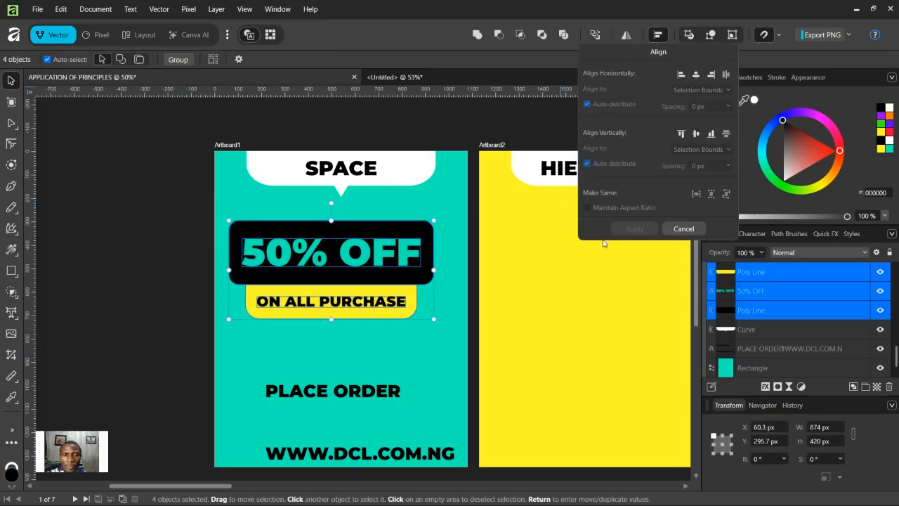
click(684, 229)
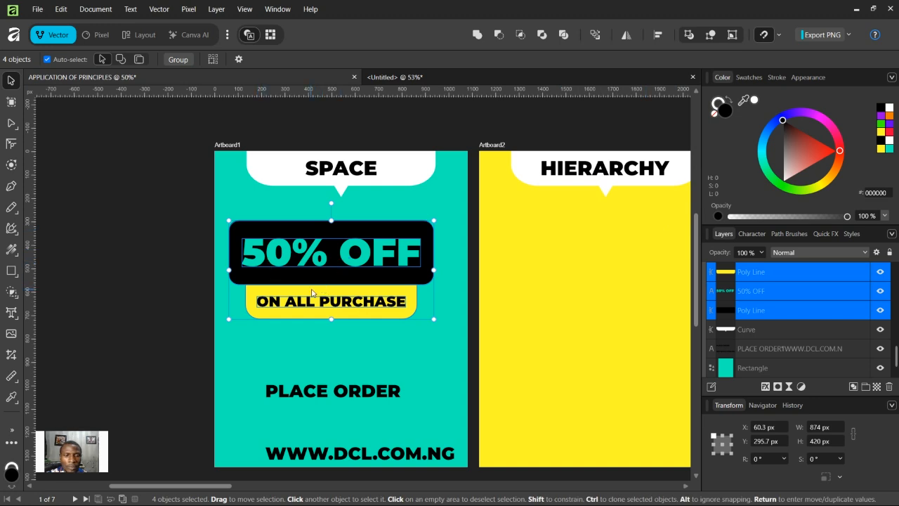
key(ctrl+g)
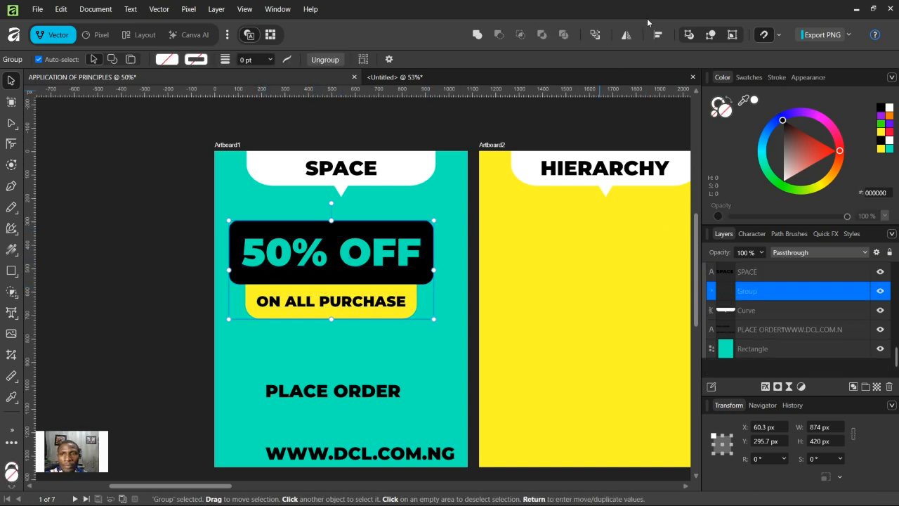
Step: Center the banner group horizontally on the artboard
click(657, 34)
click(695, 73)
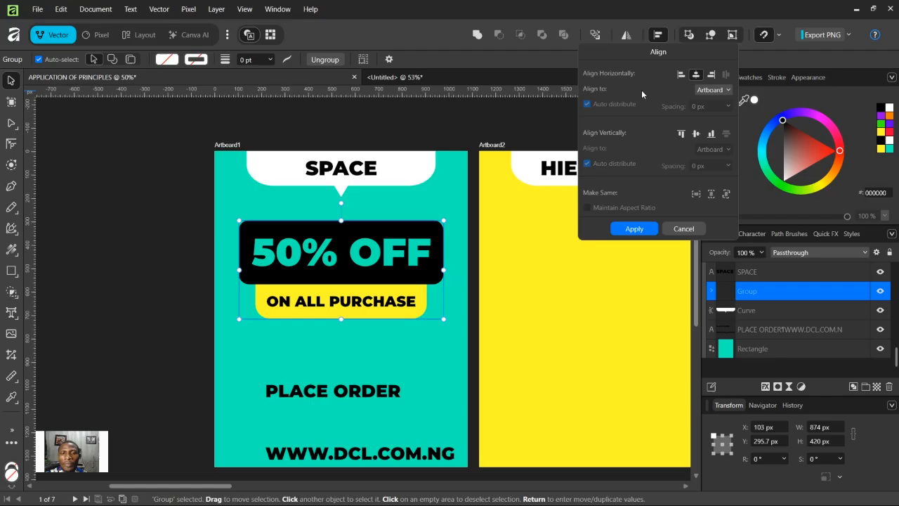
click(634, 228)
click(190, 251)
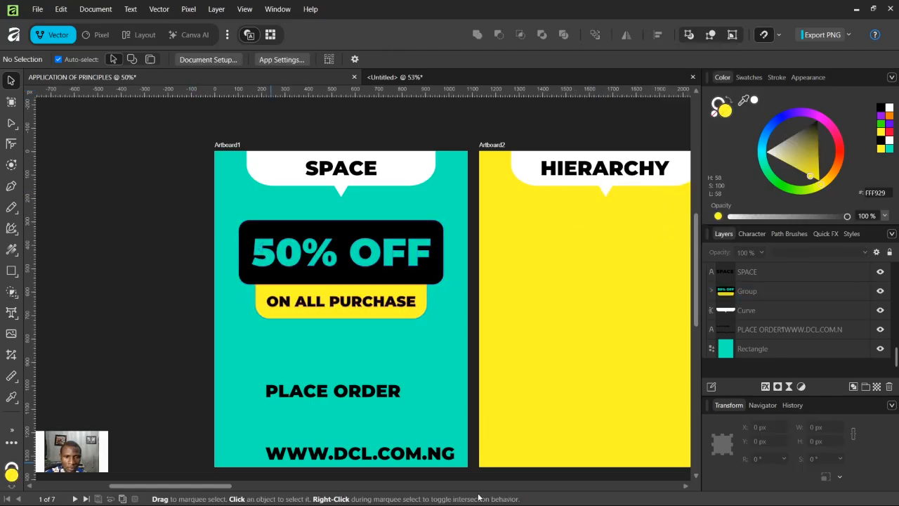
Step: Nudge the banner group slightly downward
click(372, 397)
drag(179, 218, 448, 369)
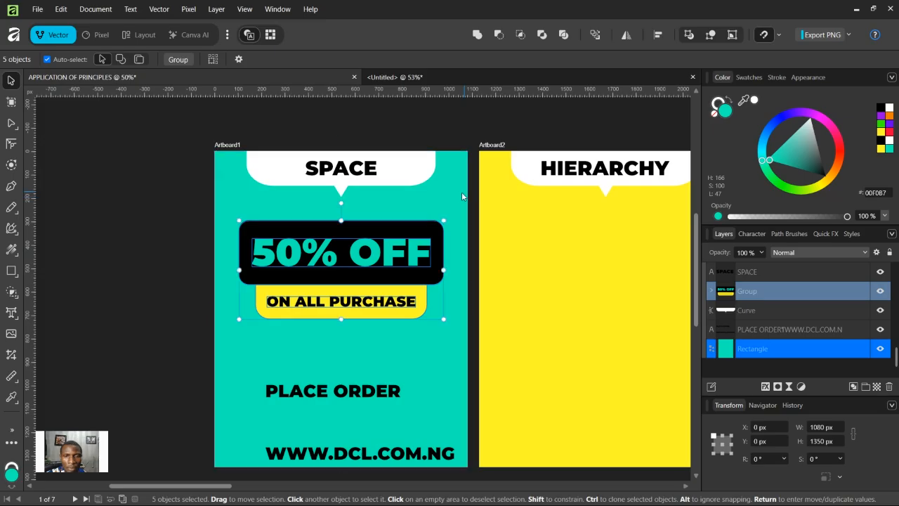
shift+click(462, 194)
mouse_move(416, 239)
mouse_down()
mouse_move(412, 272)
mouse_move(412, 241)
mouse_up()
Step: Move the 'PLACE ORDER' and web address text block upward
click(377, 396)
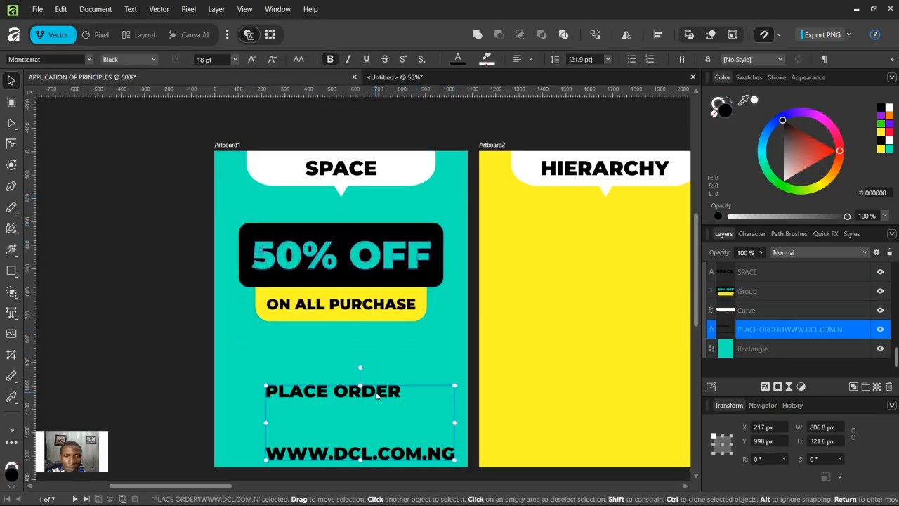
drag(376, 396, 373, 370)
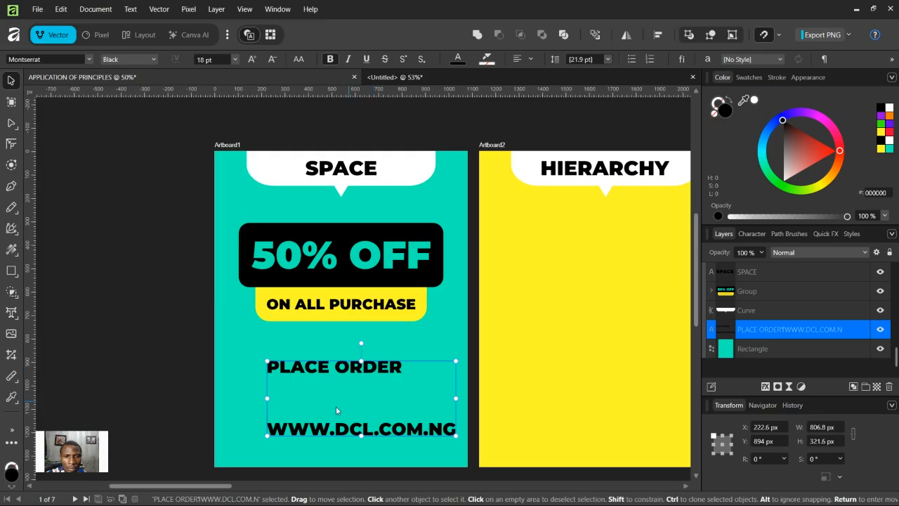
Step: Reduce the line spacing of the order details text so both lines sit together
key(t)
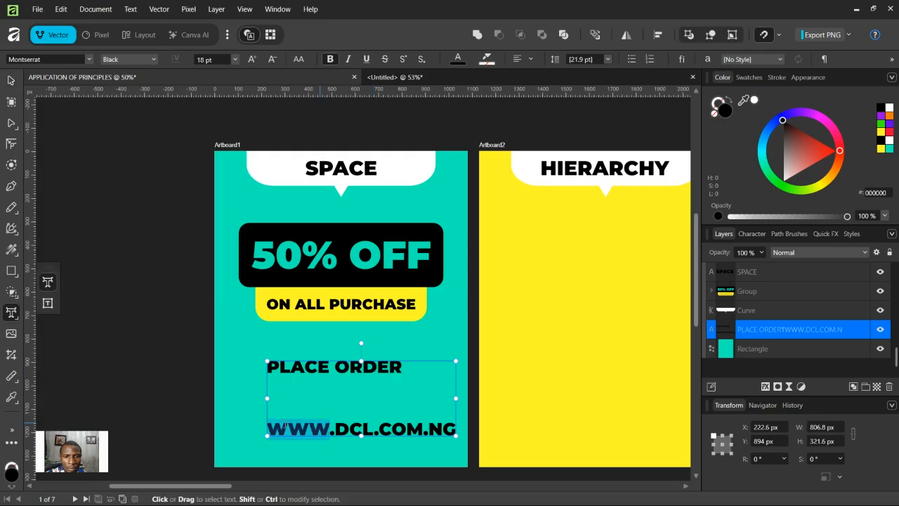
click(271, 427)
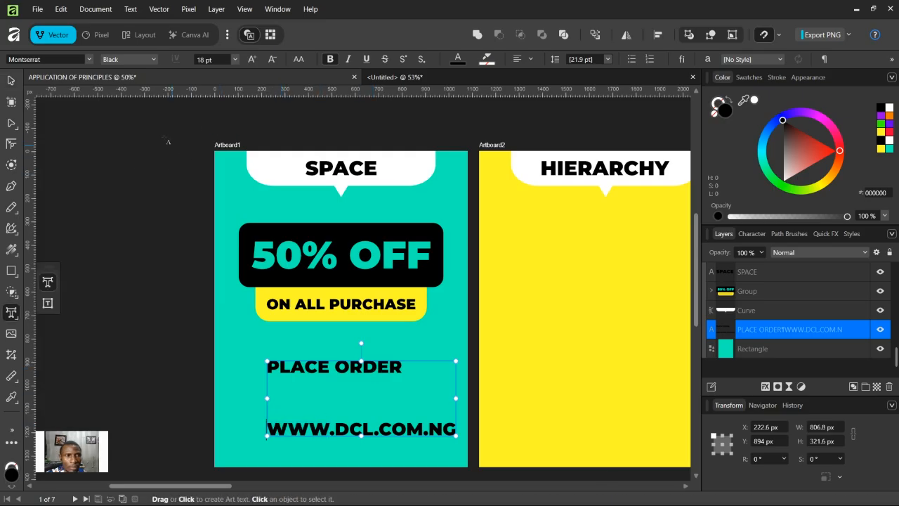
click(10, 80)
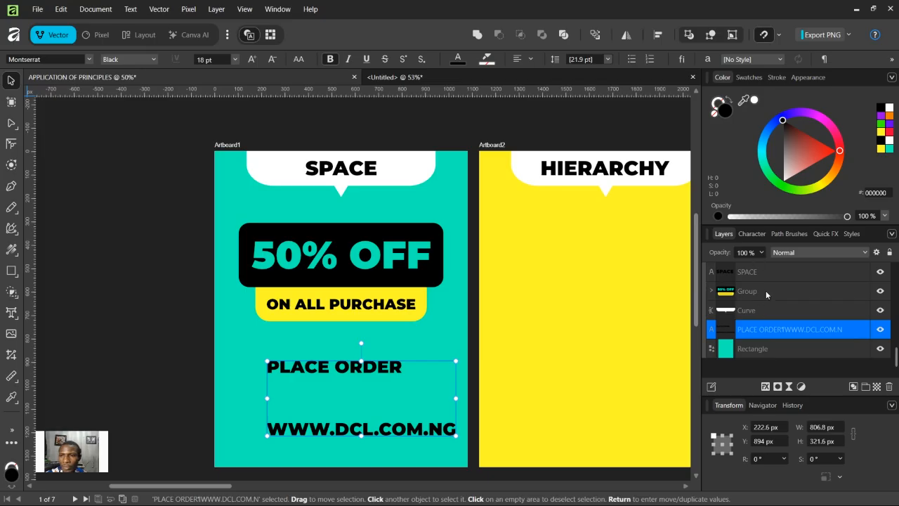
click(751, 233)
scroll(750, 338, down, 1)
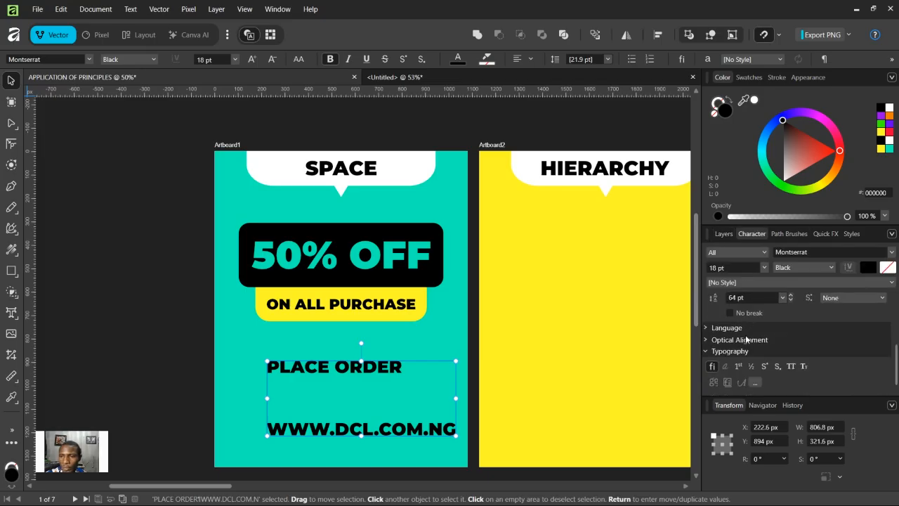
click(782, 298)
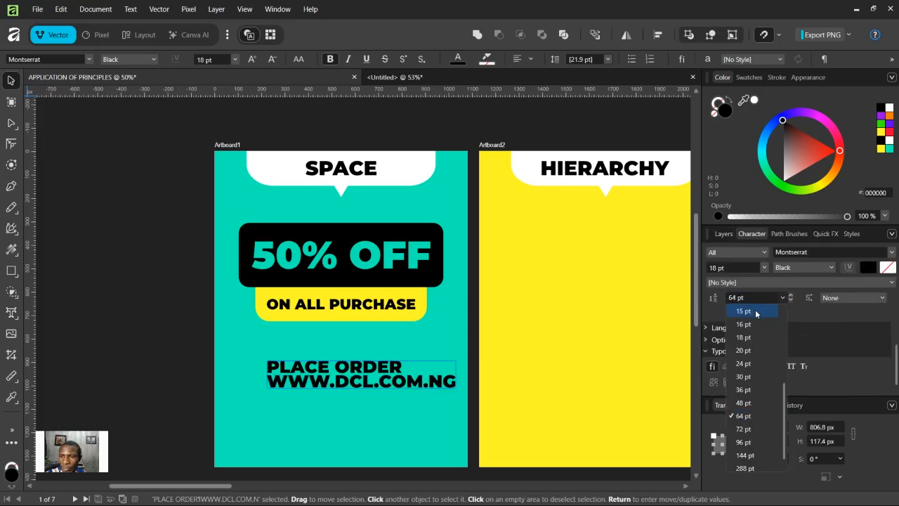
click(751, 313)
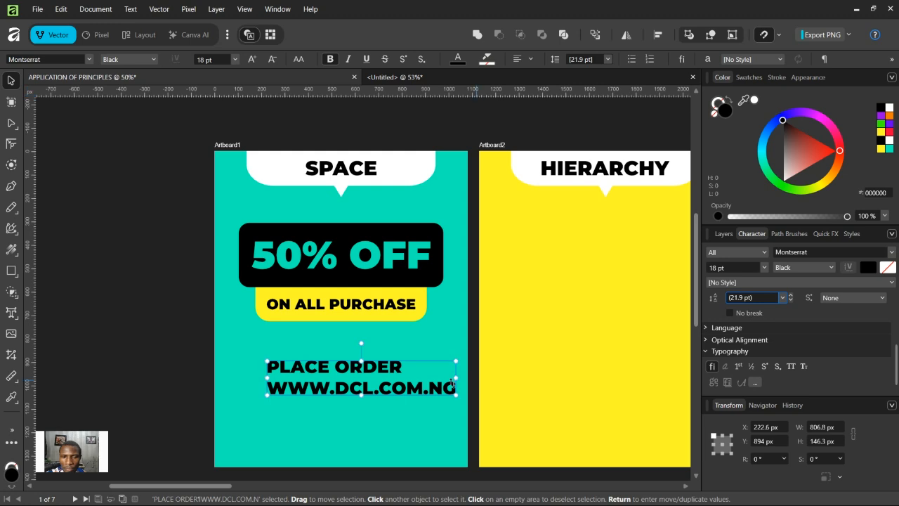
Step: Center-align the order details text and shift the block slightly left
click(532, 60)
click(555, 112)
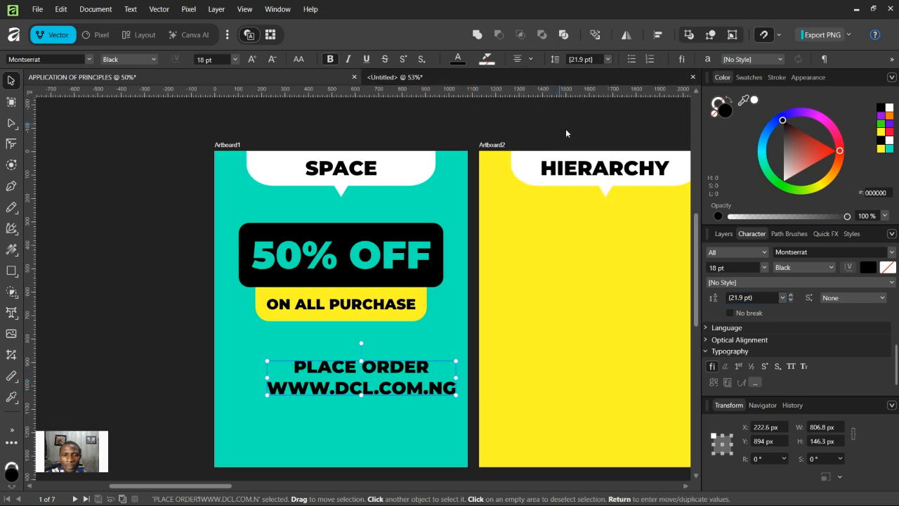
mouse_move(413, 368)
mouse_down()
mouse_move(383, 370)
mouse_move(398, 370)
mouse_up()
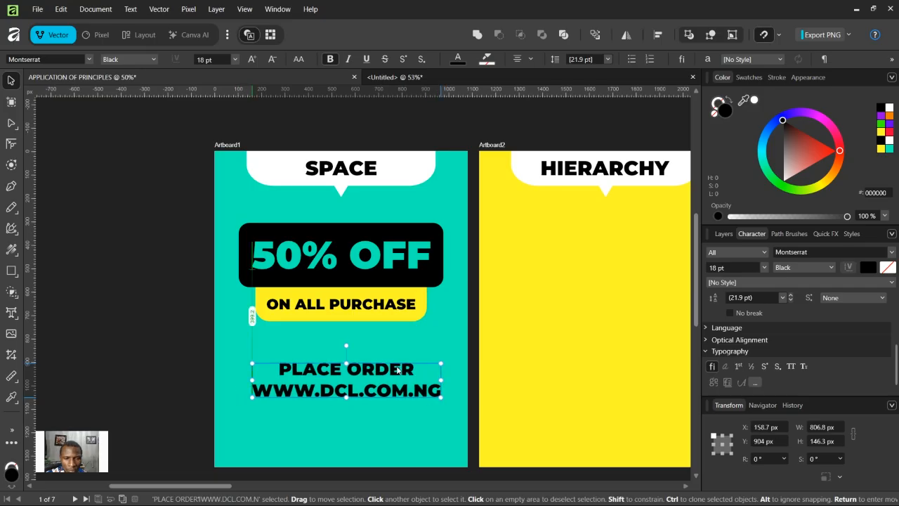
Step: Scale the order details text block down to about 12.5 pt
double_click(359, 373)
click(416, 370)
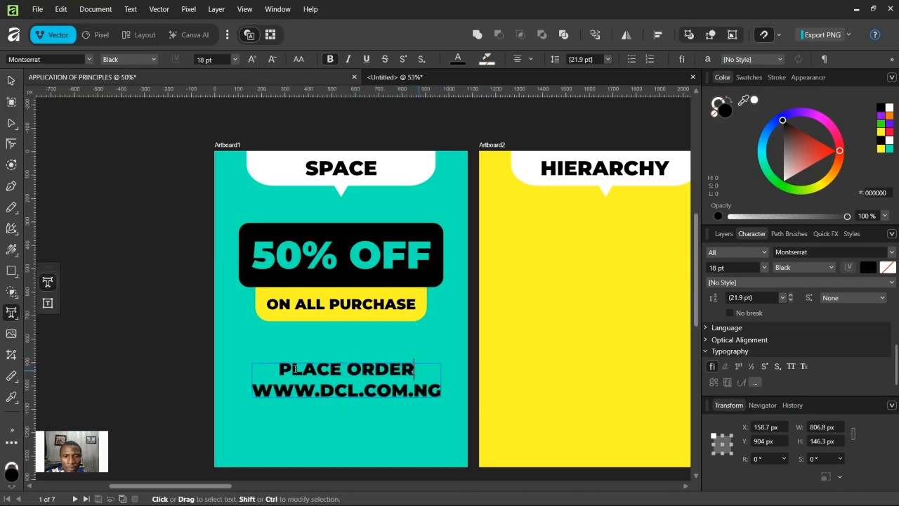
drag(294, 369, 279, 369)
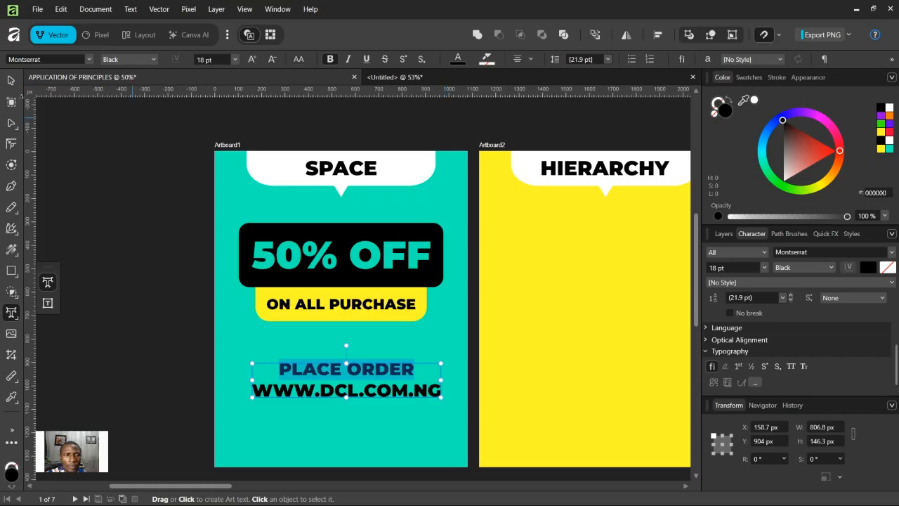
click(11, 80)
drag(441, 397, 372, 404)
Step: Retype the first line of the order details as 'Place your order'
key(t)
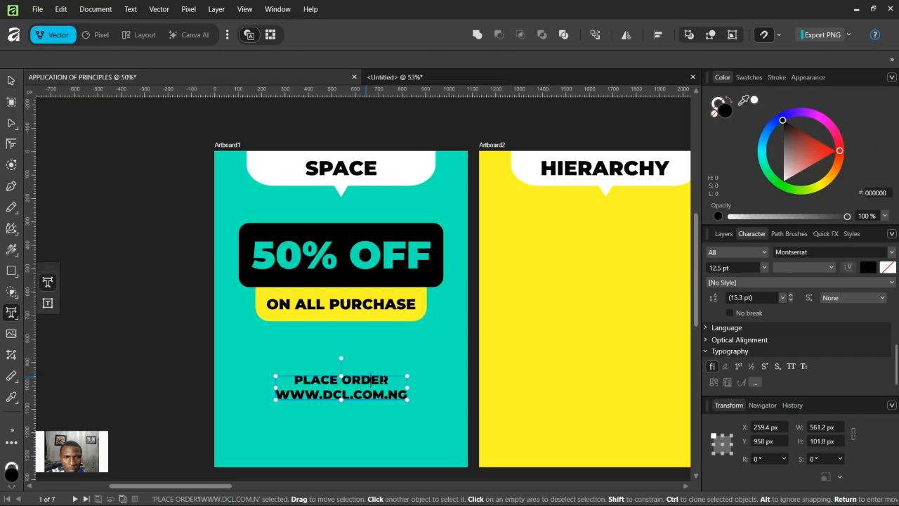
triple_click(386, 380)
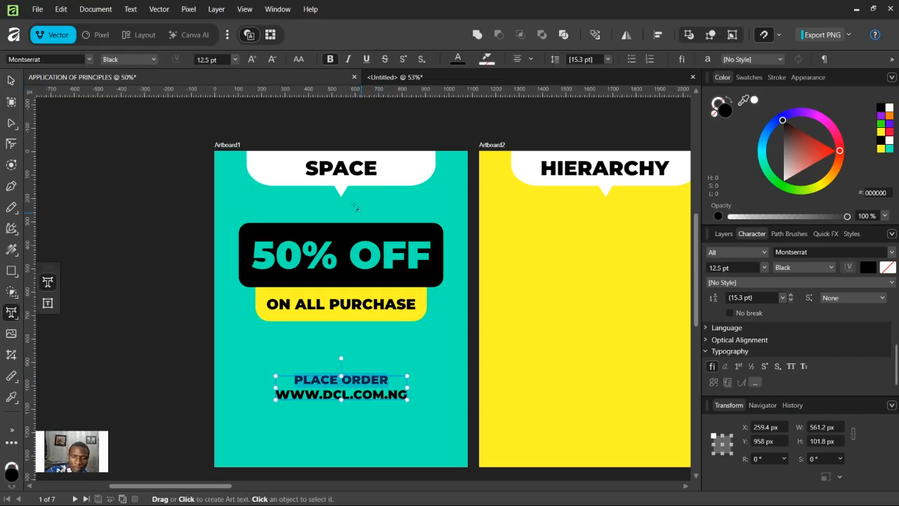
text(Place)
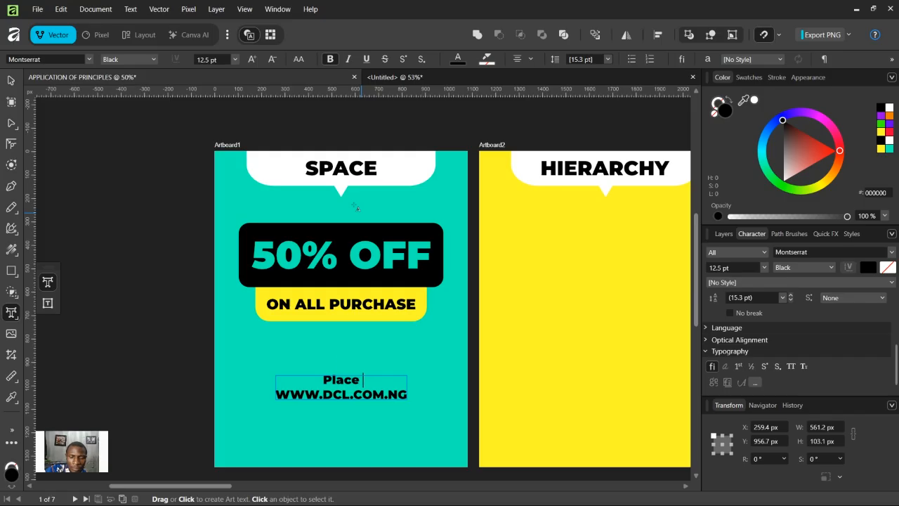
text( you)
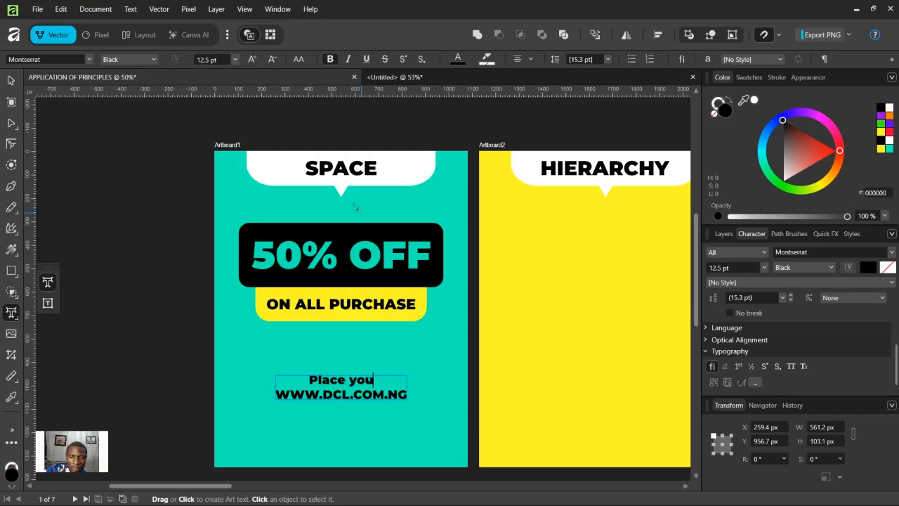
text(r order)
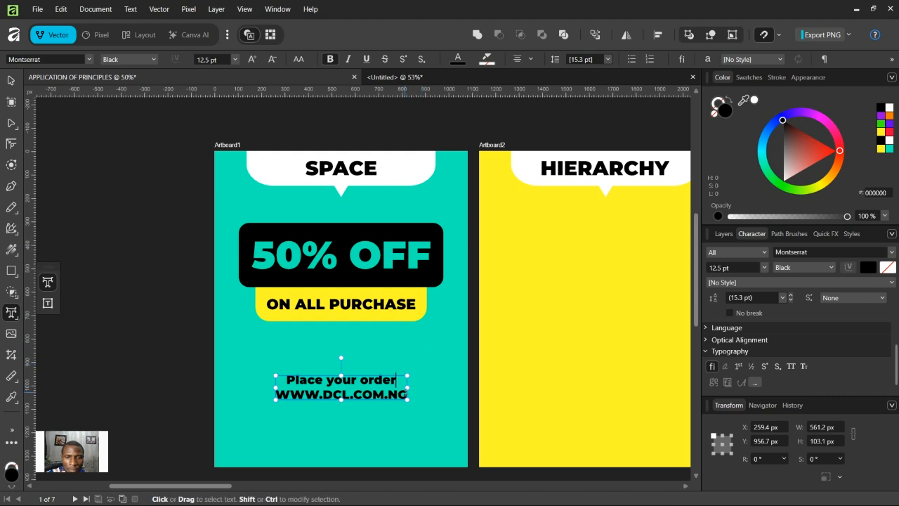
drag(408, 395, 274, 395)
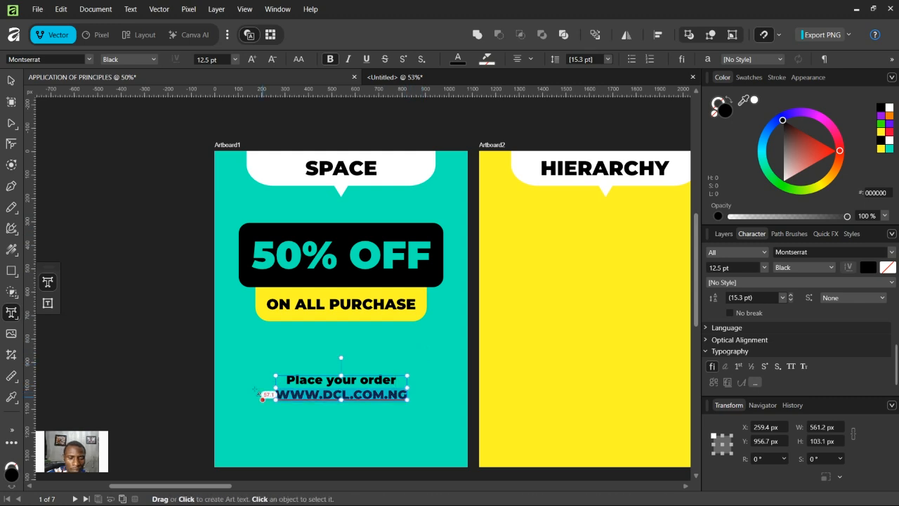
text(www.d)
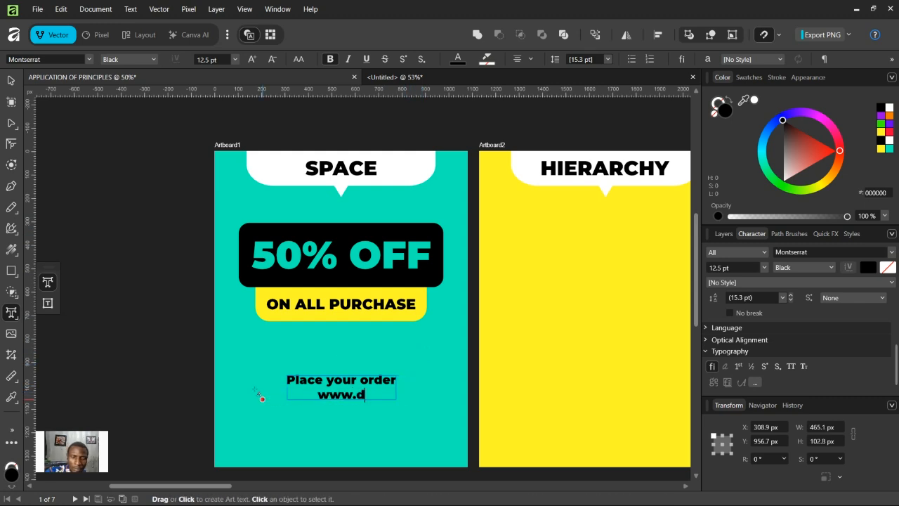
text(cl.co)
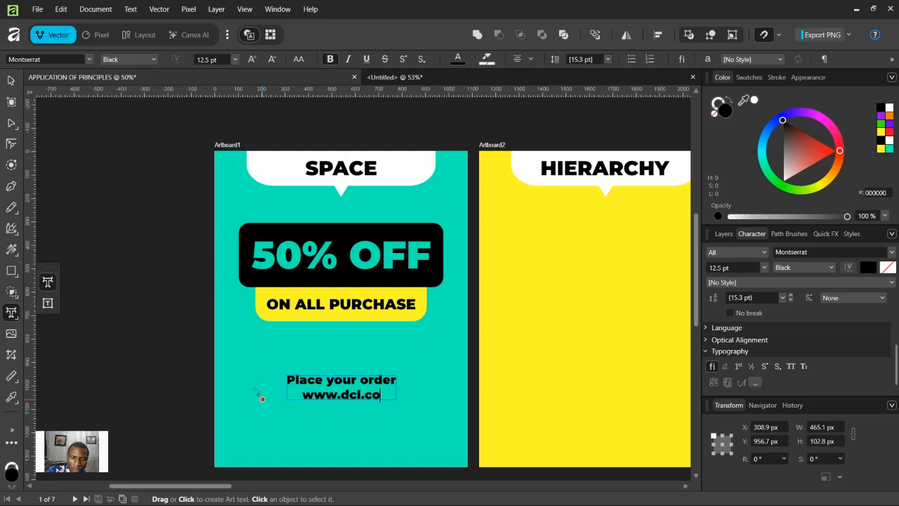
text(m.ng)
key(Escape)
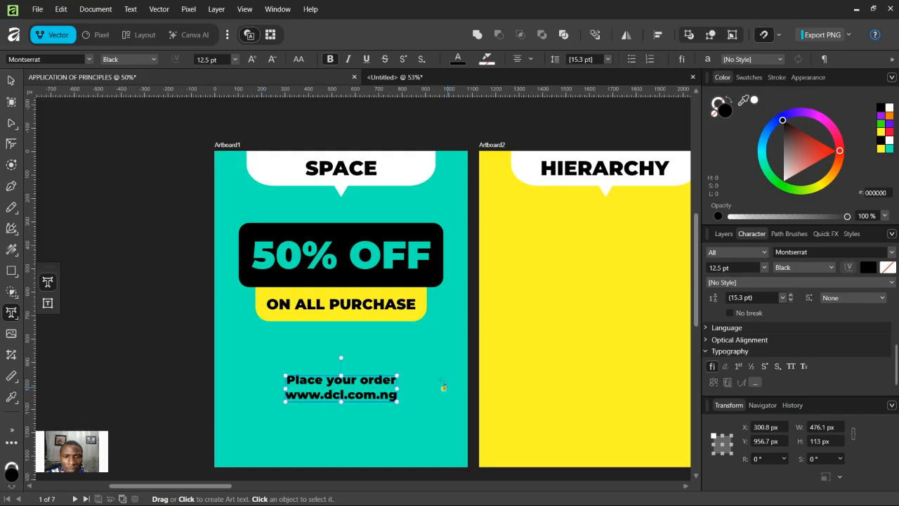
Step: Enlarge the order details text block to about 15.9 pt
click(12, 82)
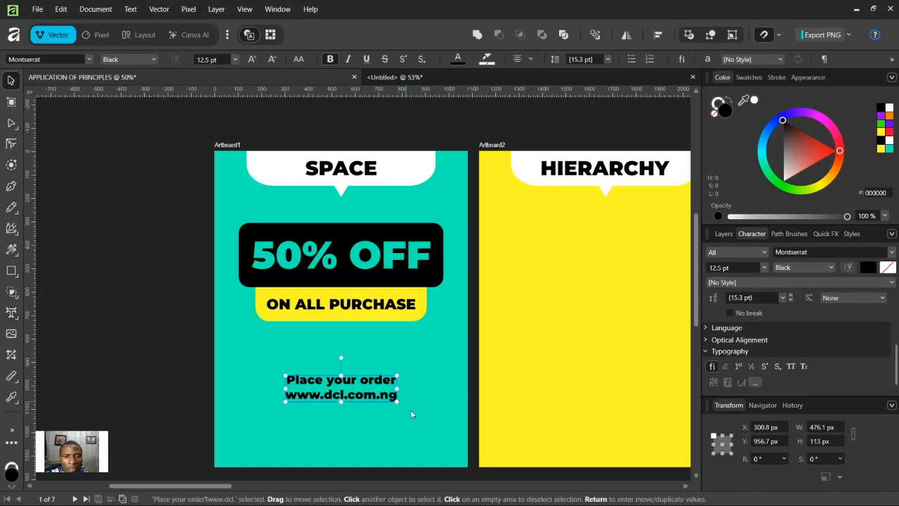
mouse_move(398, 402)
mouse_down()
mouse_move(417, 420)
mouse_move(425, 413)
mouse_move(393, 411)
mouse_up()
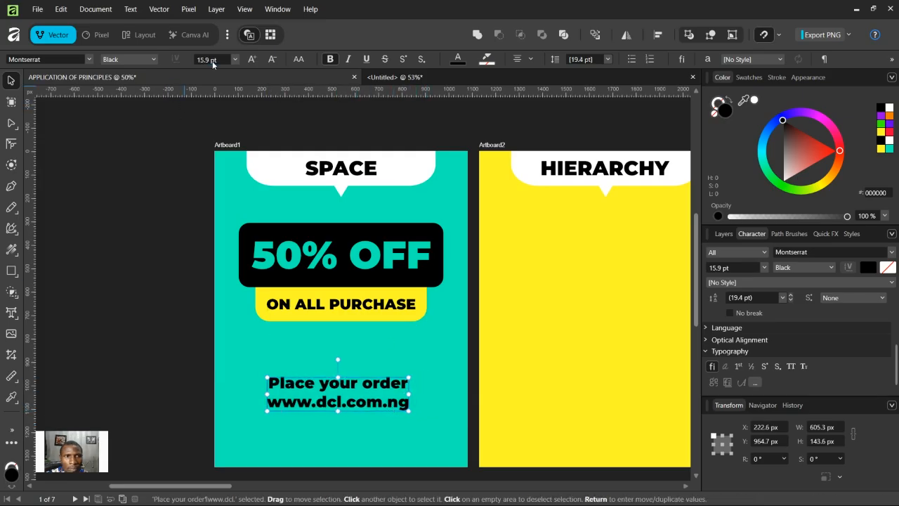
Step: Set the order details text size to 14 pt
text(14)
key(Return)
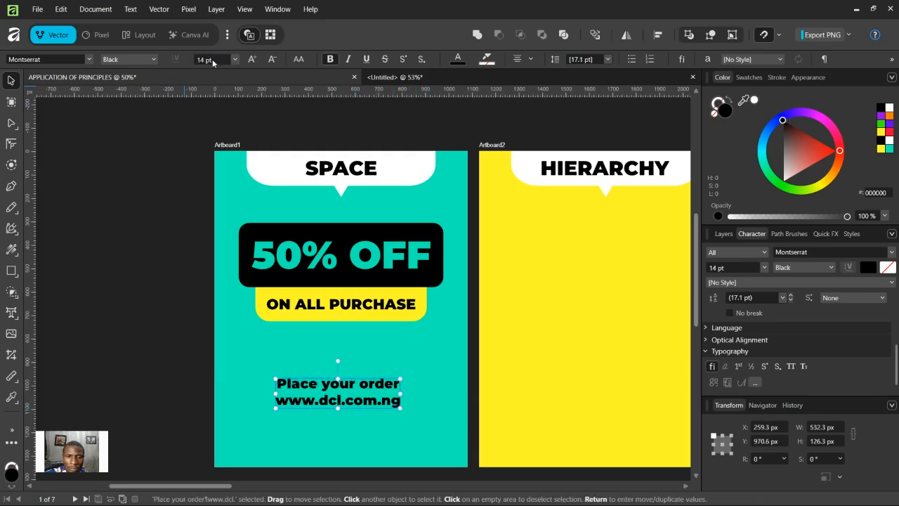
Step: Set the first line 'Place your order' to 10 pt
key(t)
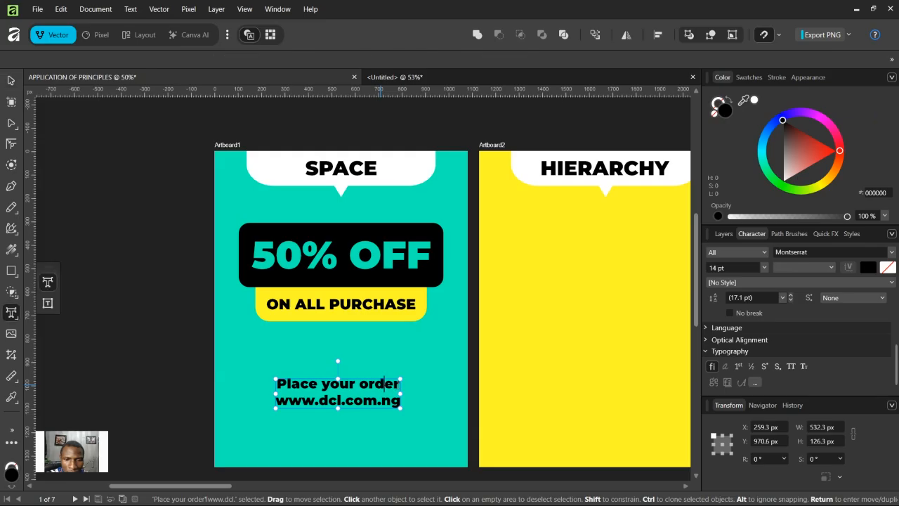
drag(401, 384, 268, 385)
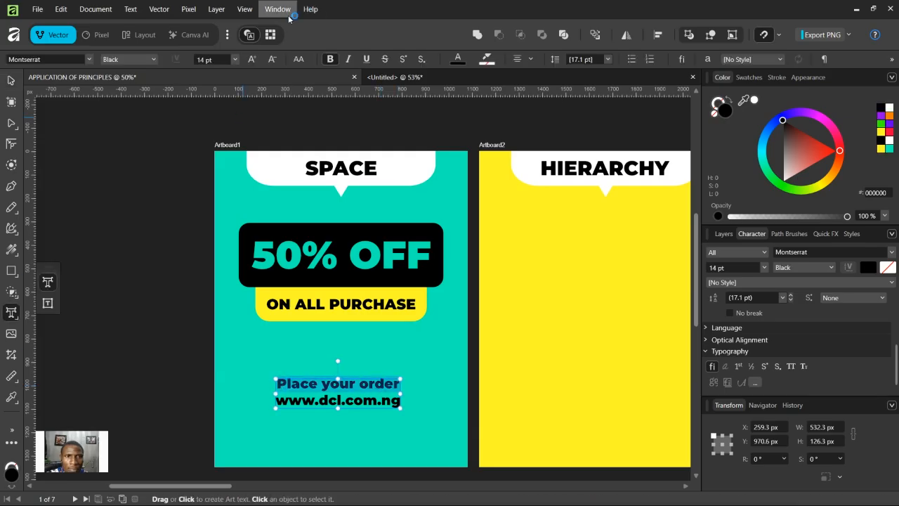
click(235, 59)
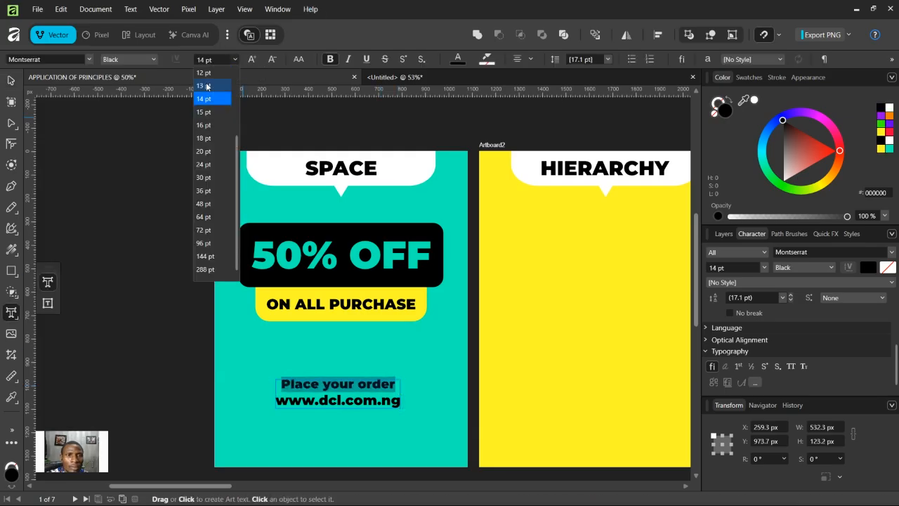
scroll(208, 114, up, 2)
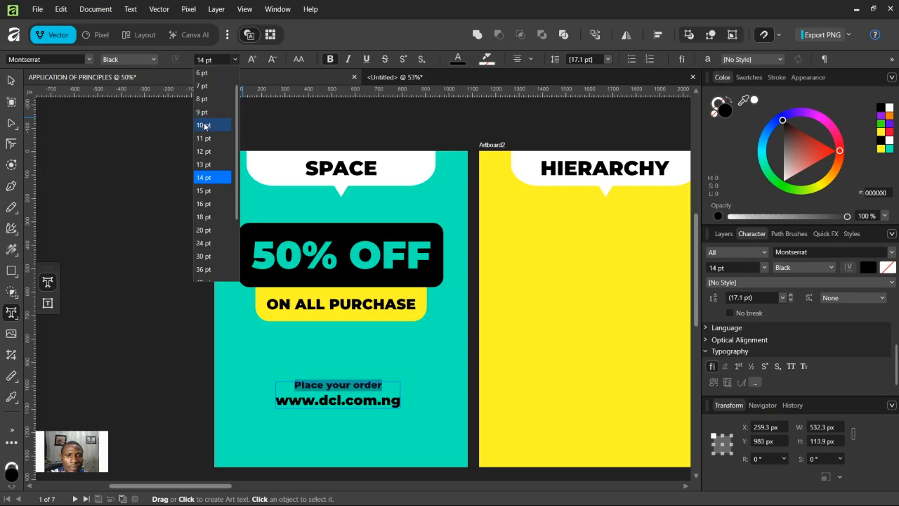
click(205, 125)
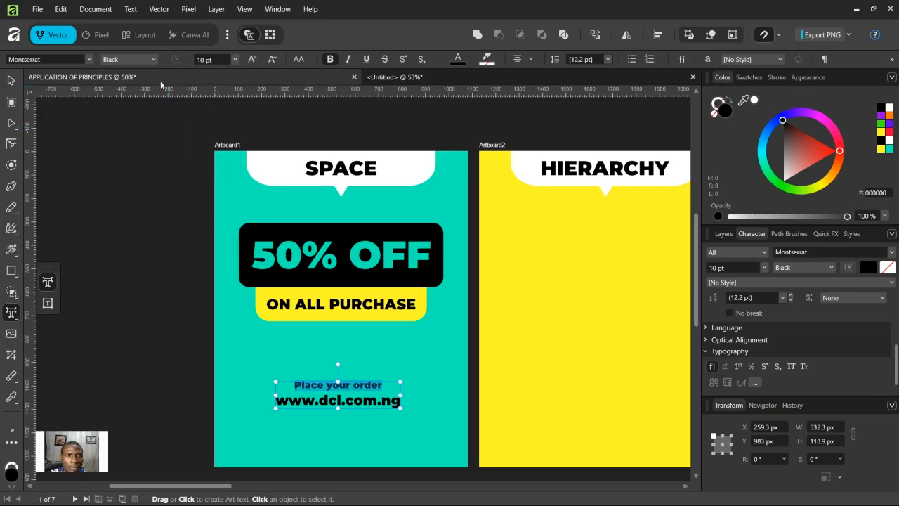
Step: Change the first line's font weight to Bold
click(135, 59)
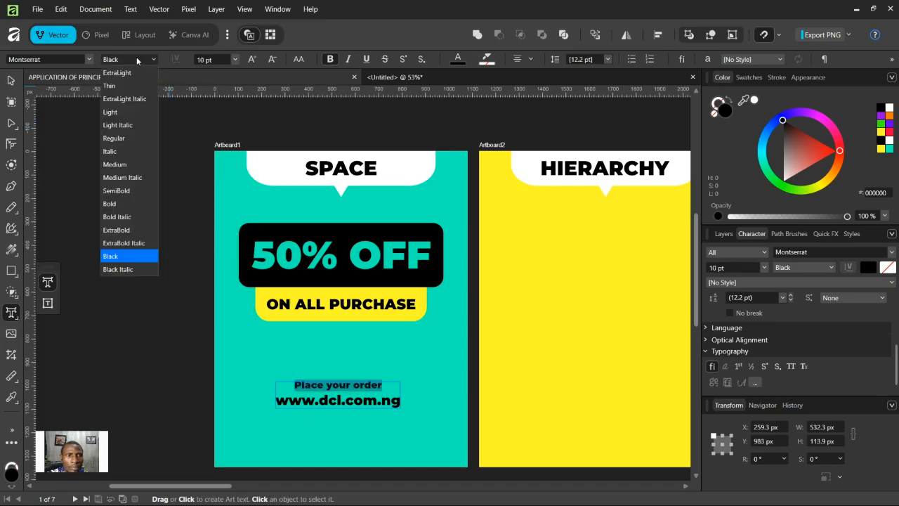
click(124, 202)
click(364, 402)
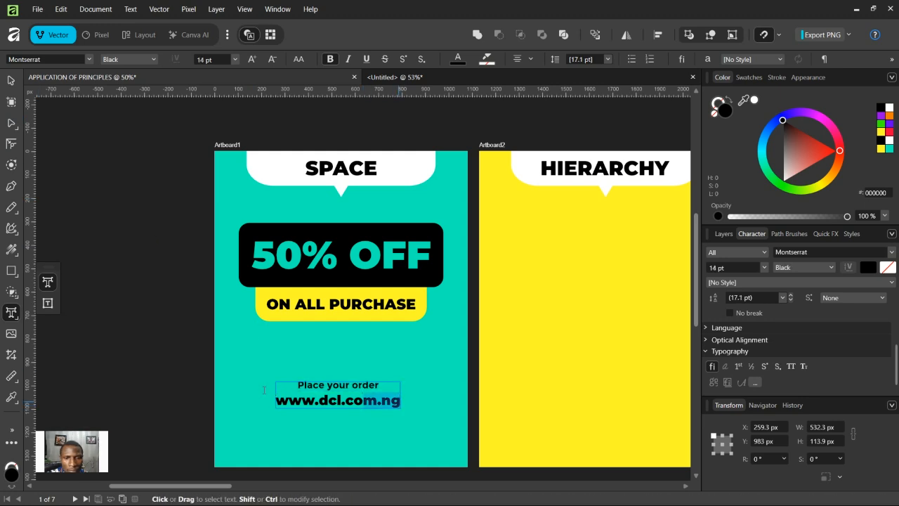
drag(399, 402, 252, 381)
click(315, 401)
drag(276, 400, 400, 401)
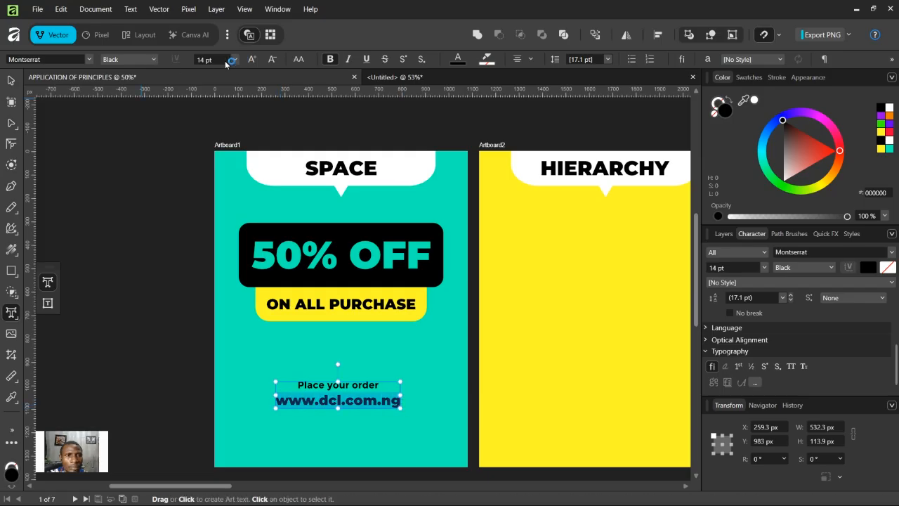
click(128, 59)
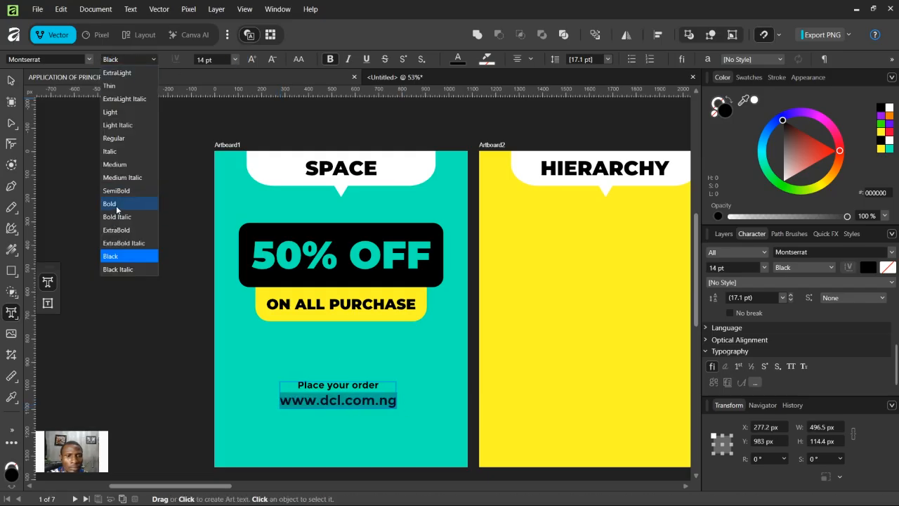
click(117, 205)
click(105, 59)
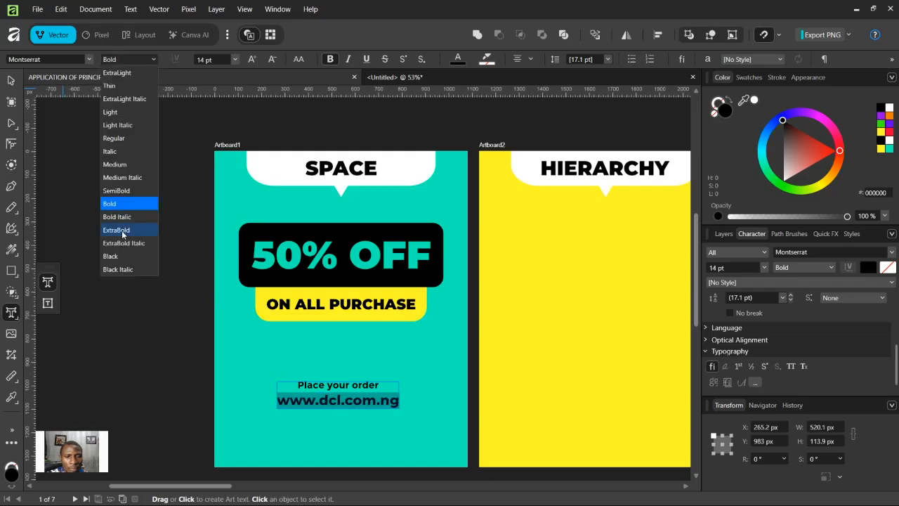
key(Escape)
Step: Change the first line 'Place your order' to SemiBold weight
click(356, 385)
drag(379, 385, 298, 384)
click(134, 61)
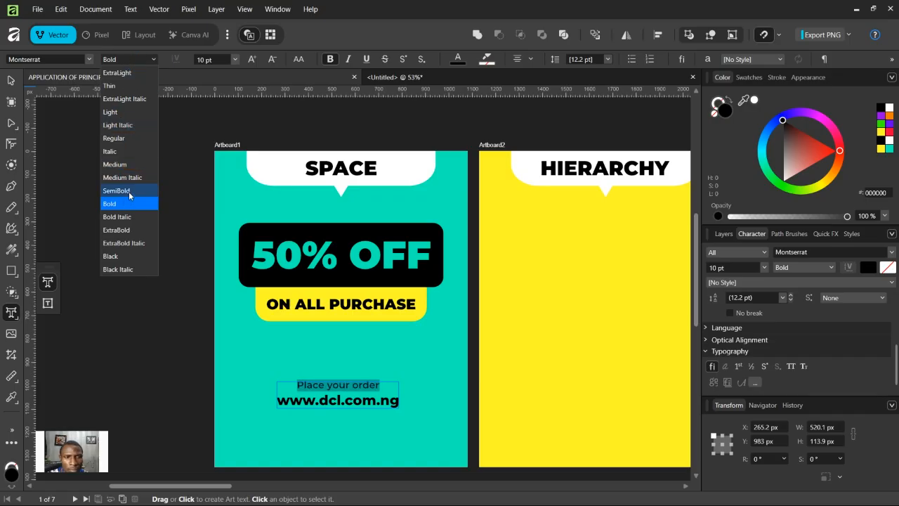
click(129, 191)
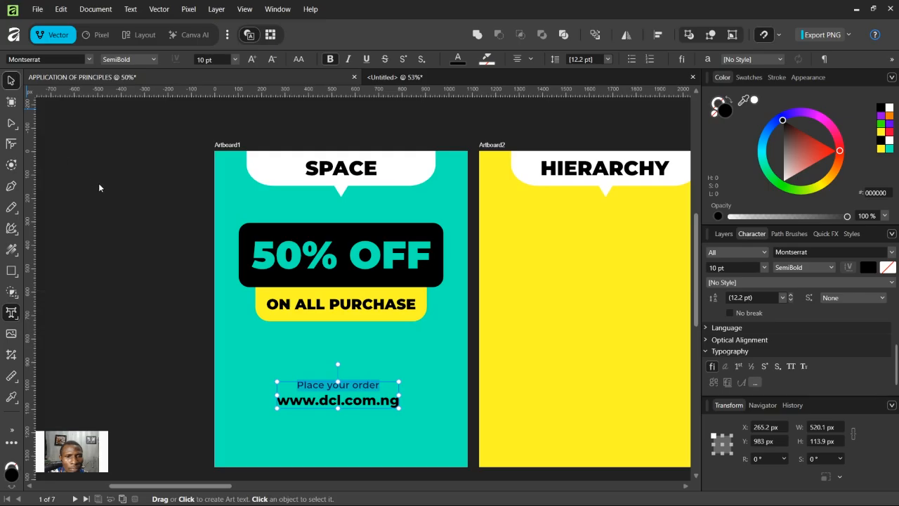
key(Escape)
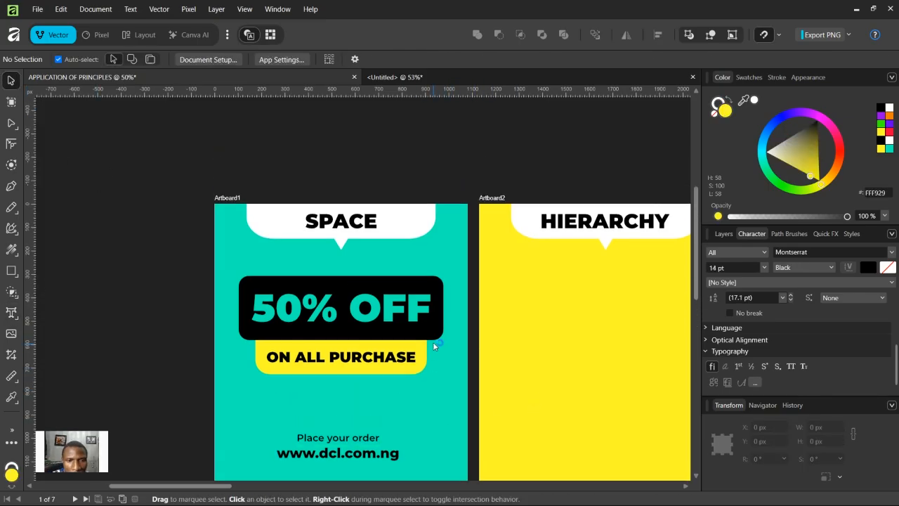
Step: Move the order details text block up on Artboard1
click(357, 391)
drag(357, 391, 360, 372)
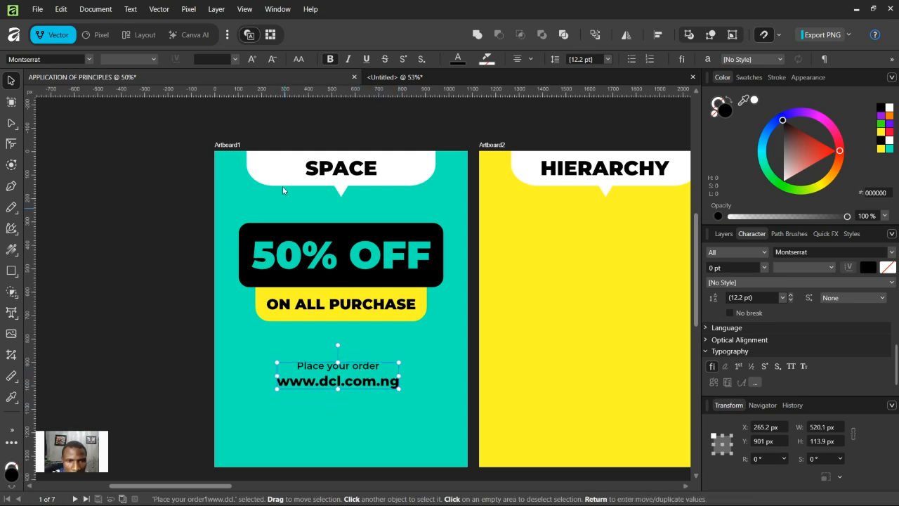
Step: Group the SPACE heading with its speech bubble and hide the group
click(329, 173)
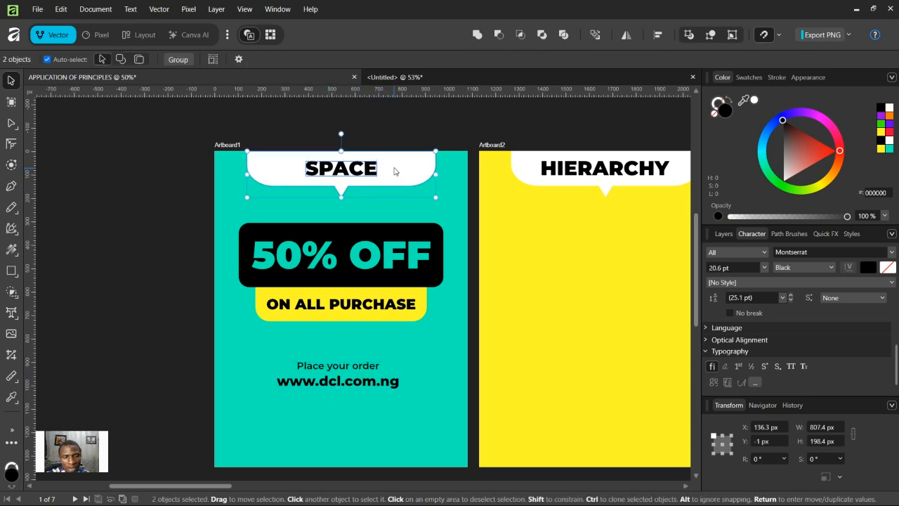
key(ctrl+g)
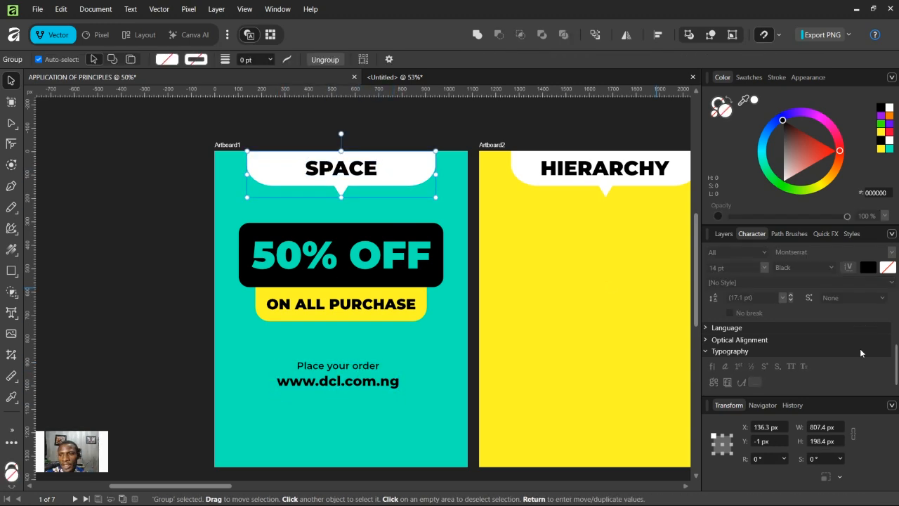
click(723, 233)
click(879, 310)
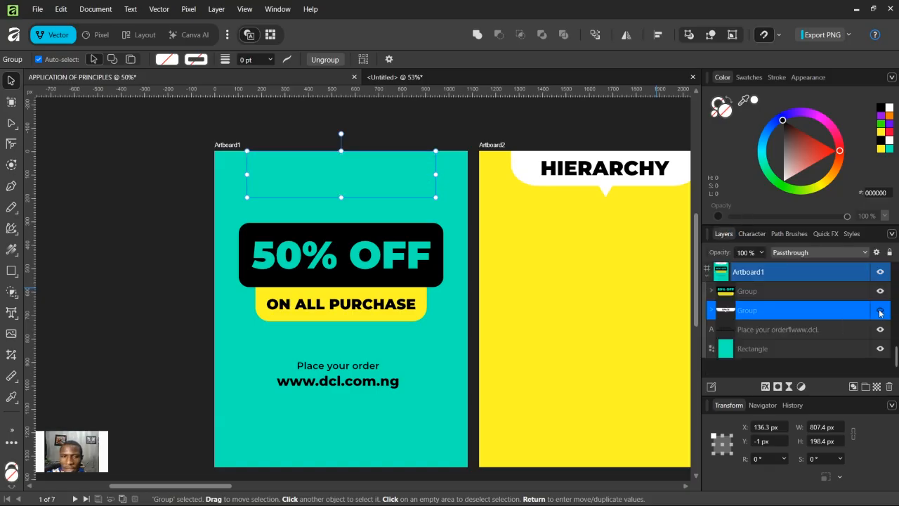
Step: Draw a black rectangle about 220 by 94 px near the top of Artboard1
click(198, 207)
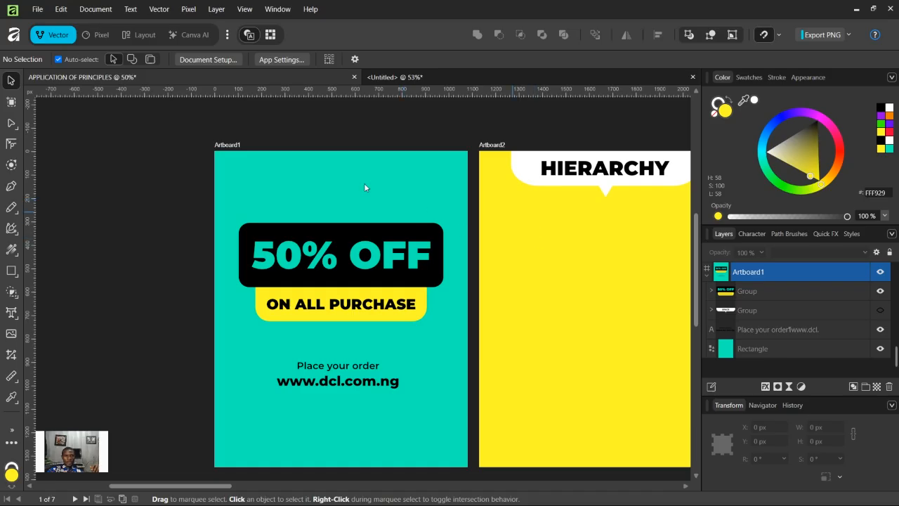
click(11, 270)
mouse_move(307, 161)
mouse_down()
mouse_move(339, 184)
mouse_move(359, 183)
mouse_up()
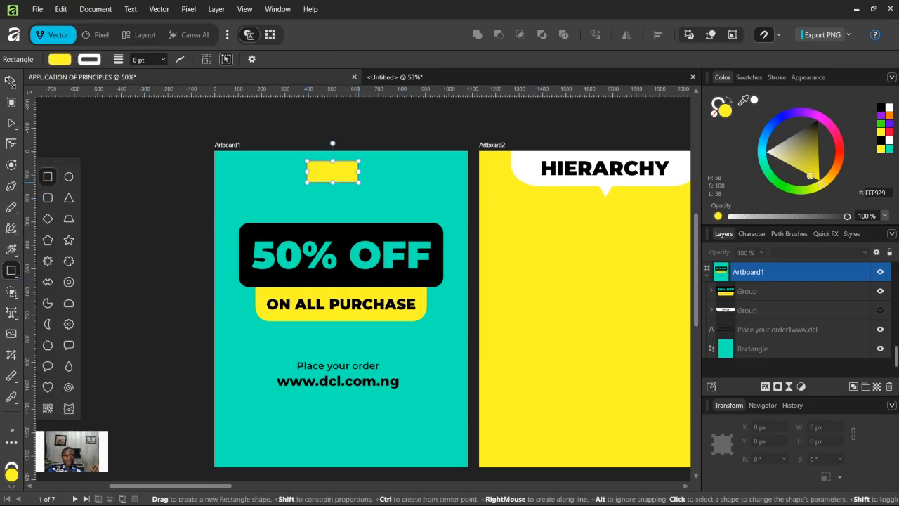
click(887, 106)
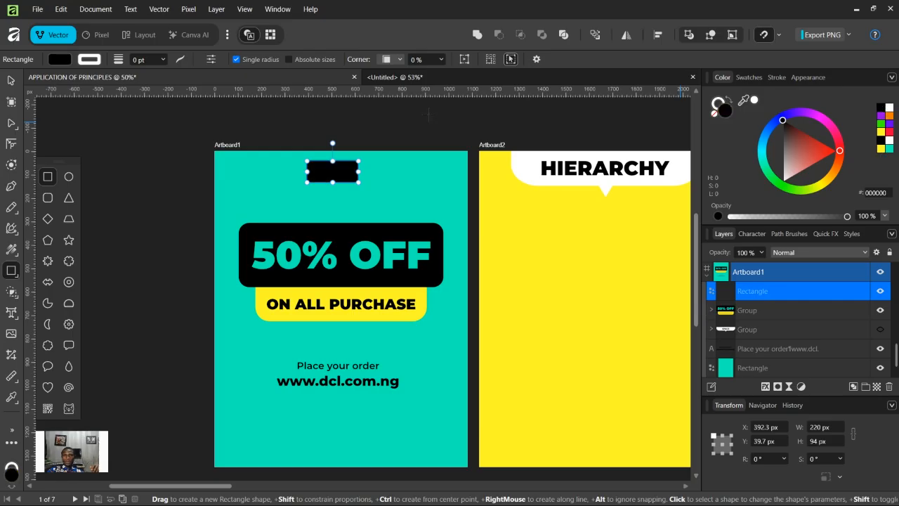
Step: Reposition the black rectangle, aligning it to the horizontal center of Artboard1
click(10, 80)
drag(338, 168, 346, 176)
click(658, 35)
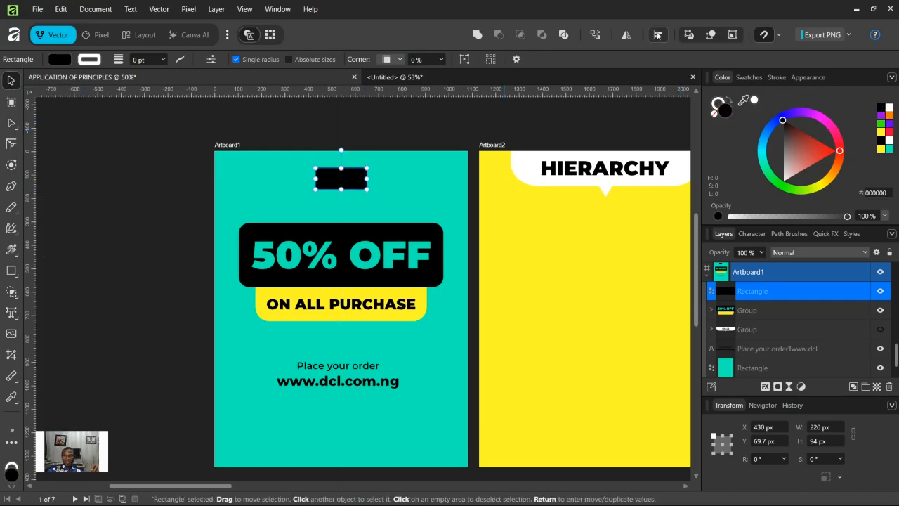
click(656, 226)
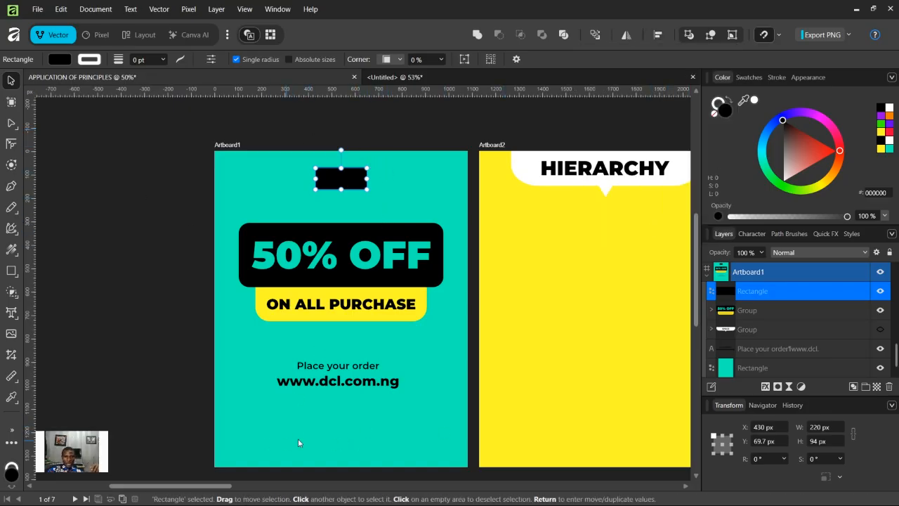
Step: Draw a wide white rectangle near the bottom of Artboard1
click(10, 270)
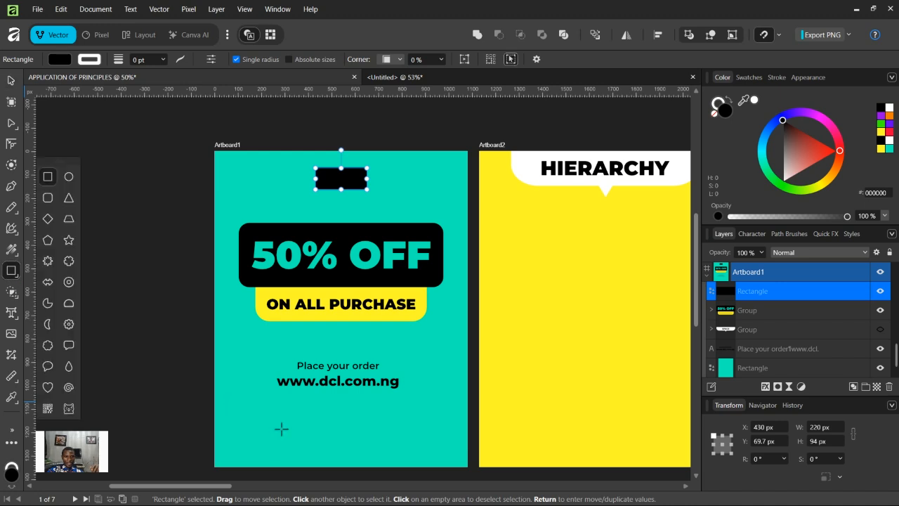
drag(277, 425, 415, 446)
click(889, 107)
Step: Recolor the top rectangle white
key(v)
click(341, 185)
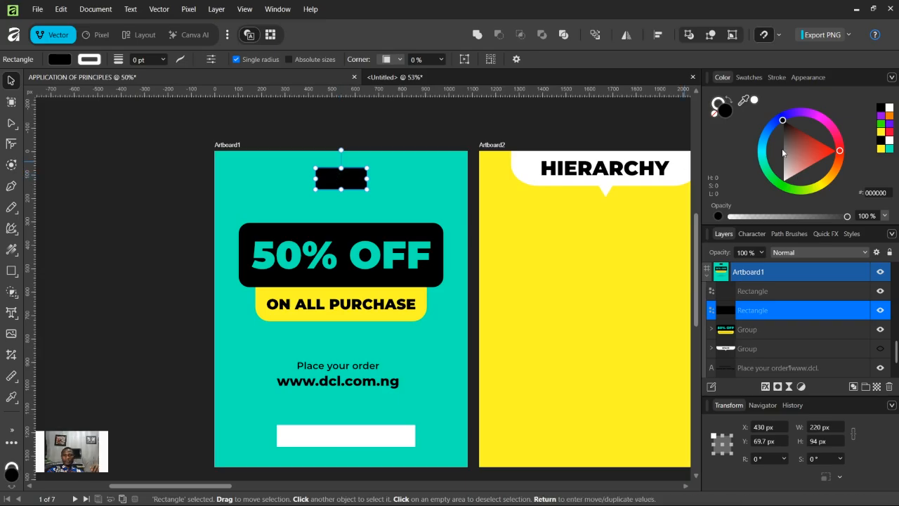
click(890, 109)
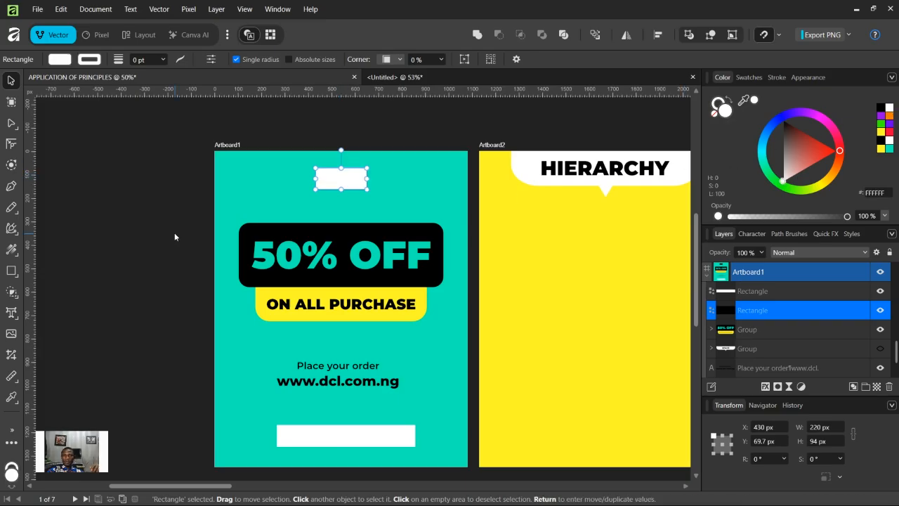
click(224, 239)
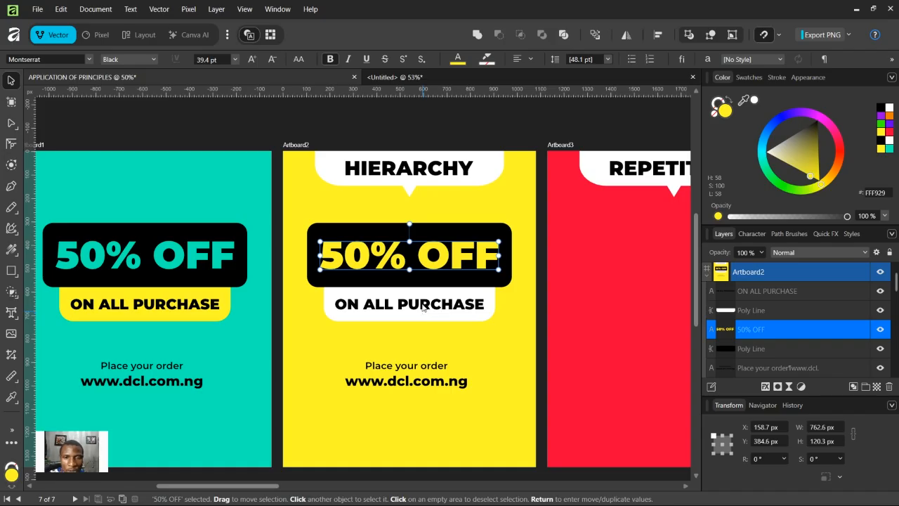
Step: Delete the HIERARCHY heading and its speech bubble on Artboard2
click(372, 168)
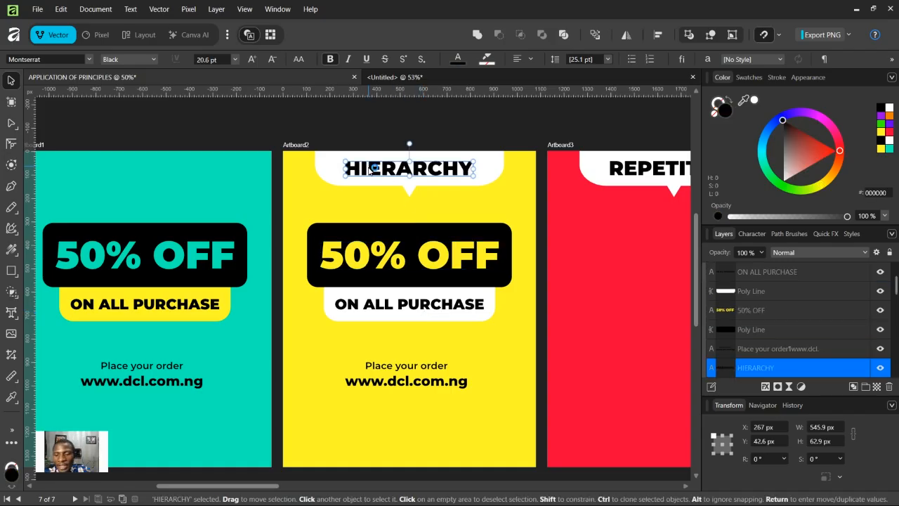
key(Delete)
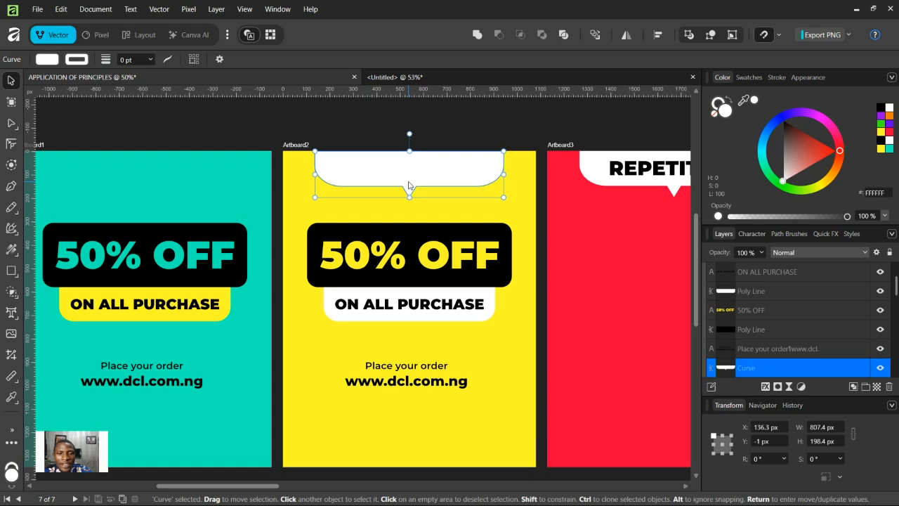
key(Delete)
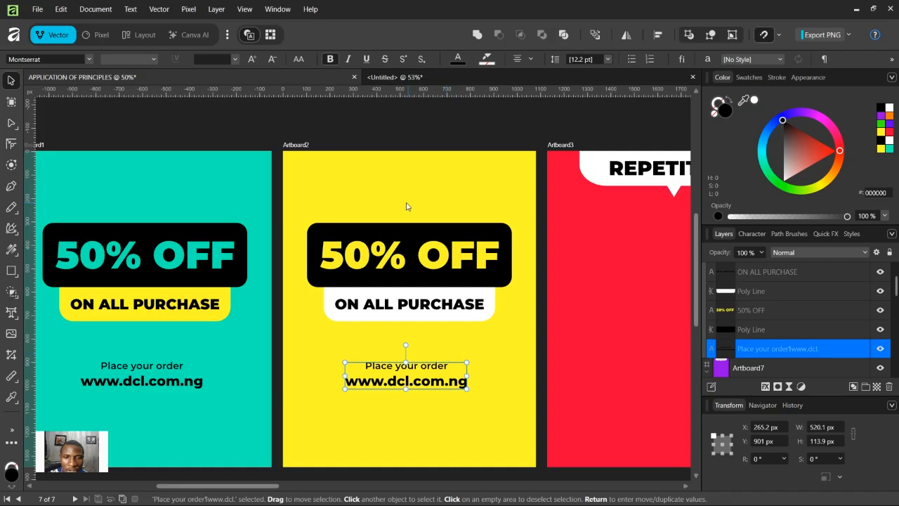
Step: Draw a large black ellipse across the bottom edge of Artboard2
click(11, 271)
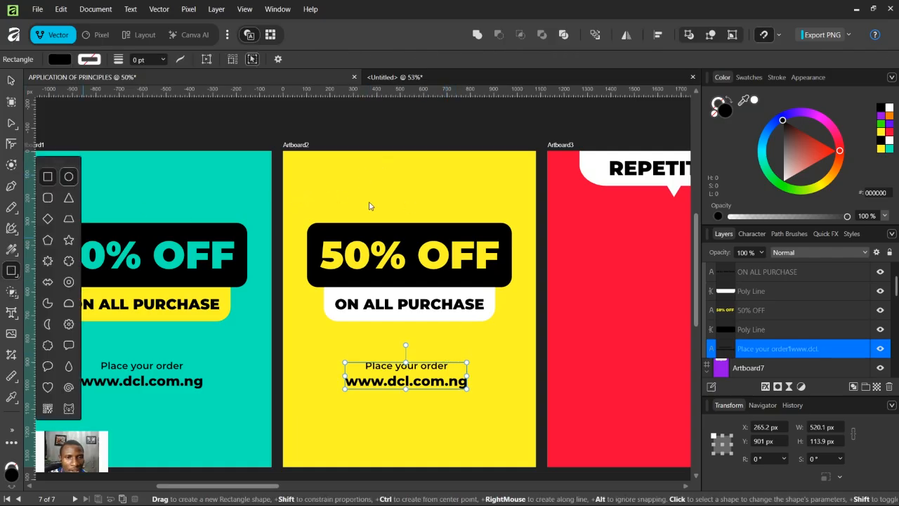
key(e)
drag(379, 166, 406, 183)
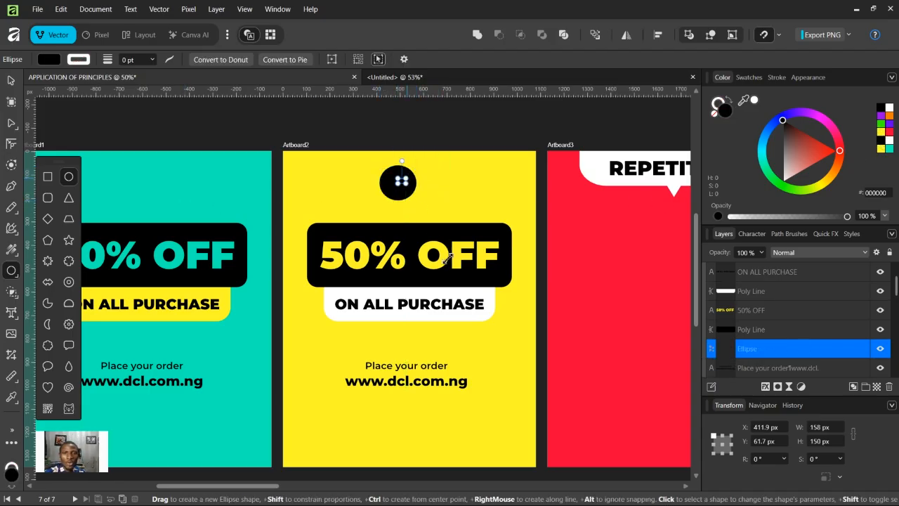
key(ctrl+z)
drag(307, 426, 511, 465)
Step: Move the order details text on Artboard2 down onto the black ellipse
key(v)
drag(409, 314, 410, 301)
click(410, 249)
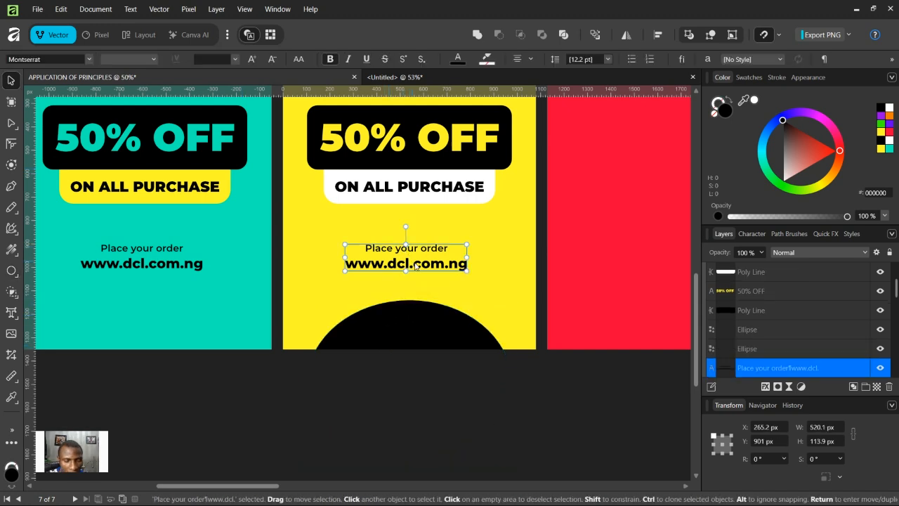
drag(435, 272, 437, 333)
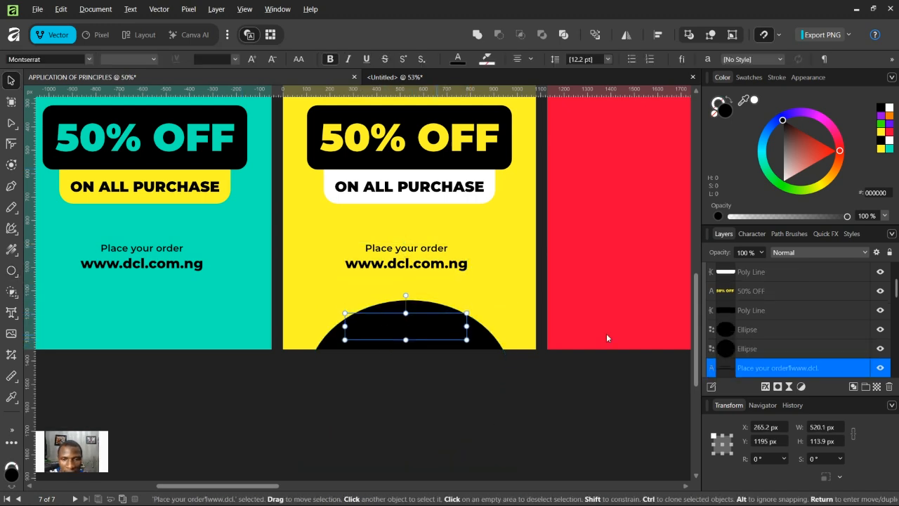
Step: Move the order details layer above the ellipse and color its text yellow
drag(784, 371, 772, 302)
click(881, 148)
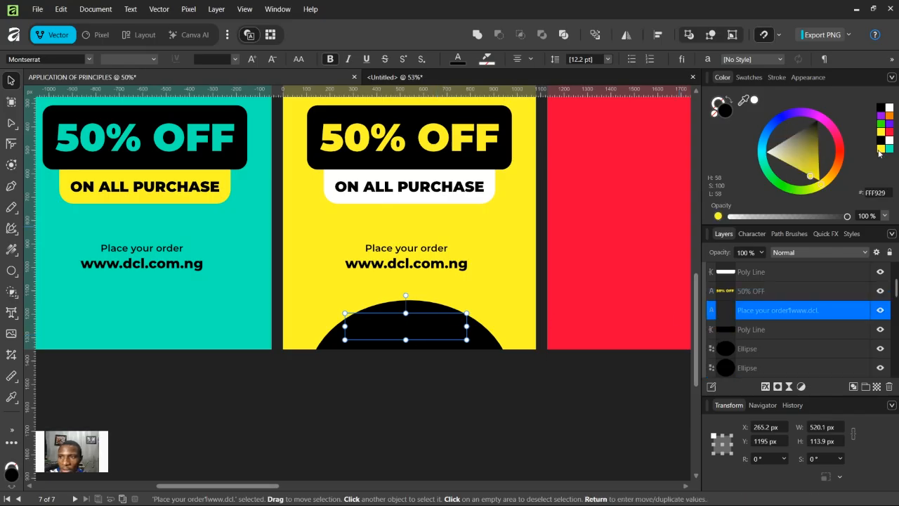
Step: Replace the order details text on the black ellipse of Artboard2 with a phone number
key(t)
double_click(434, 317)
key(ctrl+a)
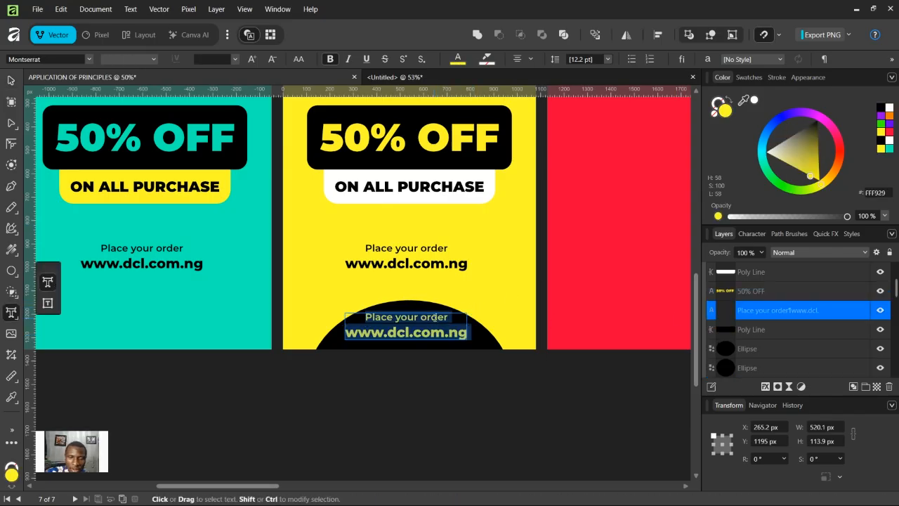
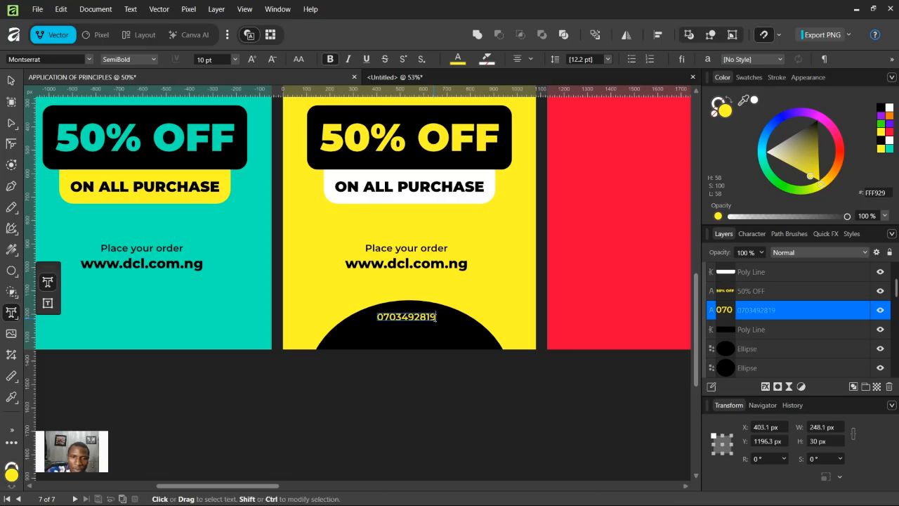
key(Escape)
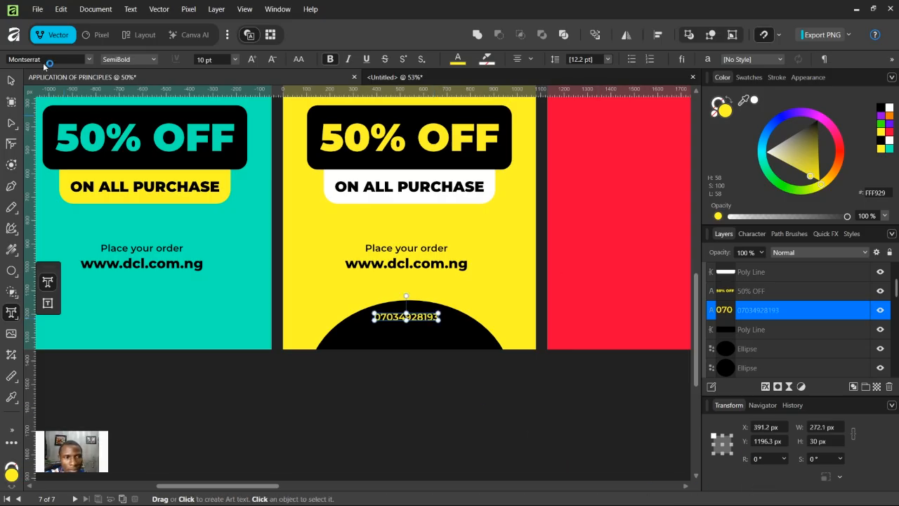
Step: Nudge the phone number text slightly down and shift the small black circle at the top of Artboard2 slightly right
drag(424, 317, 424, 328)
scroll(486, 222, up, 5)
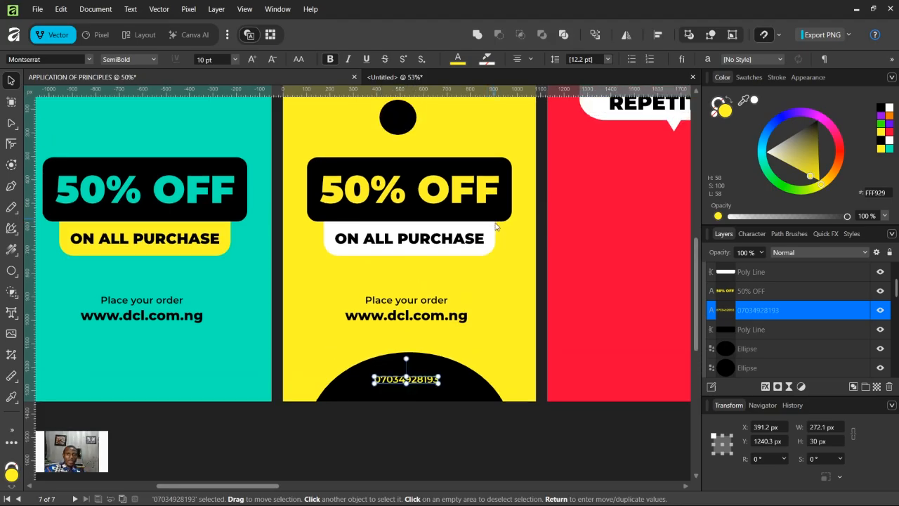
drag(412, 171, 425, 170)
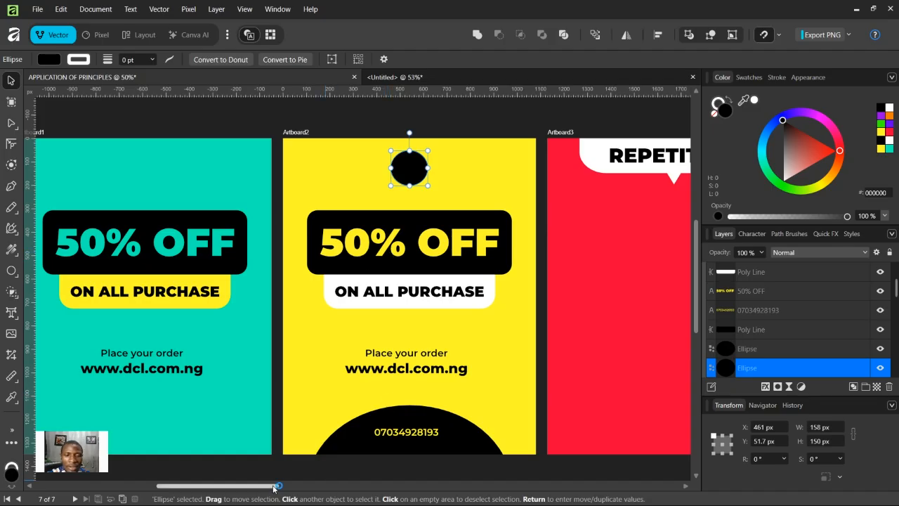
Step: Open the image 91148 from the Downloads folder as a separate document
drag(273, 488, 354, 488)
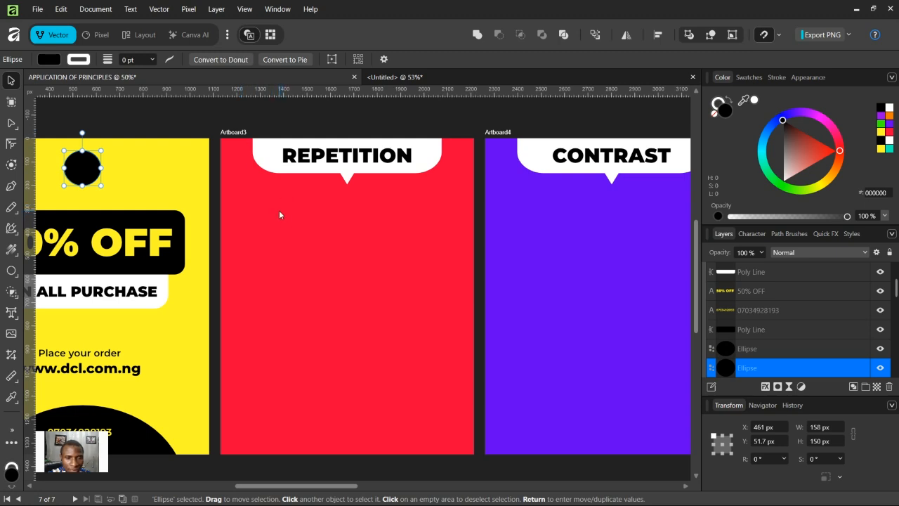
click(332, 161)
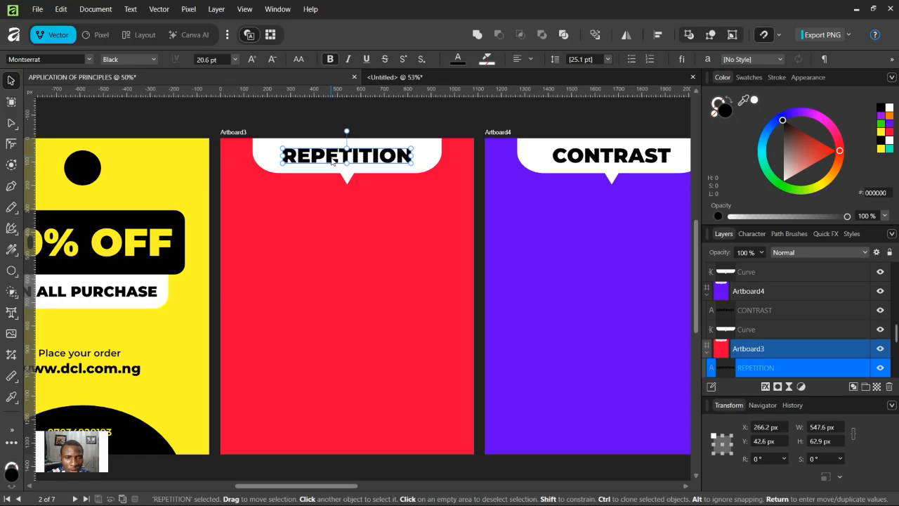
click(37, 10)
click(49, 123)
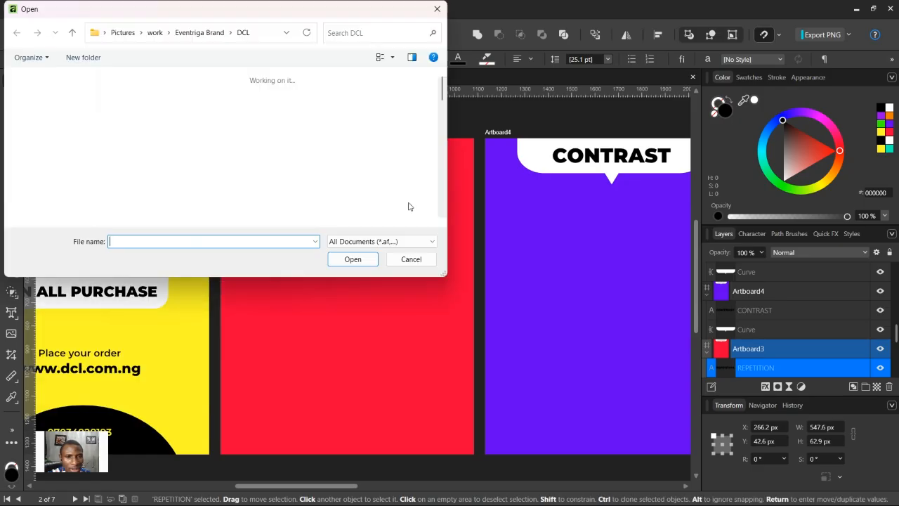
click(48, 116)
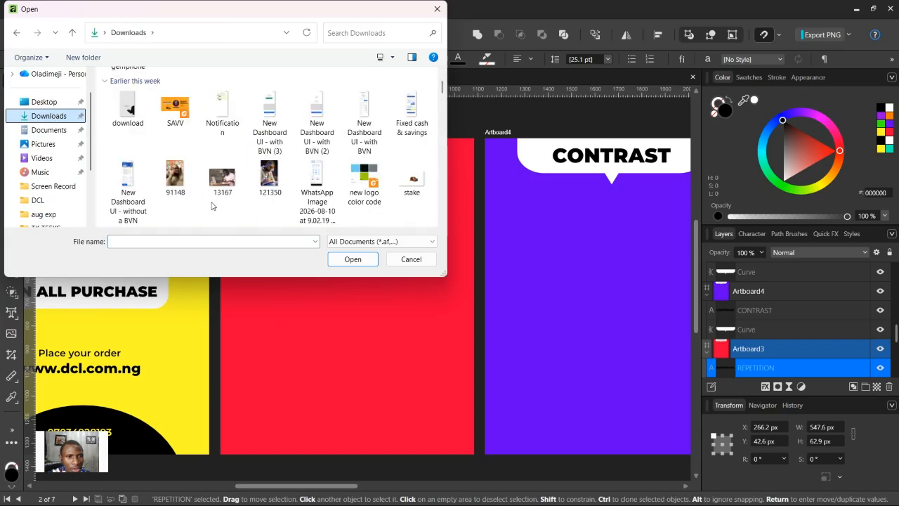
double_click(181, 181)
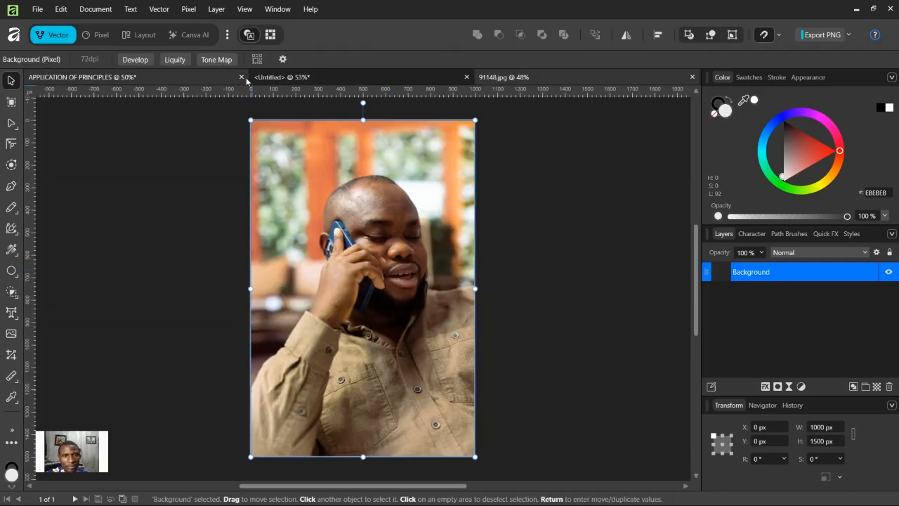
Step: Paste the photo onto Artboard3, scale it to about 540 × 810 px and center it below the heading
click(288, 80)
click(211, 80)
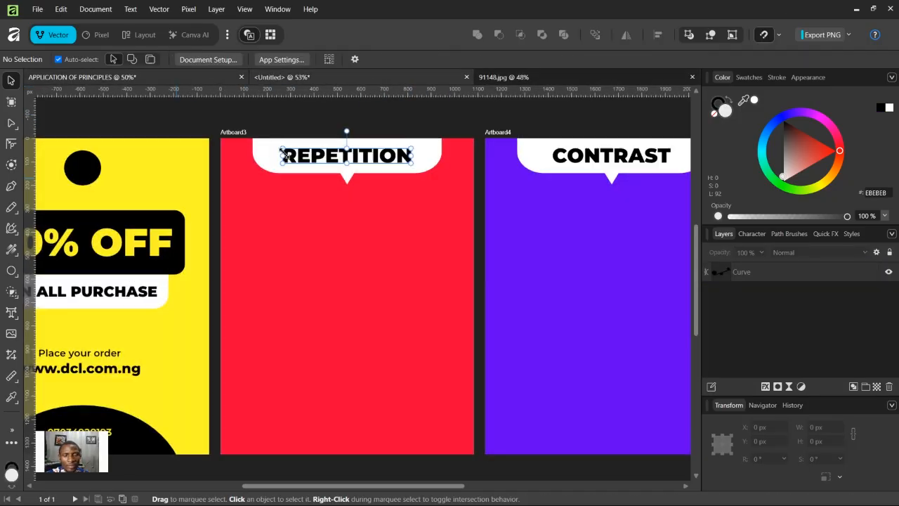
key(ctrl+v)
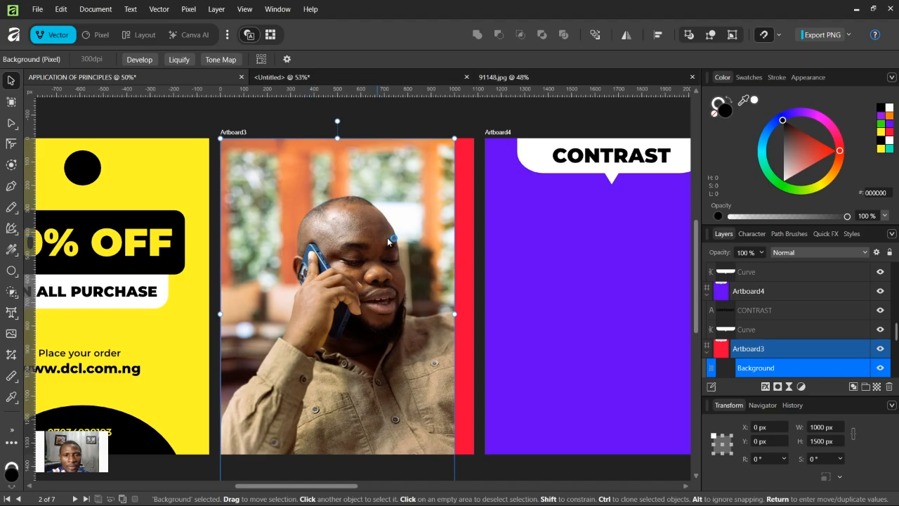
drag(454, 314, 316, 307)
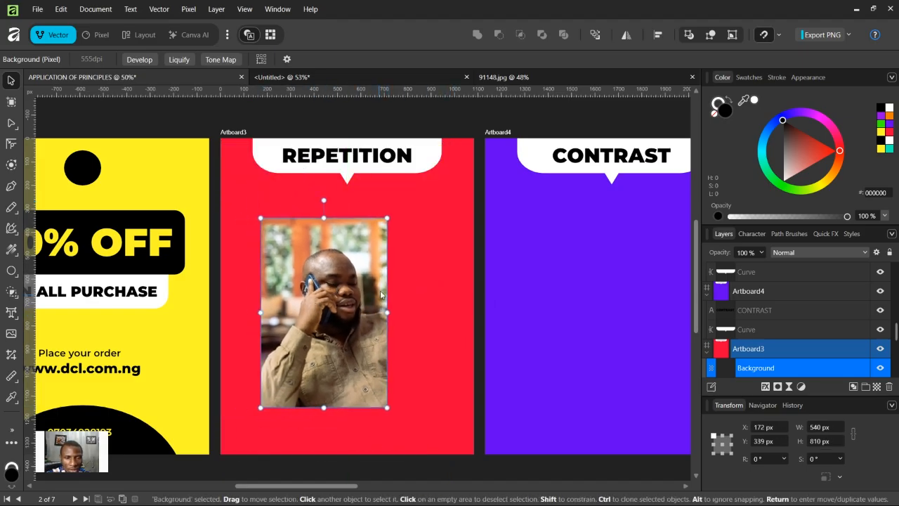
drag(345, 262, 366, 265)
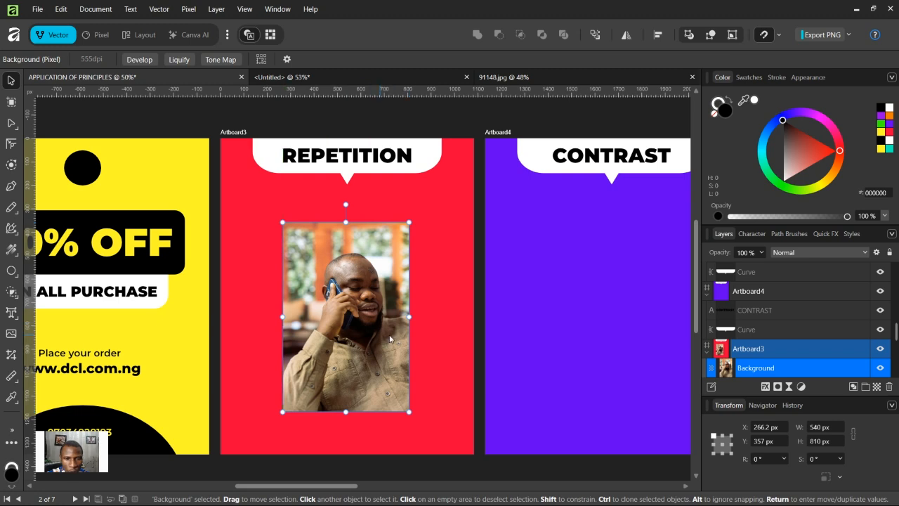
Step: Draw a trapezoid about 796 × 612 px over the lower part of the photo on Artboard3
click(10, 271)
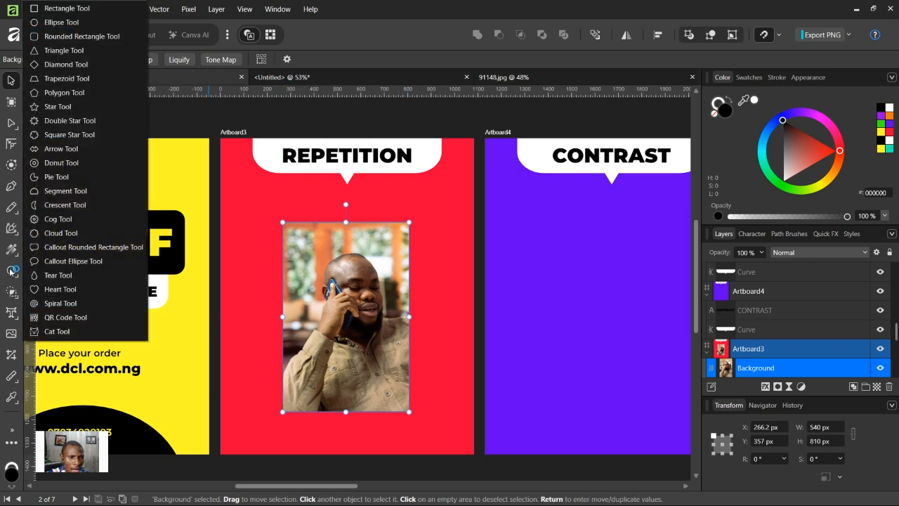
click(51, 78)
drag(260, 268, 446, 411)
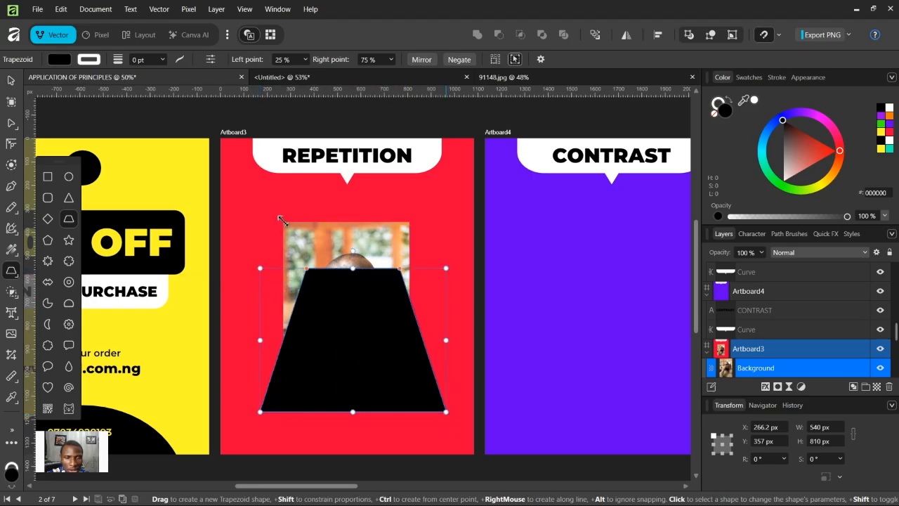
Step: Clip the photo inside the trapezoid by nesting its layer into the trapezoid
click(11, 81)
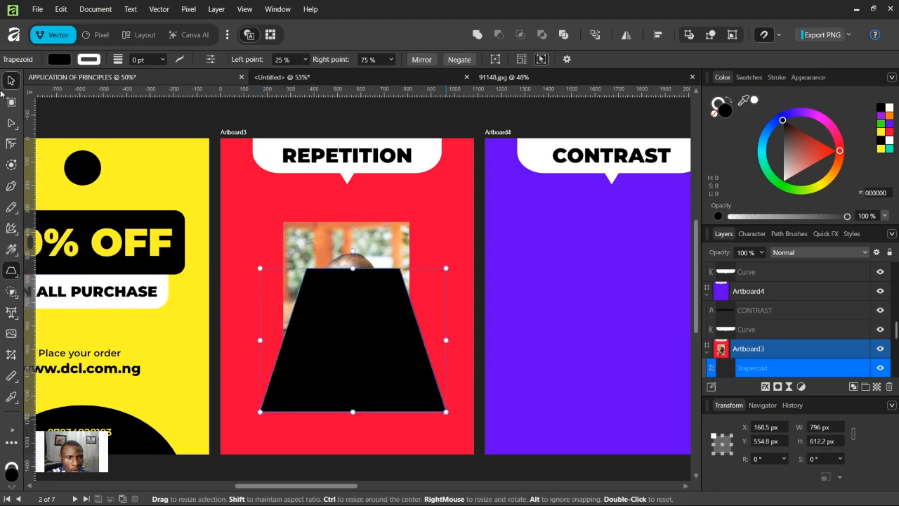
click(392, 235)
mouse_move(755, 370)
mouse_down()
mouse_move(749, 349)
mouse_move(759, 368)
mouse_up()
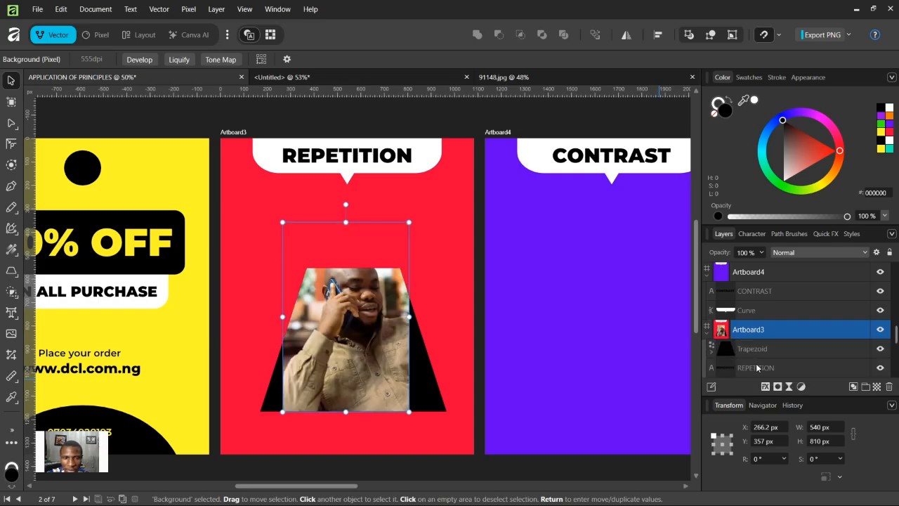
Step: Enlarge the photo inside the trapezoid so it fills the shape
drag(409, 316, 453, 317)
drag(282, 317, 243, 339)
drag(367, 335, 361, 382)
click(461, 381)
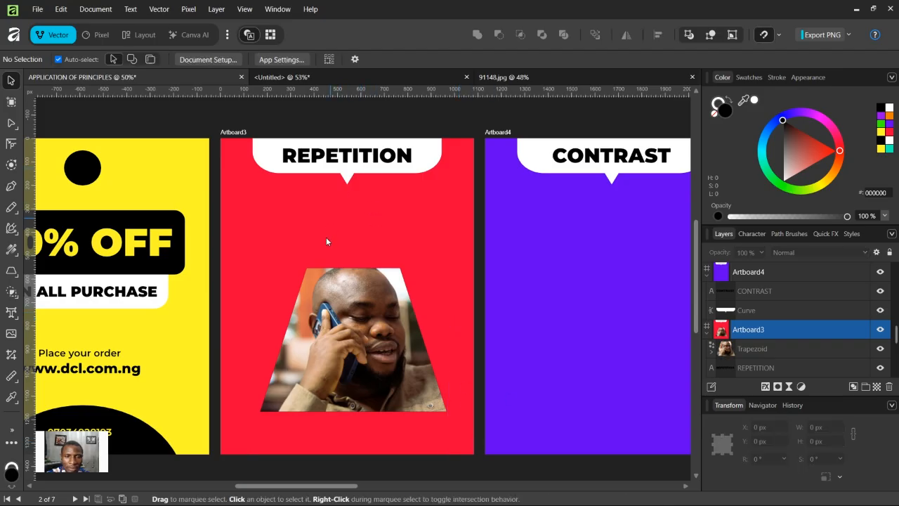
Step: Duplicate the REPETITION heading above the photo and change the copy's text to Unlimited calls
click(359, 157)
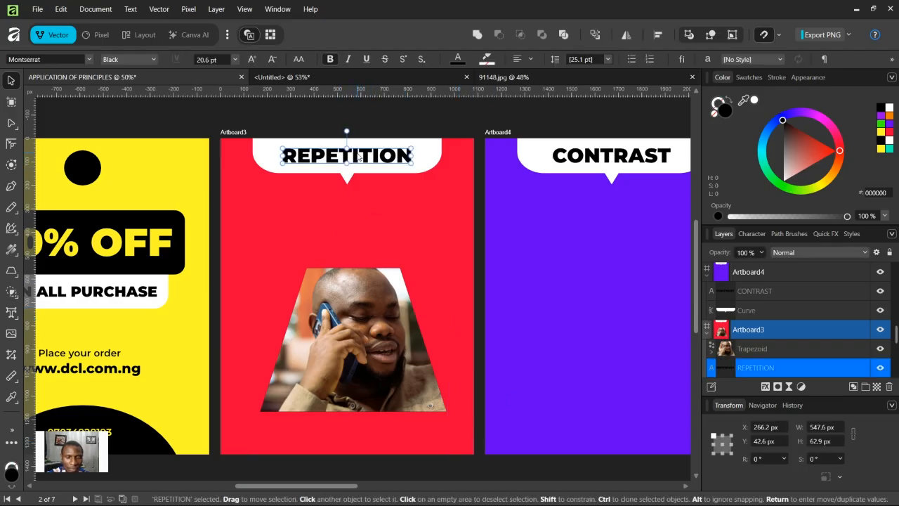
drag(361, 157, 361, 239)
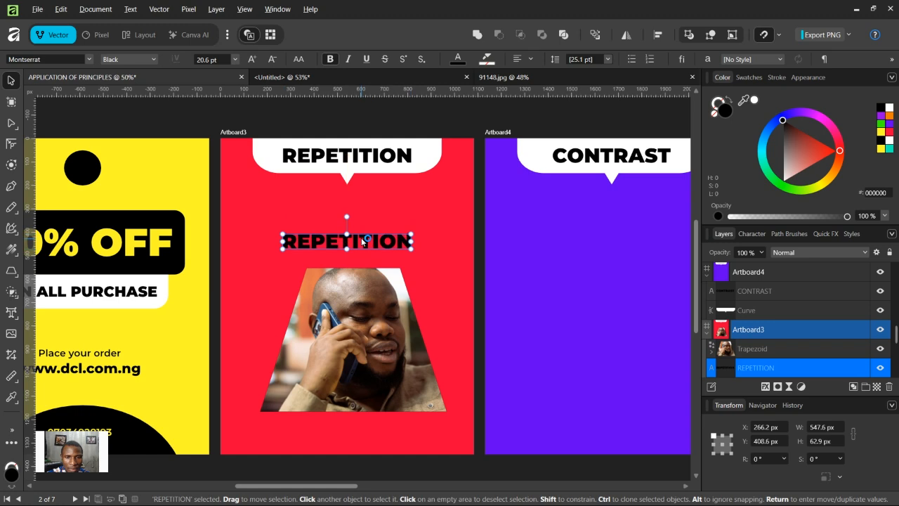
key(t)
double_click(361, 238)
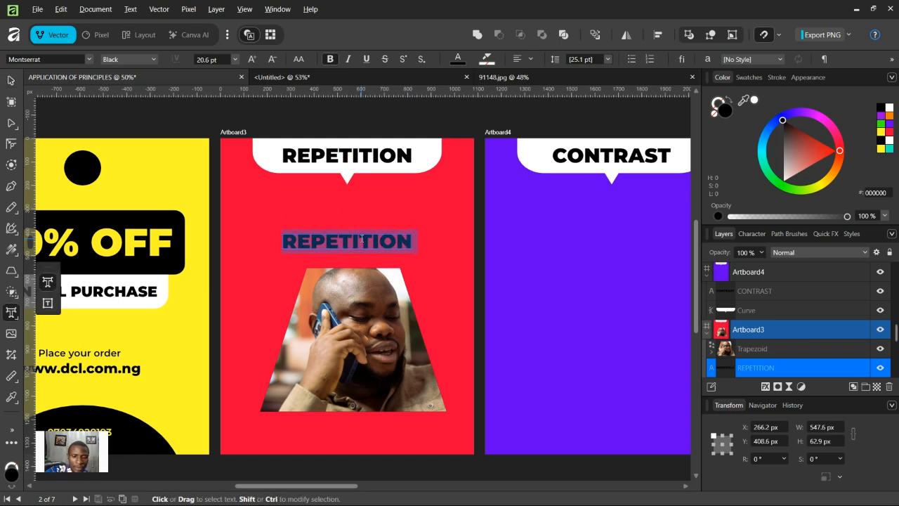
text(Unl)
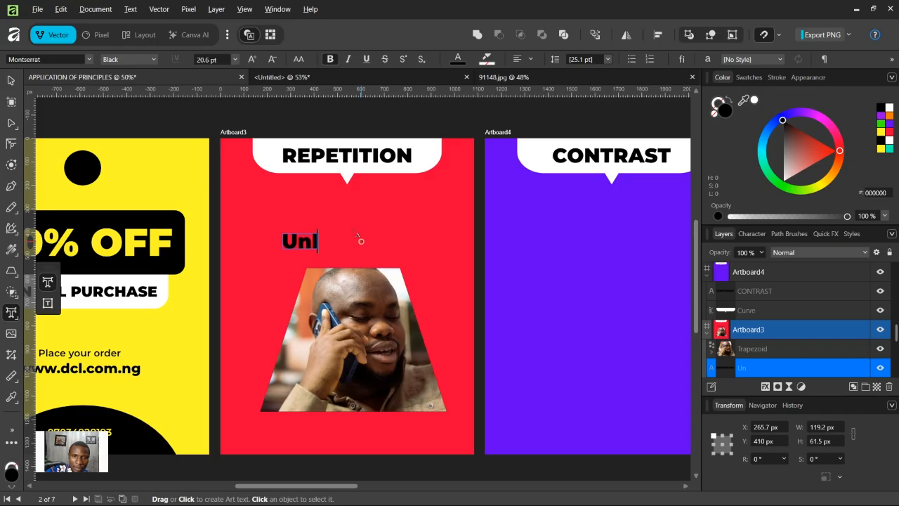
text(imited)
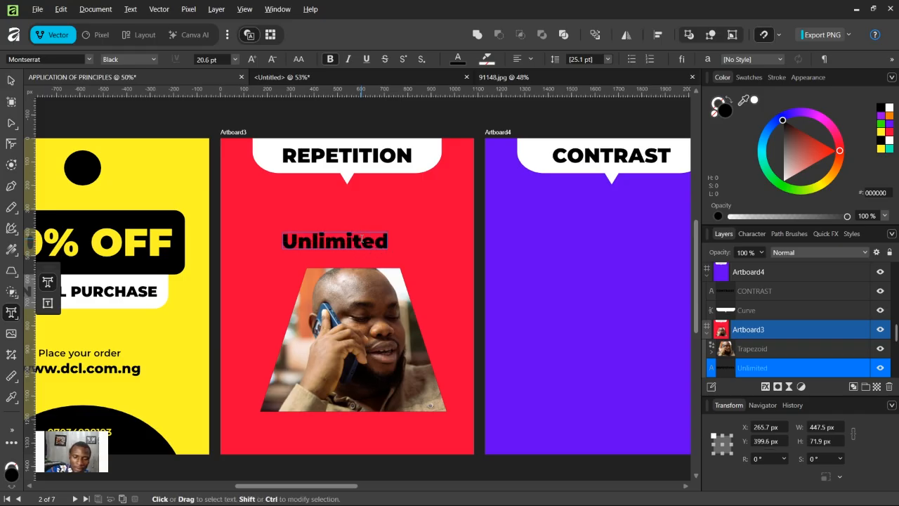
key(Return)
text(calls)
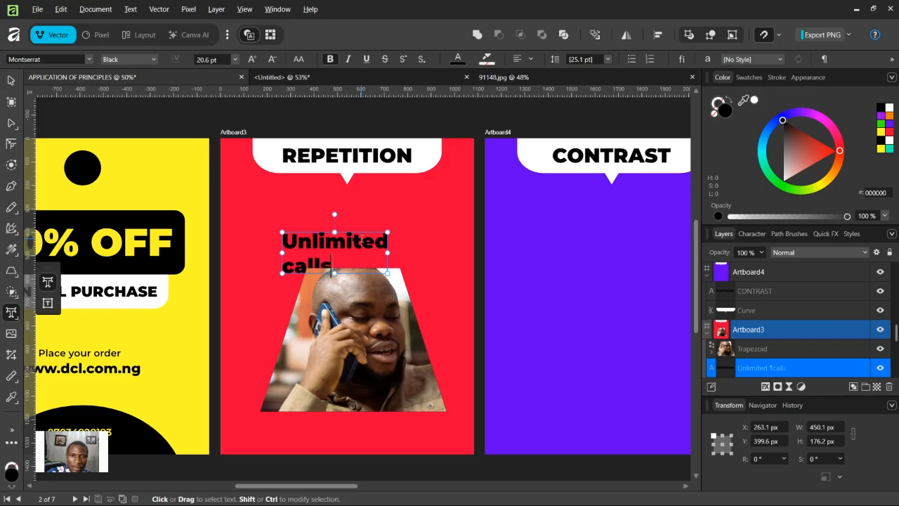
key(Left)
key(Left)
key(Left)
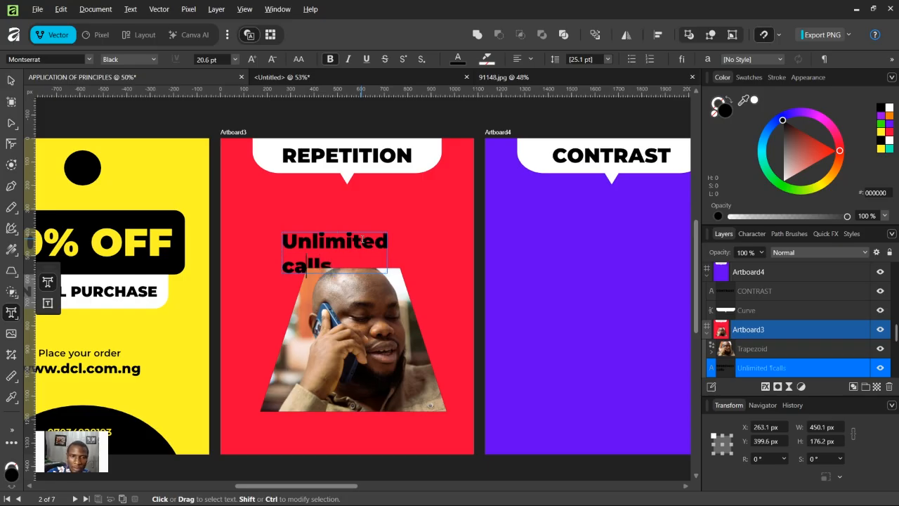
key(BackSpace)
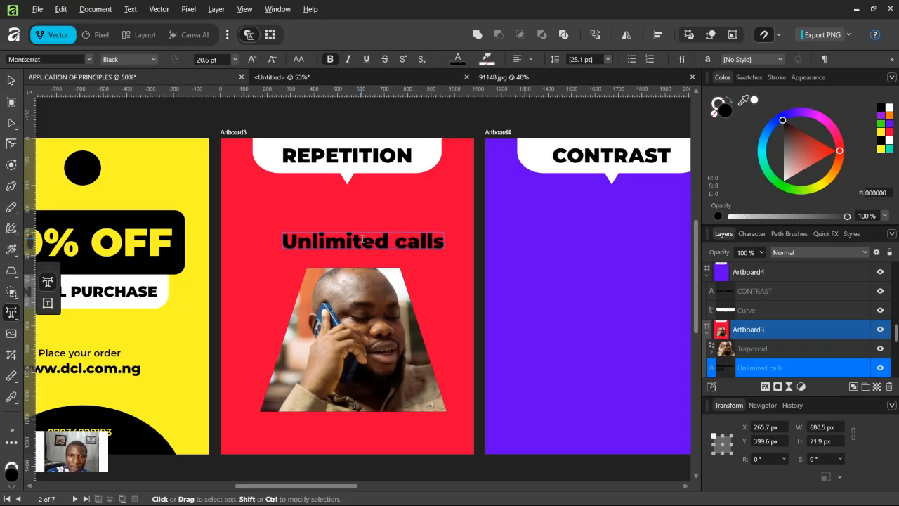
key(Escape)
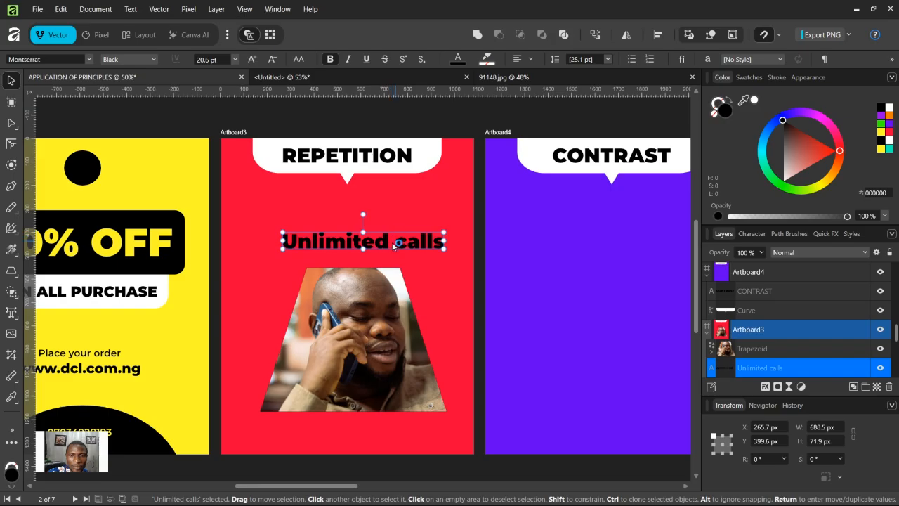
Step: Reposition the Unlimited calls text slightly and color it yellow
drag(393, 244, 384, 247)
click(882, 131)
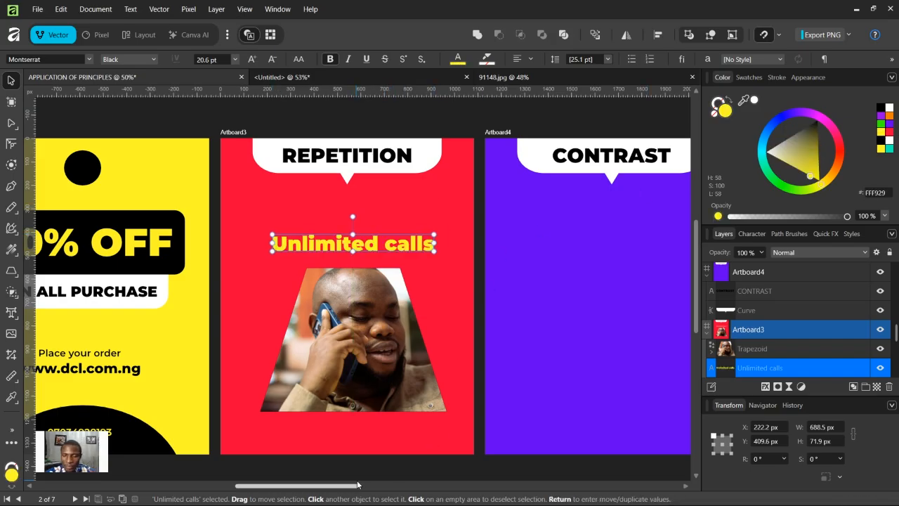
Step: Group the REPETITION heading with its white banner shape and hide the group
key(ctrl+minus)
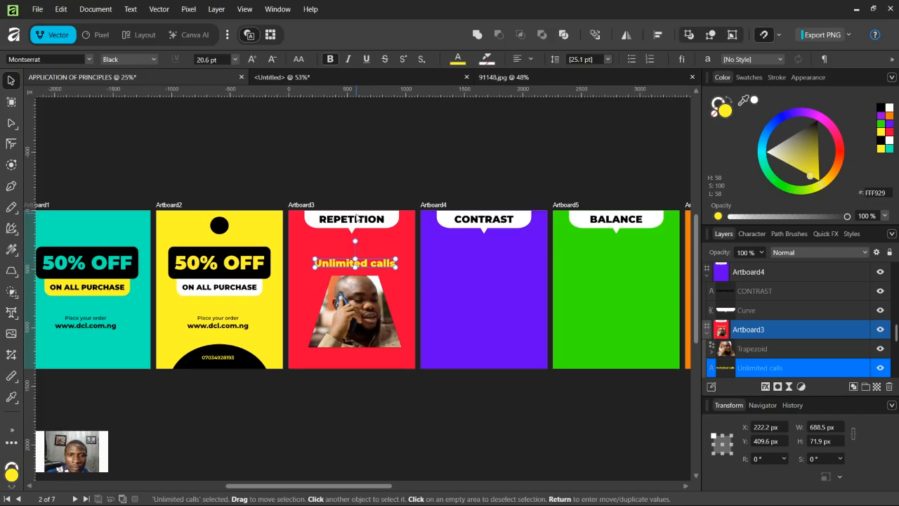
click(357, 218)
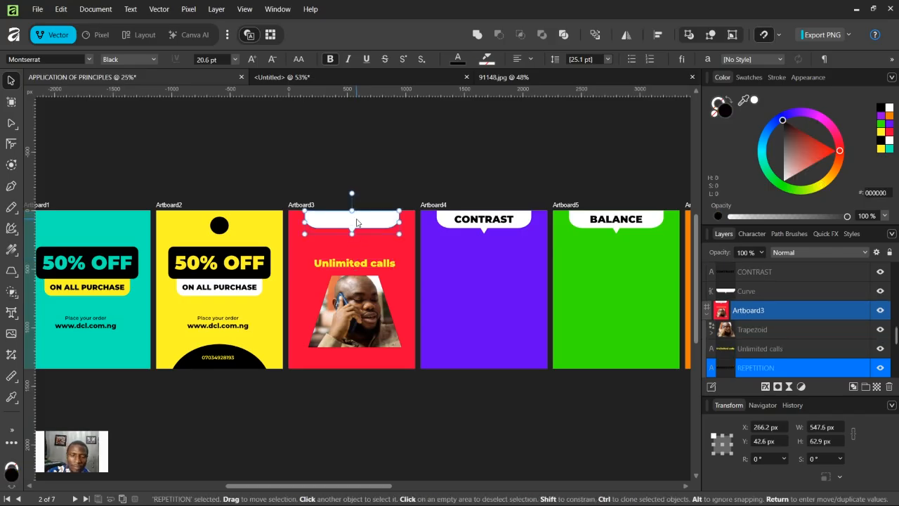
click(359, 218)
drag(379, 232, 303, 183)
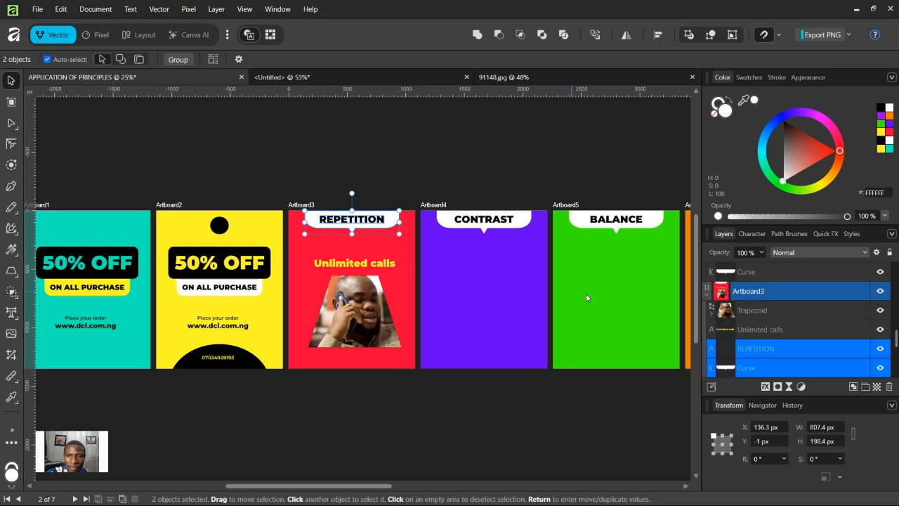
key(ctrl+g)
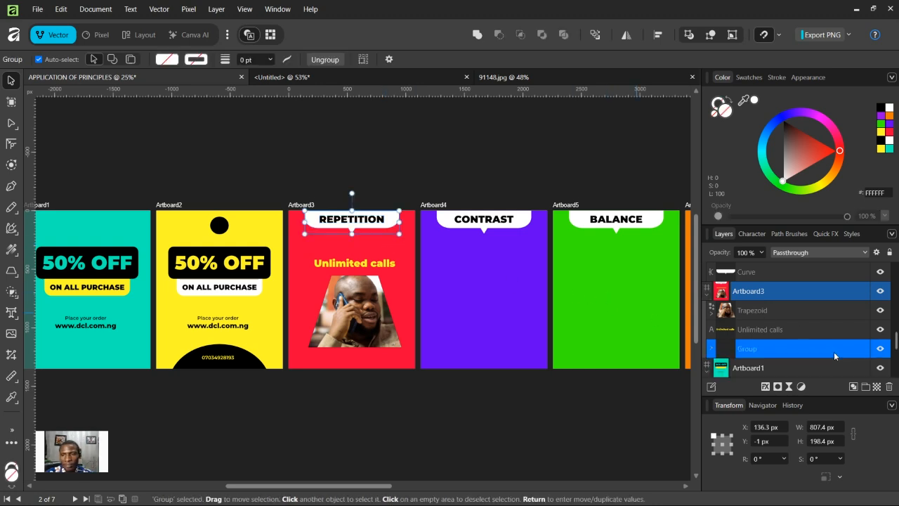
click(878, 349)
Step: Move the Unlimited calls text and the trapezoid photo up together on the red artboard
click(348, 267)
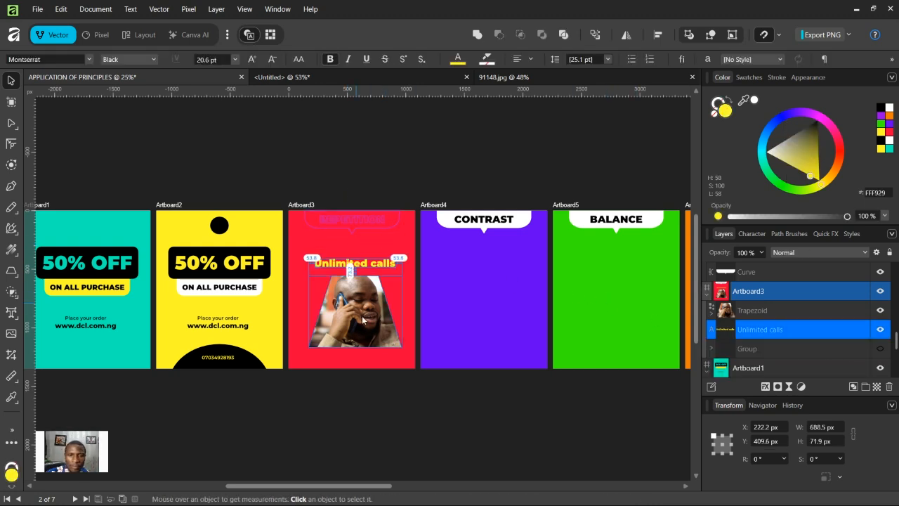
click(746, 311)
shift+click(759, 329)
drag(341, 323, 363, 302)
key(ctrl+z)
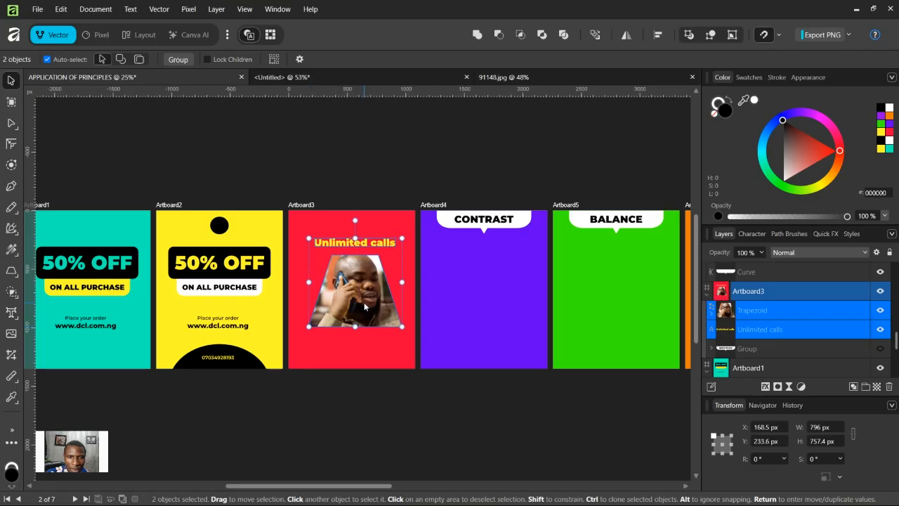
click(366, 382)
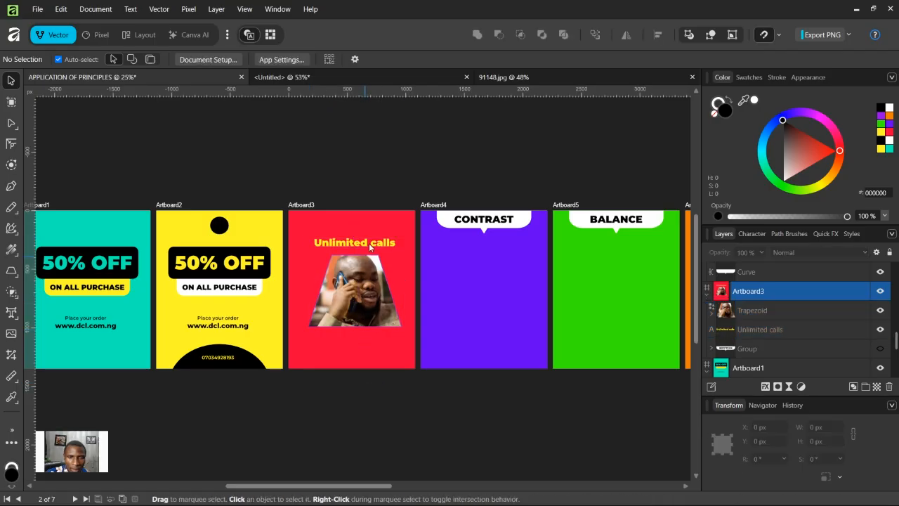
Step: Duplicate the Unlimited calls text just below itself and set the copy's font weight to Regular
click(370, 243)
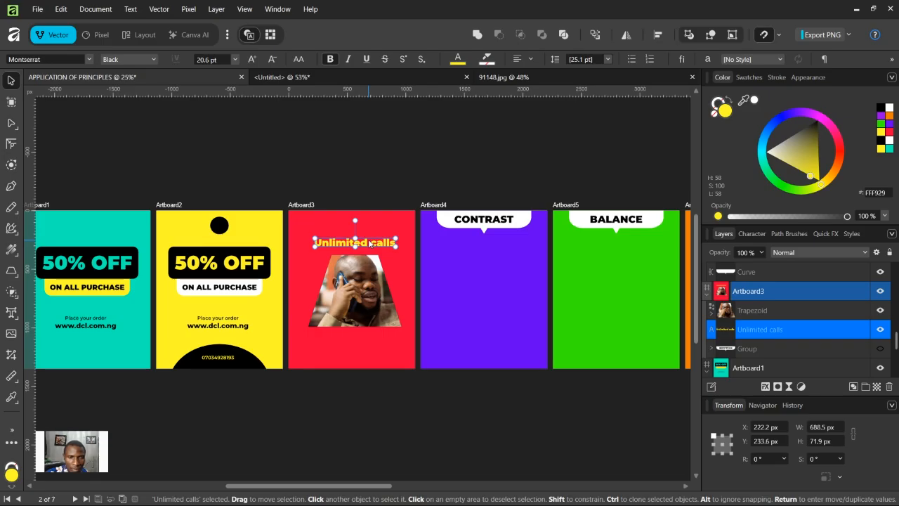
mouse_move(368, 245)
mouse_down()
mouse_move(366, 230)
mouse_move(366, 241)
mouse_up()
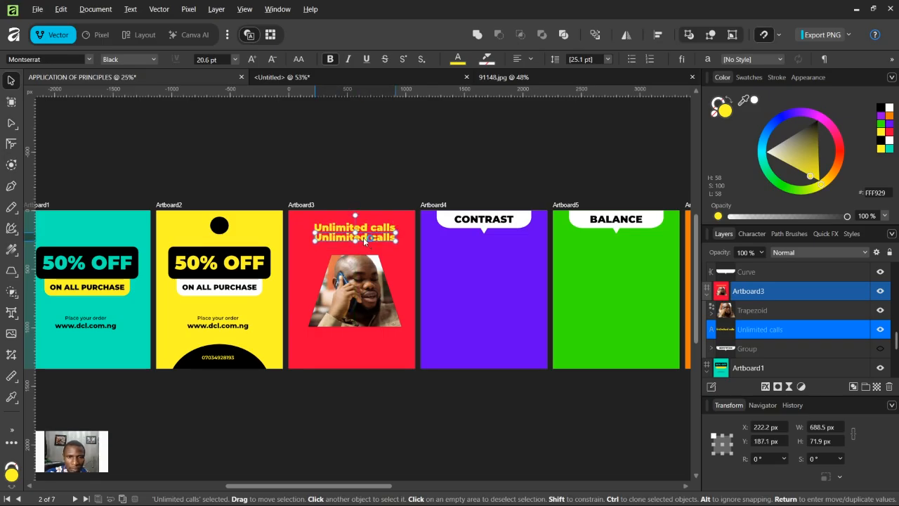
click(138, 62)
click(127, 139)
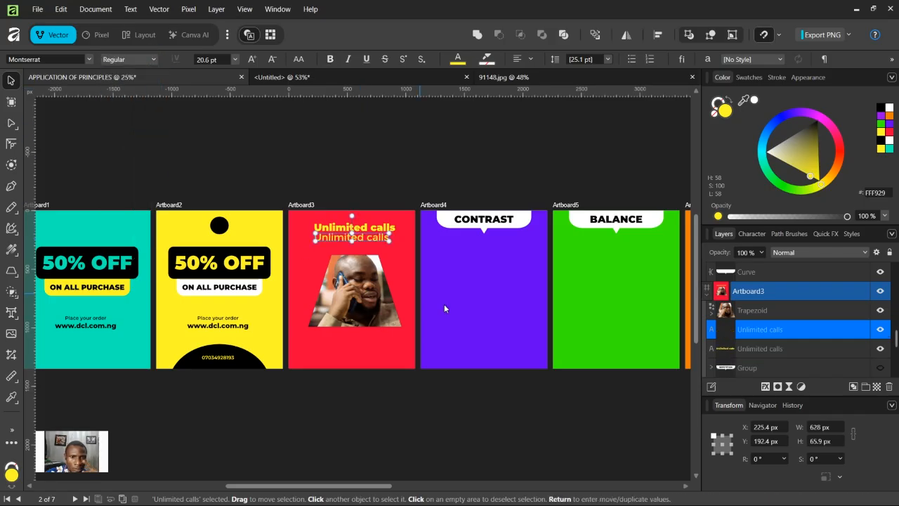
Step: Change the duplicated text to Call as a low as $0.4
triple_click(373, 241)
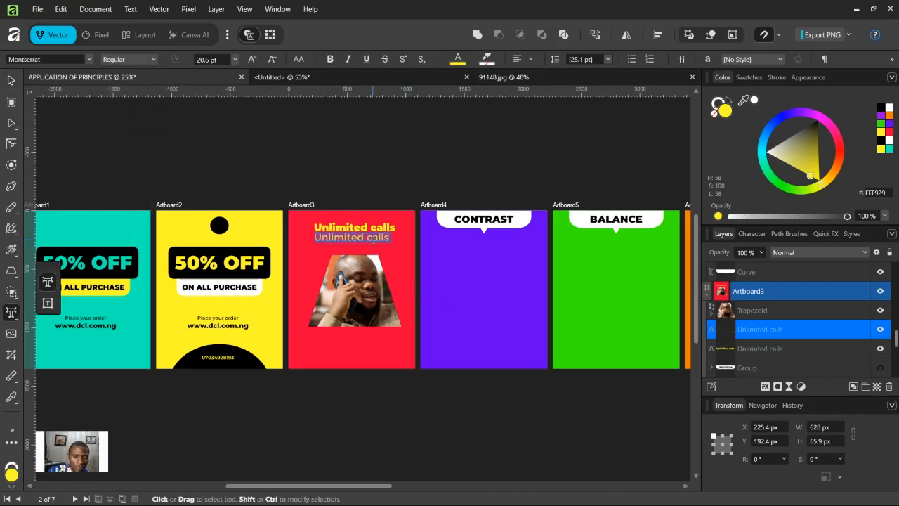
text(Cal)
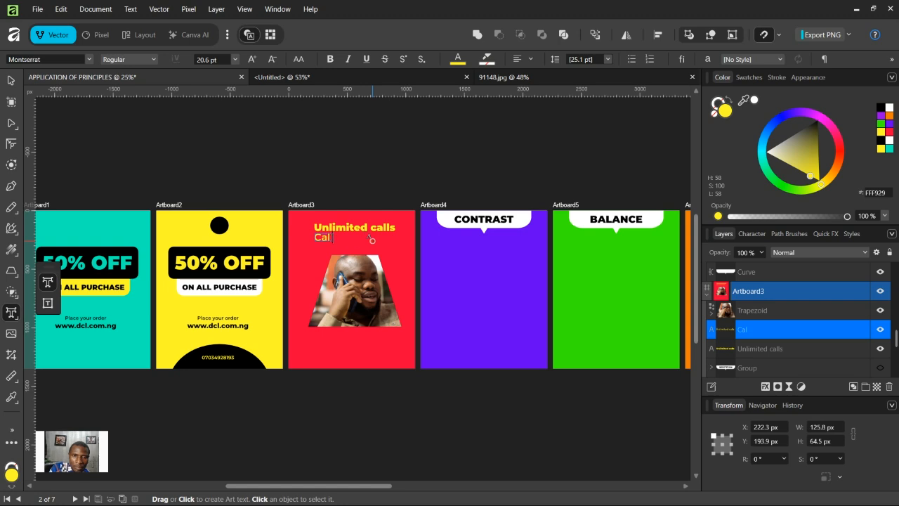
text(l as a l)
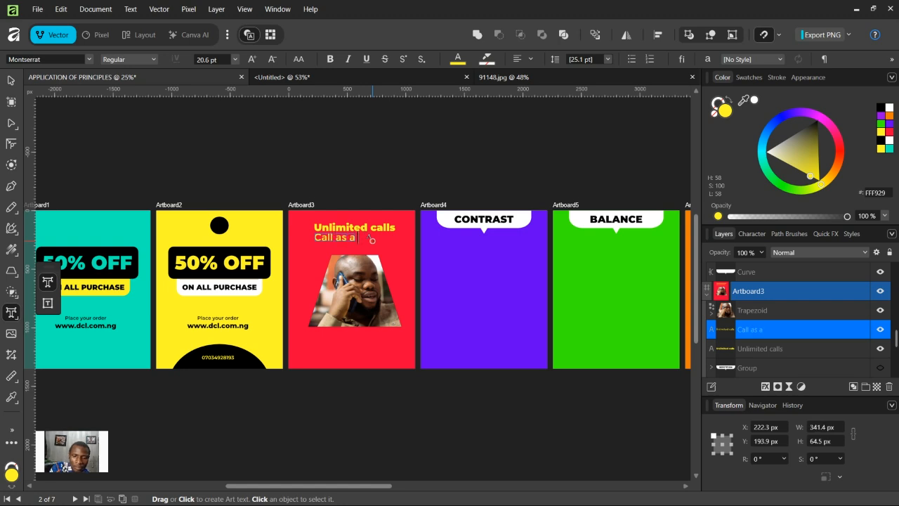
text(oe)
key(BackSpace)
text(w as)
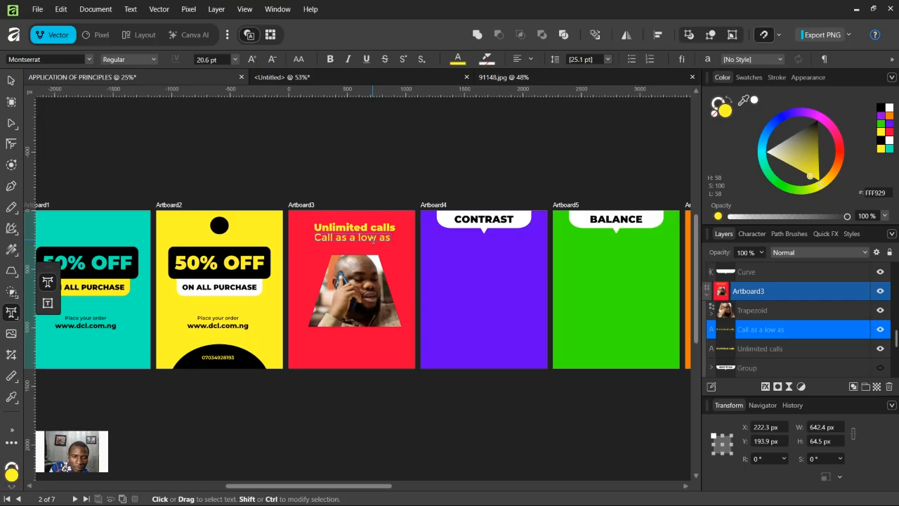
text( 0)
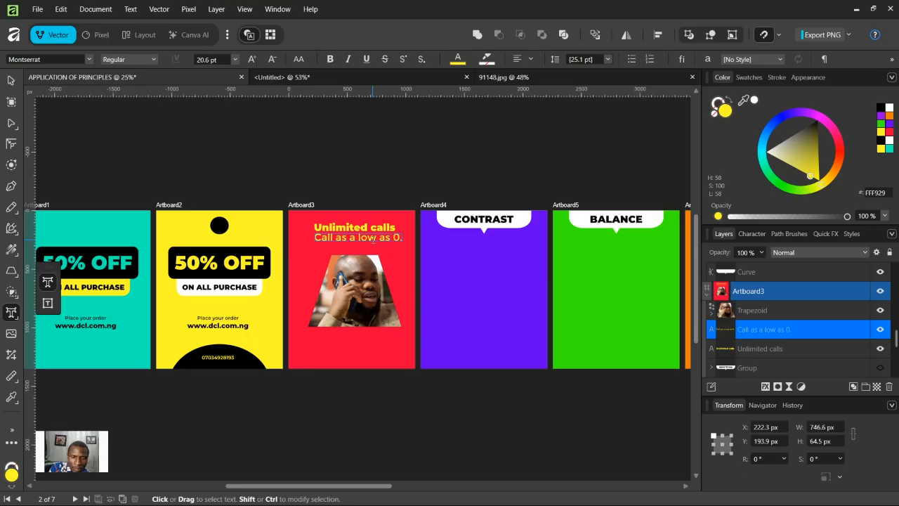
text(.4$)
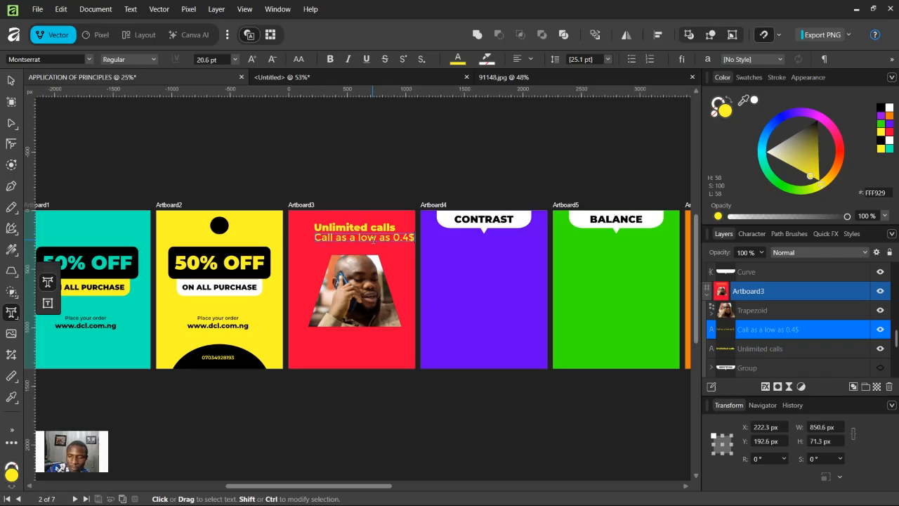
key(BackSpace)
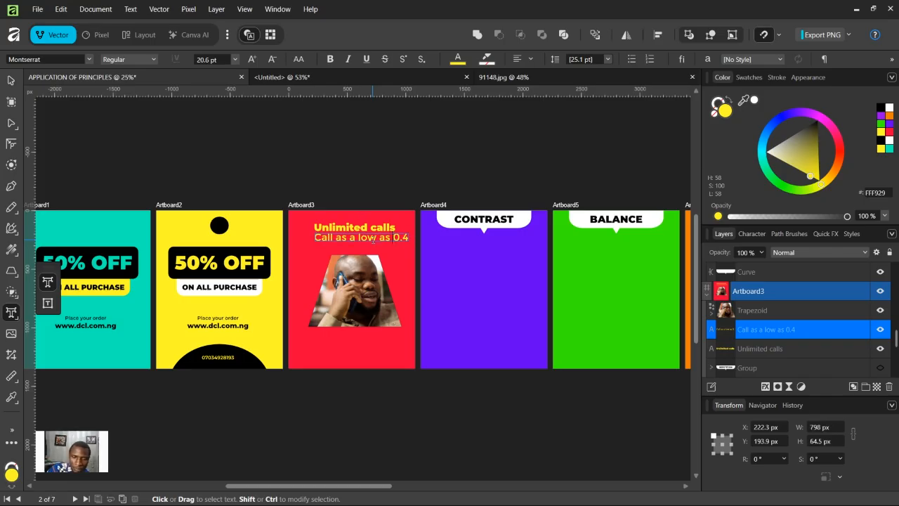
text($)
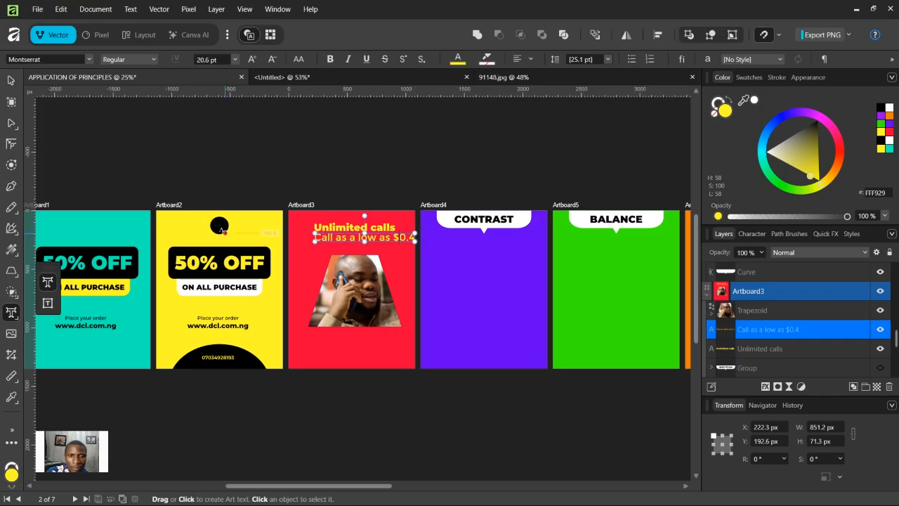
Step: Move the trapezoid photo further down the red artboard
click(10, 80)
double_click(387, 315)
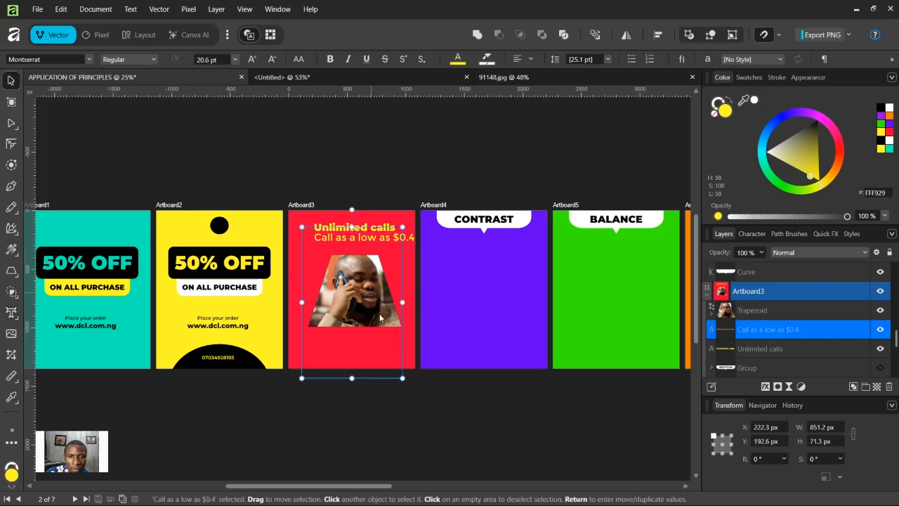
key(ctrl+plus)
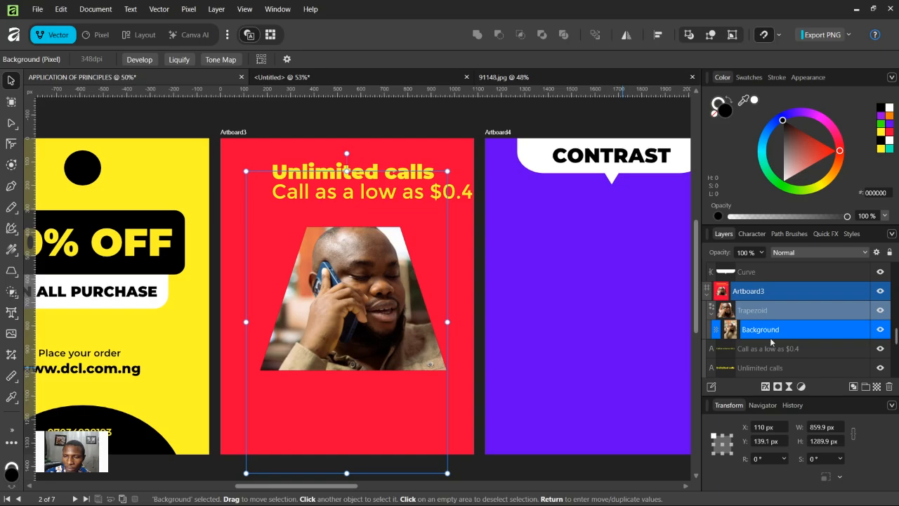
key(Escape)
drag(365, 295, 365, 335)
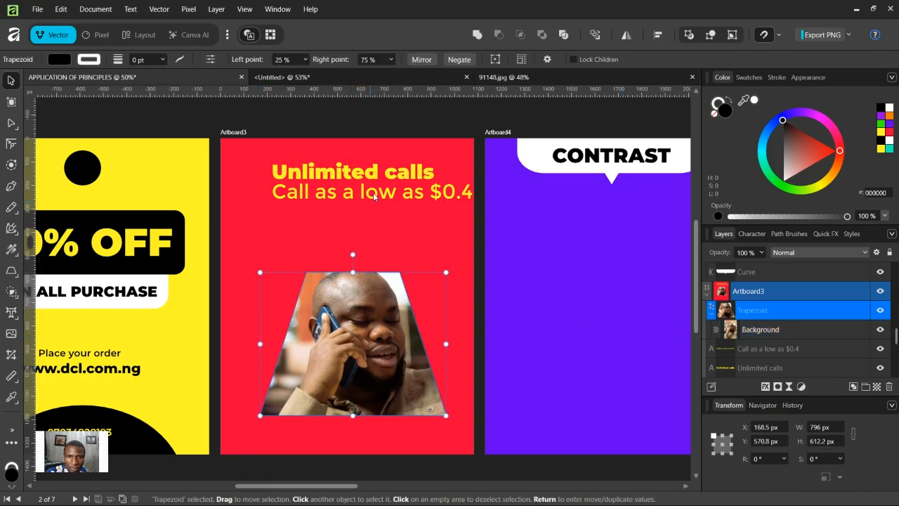
Step: Move both text lines down together toward the middle of the upper artboard area
click(375, 194)
shift+click(373, 176)
drag(372, 176, 377, 190)
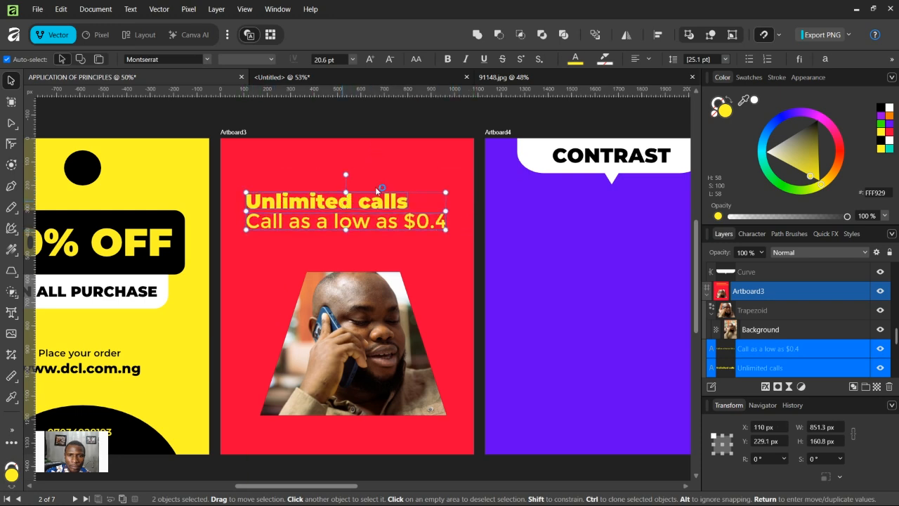
click(396, 127)
Step: Enlarge the Unlimited calls headline so it spans most of the artboard width
click(406, 225)
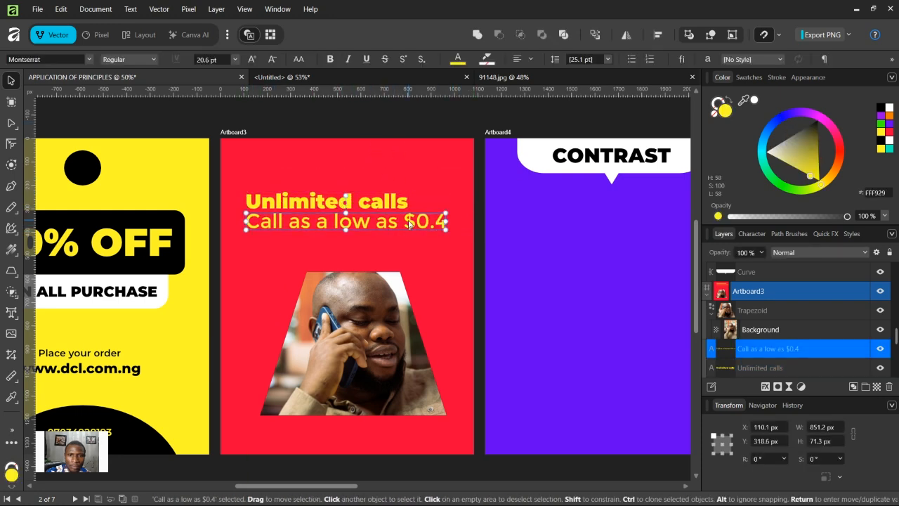
click(393, 199)
drag(407, 191, 420, 214)
click(432, 222)
key(z)
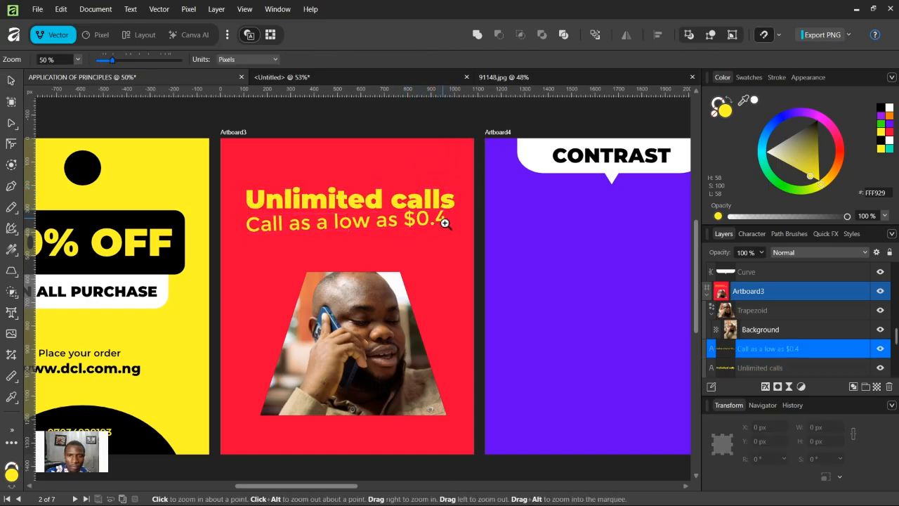
key(ctrl+z)
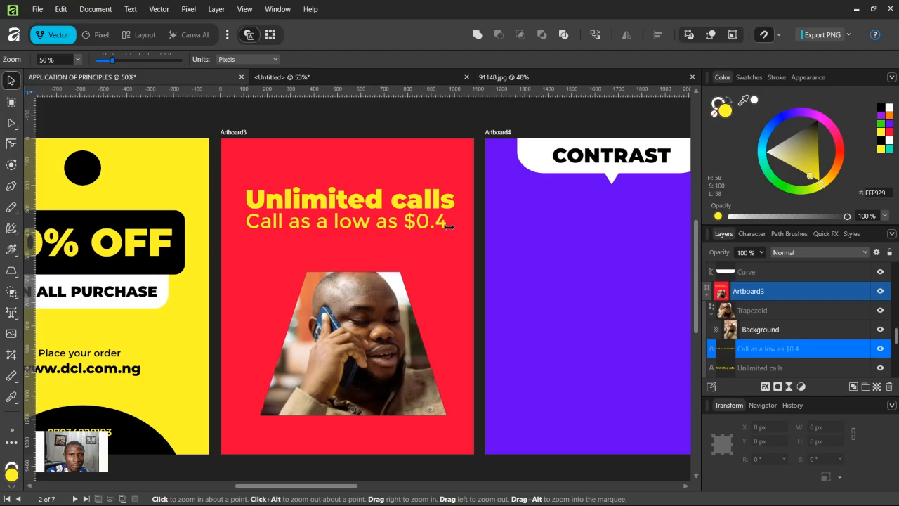
Step: Shrink the Call as a low as $0.4 tagline beneath the headline
key(v)
drag(447, 213, 362, 213)
shift+click(374, 205)
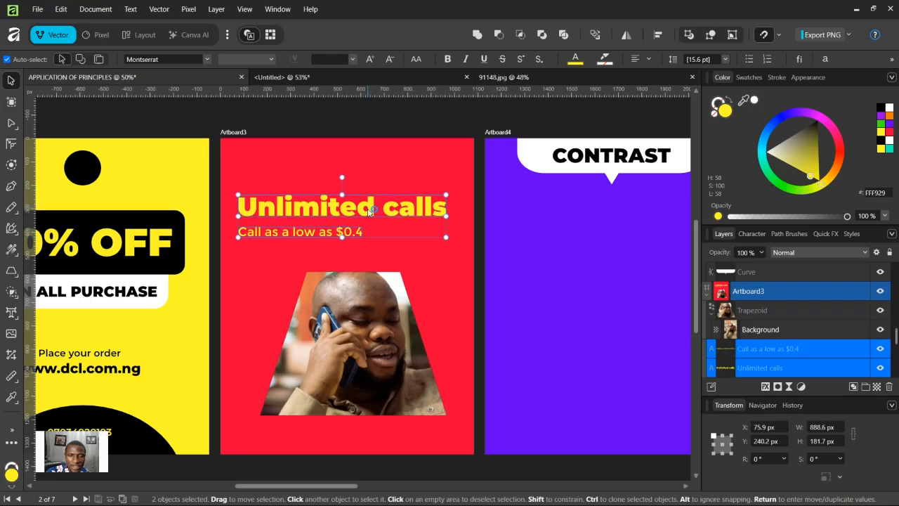
click(538, 316)
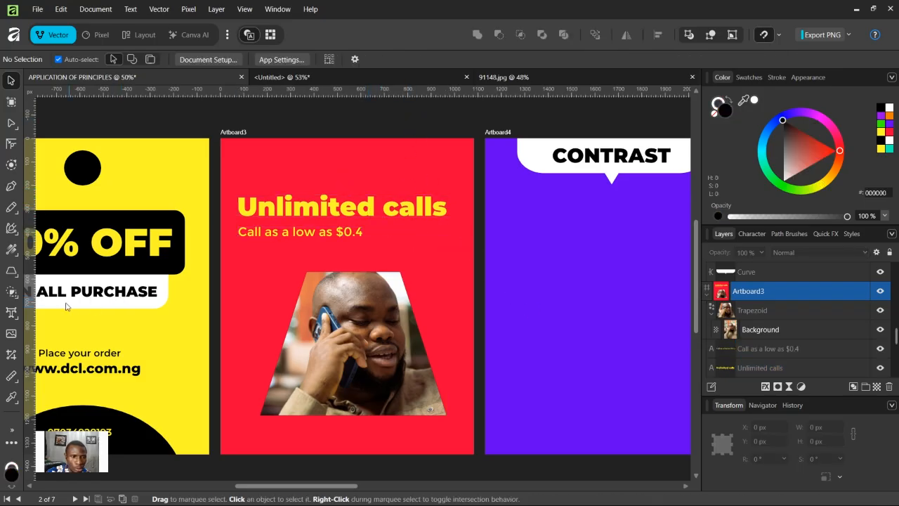
Step: Draw a circle about 122 px wide in the artboard's top-left corner and fill it yellow
click(12, 271)
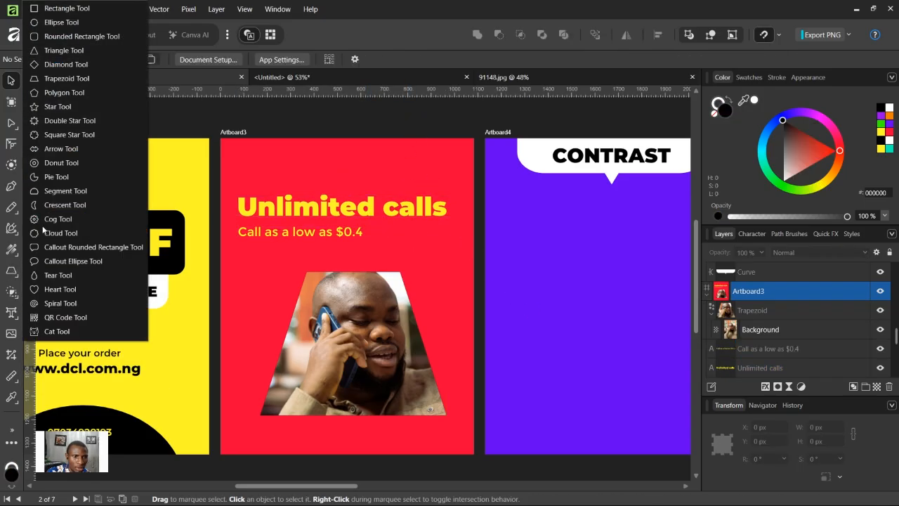
click(62, 22)
drag(232, 149, 260, 177)
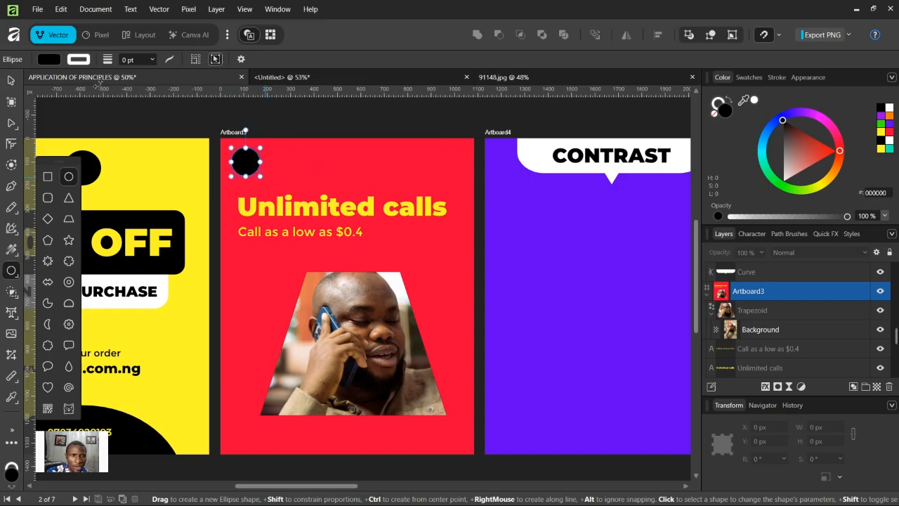
click(11, 80)
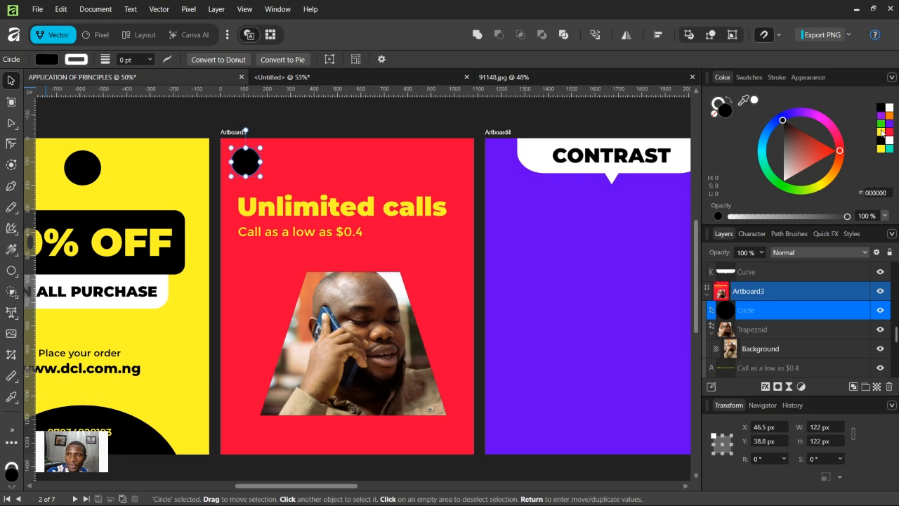
click(880, 131)
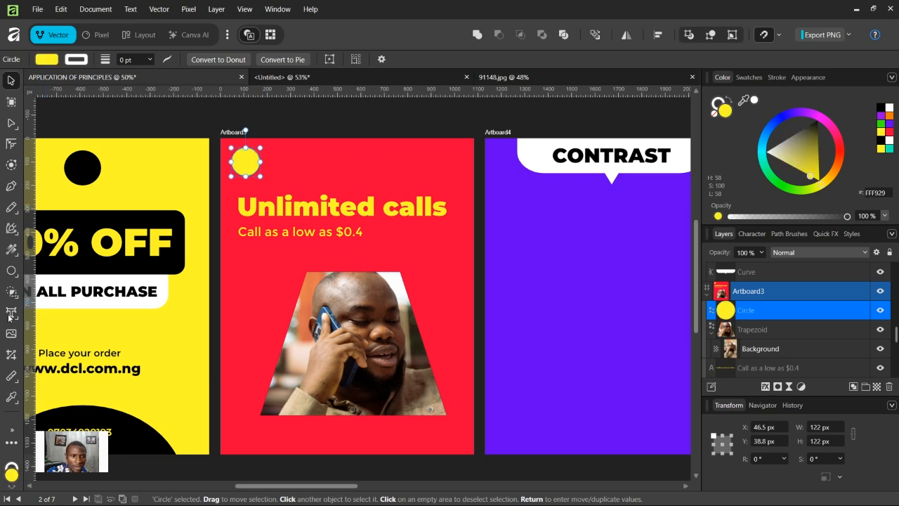
Step: Add the text limyt at the top centre of the red artboard
click(9, 315)
click(339, 161)
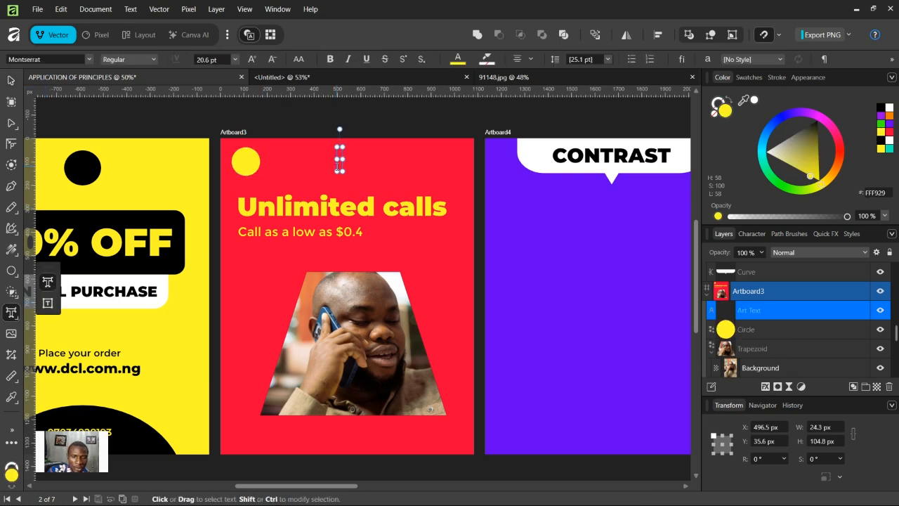
text(l)
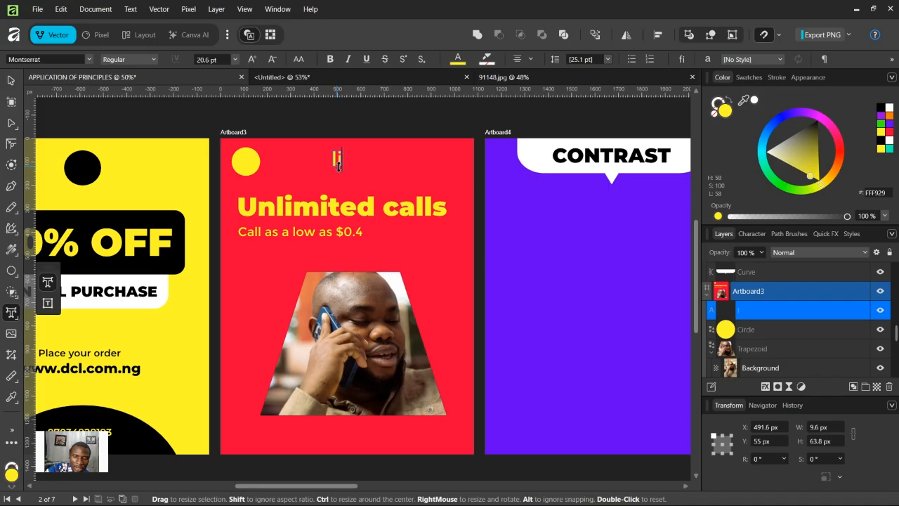
text(imyte)
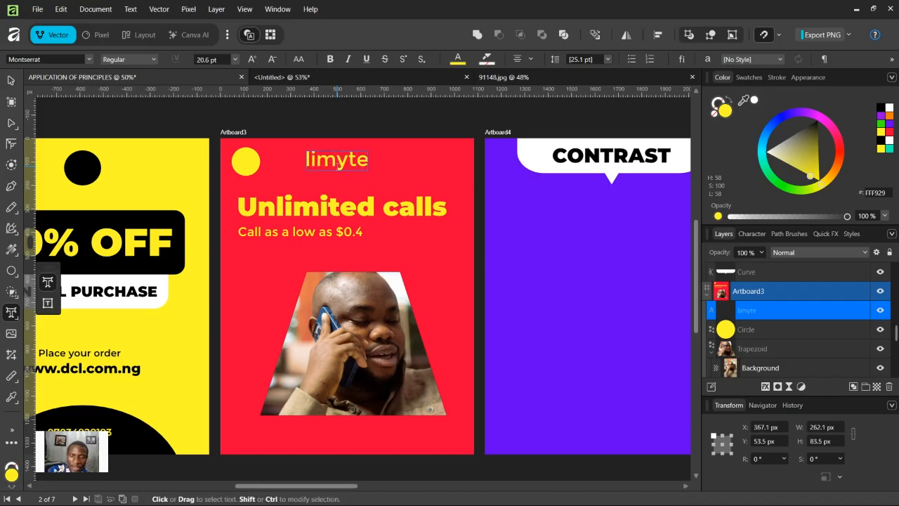
key(BackSpace)
key(Escape)
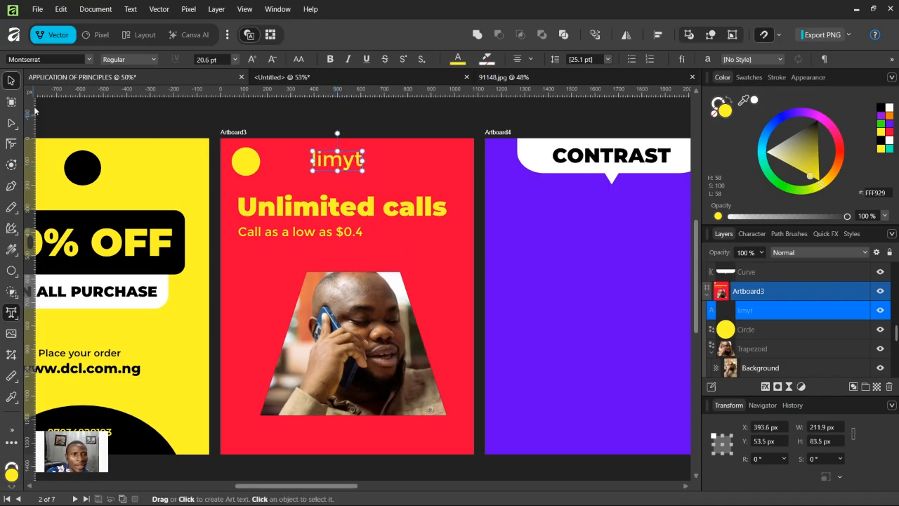
Step: Move the limyt text beside the yellow circle and nudge the circle slightly to line up with it
drag(363, 150, 254, 170)
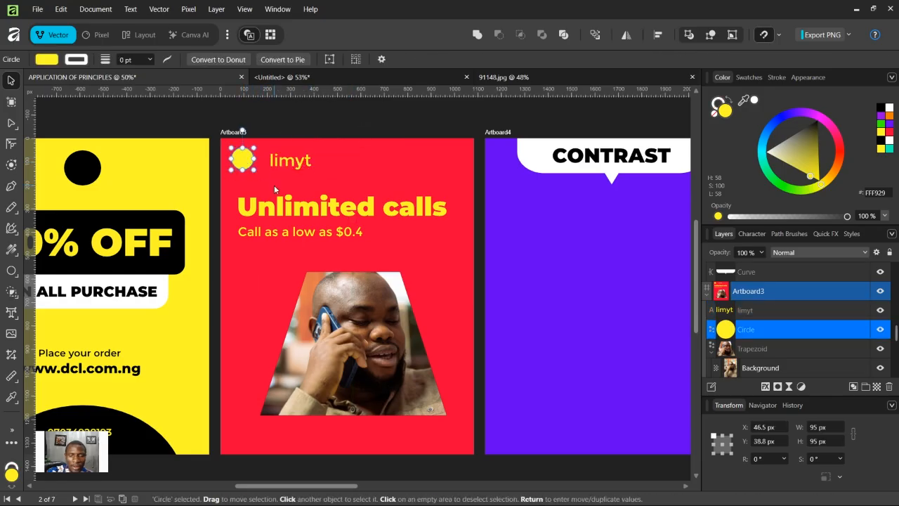
key(ctrl+1)
key(h)
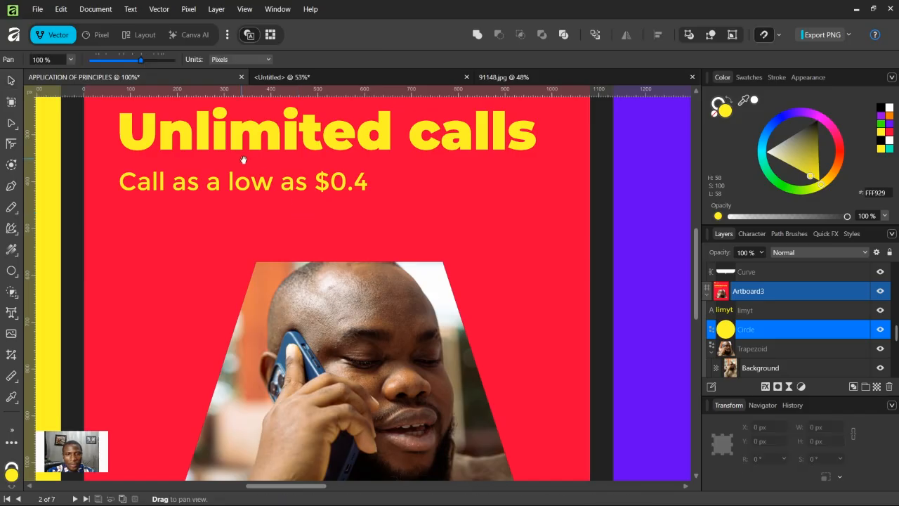
drag(243, 160, 387, 311)
key(v)
drag(272, 184, 285, 191)
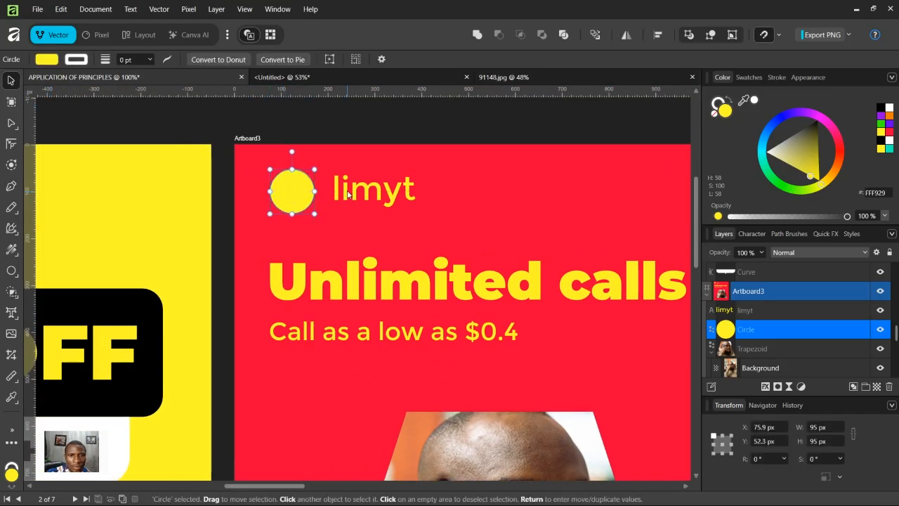
click(341, 197)
drag(341, 196, 493, 197)
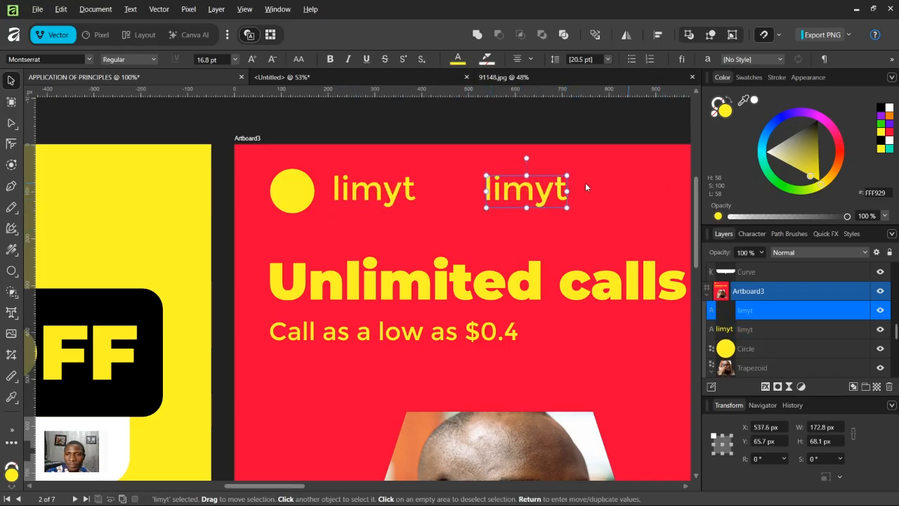
double_click(562, 186)
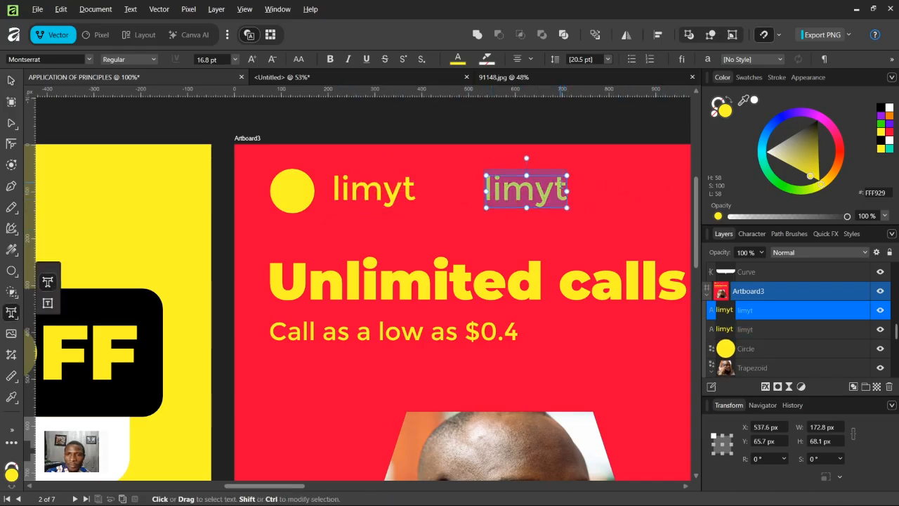
key(BackSpace)
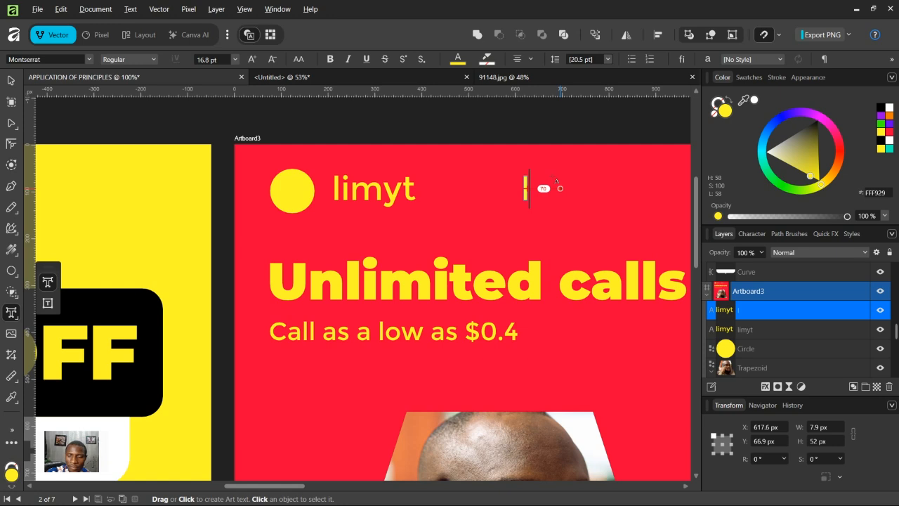
click(10, 80)
key(Delete)
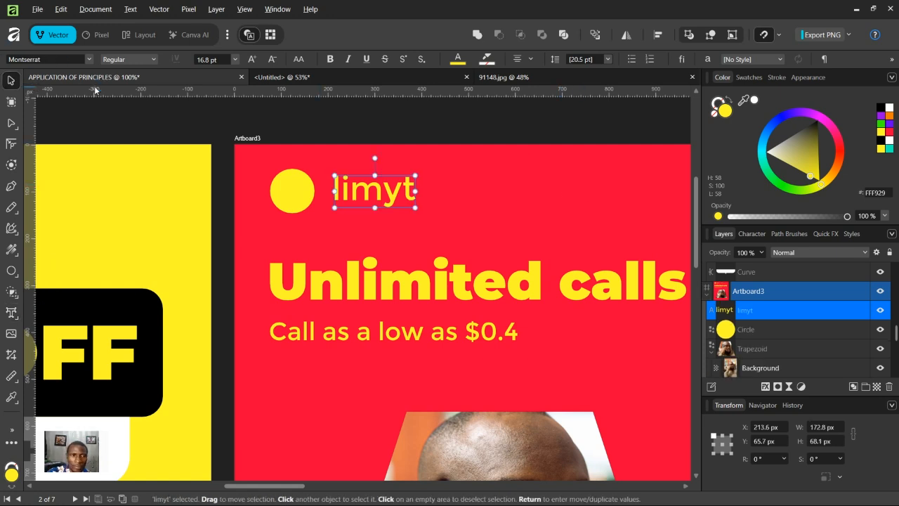
Step: Draw a hooked phone-handset stroke inside the yellow circle with the Pencil tool and set its width to 6.3 pt
click(11, 207)
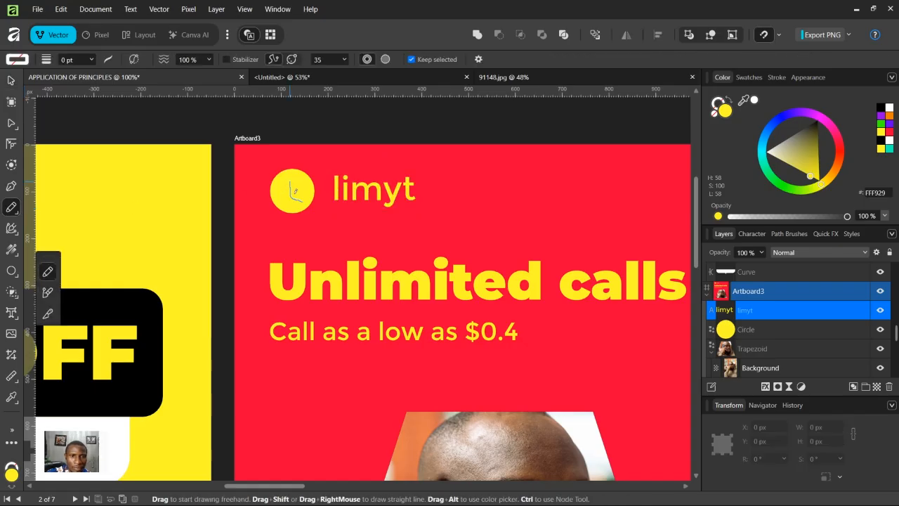
click(83, 62)
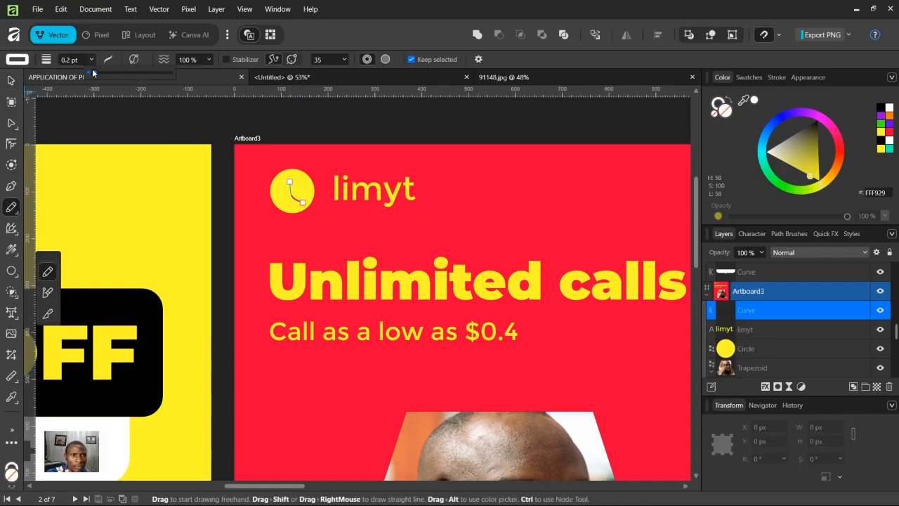
mouse_move(94, 73)
mouse_down()
mouse_move(152, 82)
mouse_move(118, 91)
mouse_up()
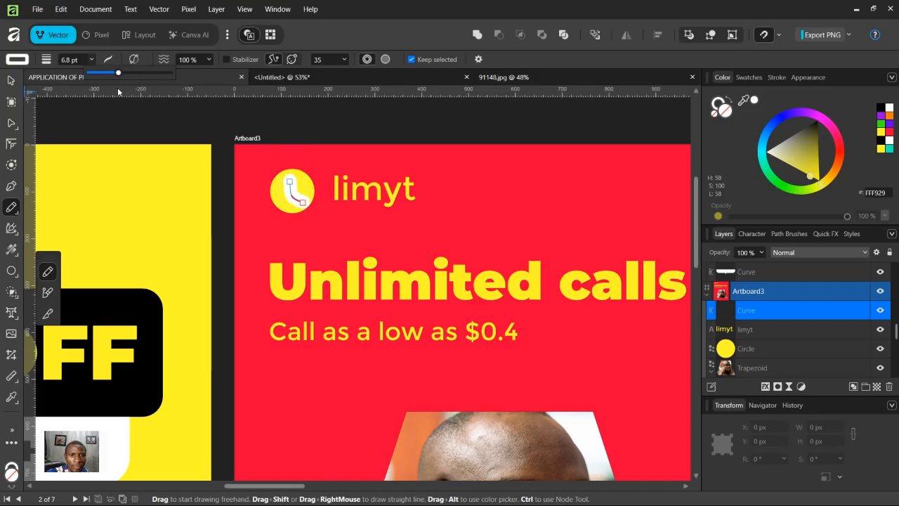
click(14, 82)
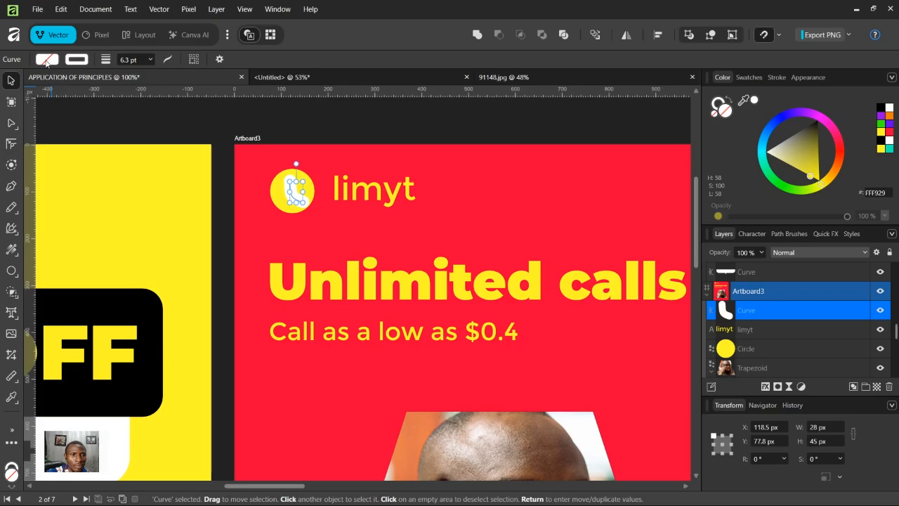
Step: Set the handset stroke's colour to red DC0046
click(76, 60)
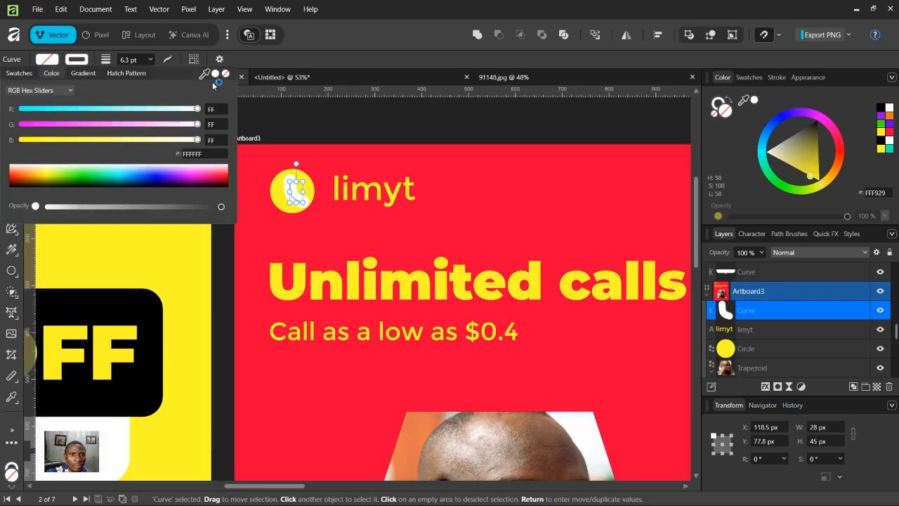
click(217, 181)
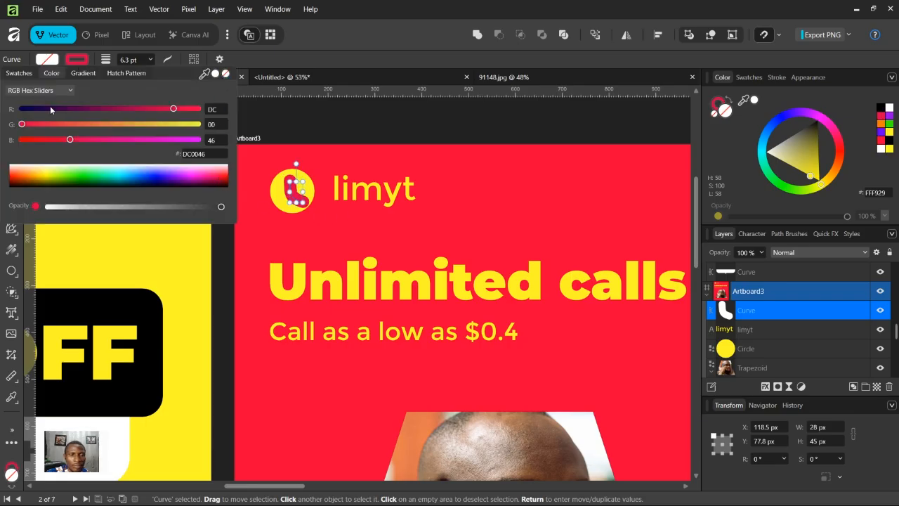
click(256, 148)
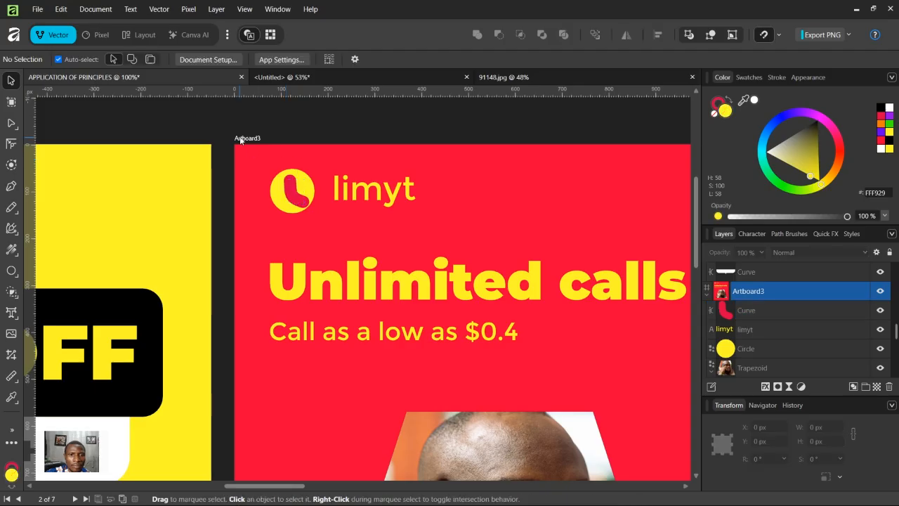
Step: Copy the artboard's red hex value F00038 and paste it as the handset stroke's colour
click(237, 138)
click(61, 59)
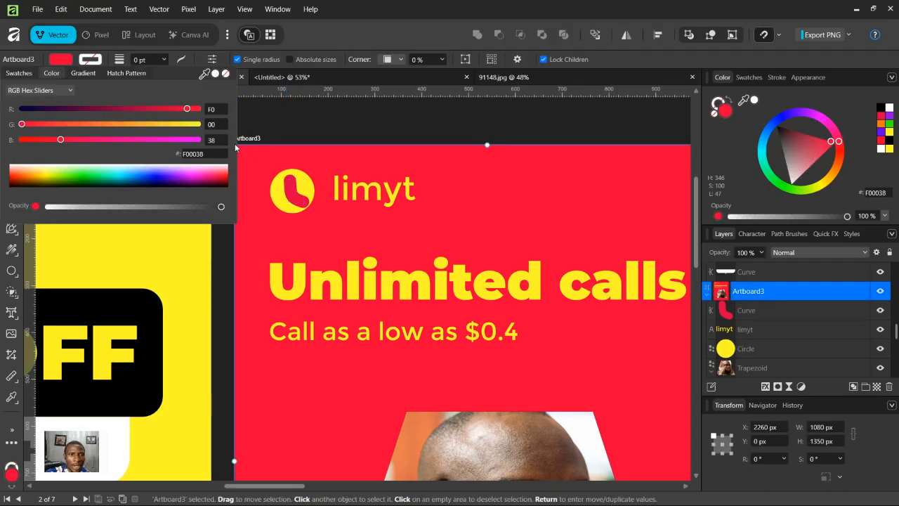
click(205, 153)
key(ctrl+c)
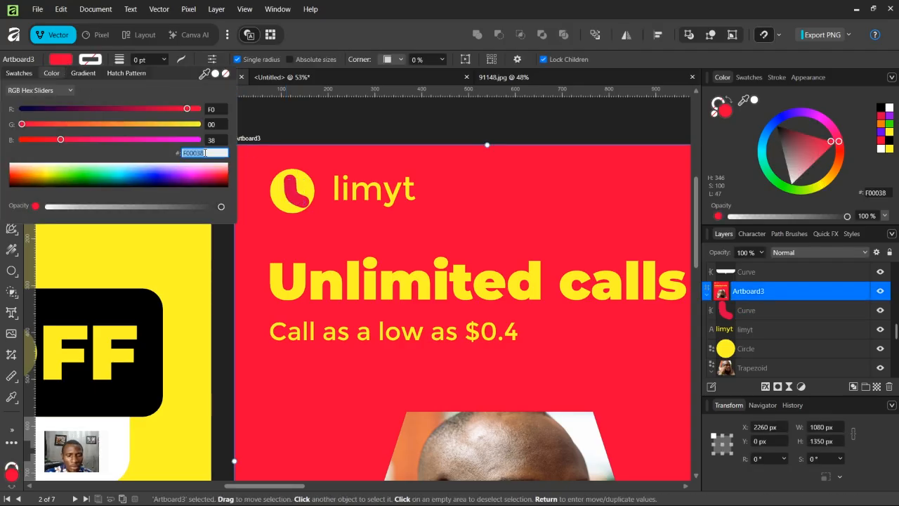
click(318, 209)
click(302, 200)
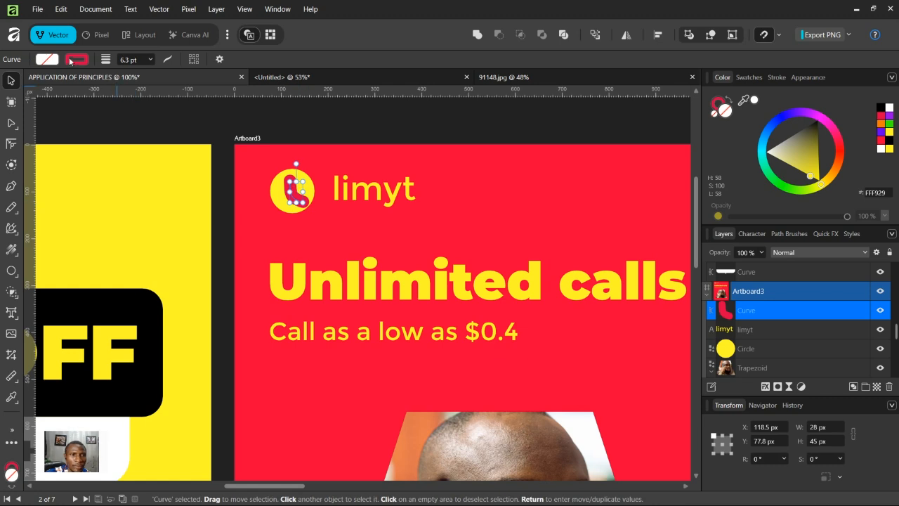
click(75, 59)
click(206, 153)
key(ctrl+v)
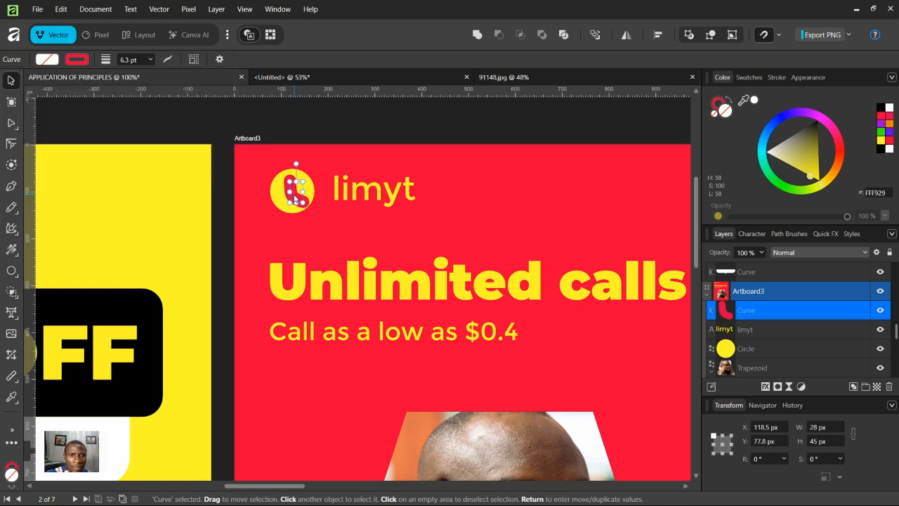
Step: Expand the handset stroke into a filled shape
right_click(296, 200)
click(330, 348)
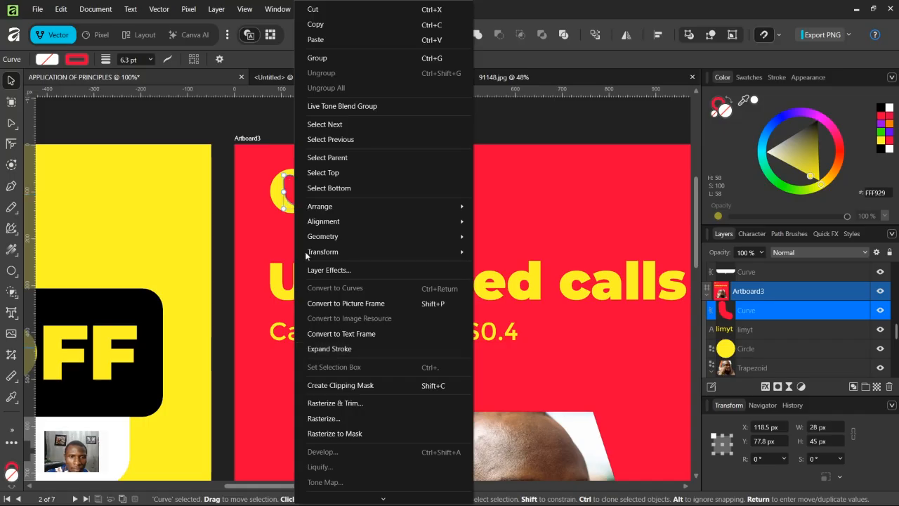
drag(316, 218, 314, 213)
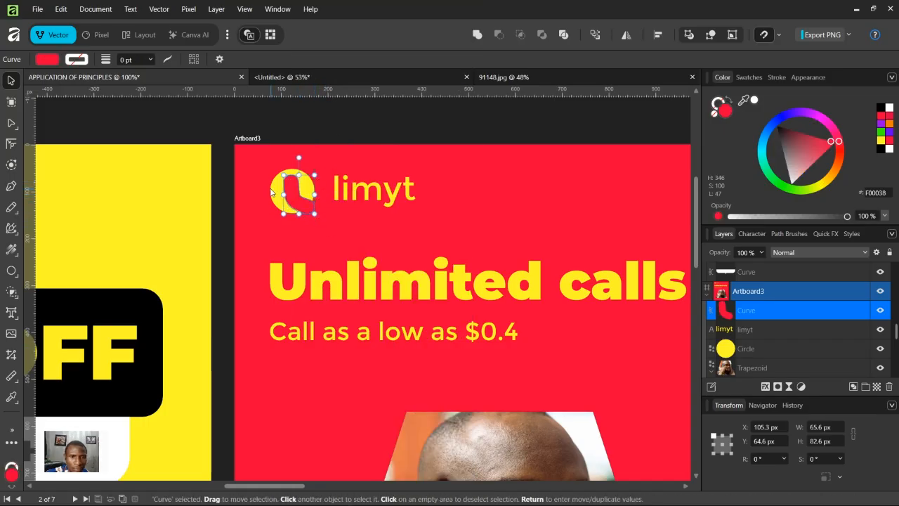
Step: Select the expanded handset with the circle and use Shape Builder to split their overlapping areas into separate shapes
shift+click(274, 194)
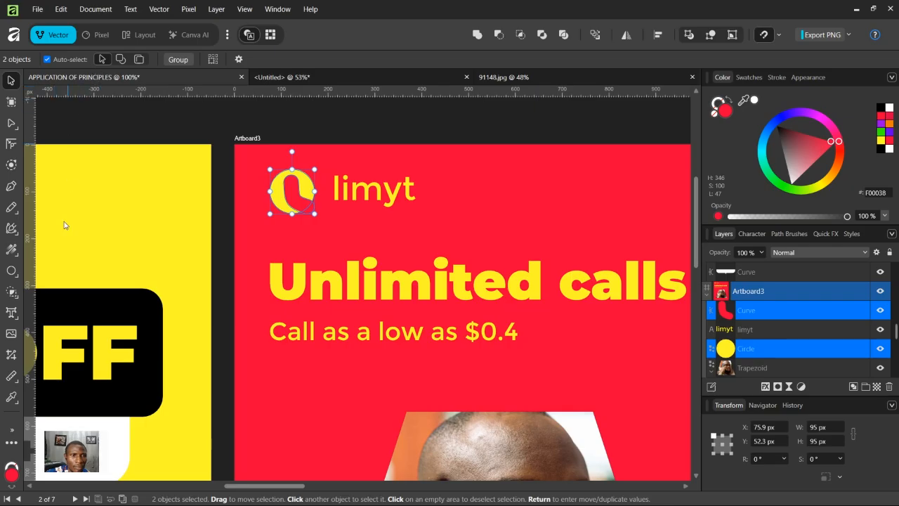
click(11, 290)
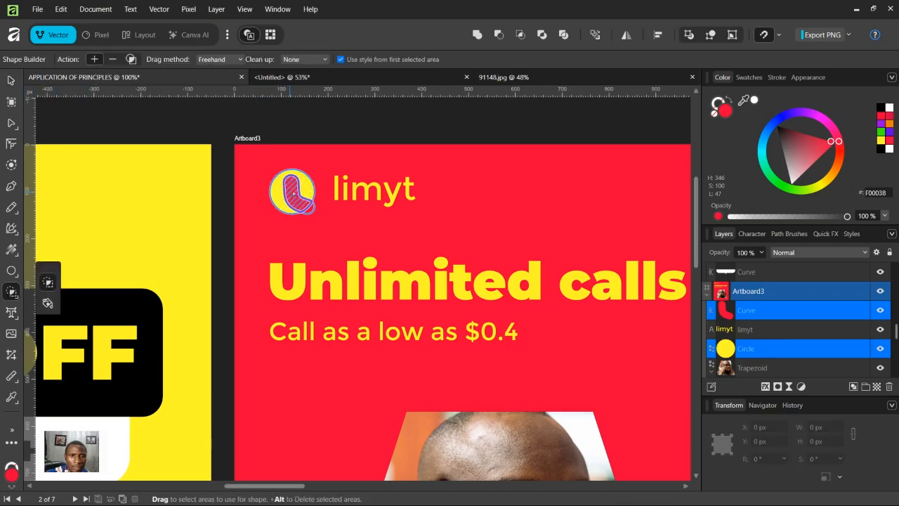
click(295, 200)
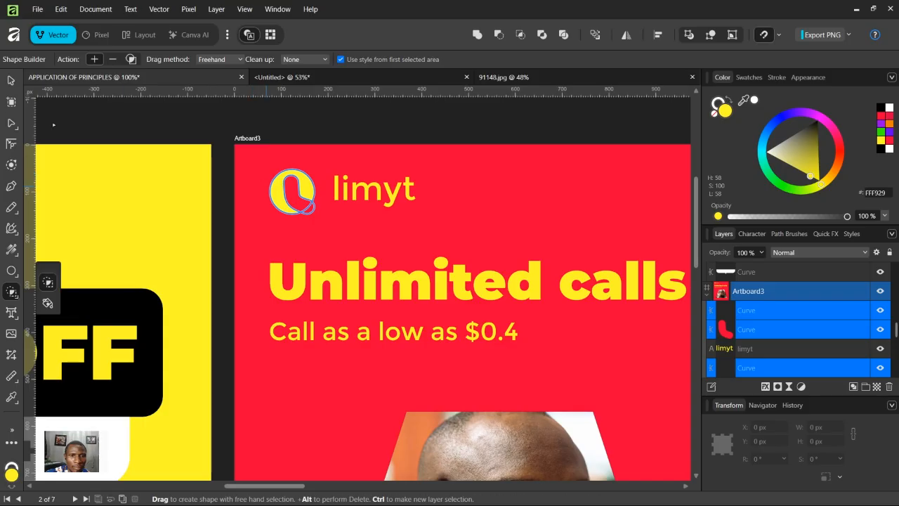
click(9, 81)
click(294, 237)
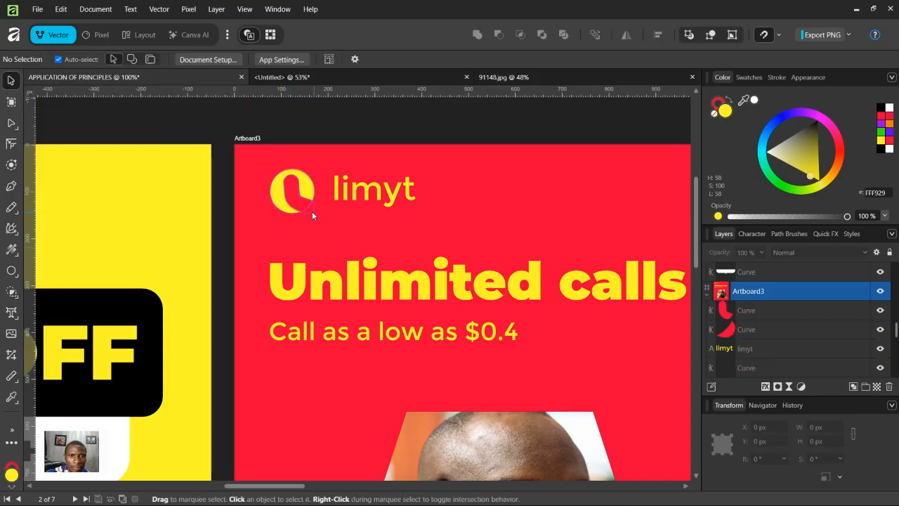
click(302, 204)
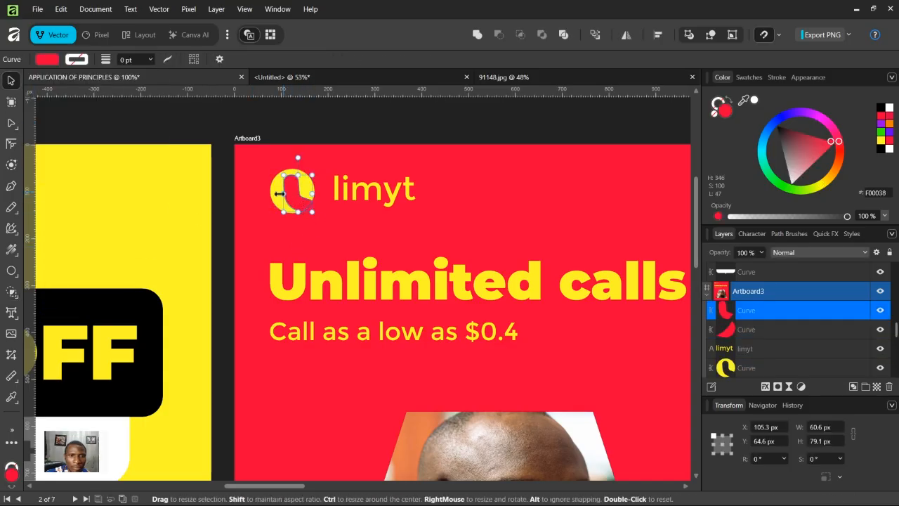
shift+click(274, 193)
mouse_move(271, 191)
mouse_down()
mouse_move(248, 191)
mouse_move(279, 201)
mouse_move(263, 207)
mouse_move(275, 198)
mouse_up()
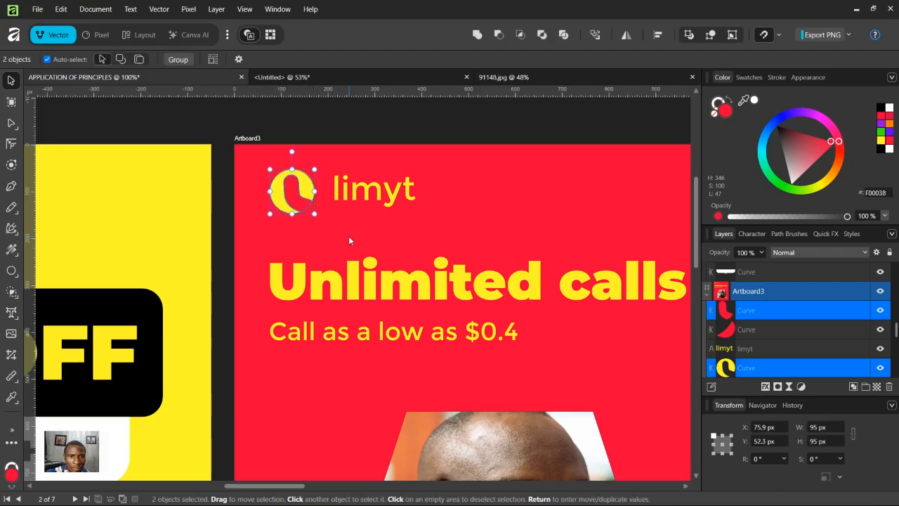
click(348, 236)
click(308, 209)
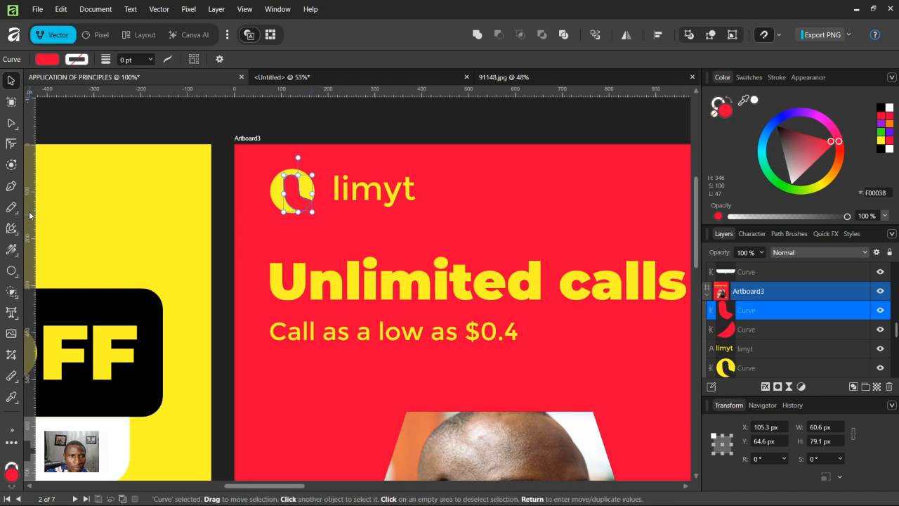
click(12, 292)
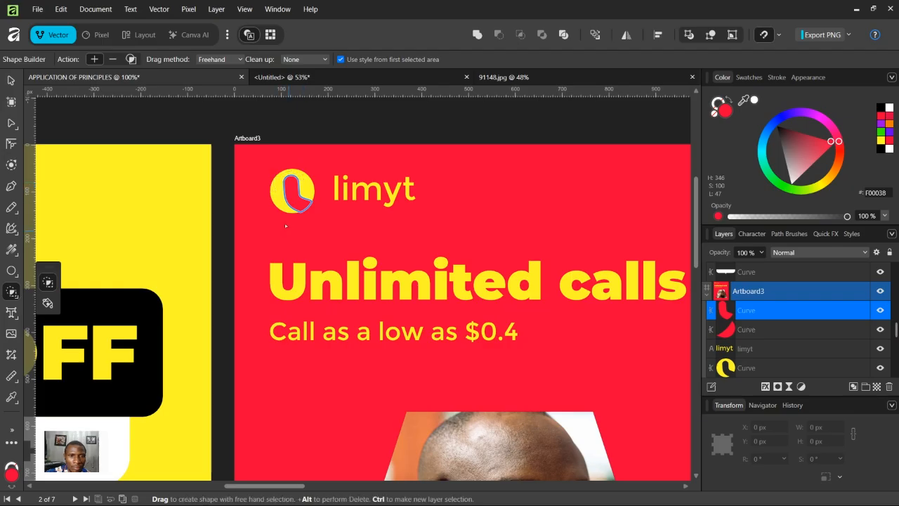
click(9, 81)
key(ctrl+d)
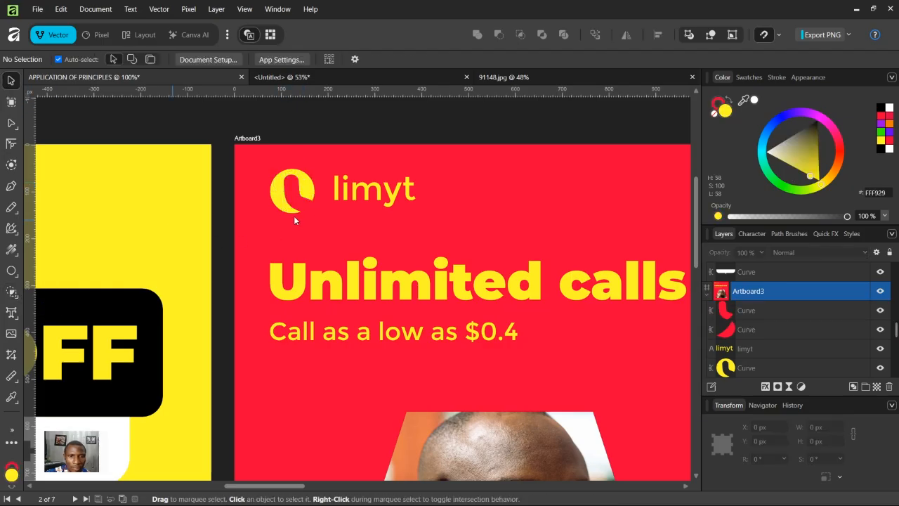
Step: Delete the small leftover red fragment beside the logo circle
click(275, 208)
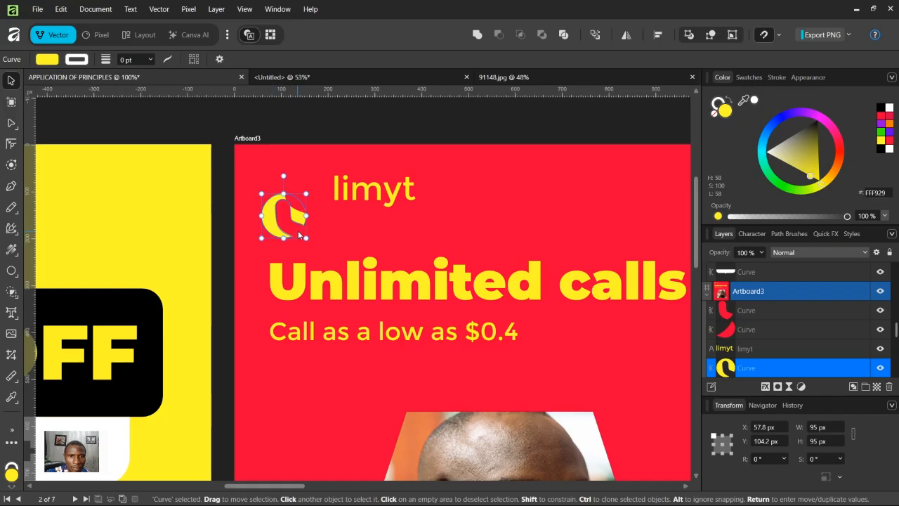
drag(280, 225, 288, 201)
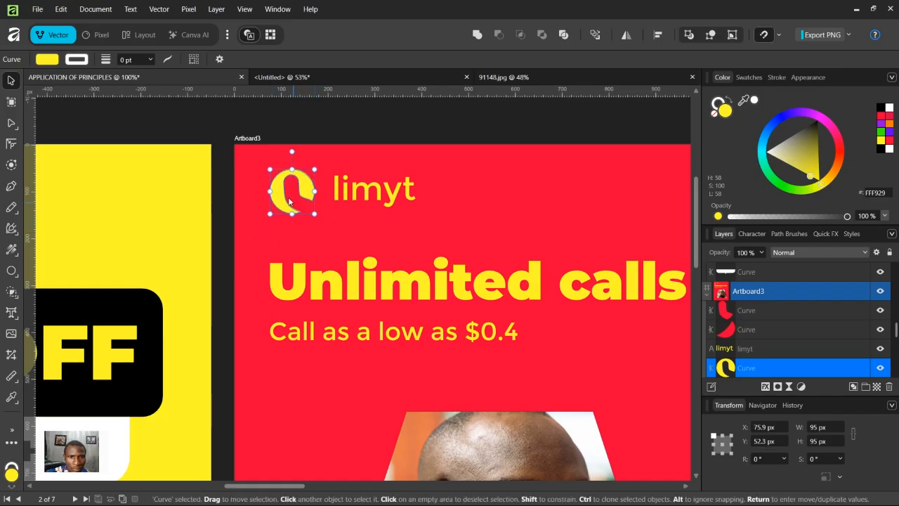
click(316, 214)
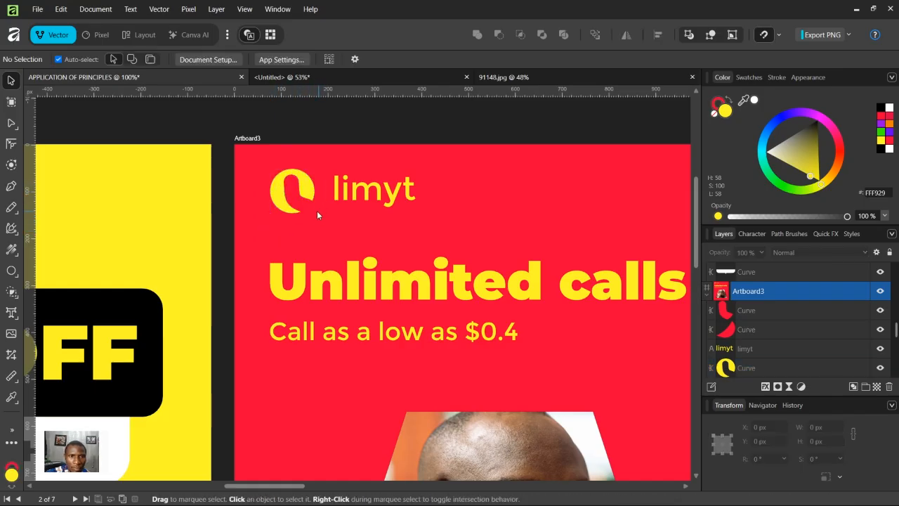
click(313, 213)
drag(312, 213, 322, 225)
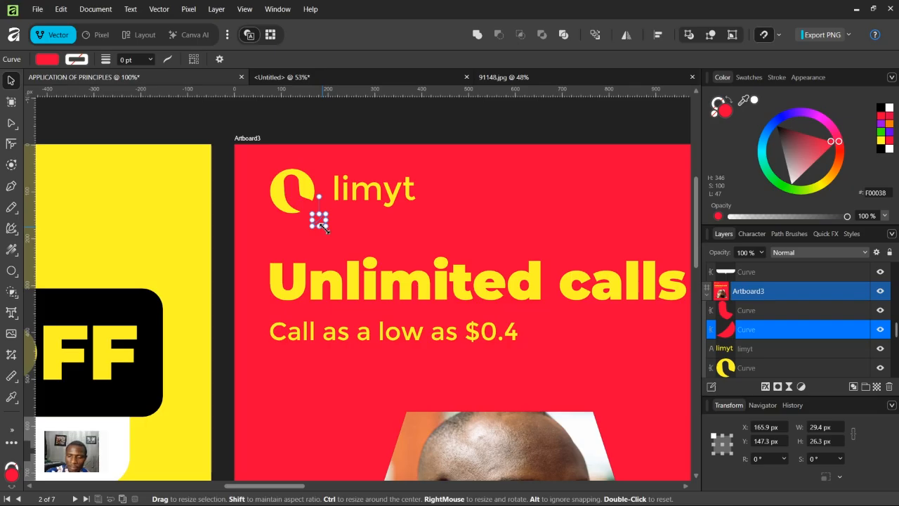
key(Delete)
Step: Select the handset piece and the logo circle and subtract the handset from the circle
click(292, 197)
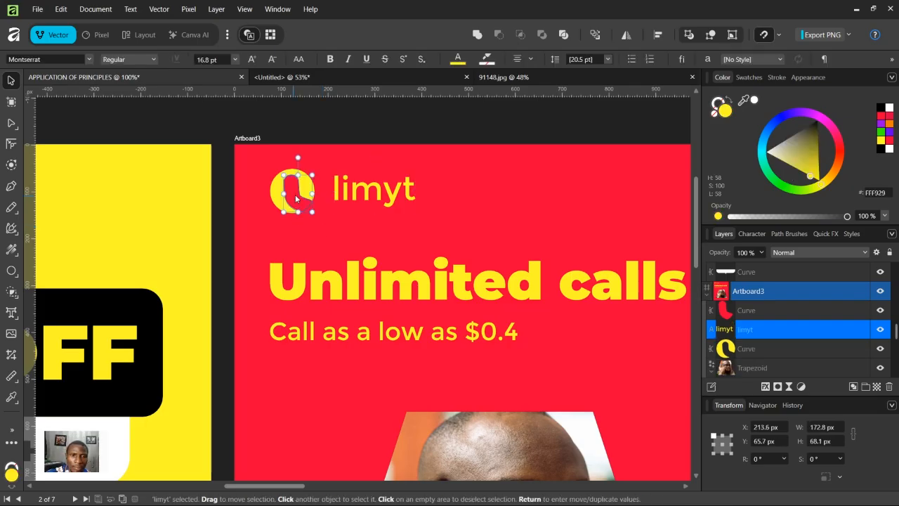
click(300, 188)
shift+click(301, 188)
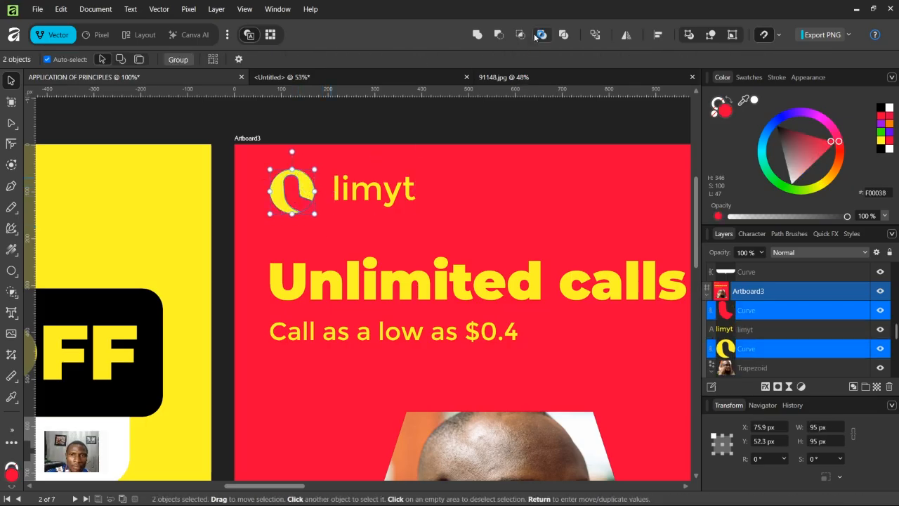
click(499, 34)
click(365, 234)
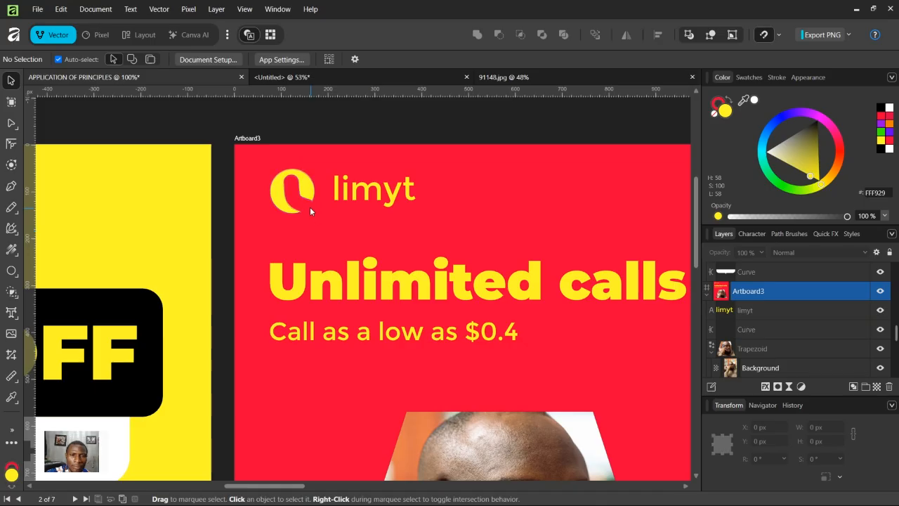
Step: Move the limyt text closer to the logo circle
click(304, 190)
drag(365, 199, 356, 193)
click(458, 169)
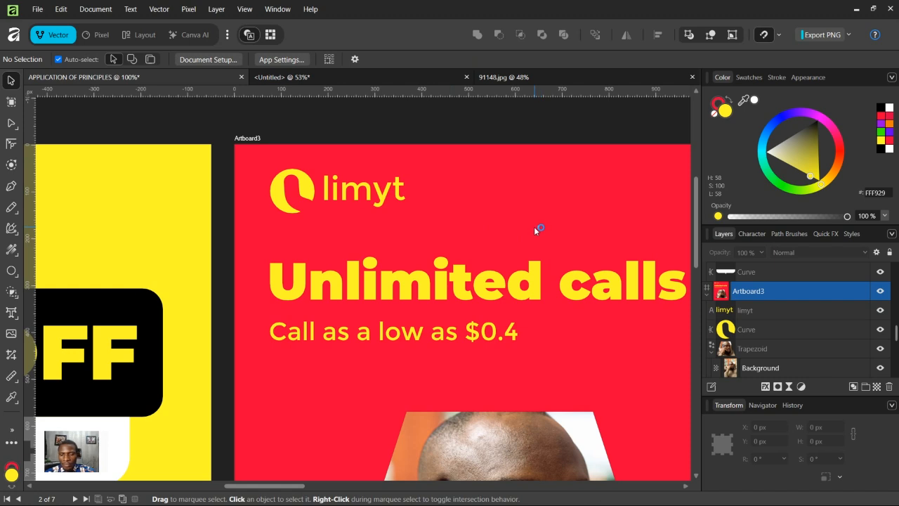
Step: Align the logo circle and the limyt text to each other's vertical centres
key(ctrl+minus)
key(ctrl+minus)
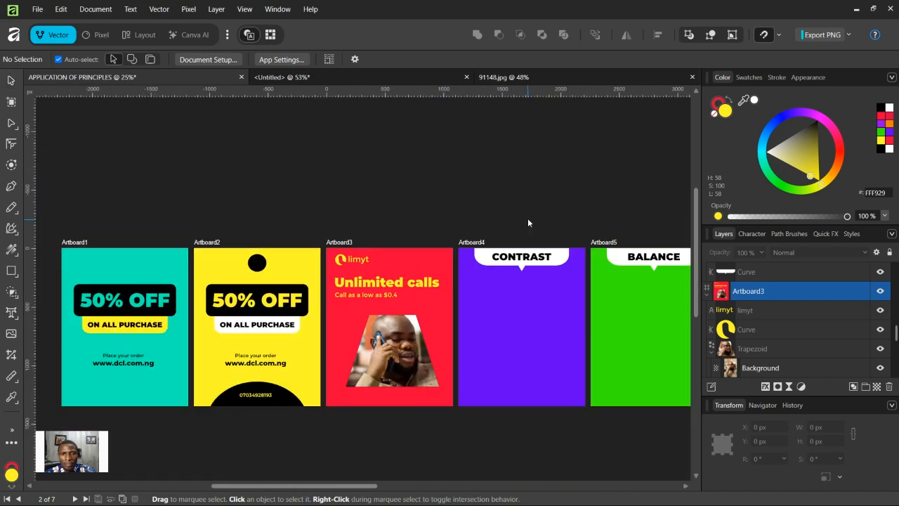
key(ctrl+plus)
key(ctrl+plus)
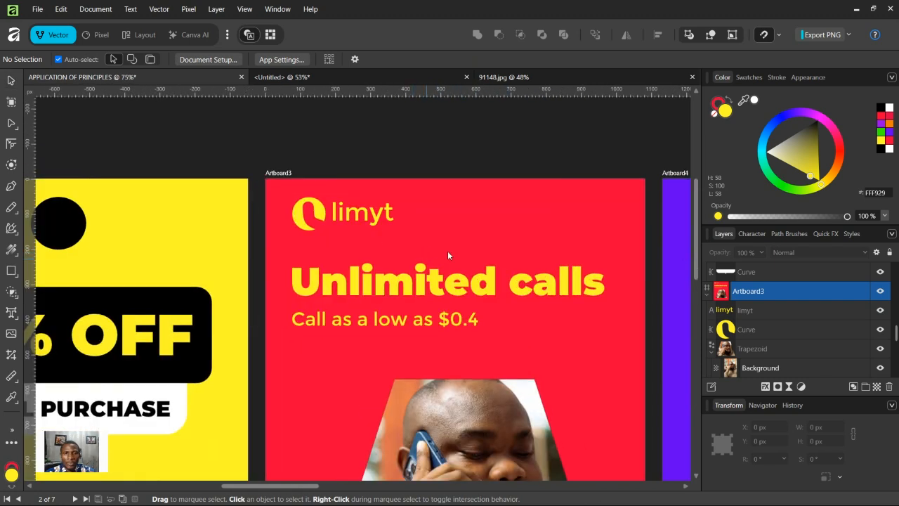
click(376, 218)
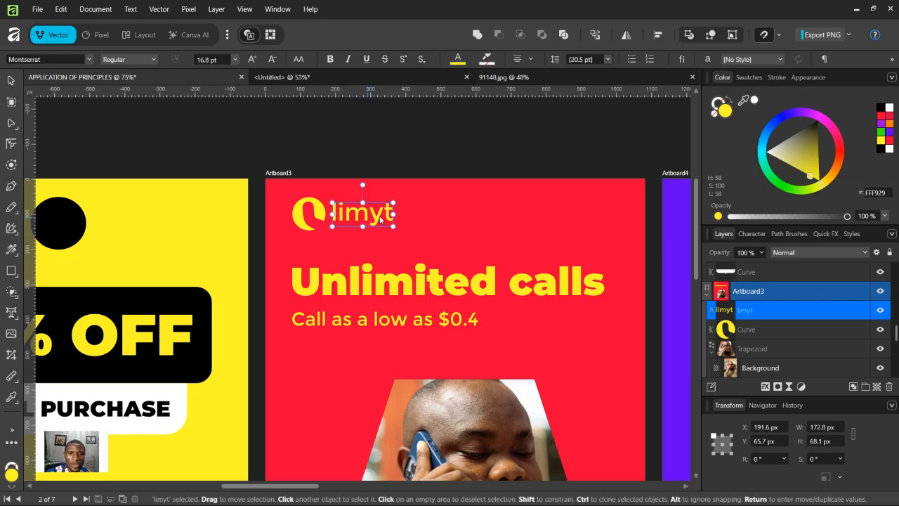
shift+click(323, 214)
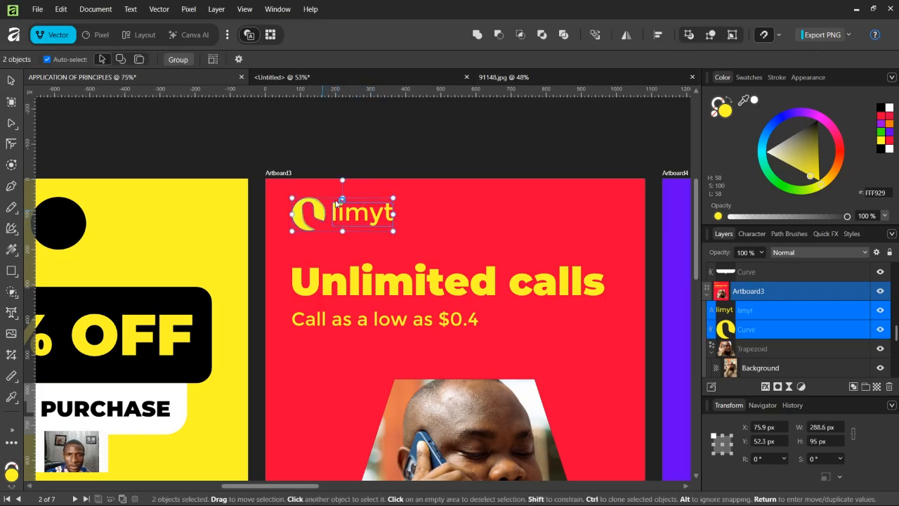
click(662, 38)
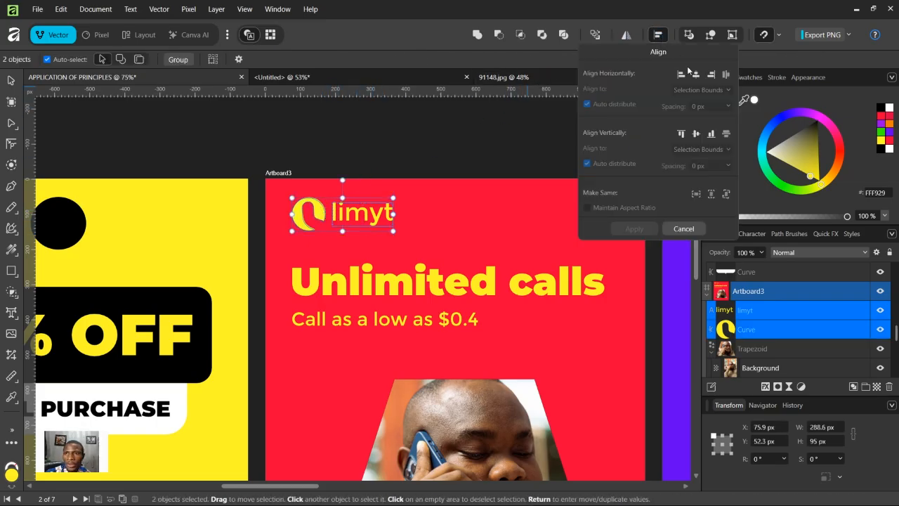
click(694, 133)
click(634, 229)
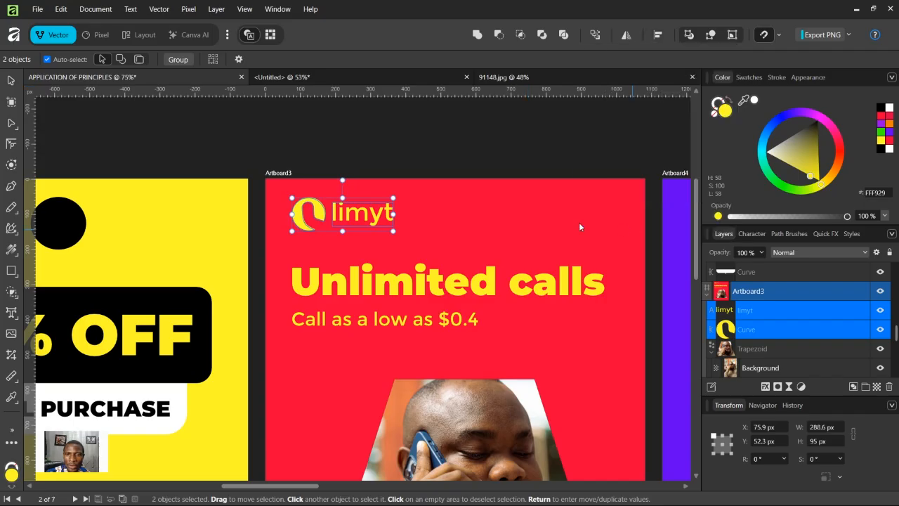
Step: Move the "Unlimited calls" headline and its price line down together
click(430, 292)
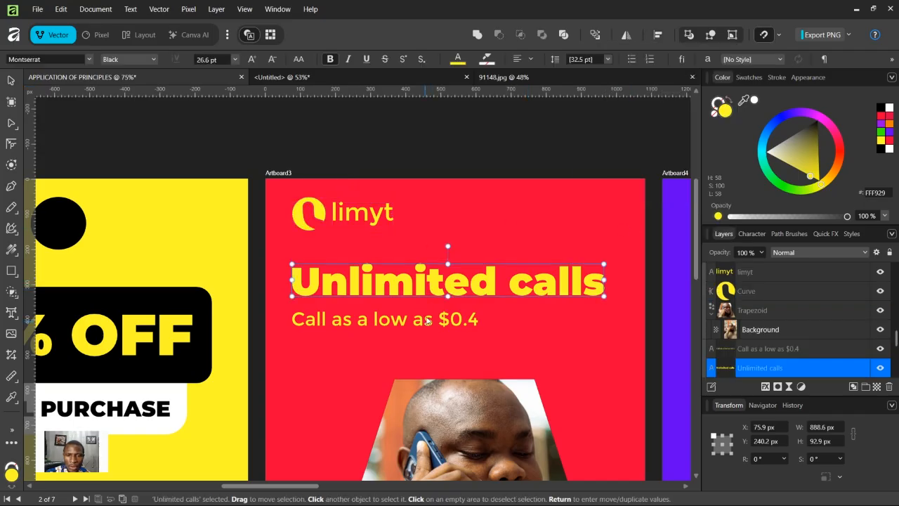
shift+click(427, 320)
drag(436, 288, 432, 302)
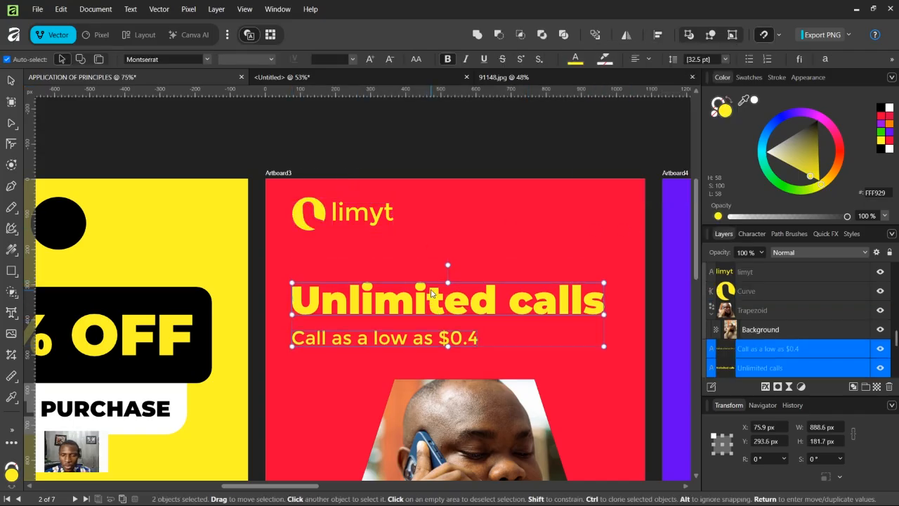
Step: Add a new artboard directly above Artboard3
key(ctrl+minus)
key(ctrl+minus)
key(ctrl+minus)
click(407, 441)
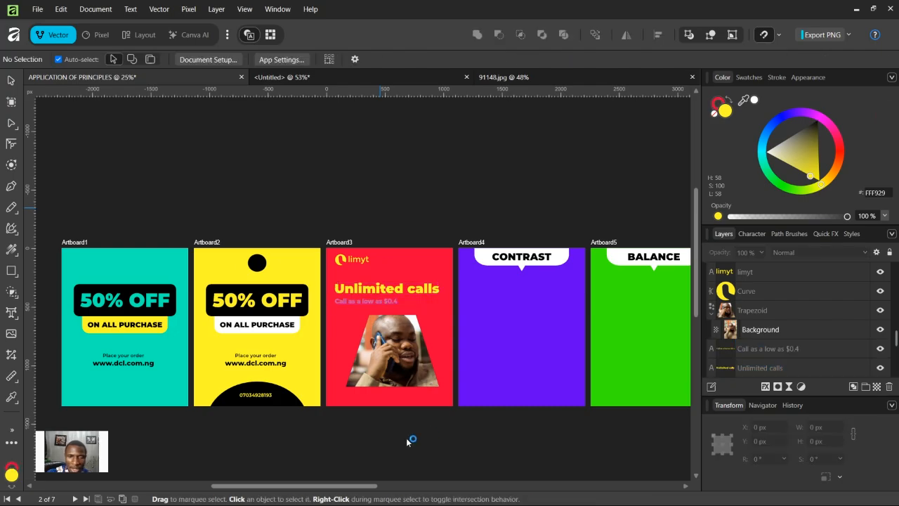
click(343, 243)
click(11, 102)
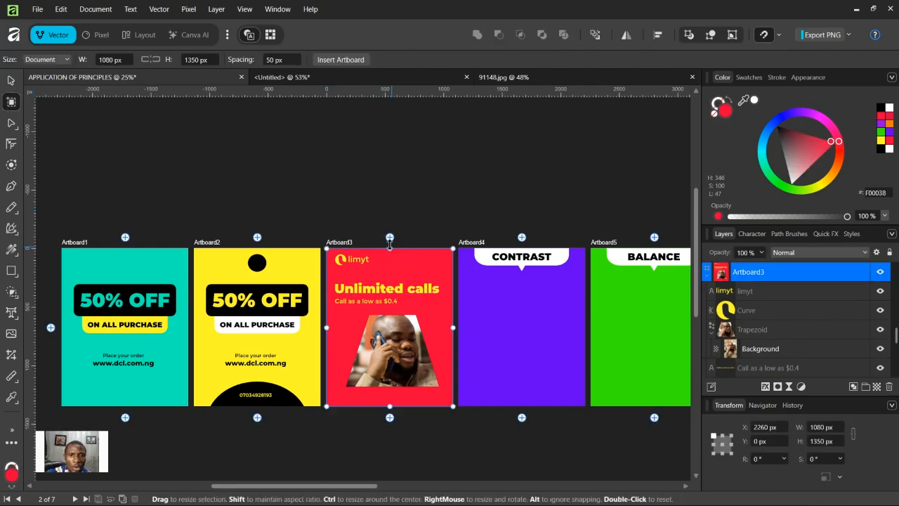
click(389, 238)
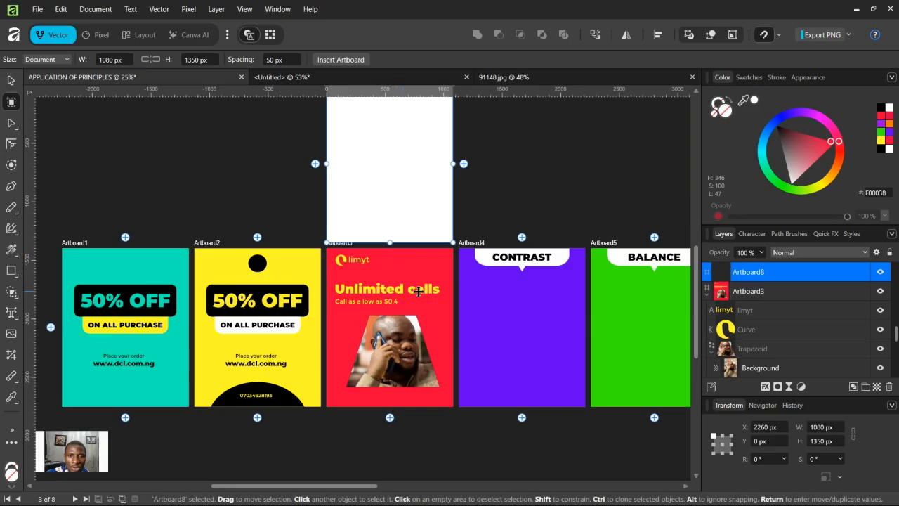
key(v)
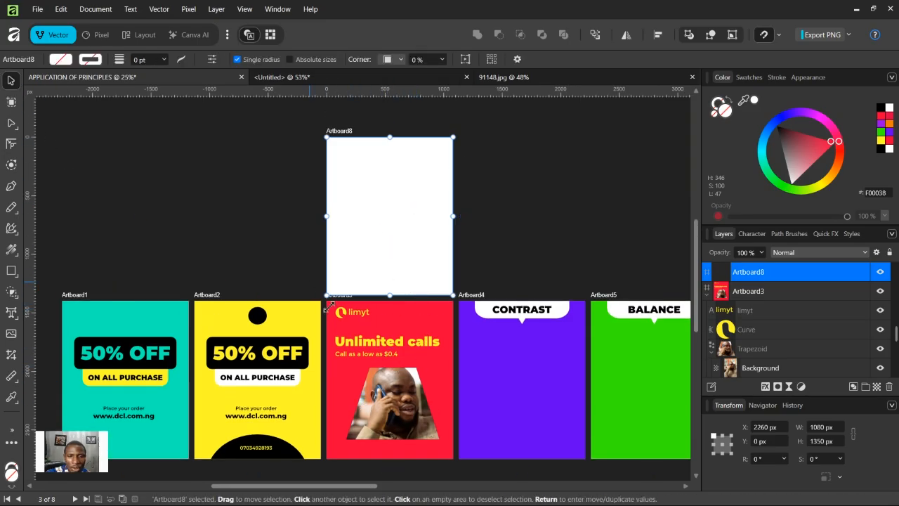
Step: Copy the logo, headline, price line and photo from Artboard3 and paste them into the new artboard
scroll(406, 447, down, 1)
drag(442, 456, 338, 296)
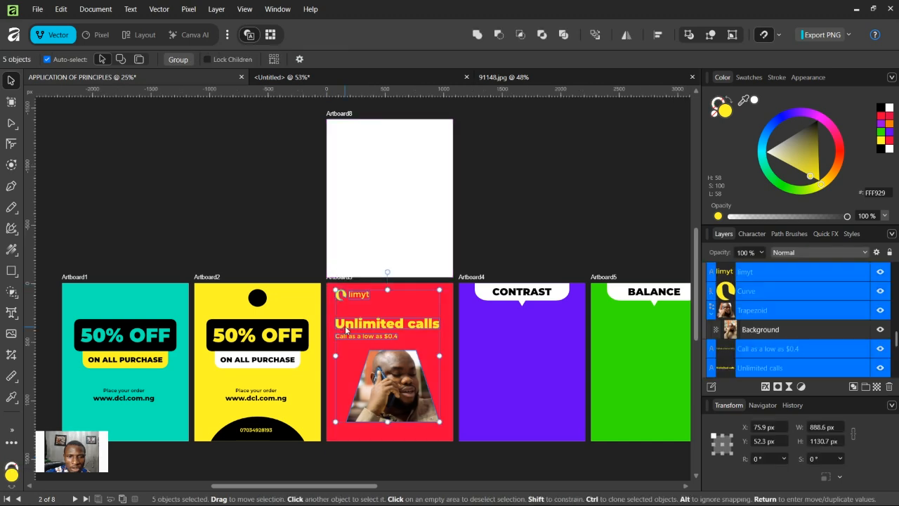
click(348, 117)
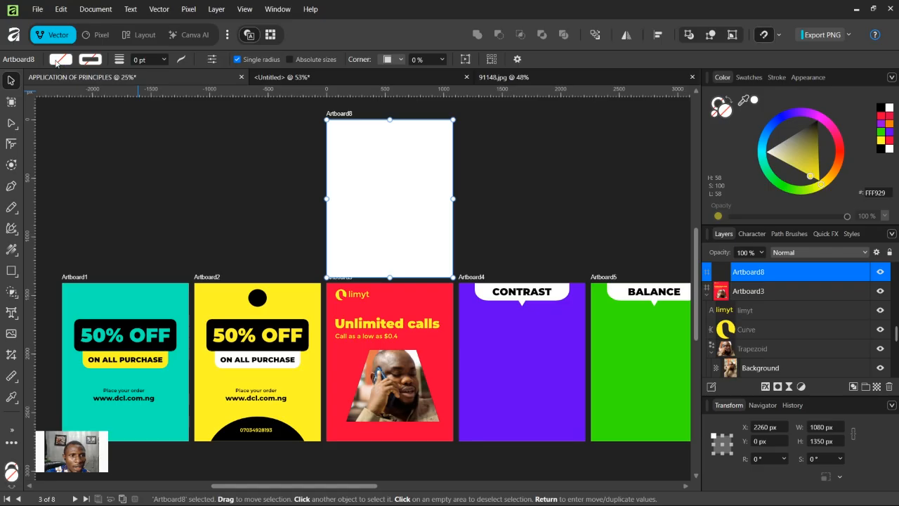
click(61, 61)
drag(17, 170, 1, 144)
key(ctrl+v)
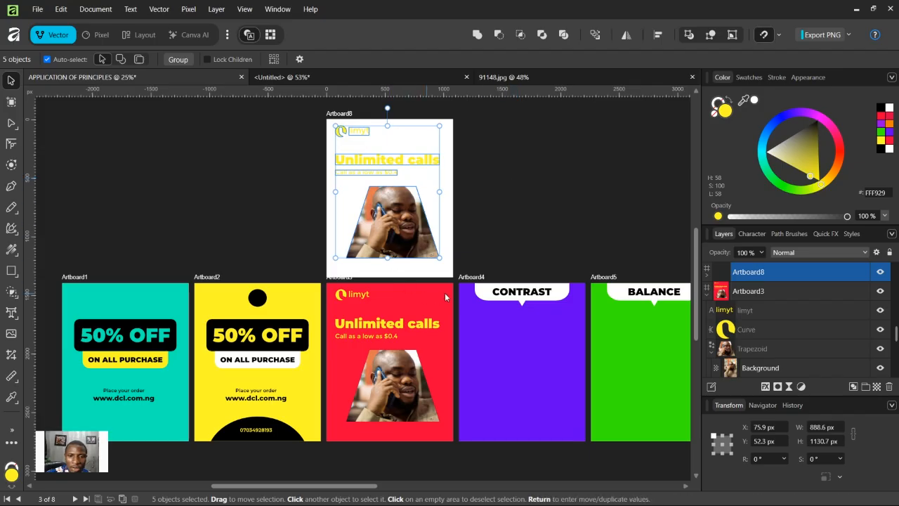
Step: Recolour the pasted headline with the red sampled from Artboard3 using the Color Picker
click(448, 181)
click(387, 159)
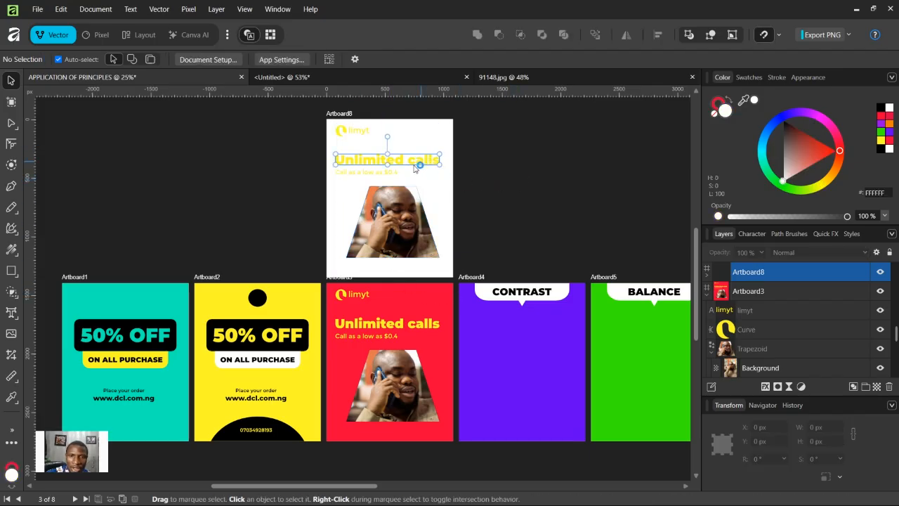
click(11, 397)
click(416, 305)
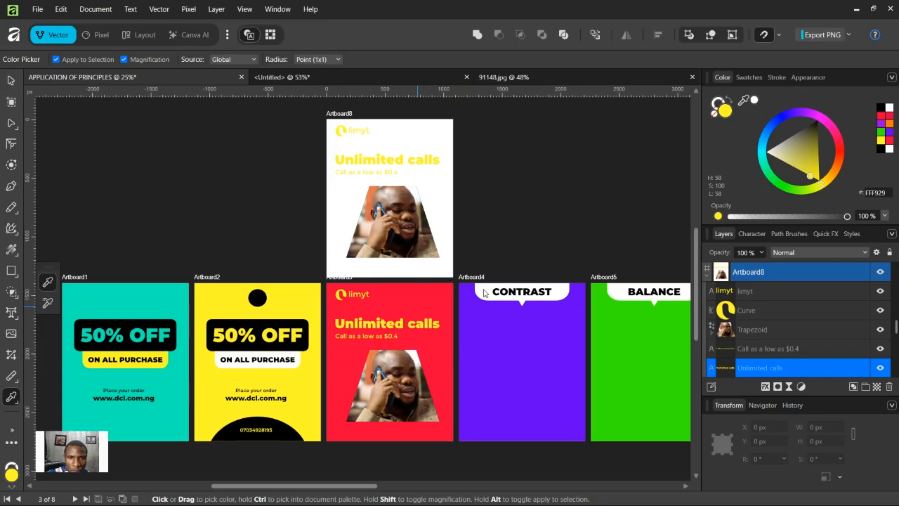
click(7, 82)
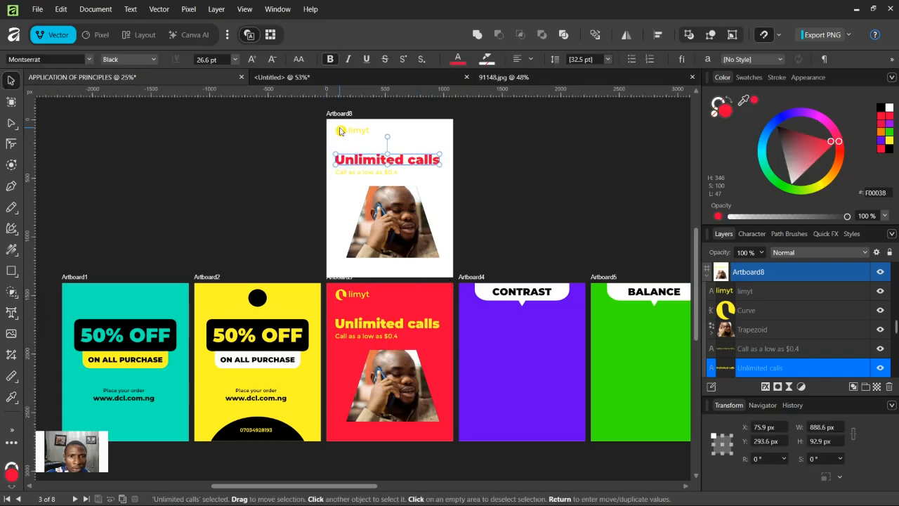
Step: Recolour the pasted logo circle and limyt text with the sampled red
click(340, 131)
drag(300, 117, 415, 146)
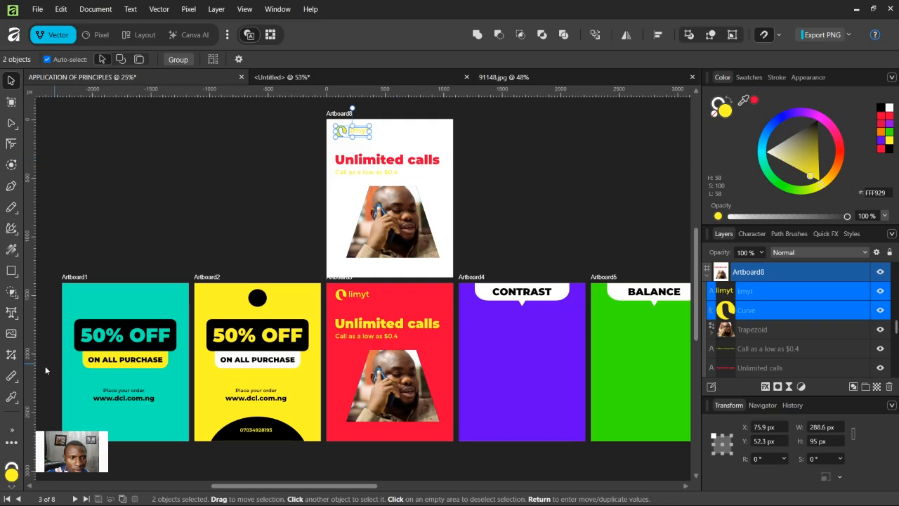
click(12, 397)
drag(407, 326, 426, 302)
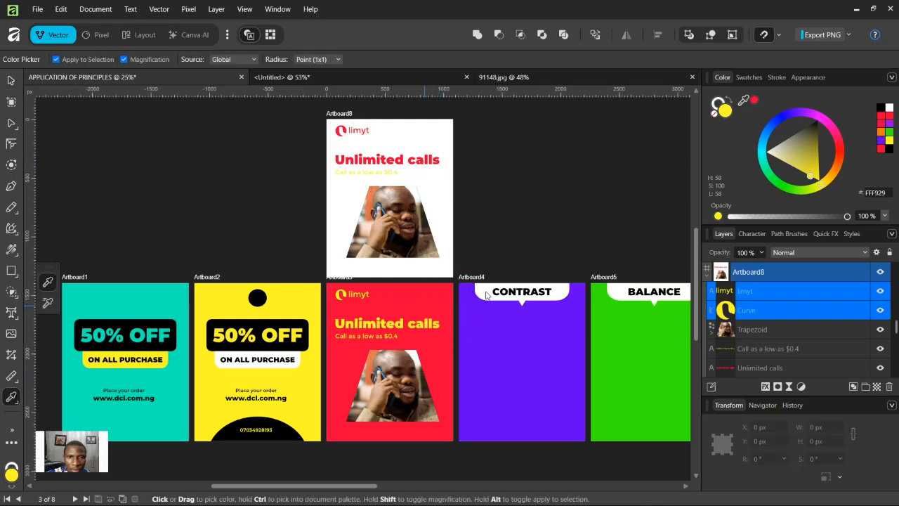
click(10, 80)
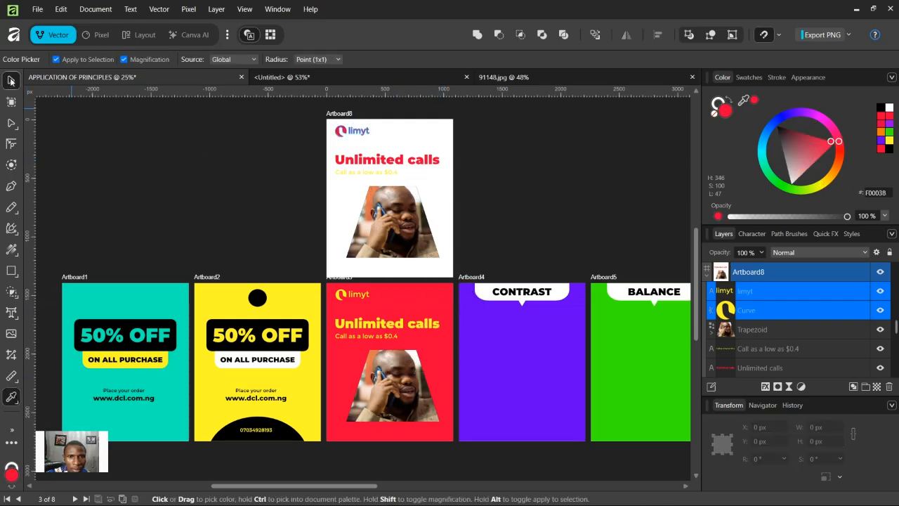
Step: Recolour the pasted price line with the sampled red
click(366, 174)
click(12, 397)
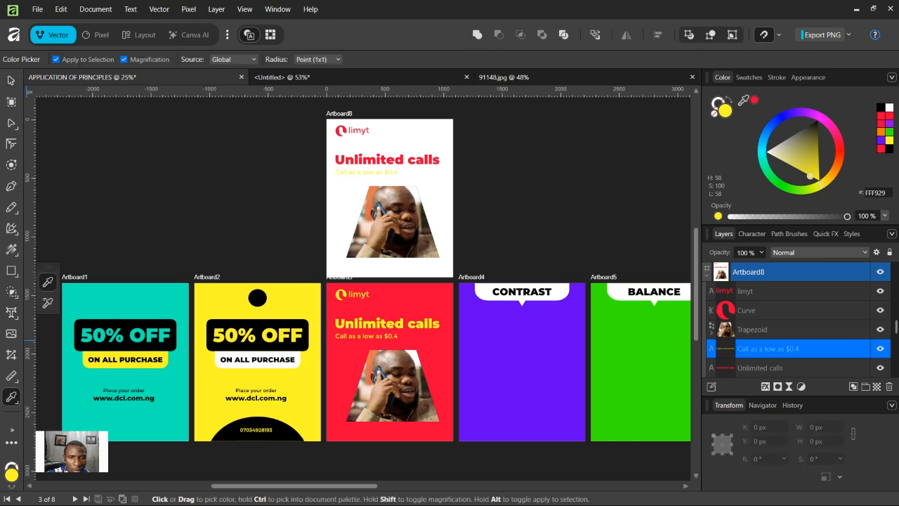
click(421, 296)
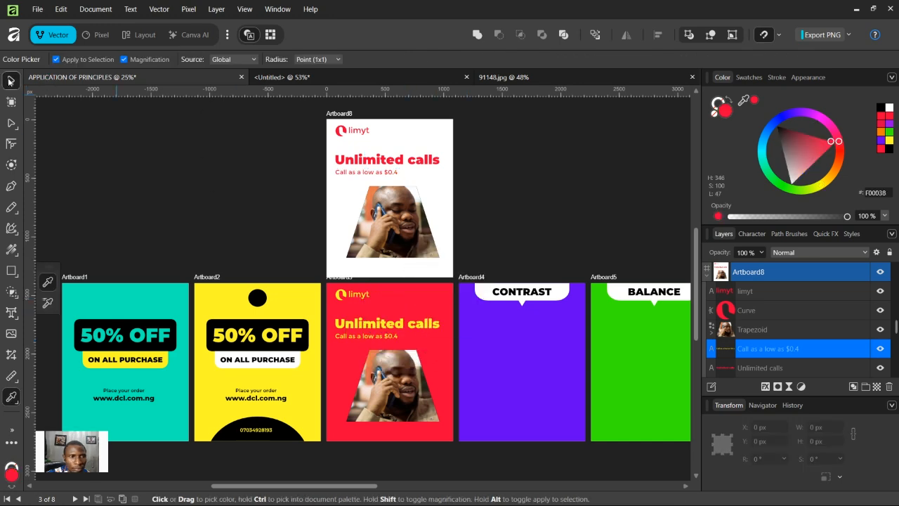
click(11, 81)
Step: Change the new artboard's headline to "Free internet data", breaking it onto two lines
double_click(378, 161)
key(ctrl+a)
text(F)
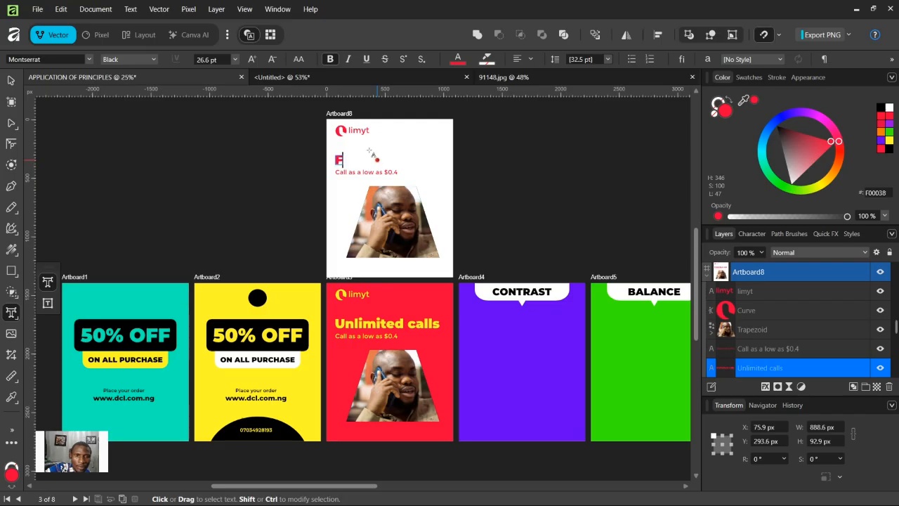
text(ree data)
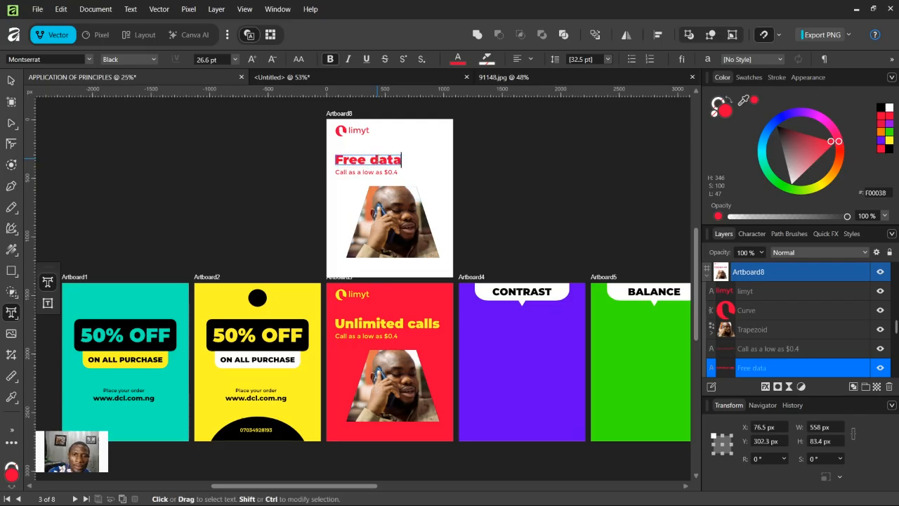
key(Escape)
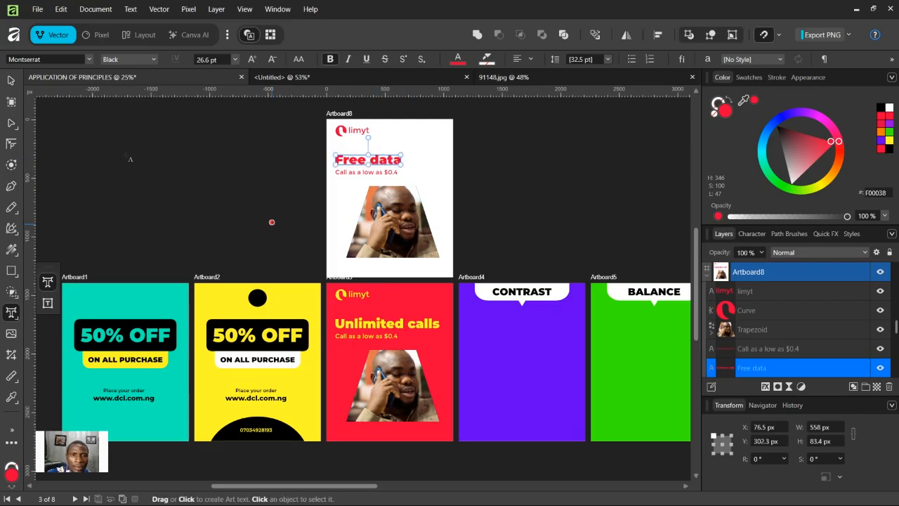
key(Left)
text(internet)
key(Escape)
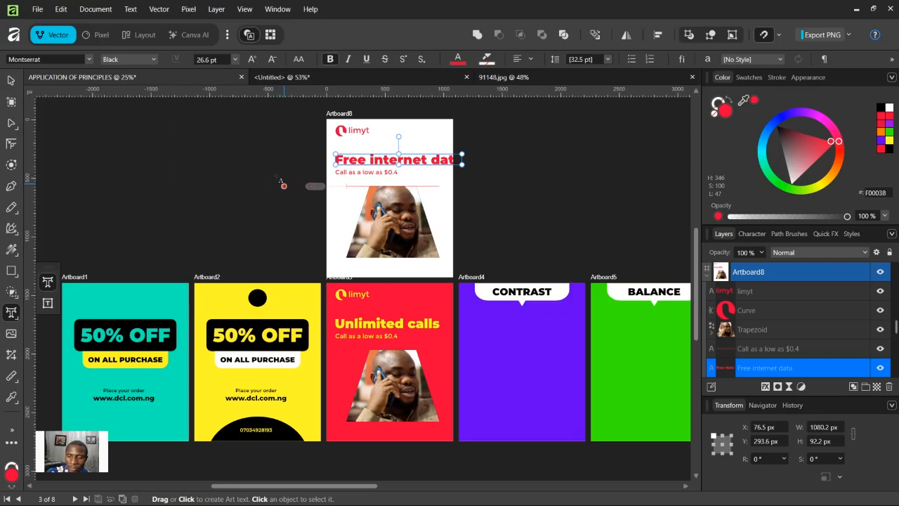
key(Return)
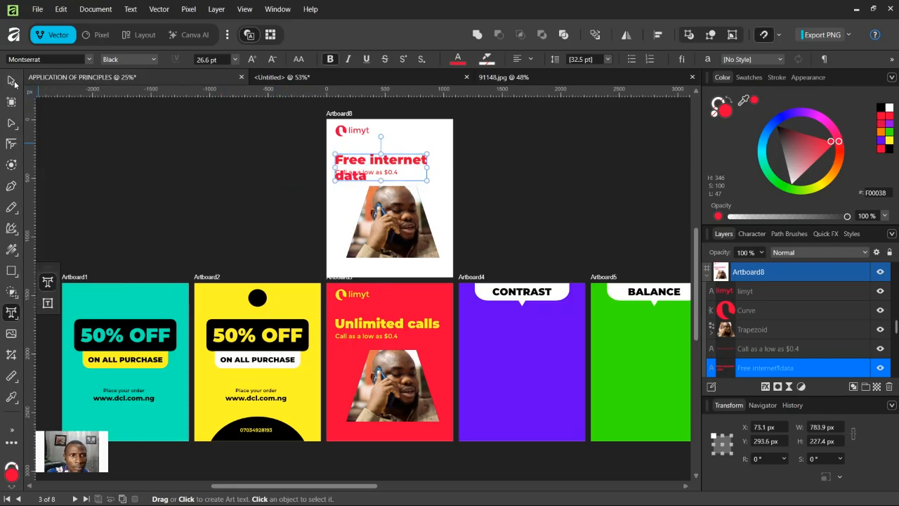
Step: Move the photo in its trapezoid down on the new artboard
click(11, 81)
click(401, 217)
drag(401, 217, 403, 245)
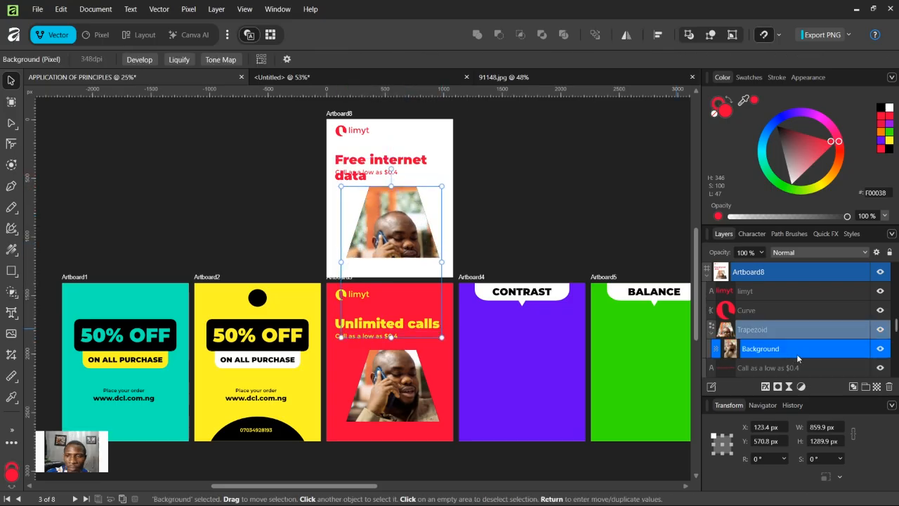
click(767, 336)
drag(407, 231, 409, 244)
click(493, 174)
Step: Reposition the headline and price line so they sit above the photo without overlapping
drag(387, 173, 392, 156)
shift+click(392, 162)
click(397, 248)
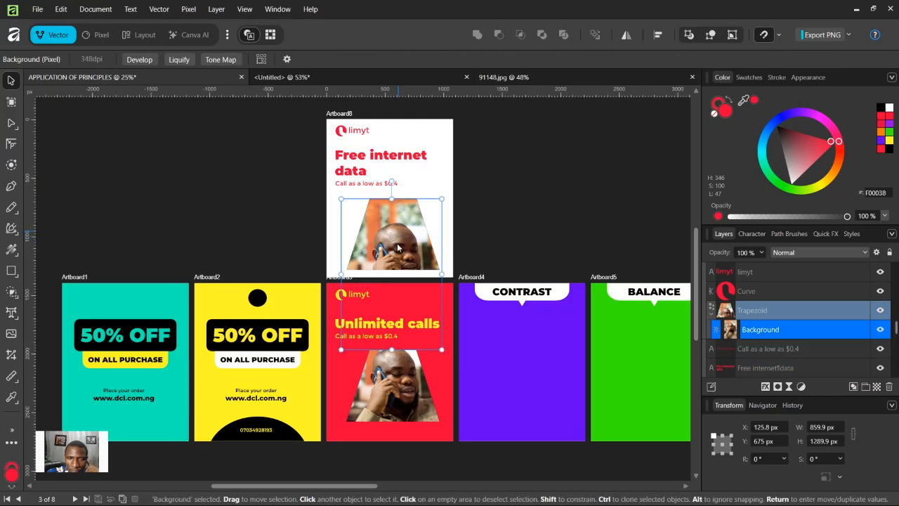
click(514, 176)
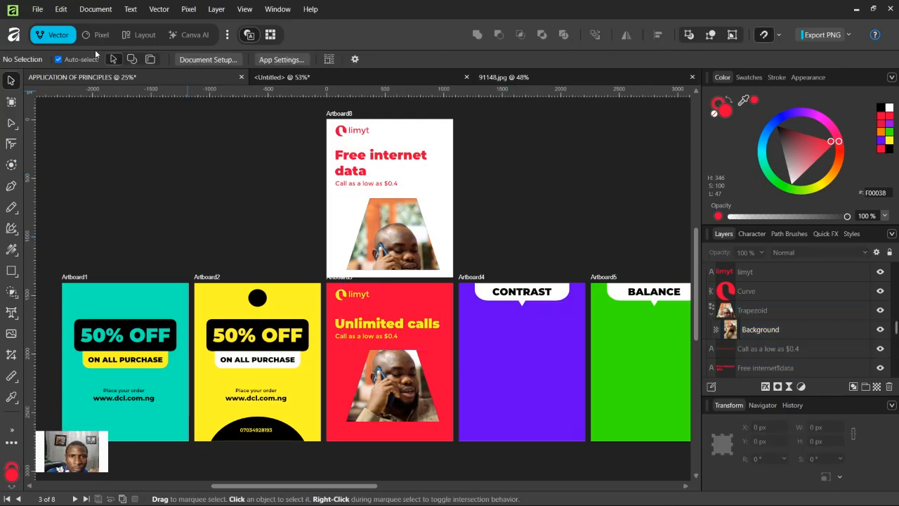
Step: Replace the photo inside the new artboard's trapezoid with the image of a man in a yellow T-shirt, scaling it down to fit
click(691, 77)
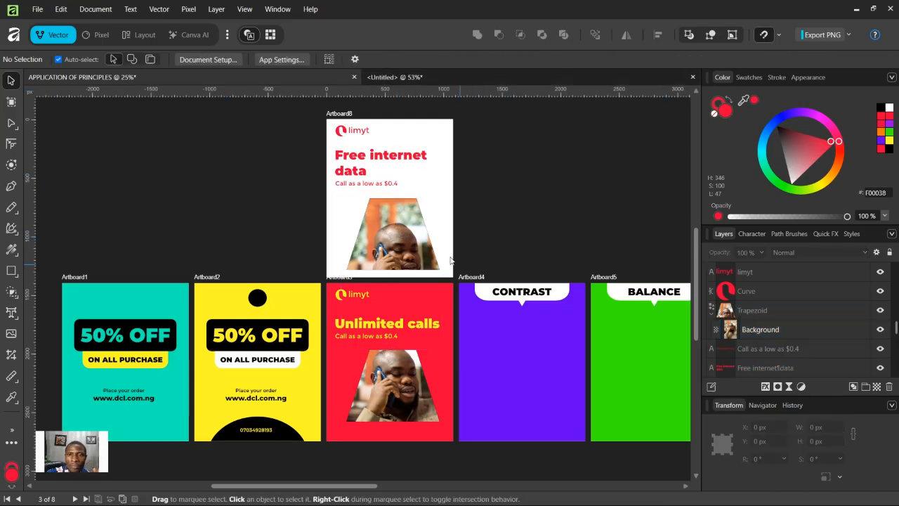
click(36, 11)
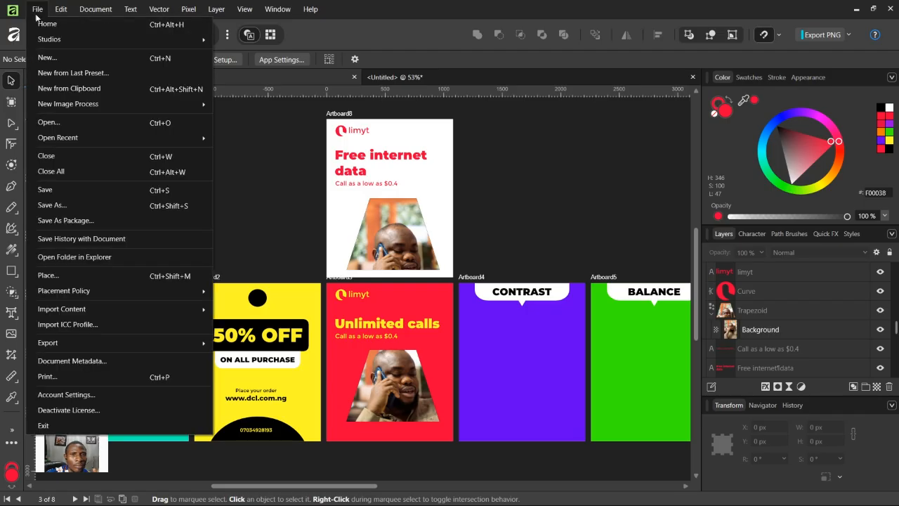
click(62, 124)
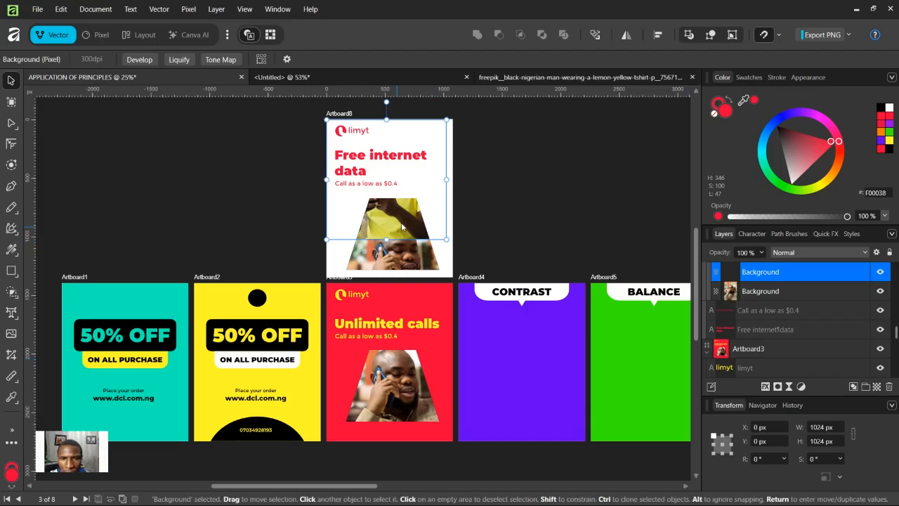
drag(402, 226, 405, 299)
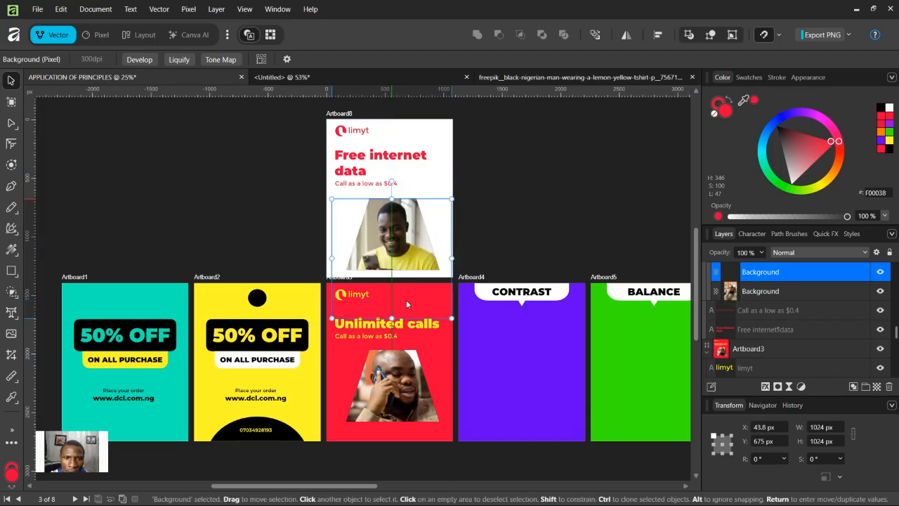
drag(451, 318, 442, 302)
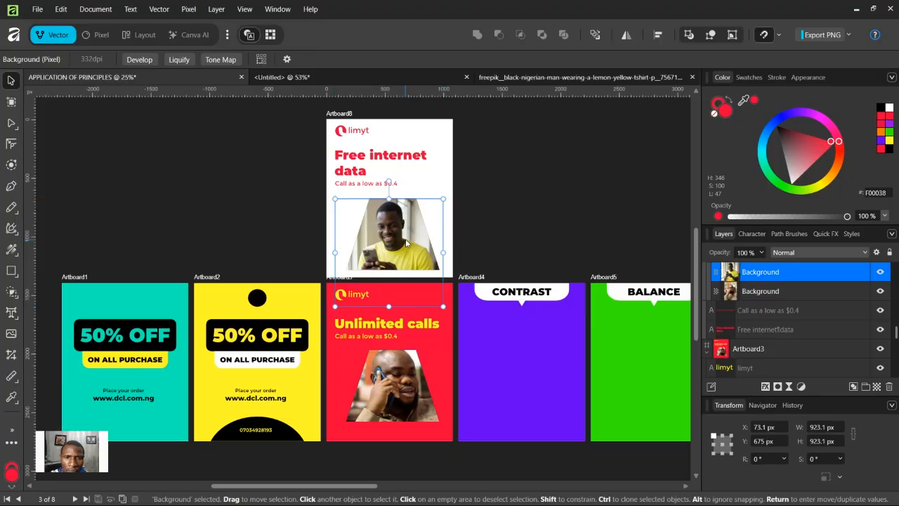
click(515, 184)
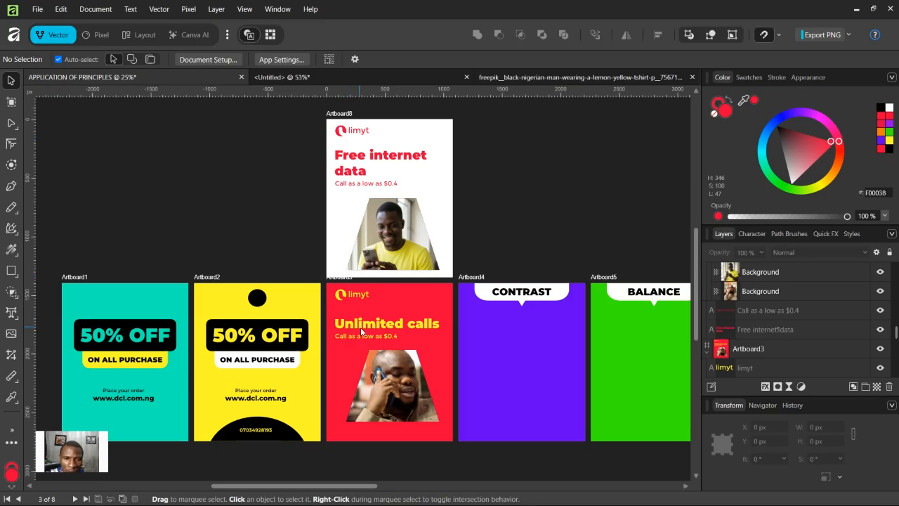
Step: Zoom in and pan to review the Free internet data artboard's layout
click(345, 277)
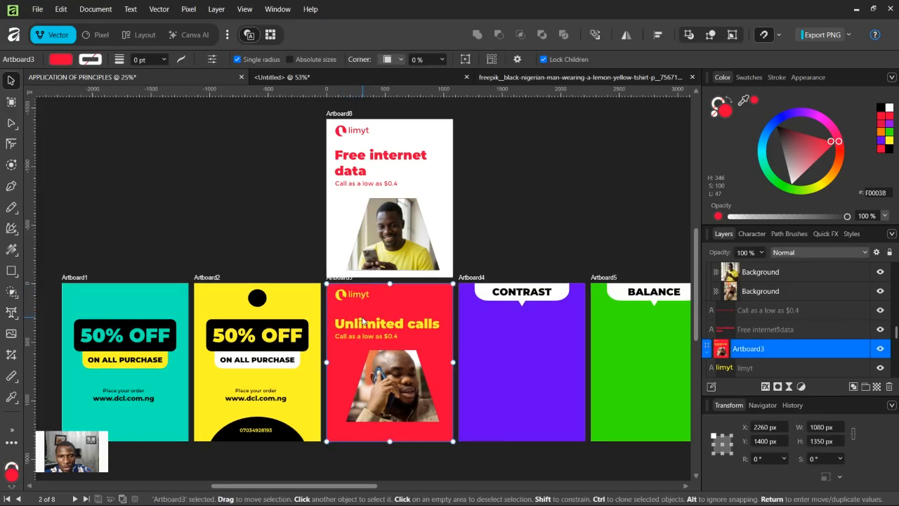
key(ctrl+equal)
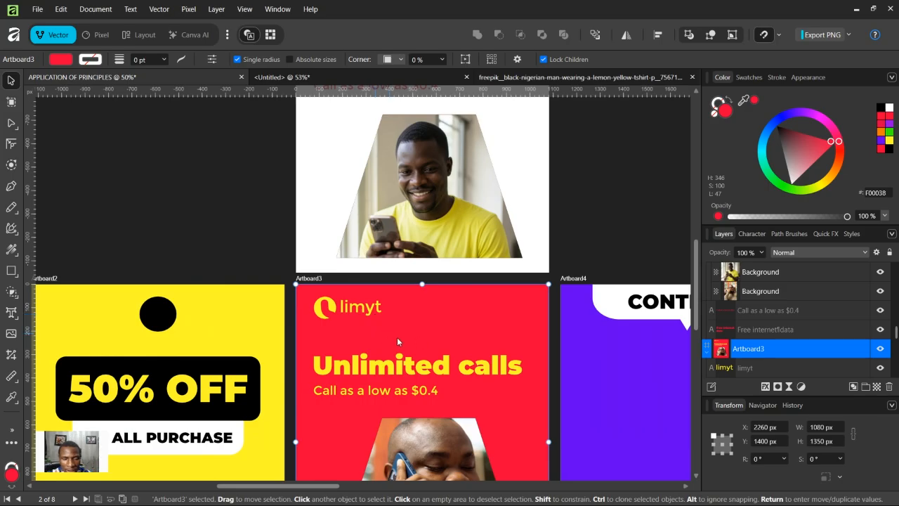
drag(424, 337, 433, 202)
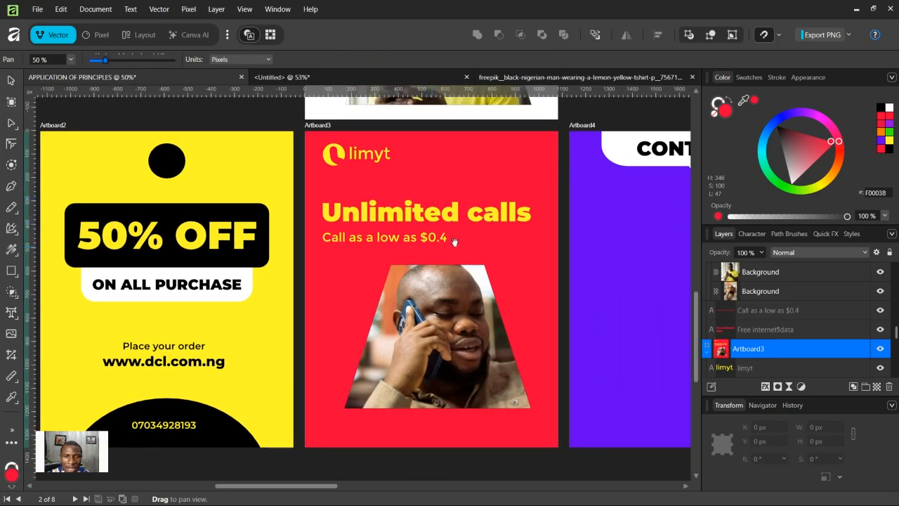
scroll(469, 179, up, 5)
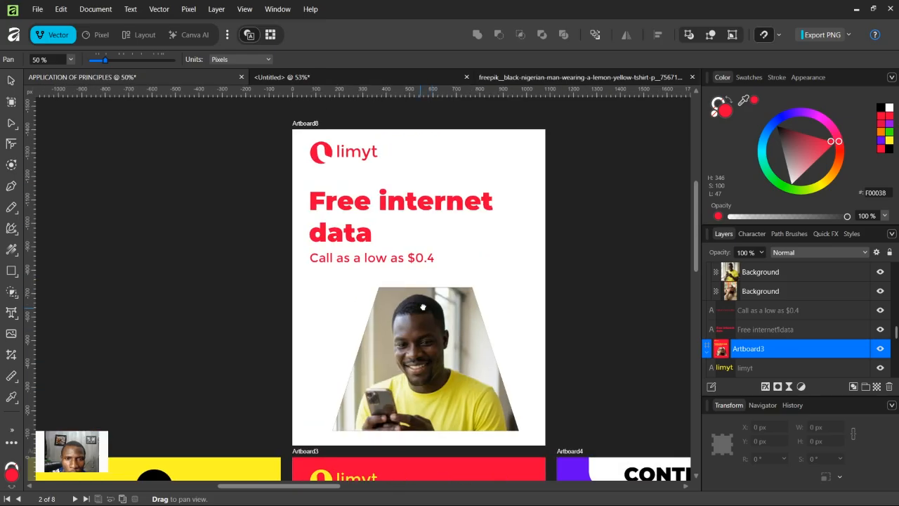
scroll(435, 284, down, 6)
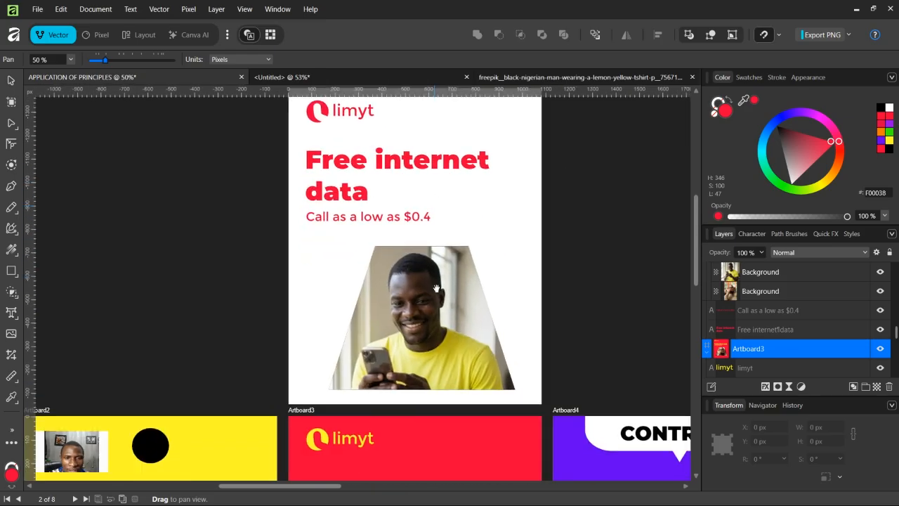
scroll(432, 267, up, 3)
scroll(452, 418, up, 1)
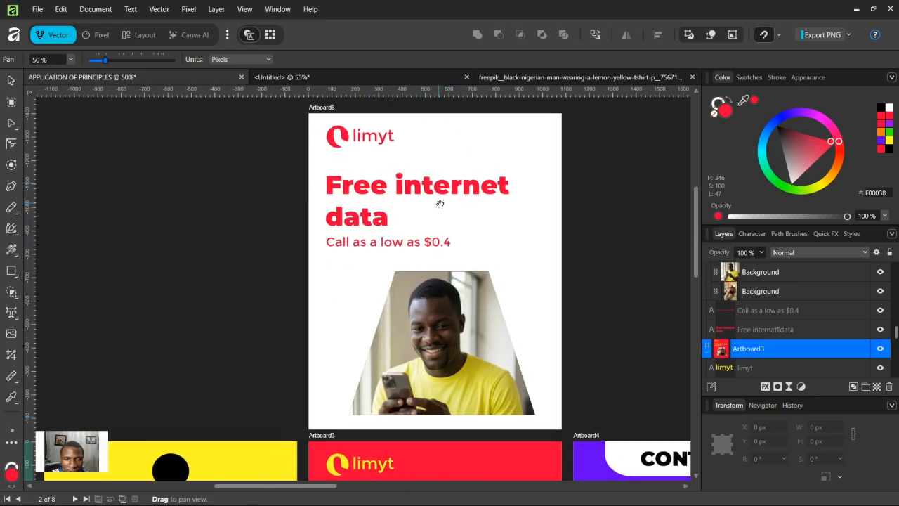
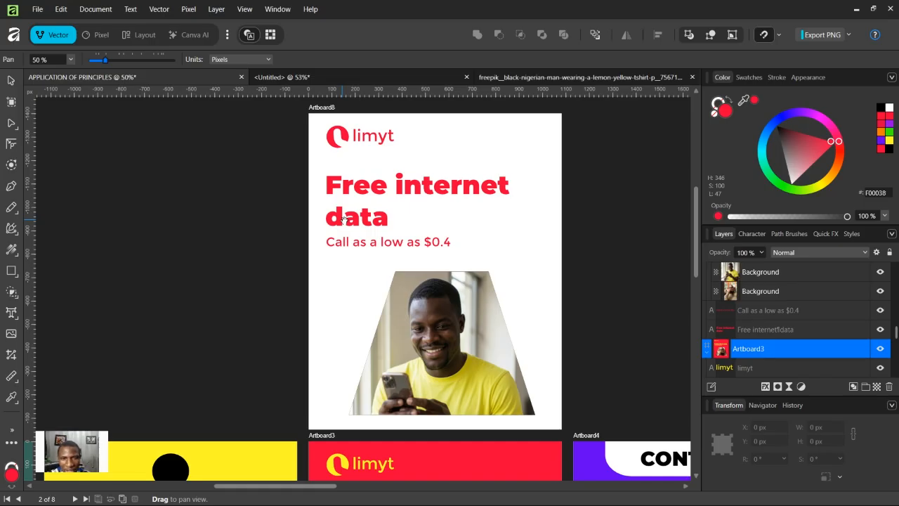
Step: Group the CONTRAST label with its speech-bubble shape on the purple Artboard4 and hide that group
scroll(344, 220, down, 4)
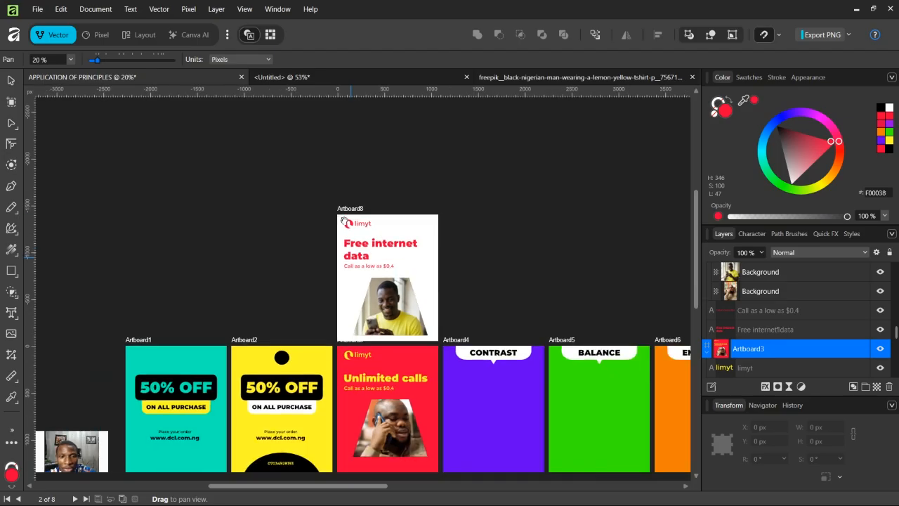
drag(344, 221, 242, 133)
key(ctrl+plus)
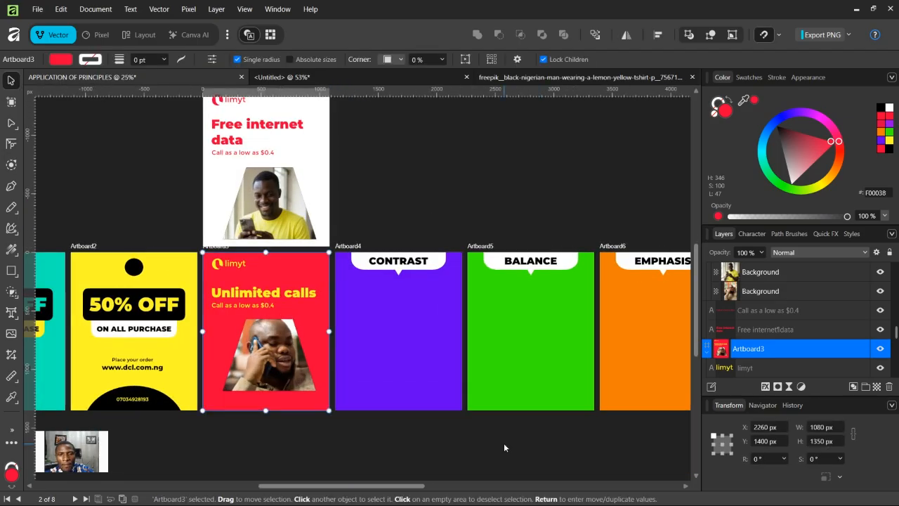
key(ctrl+plus)
scroll(497, 364, up, 1)
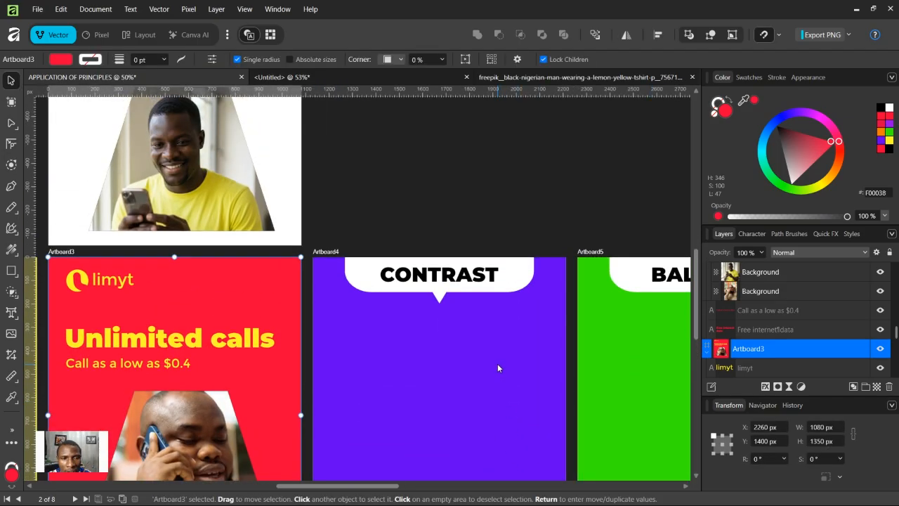
scroll(497, 363, down, 3)
scroll(497, 363, up, 1)
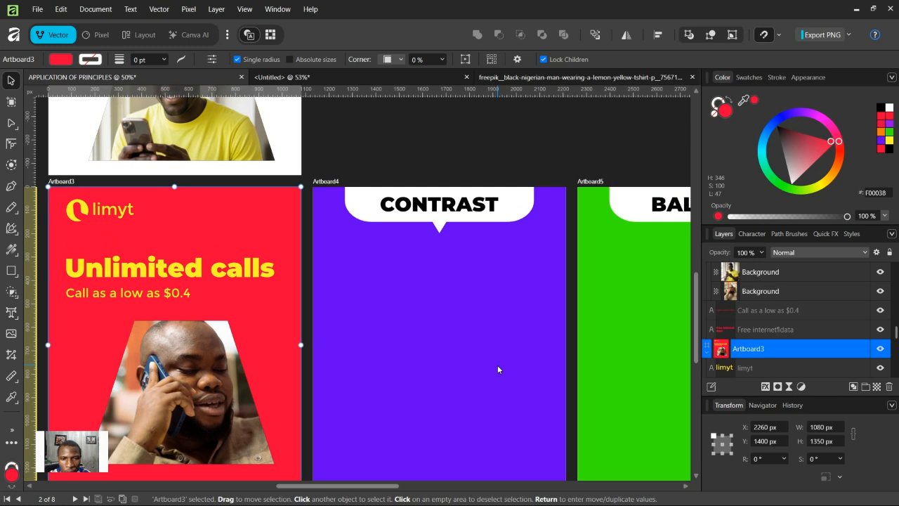
scroll(497, 365, down, 2)
click(450, 153)
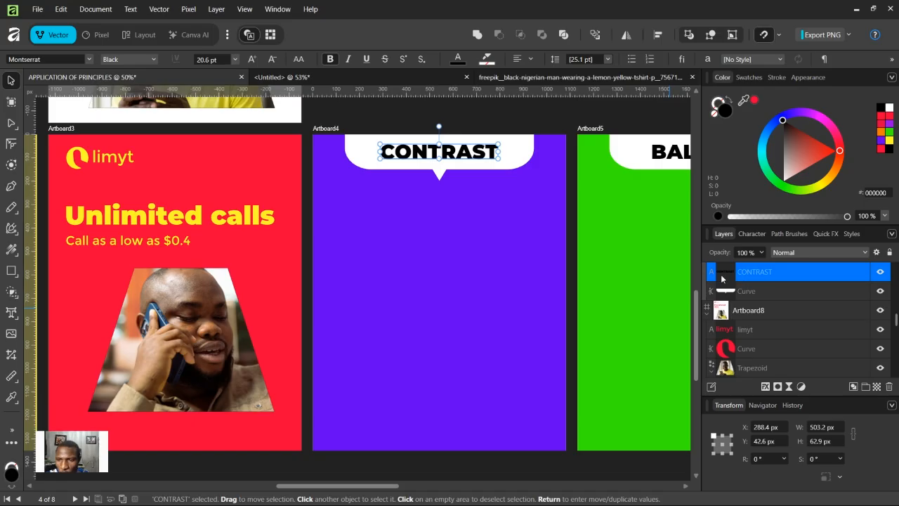
scroll(836, 285, up, 2)
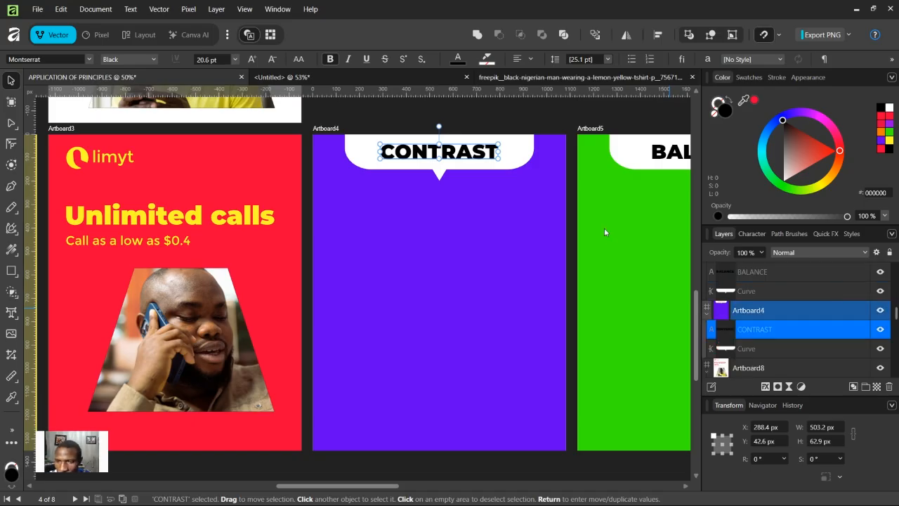
shift+click(462, 170)
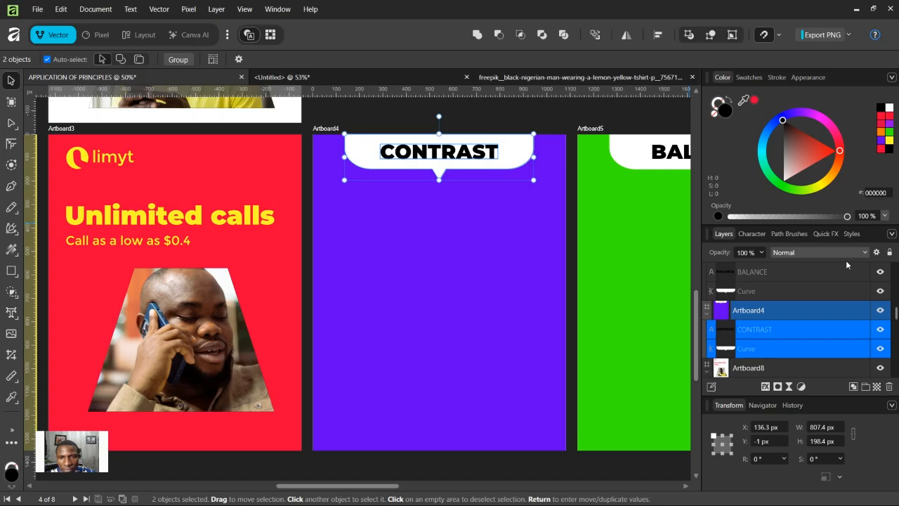
key(ctrl+g)
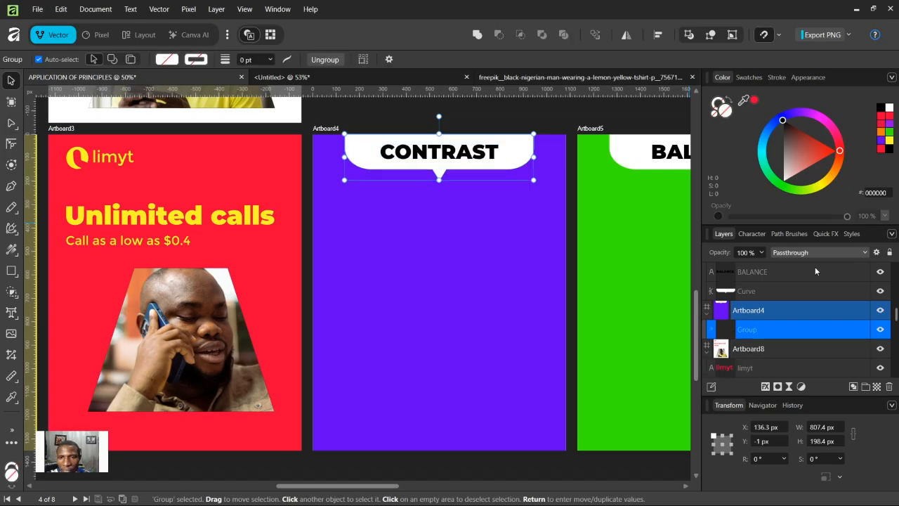
click(880, 330)
click(413, 114)
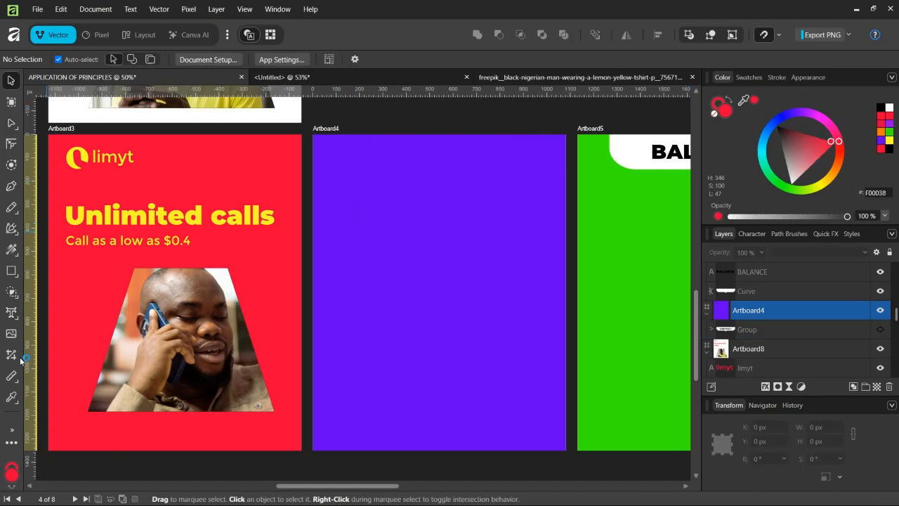
Step: Draw a 1080 by 586 px rectangle across Artboard4's lower part, fill it black and remove its stroke
click(12, 271)
drag(312, 320, 566, 458)
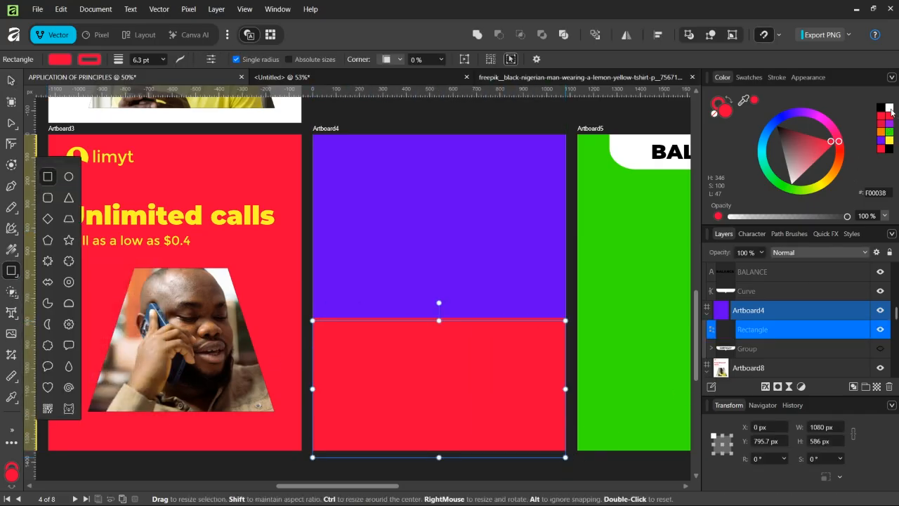
click(886, 106)
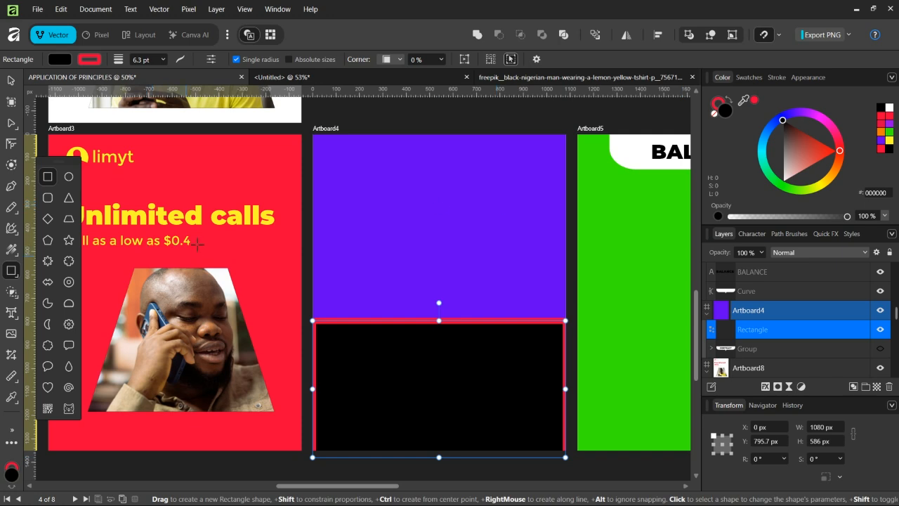
click(90, 58)
click(225, 74)
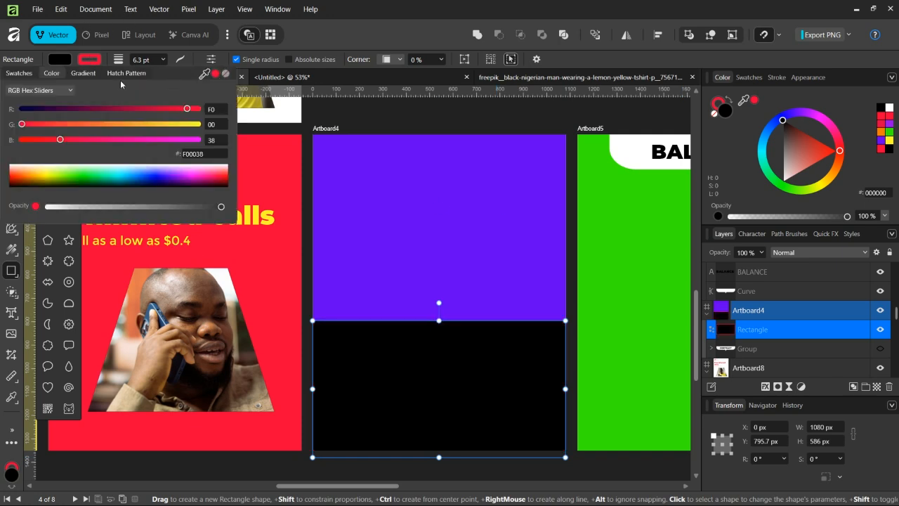
click(89, 60)
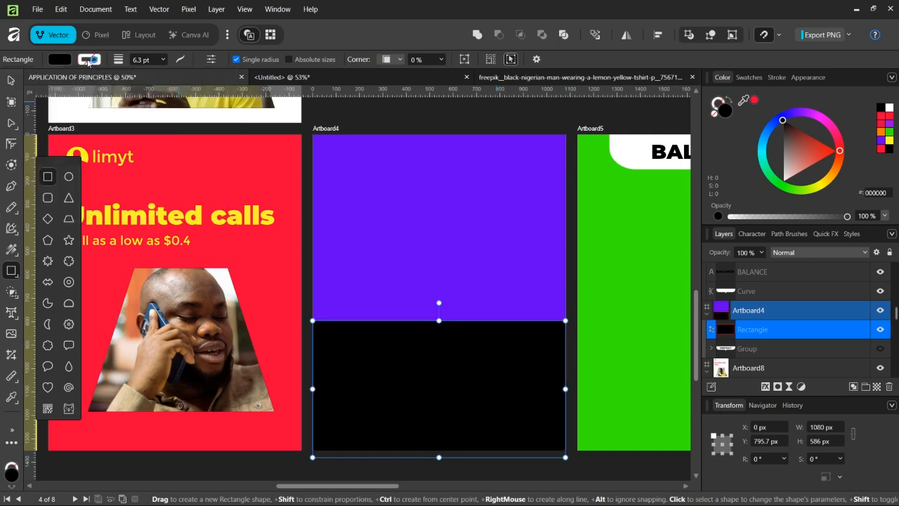
Step: Draw a black triangle about 420 by 514 px whose tip rises above the rectangle's top edge
click(69, 199)
drag(400, 261, 498, 382)
click(10, 80)
drag(455, 334, 439, 358)
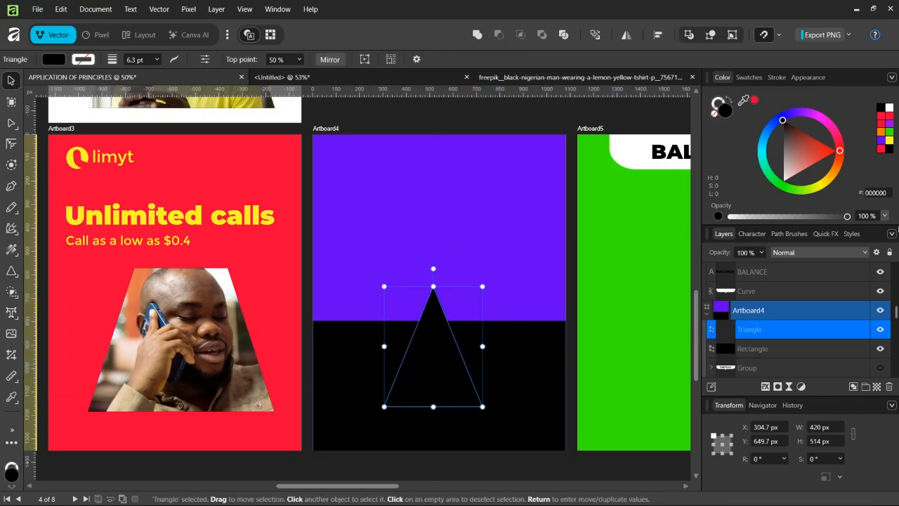
Step: Merge the triangle and the black rectangle into one shape with the Shape Builder
click(545, 276)
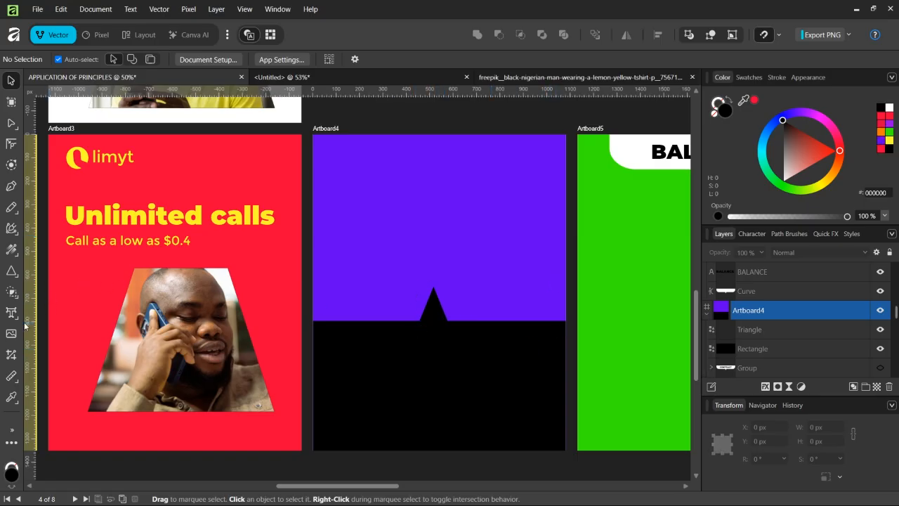
click(432, 317)
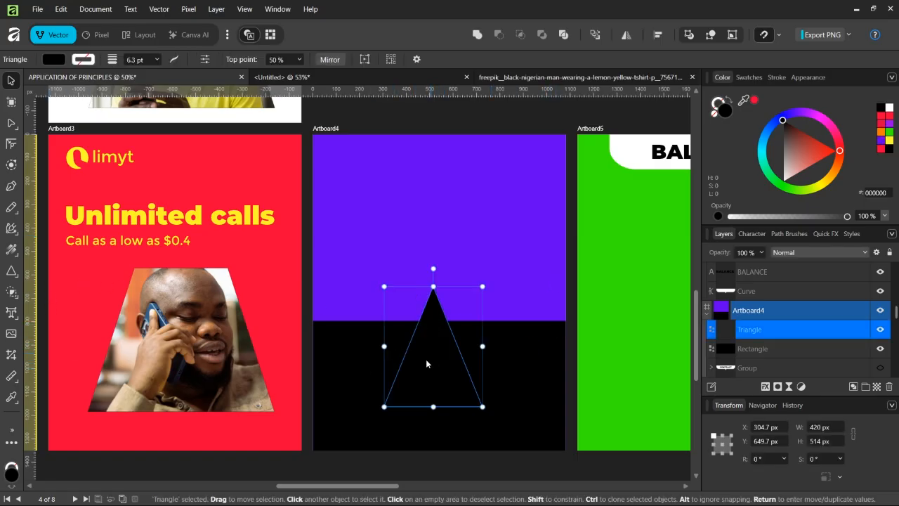
shift+click(368, 356)
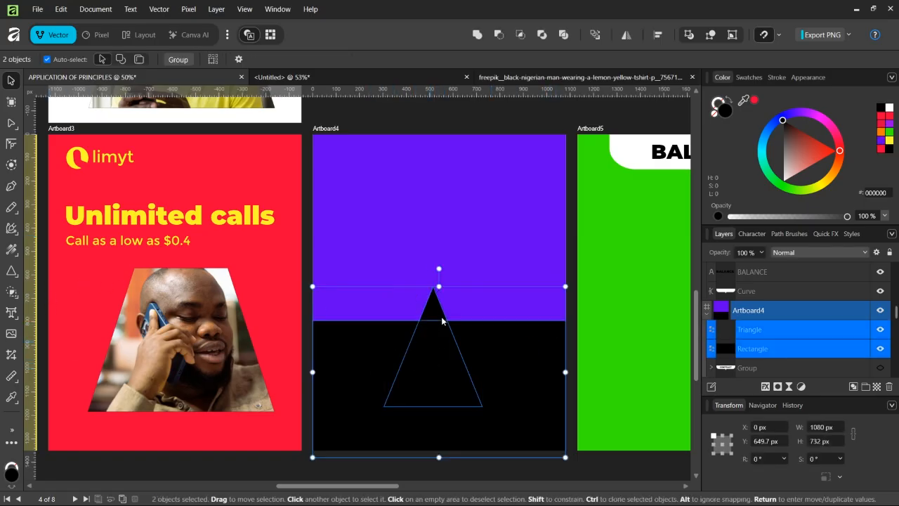
click(11, 291)
drag(416, 380, 433, 306)
drag(393, 355, 491, 369)
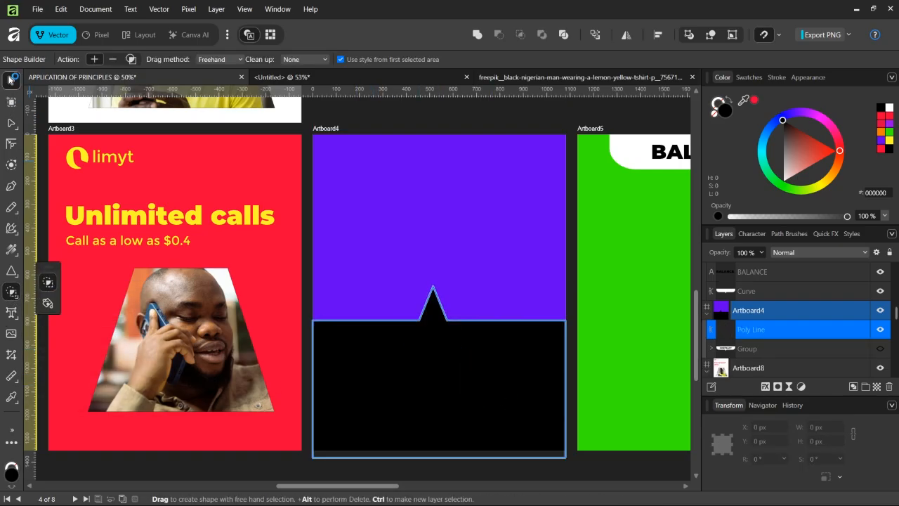
click(11, 81)
click(466, 180)
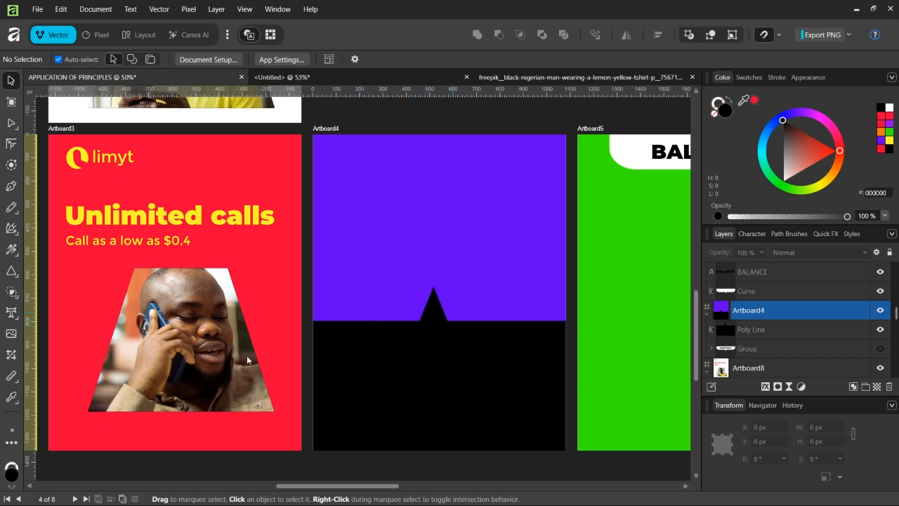
Step: Add the art text "Good house" above the triangle peak and enlarge it to 26.2 pt
click(11, 313)
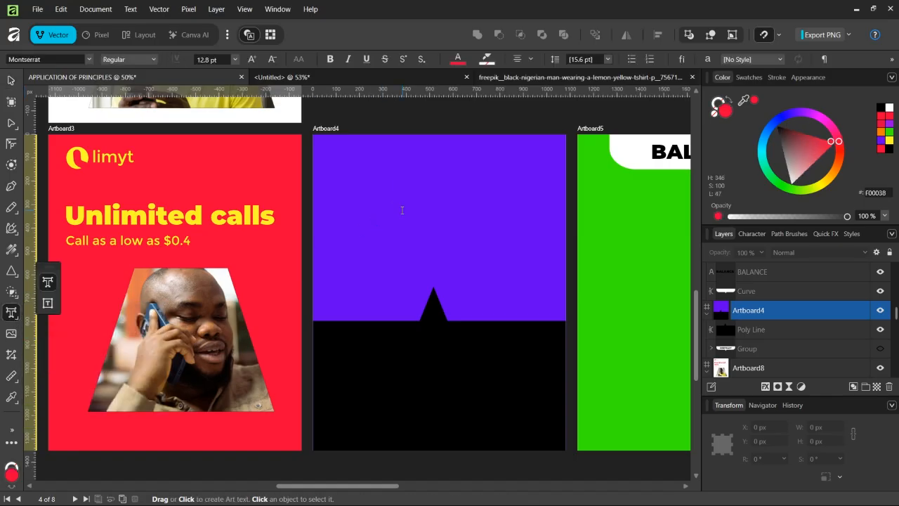
drag(403, 210, 403, 180)
text(Good)
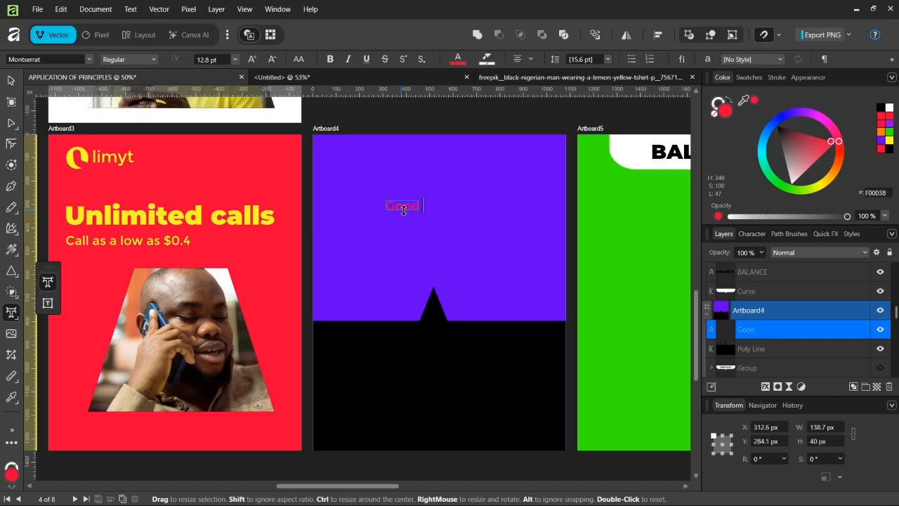
text( house)
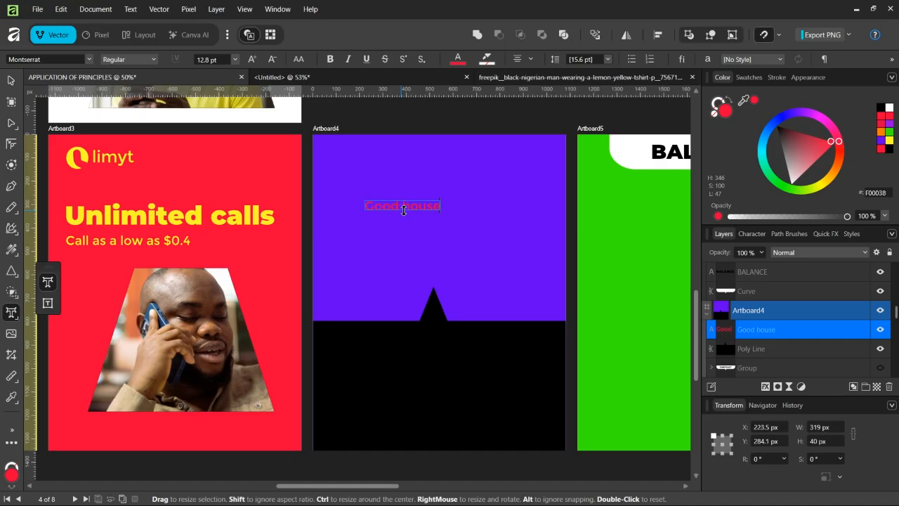
key(Escape)
click(11, 80)
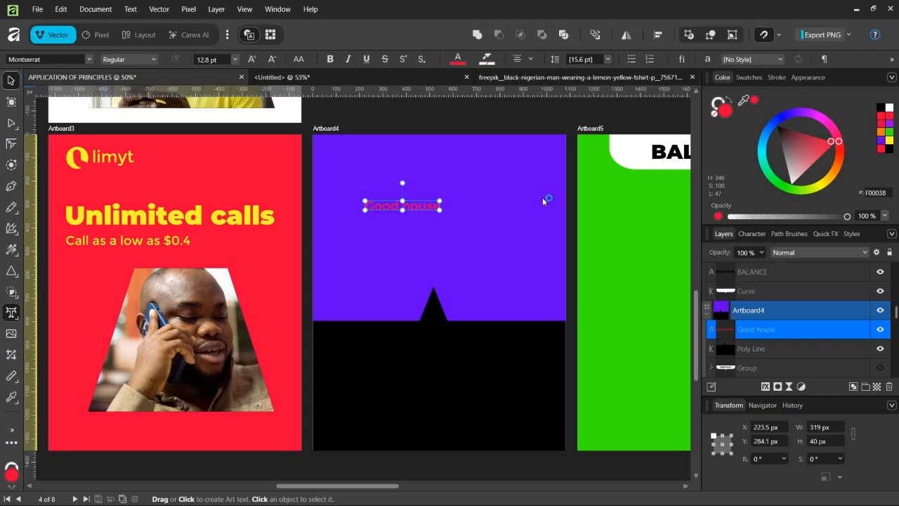
drag(462, 223, 519, 222)
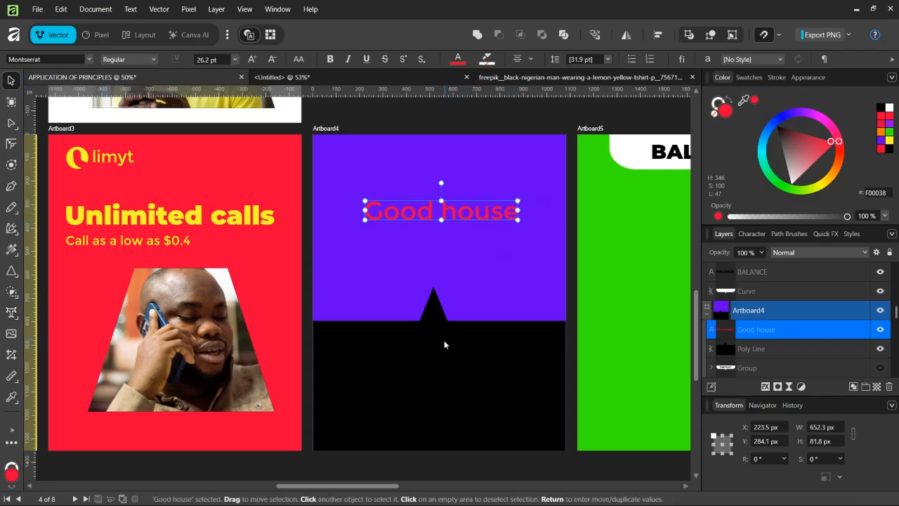
Step: Color the Good house text black and set its weight to Black
click(436, 310)
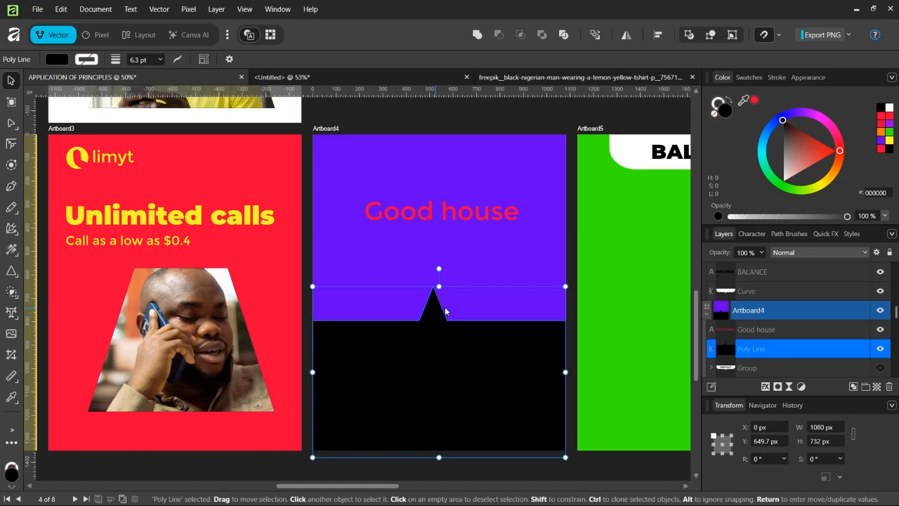
click(517, 209)
click(889, 148)
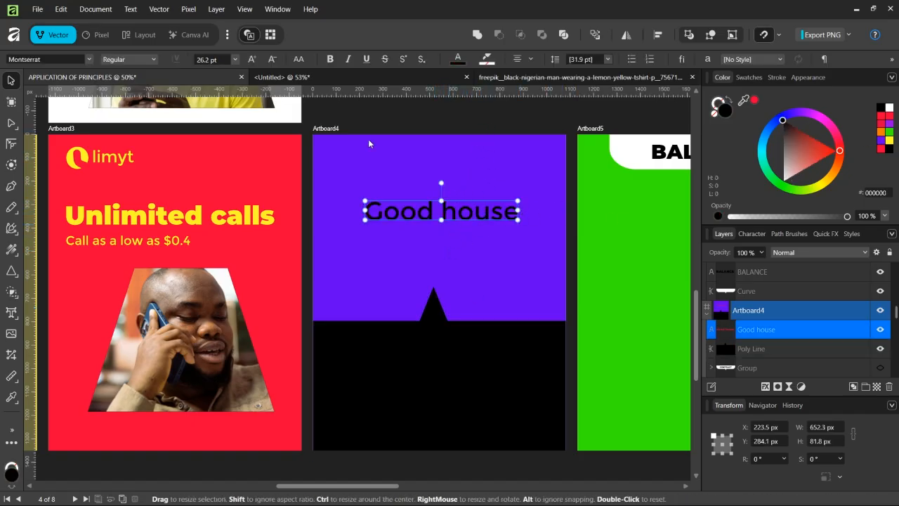
click(136, 60)
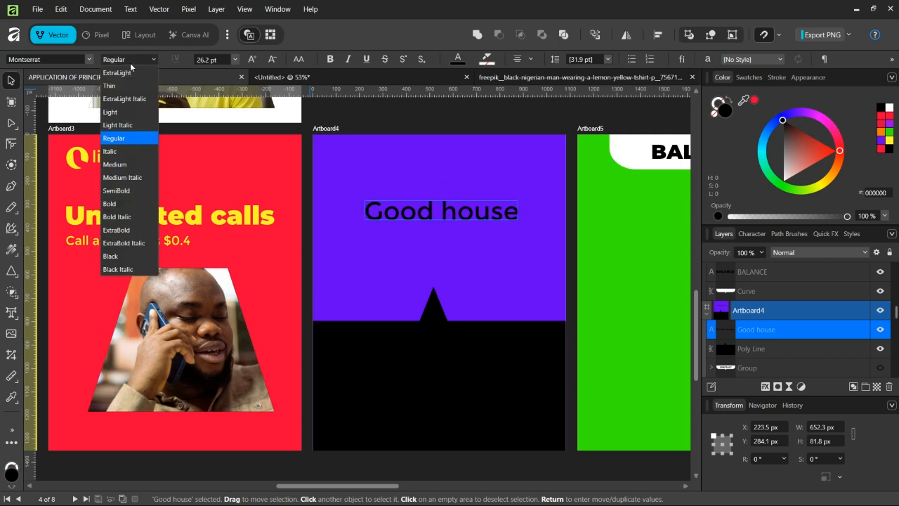
click(140, 258)
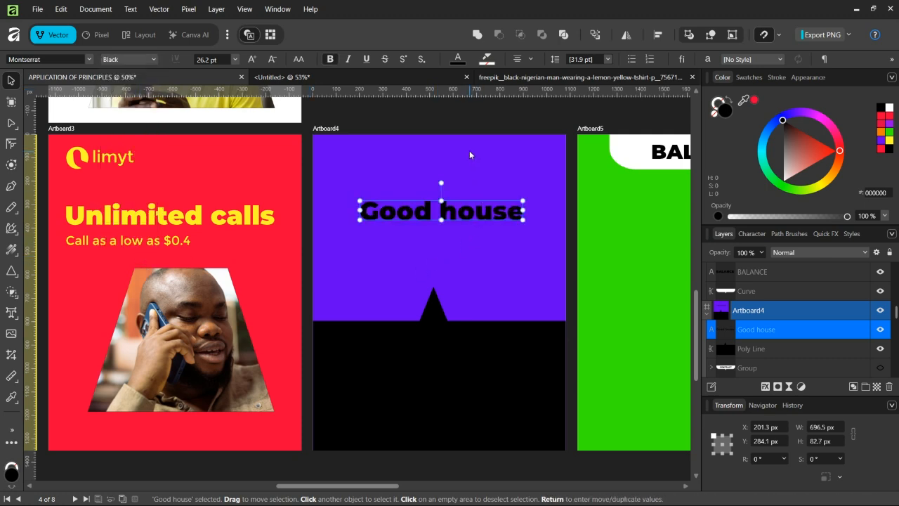
Step: Draw a black rectangle about 1080 by 264 px across Artboard4 just below the Good house text
click(427, 318)
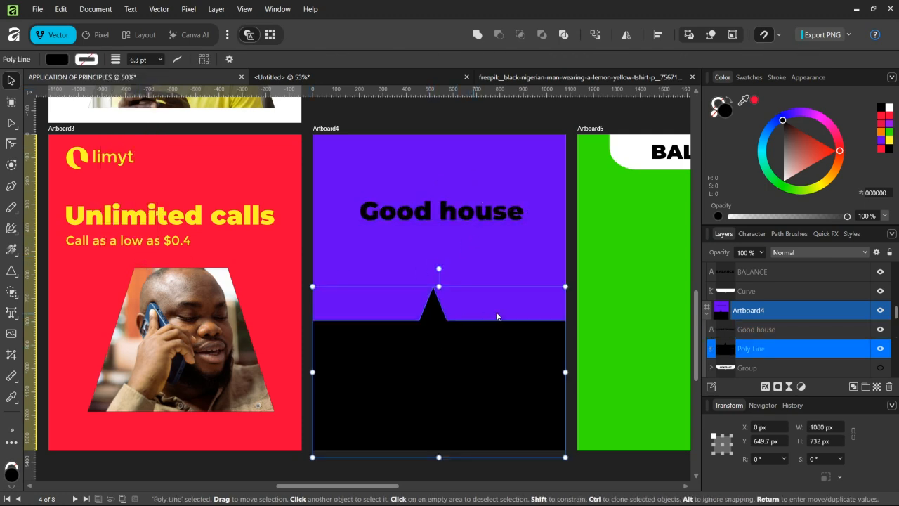
click(11, 272)
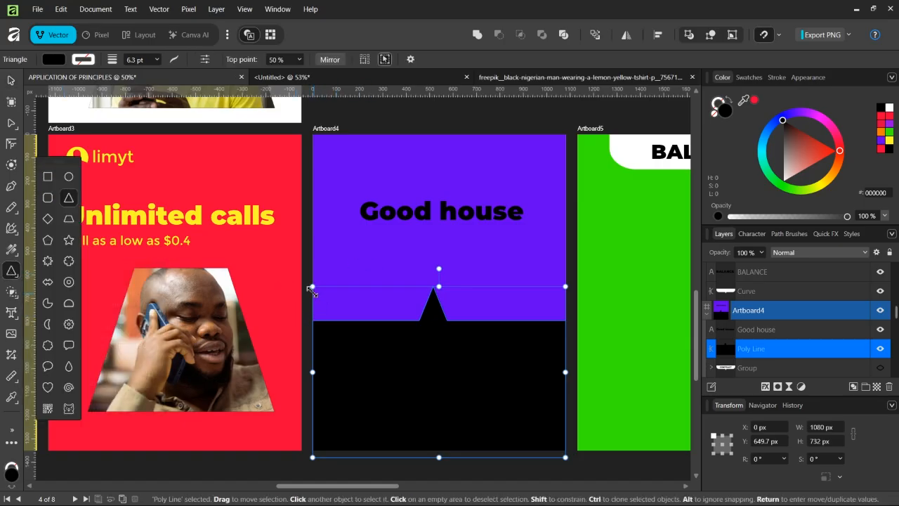
click(69, 218)
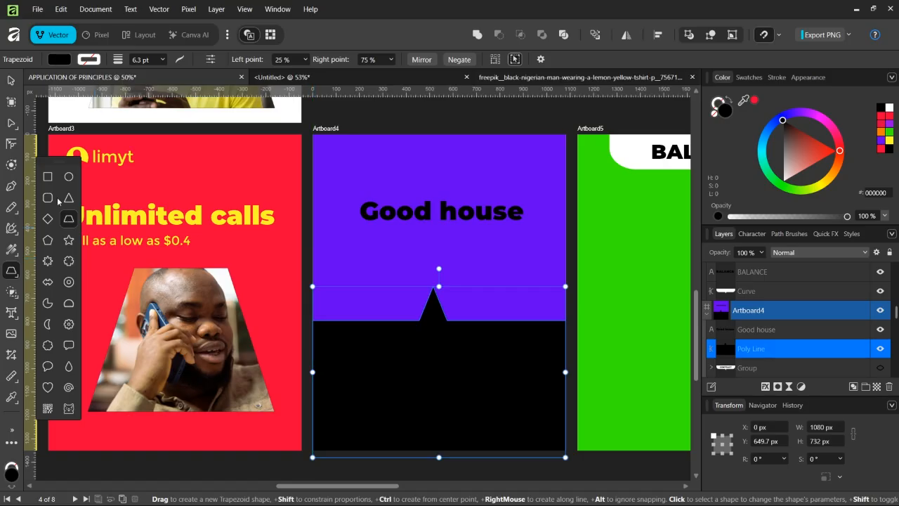
click(48, 176)
drag(313, 265, 565, 325)
Step: Convert the black rectangle to curves and pull the middle of its top edge up into a peak
click(12, 123)
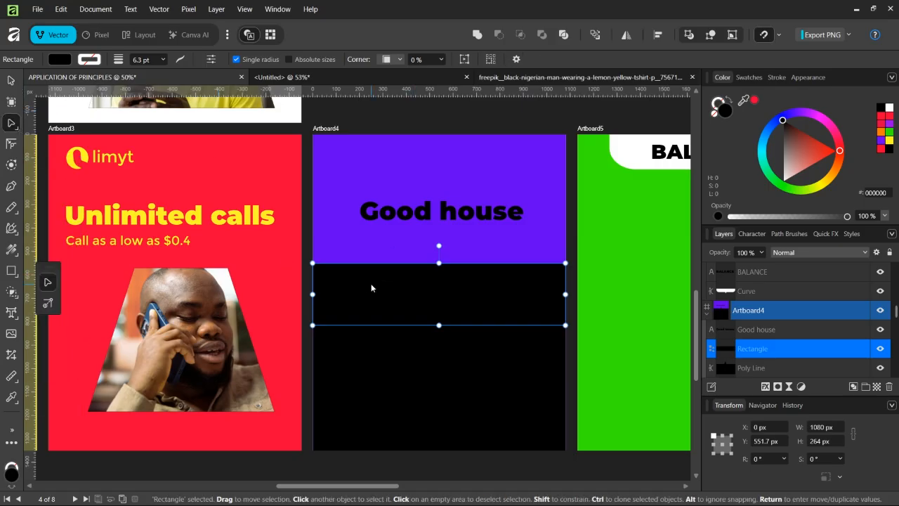
right_click(372, 281)
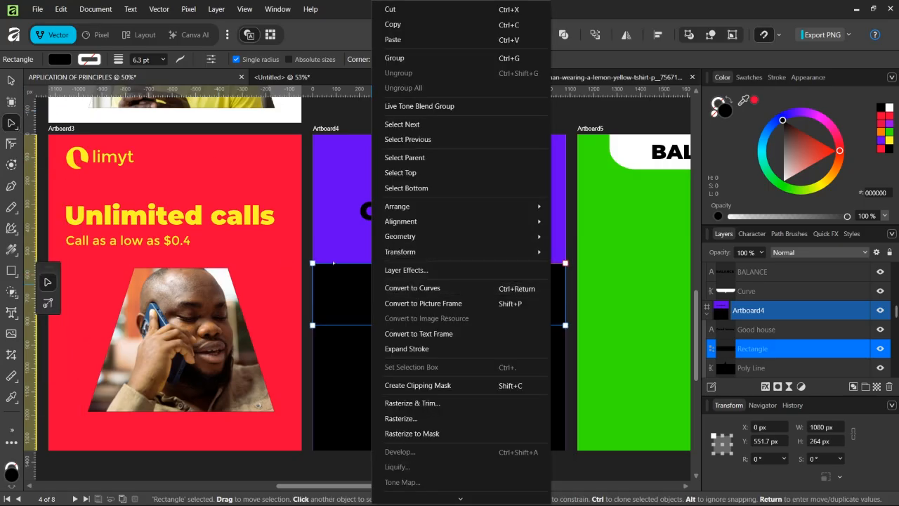
click(392, 288)
drag(437, 263, 438, 220)
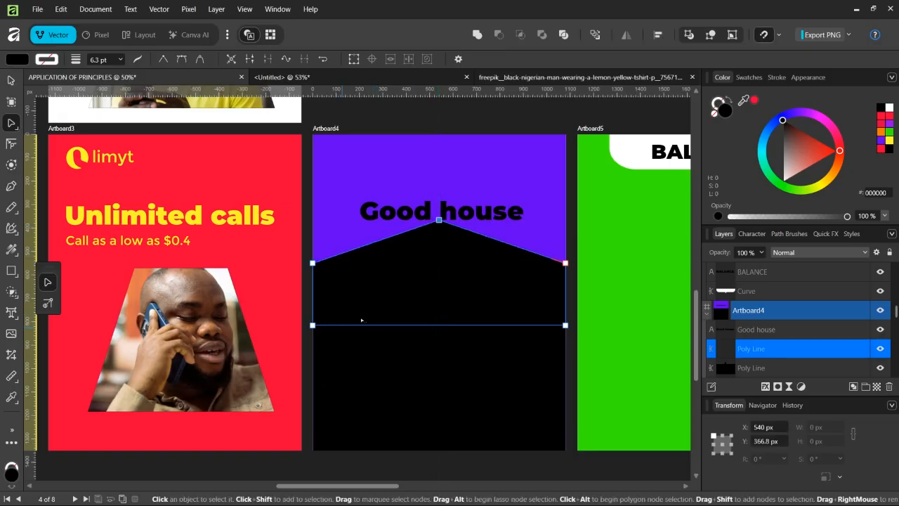
Step: Move the shape's two upper side nodes down to its bottom corners, forming a triangular roof
drag(300, 312, 565, 323)
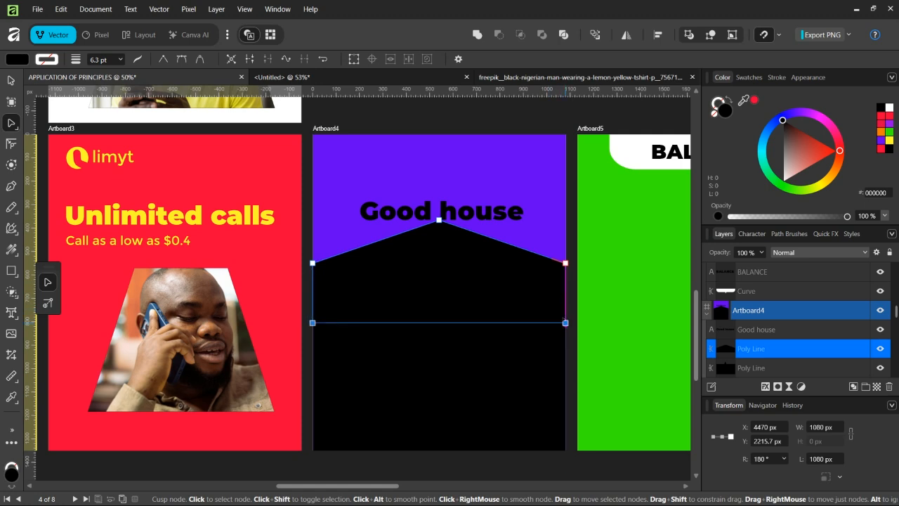
click(314, 228)
click(327, 270)
double_click(311, 262)
double_click(312, 262)
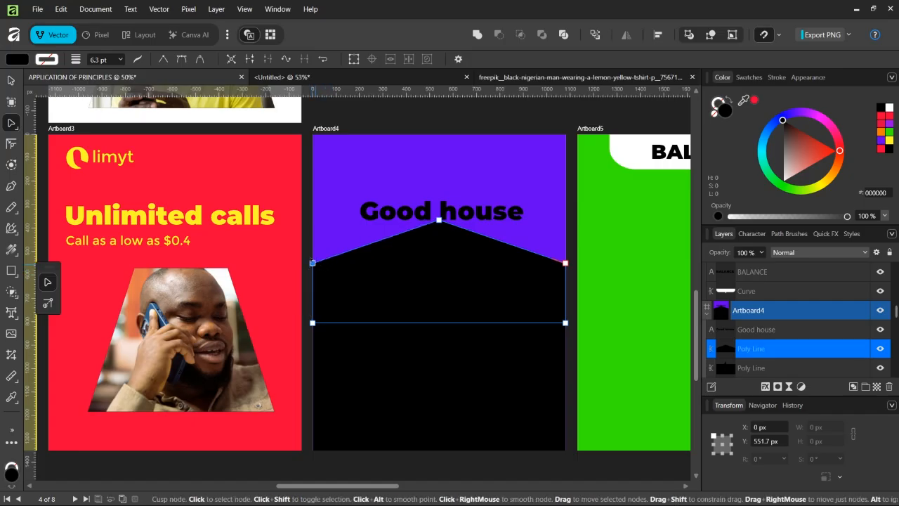
drag(313, 262, 313, 322)
drag(566, 262, 566, 323)
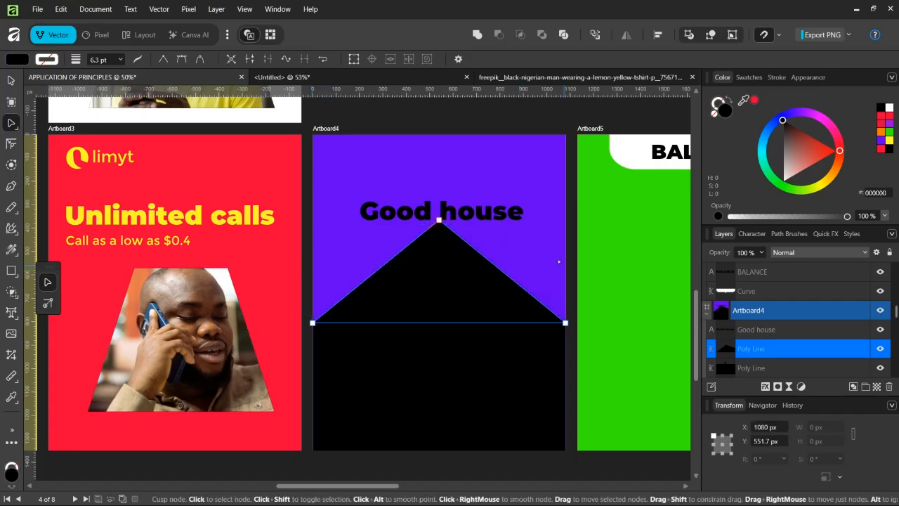
Step: Move the roof and the black base shape down together so the roof peak sits lower
click(12, 80)
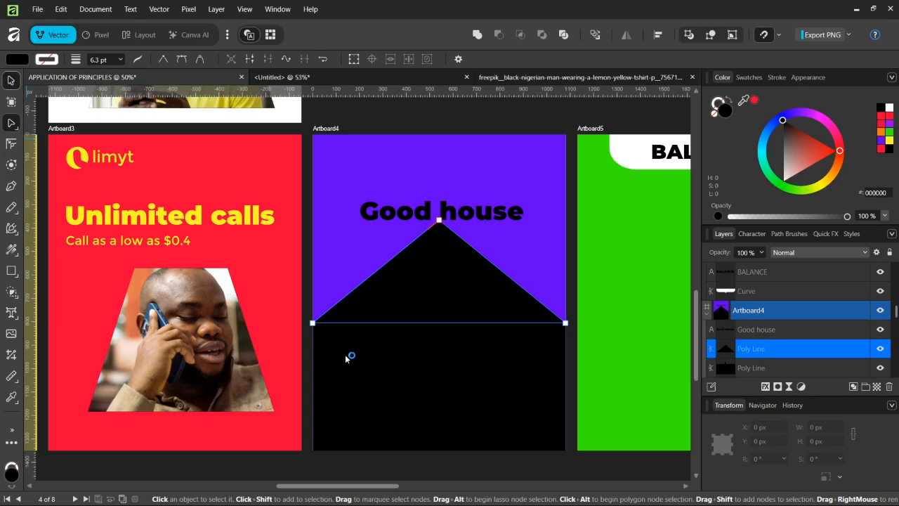
shift+click(405, 375)
drag(439, 220, 439, 298)
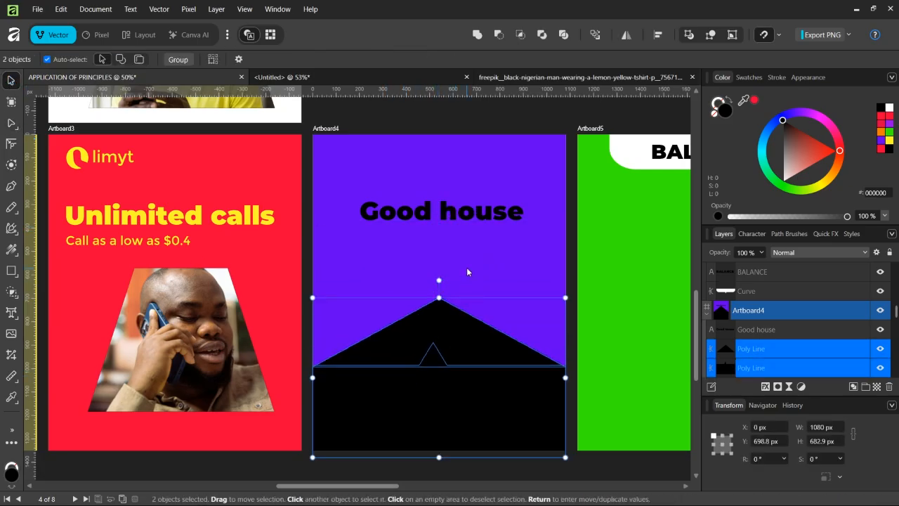
Step: Widen the roof so it extends slightly past both side edges of Artboard4
click(327, 322)
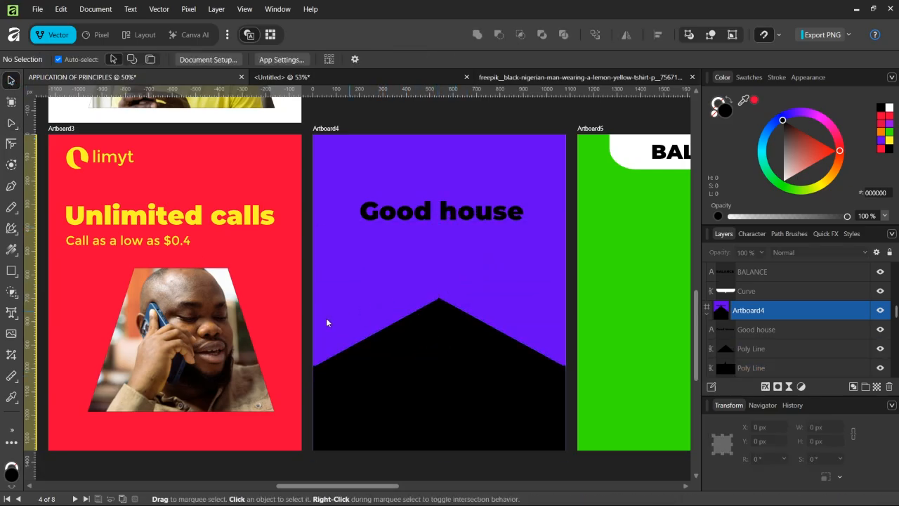
click(371, 349)
mouse_move(437, 343)
mouse_down()
mouse_move(431, 334)
mouse_move(431, 342)
mouse_up()
click(528, 268)
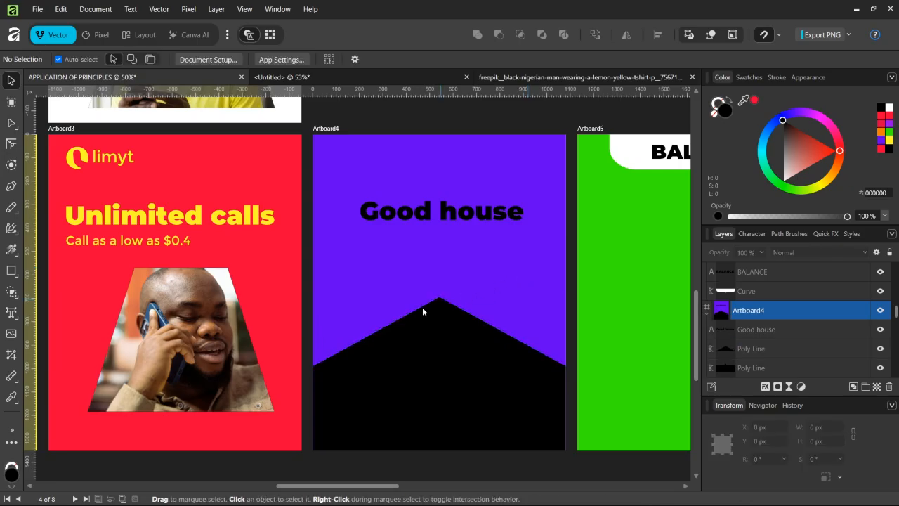
click(418, 342)
drag(313, 331, 302, 332)
drag(565, 331, 573, 331)
click(517, 339)
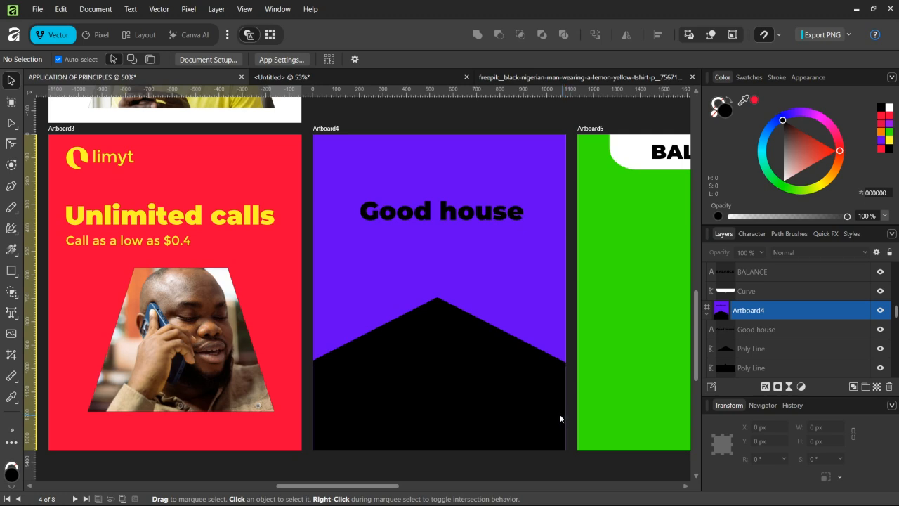
Step: Widen the black base shape so it also extends past both artboard edges
click(471, 415)
drag(565, 400, 573, 403)
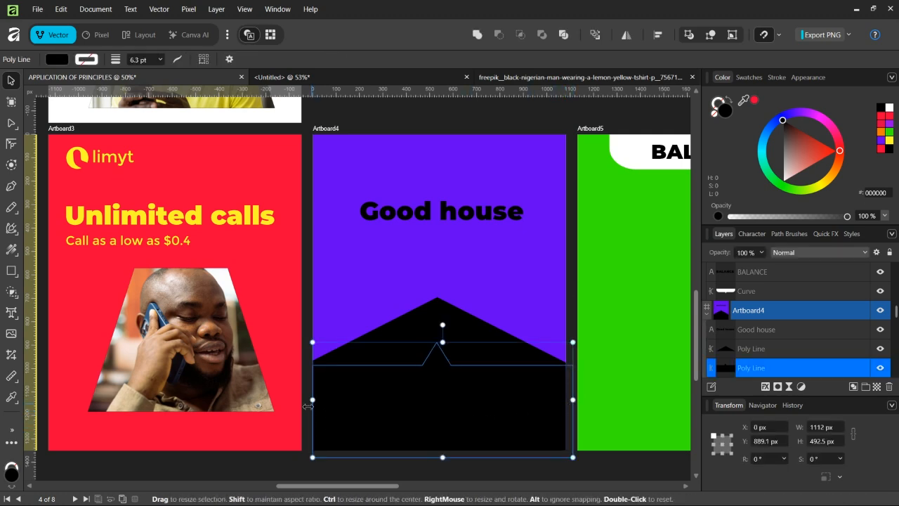
drag(308, 406, 303, 406)
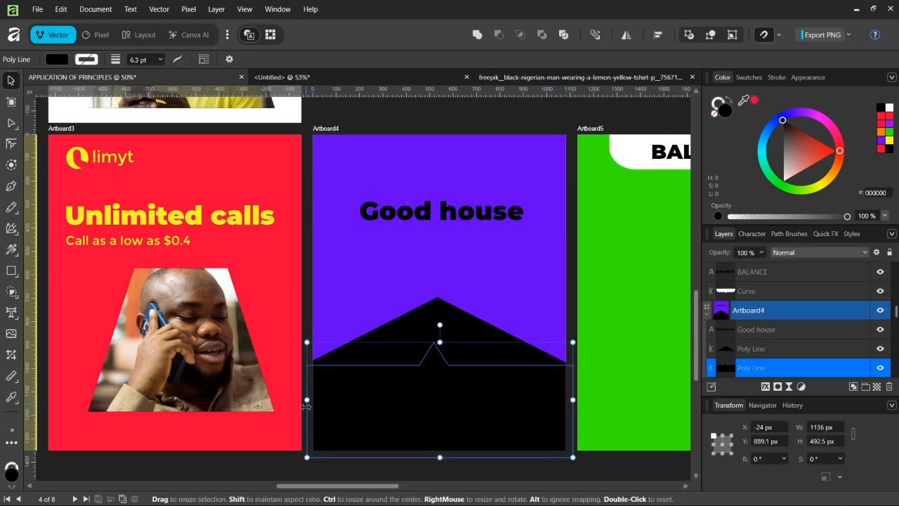
Step: Draw a door rectangle about 198 by 215 px at the bottom of the house and fill it with the background purple
click(10, 272)
drag(411, 400, 457, 450)
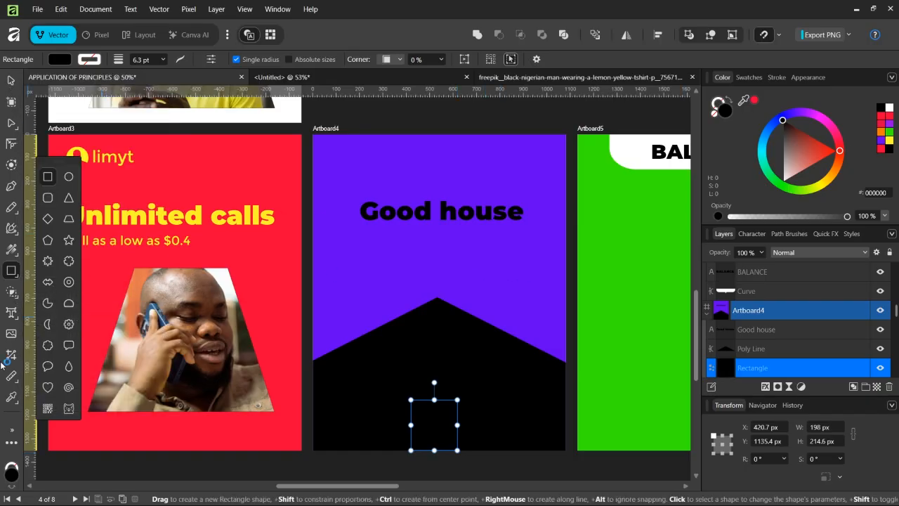
click(12, 396)
click(441, 284)
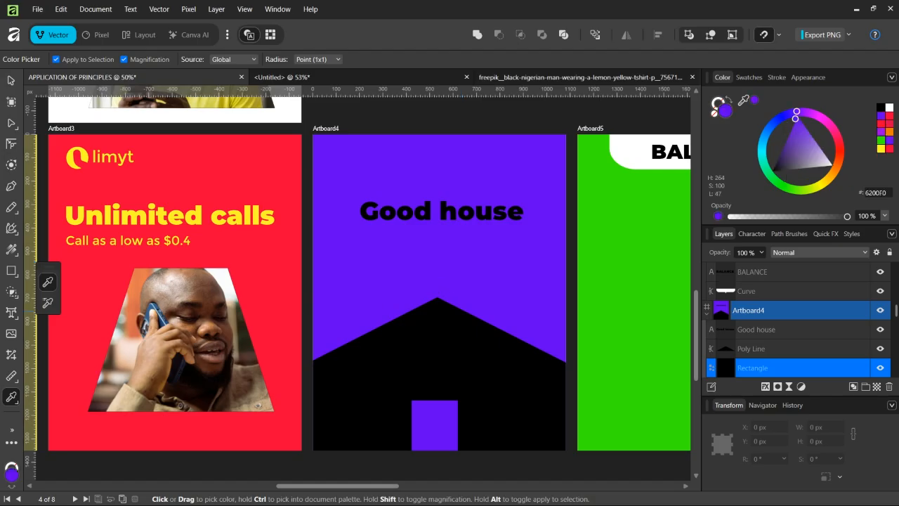
click(10, 82)
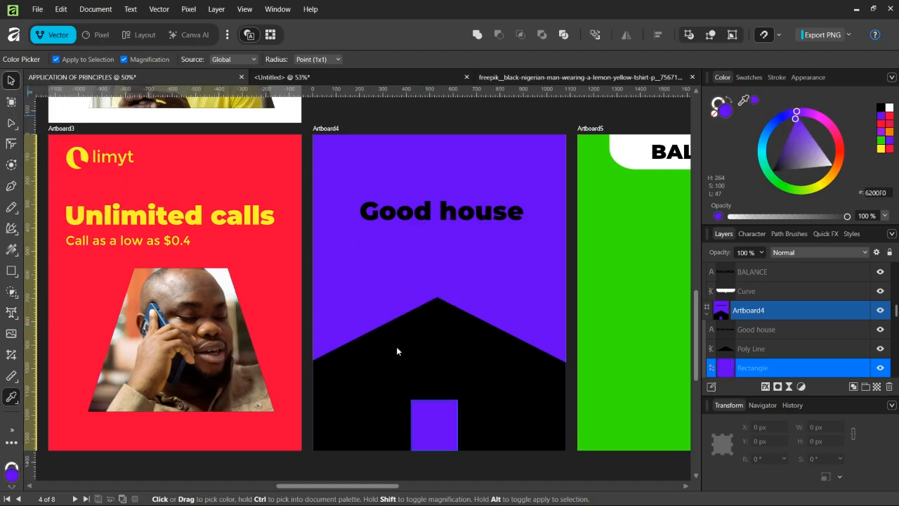
key(ctrl+d)
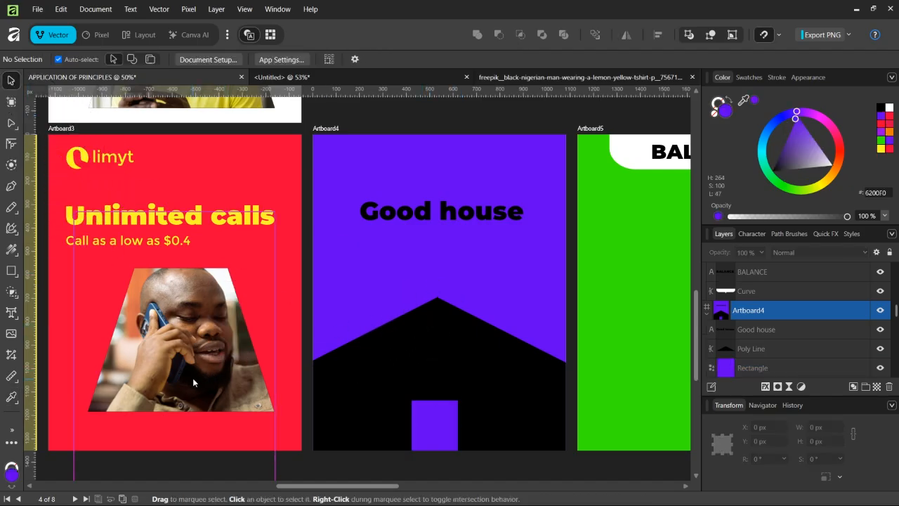
click(438, 427)
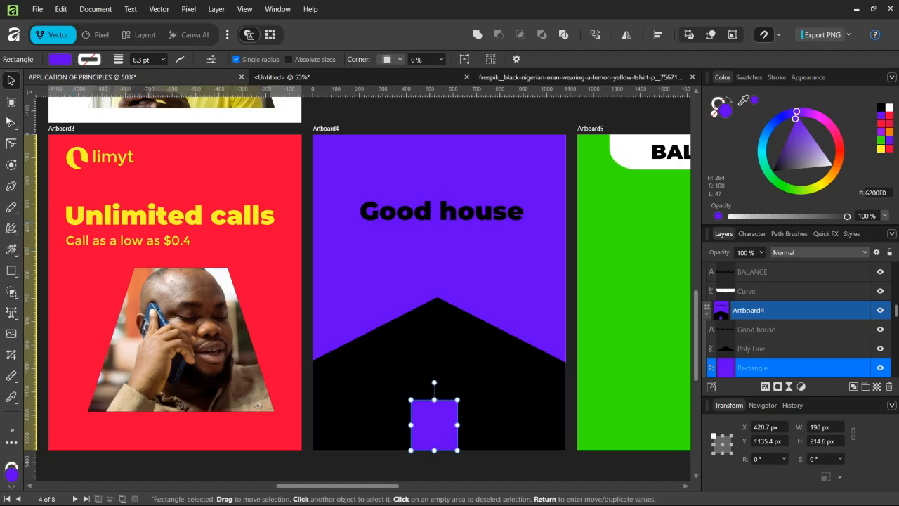
click(11, 143)
drag(394, 375, 494, 465)
drag(458, 400, 455, 415)
key(a)
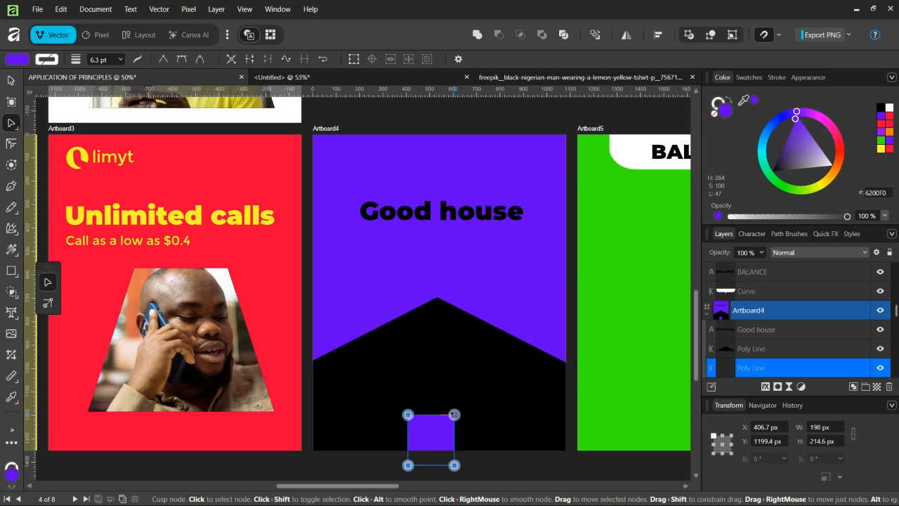
key(ctrl+z)
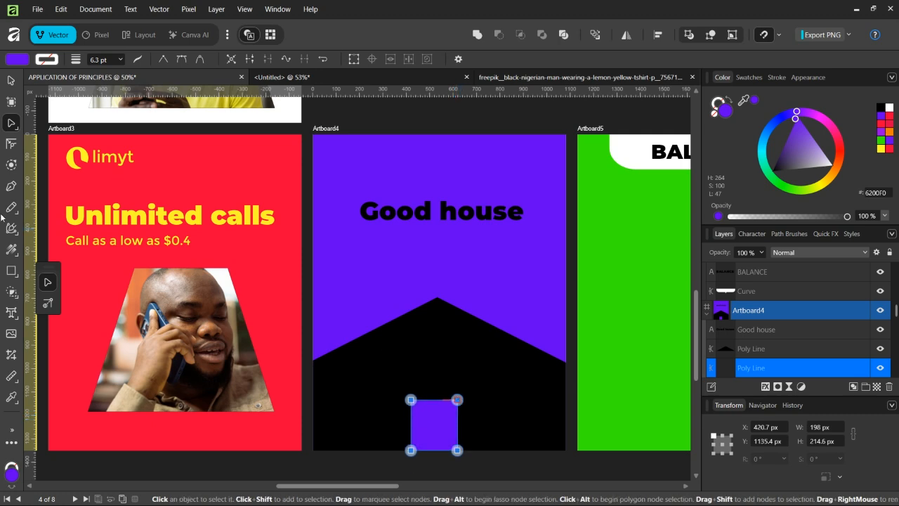
Step: Round the door's corners with the Corner tool to about 18 px radius
key(c)
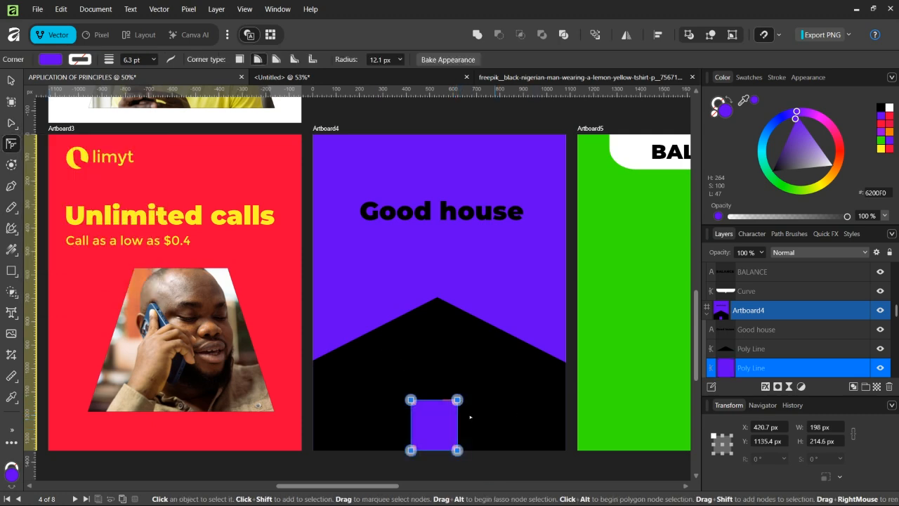
drag(456, 399, 452, 408)
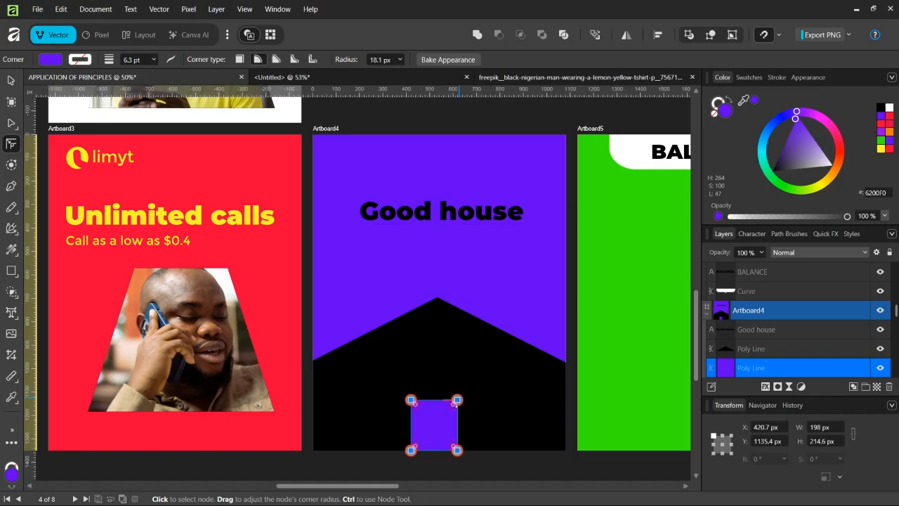
click(11, 81)
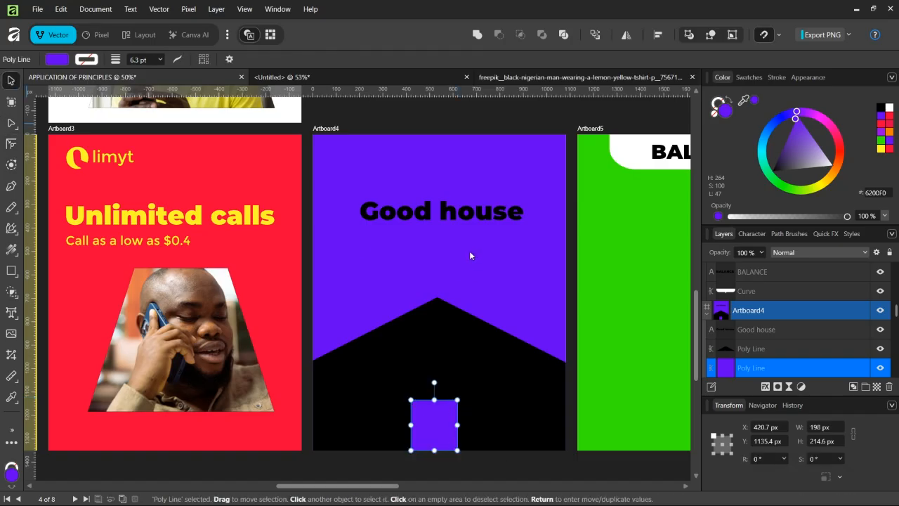
click(496, 215)
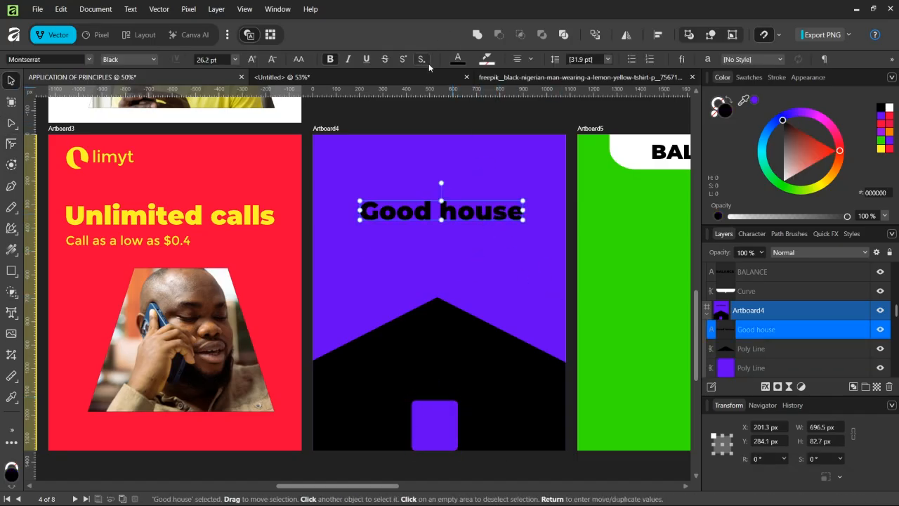
click(432, 429)
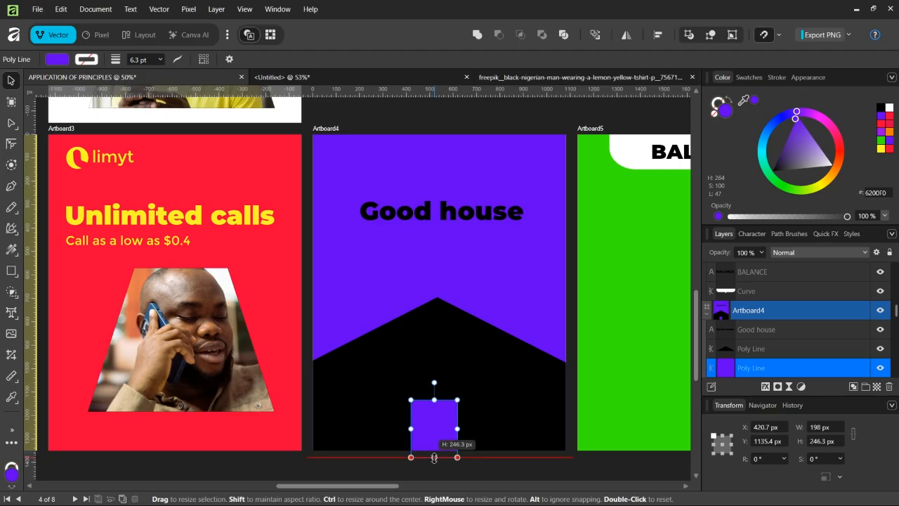
Step: Draw a small purple window rectangle on the house, to the left of the door
click(12, 271)
drag(326, 382, 345, 397)
key(v)
click(460, 248)
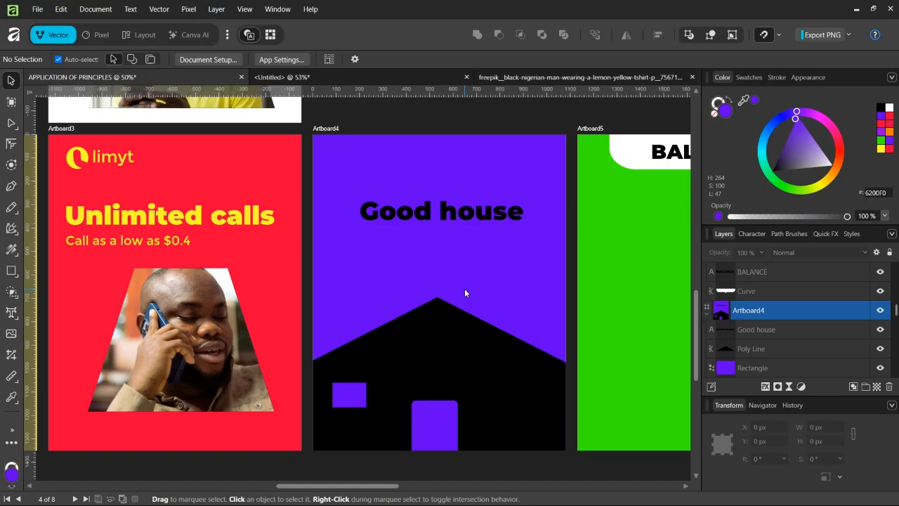
Step: Move the Good house text lower and center it horizontally on the artboard
click(431, 331)
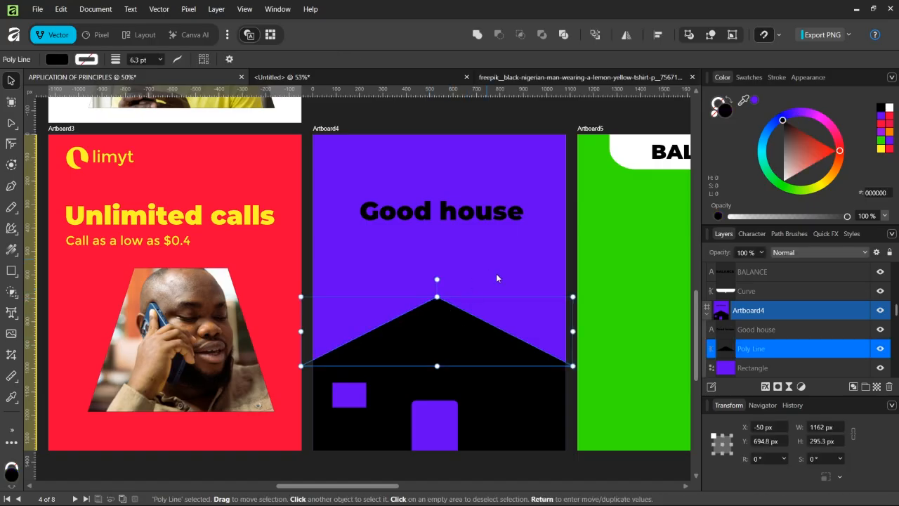
click(534, 284)
click(452, 216)
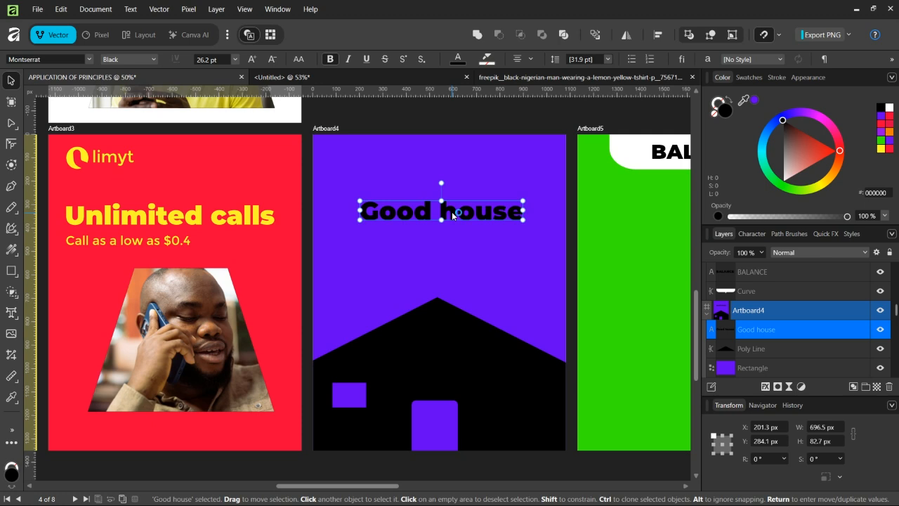
drag(452, 216, 445, 236)
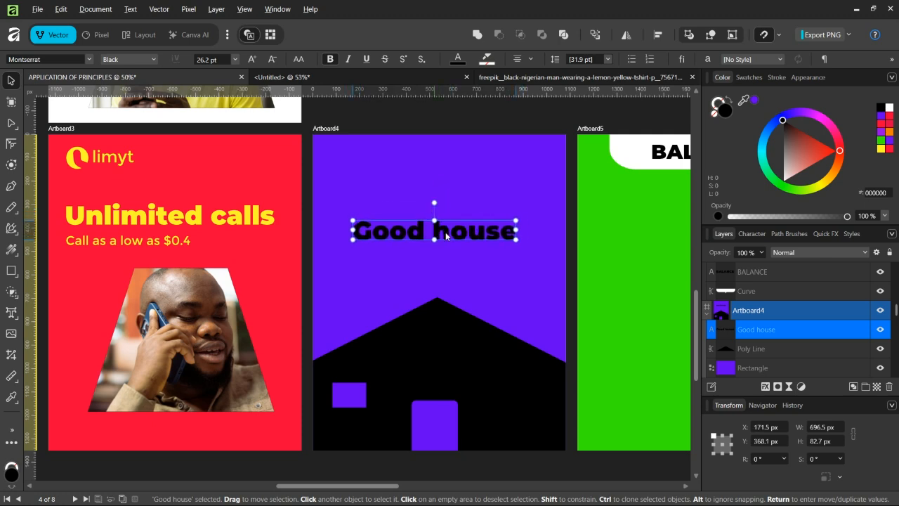
click(658, 35)
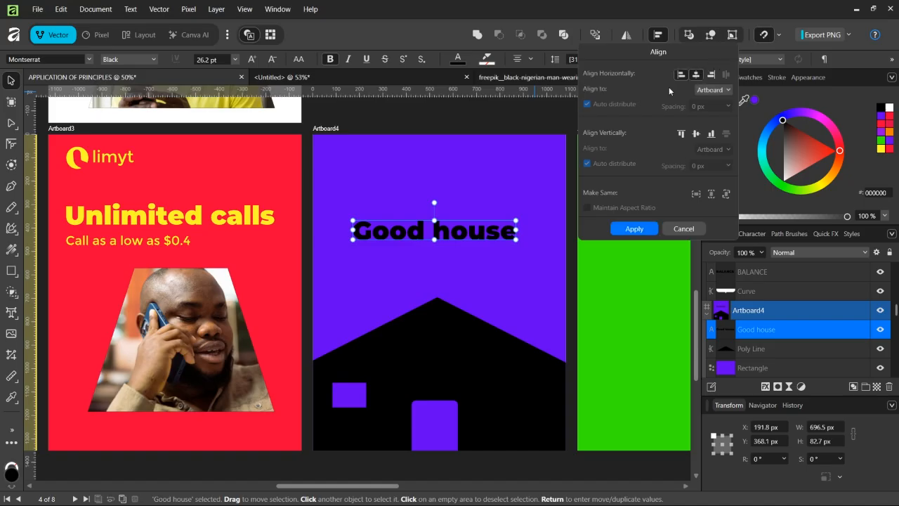
click(444, 167)
Step: Group the BALANCE heading with its white callout shape on Artboard5 and hide that group
key(ctrl+minus)
key(ctrl+minus)
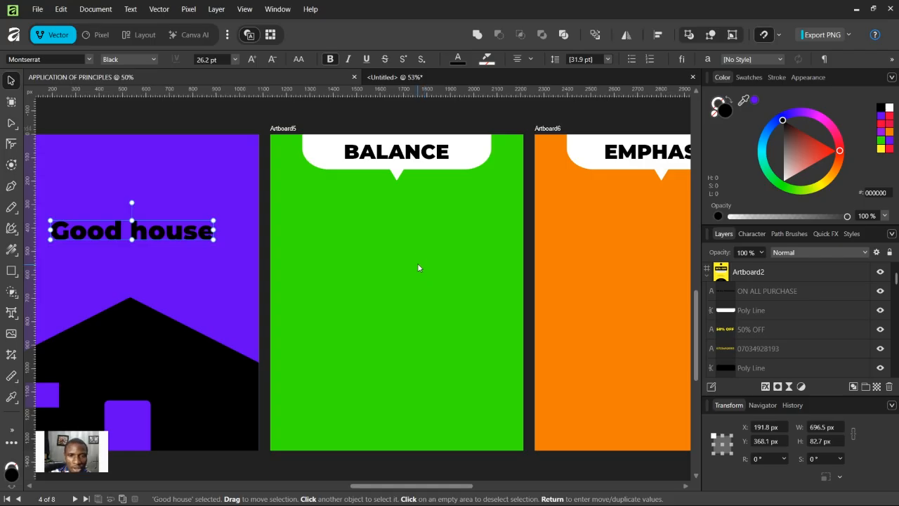
click(364, 153)
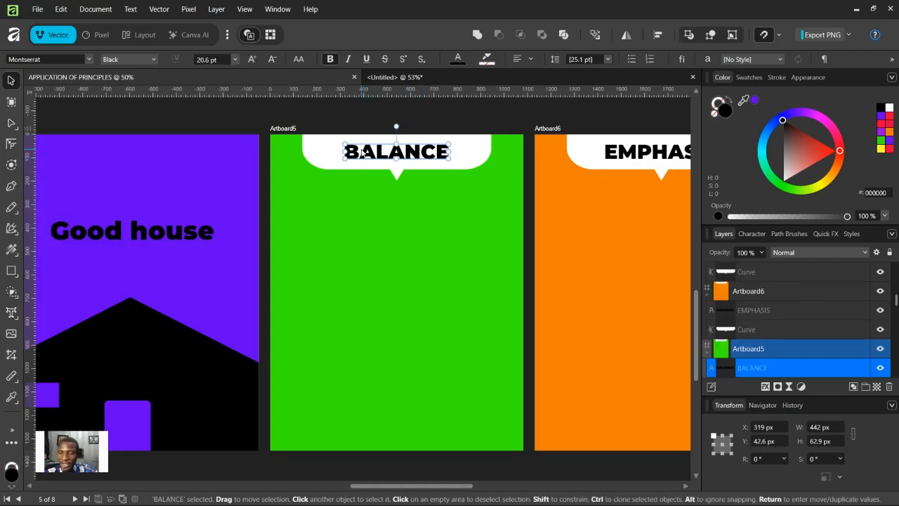
drag(483, 118, 396, 174)
key(ctrl+z)
drag(303, 113, 421, 191)
key(ctrl+g)
click(880, 349)
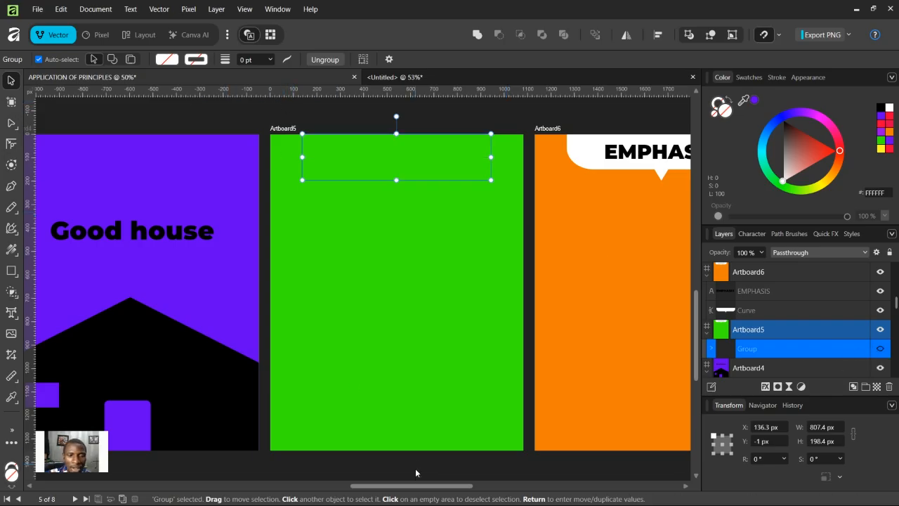
drag(412, 485, 323, 486)
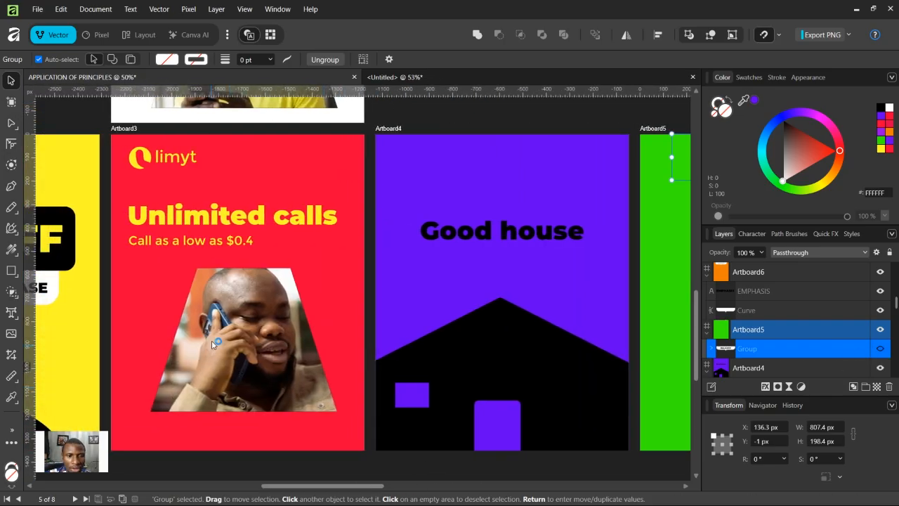
click(213, 344)
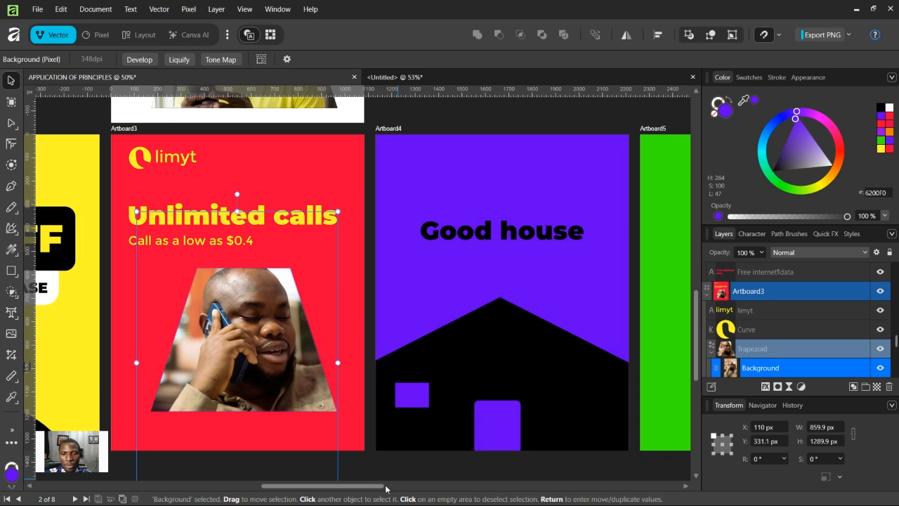
drag(385, 485, 466, 486)
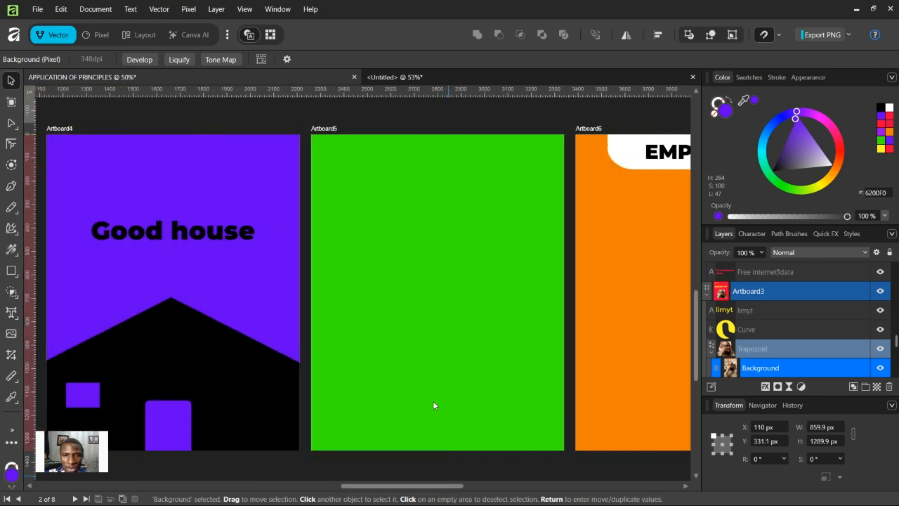
Step: Paste the photo of the man on the phone onto Artboard5 and scale it down to about 486 × 729 px near the upper left
click(324, 128)
key(ctrl+v)
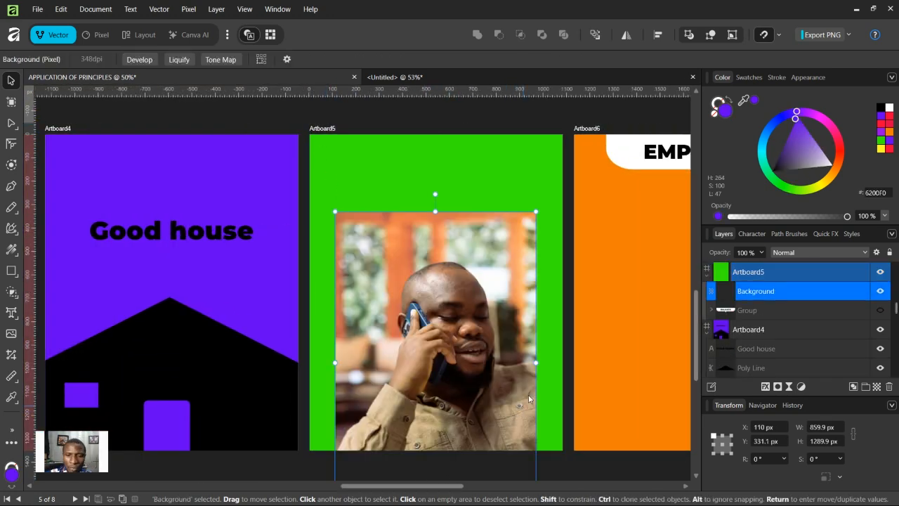
drag(536, 363, 402, 245)
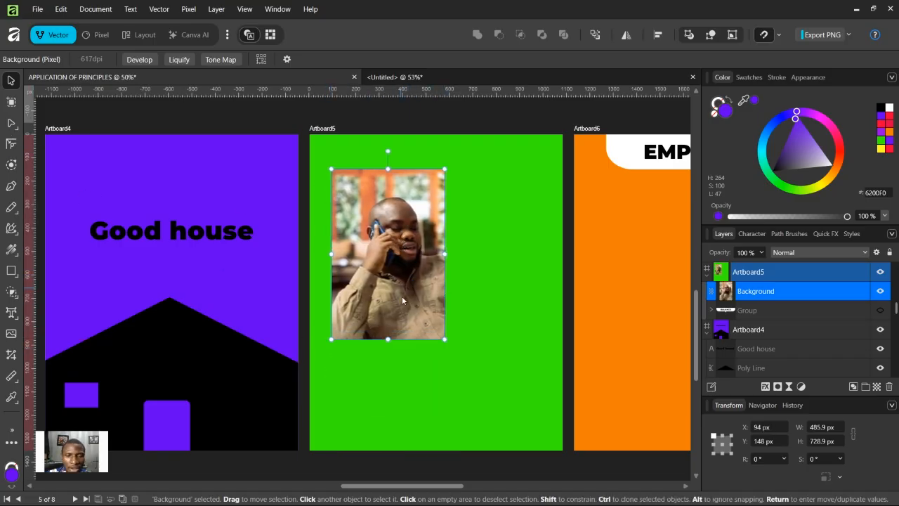
click(11, 312)
drag(452, 167, 515, 310)
key(ctrl+z)
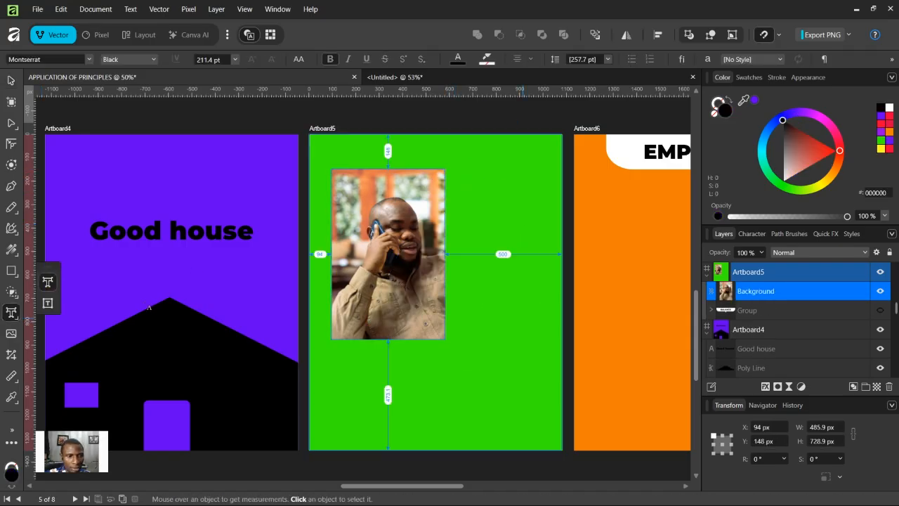
Step: Draw a text frame right of the photo and fill it with the 'What is Lorem Ipsum?' paragraph copied from lipsum.com in the browser
click(48, 302)
drag(455, 169, 550, 339)
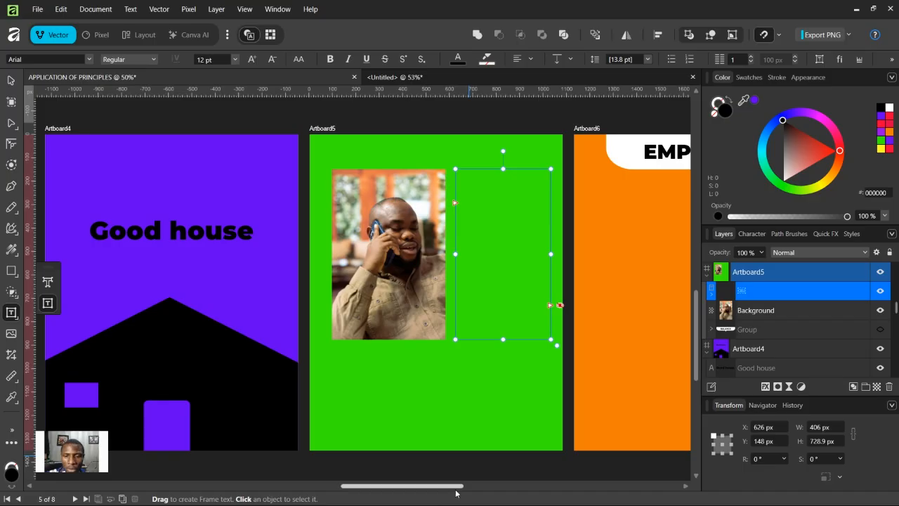
key(super)
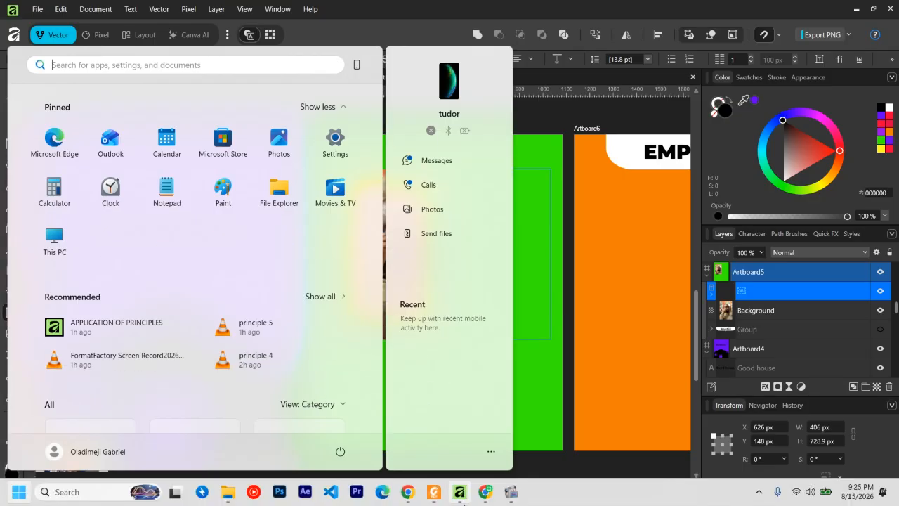
click(485, 491)
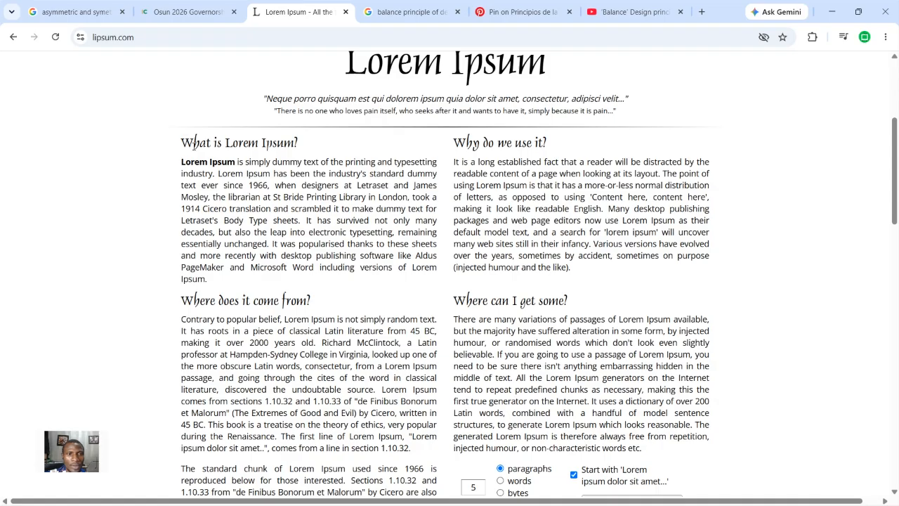
drag(191, 144, 394, 278)
key(ctrl+c)
right_click(371, 240)
click(405, 255)
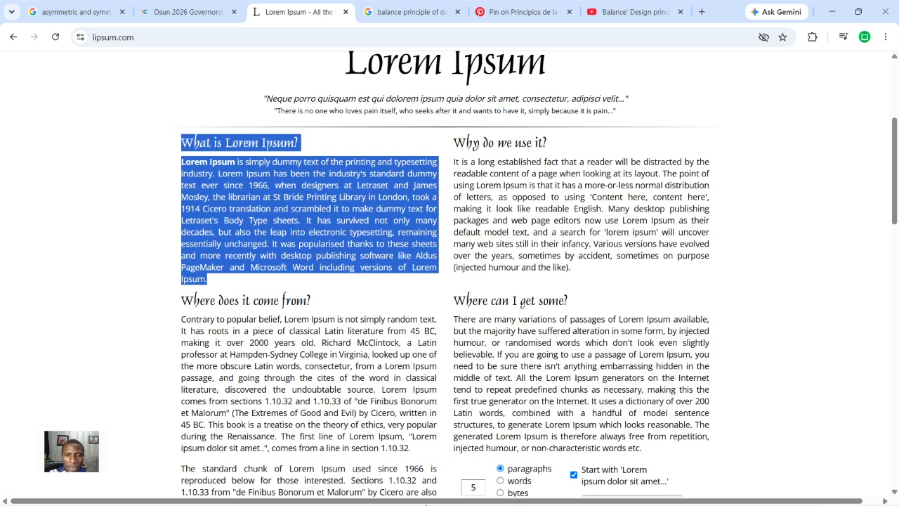
key(super)
click(459, 493)
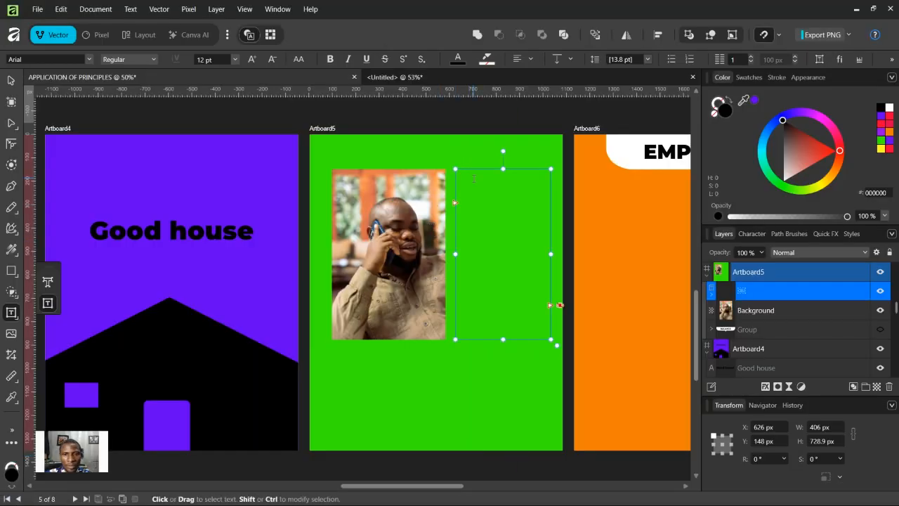
key(ctrl+v)
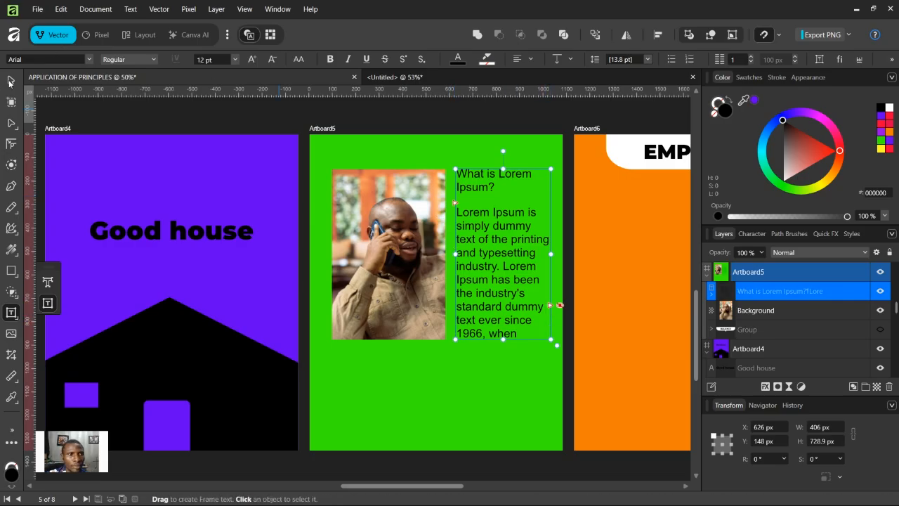
Step: Set the pasted Lorem Ipsum text's font size to 7 pt
key(Escape)
click(236, 60)
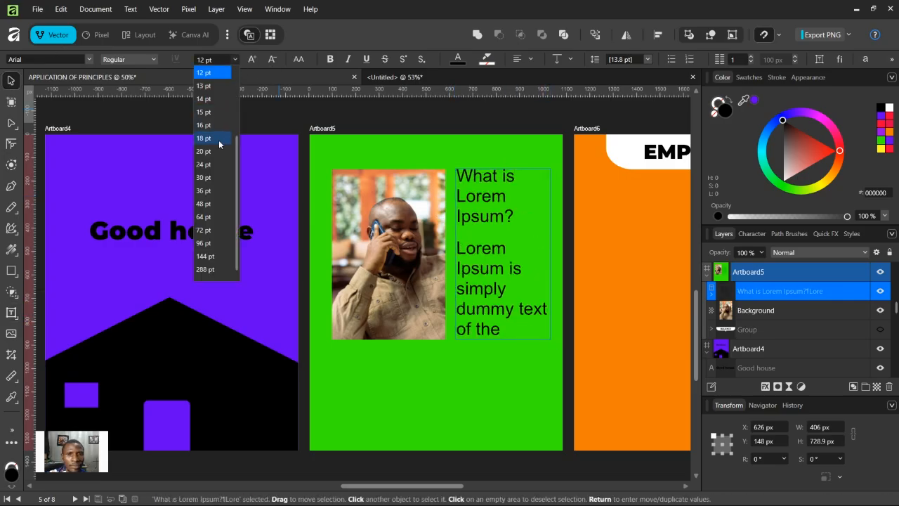
scroll(206, 73, up, 3)
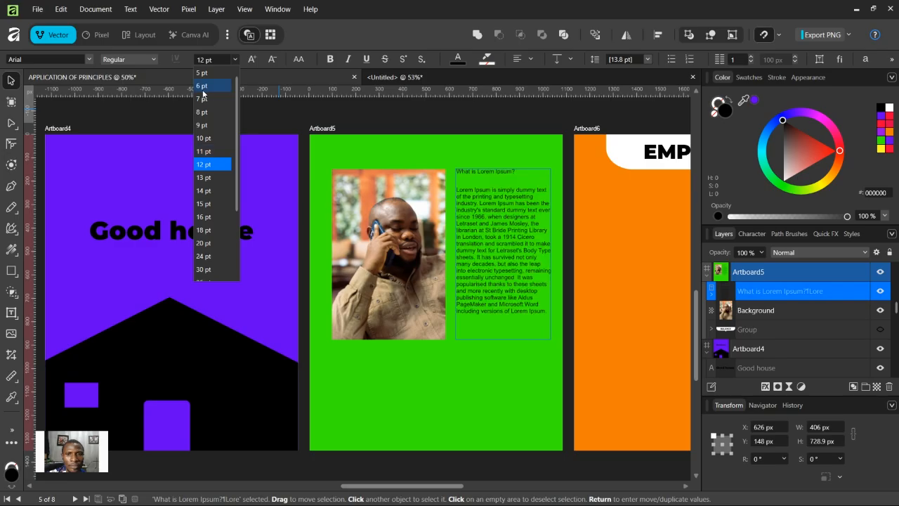
click(203, 99)
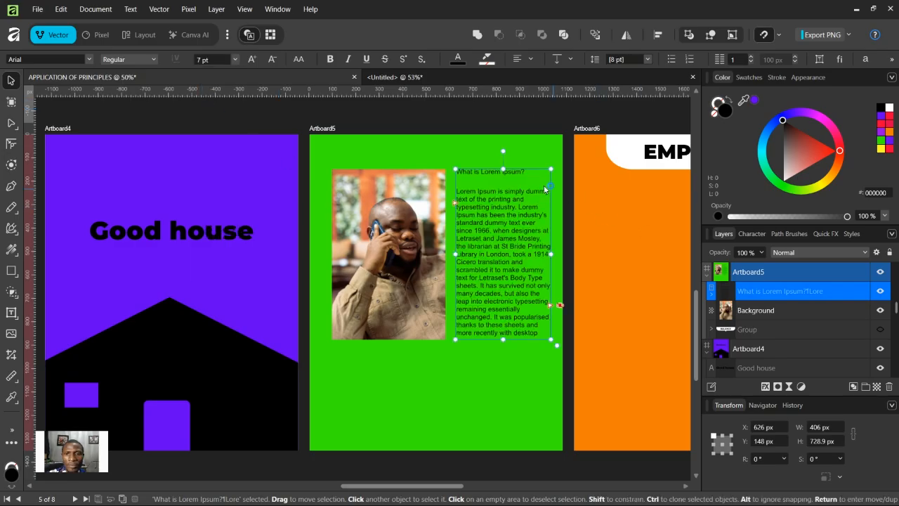
Step: Make the 'What is Lorem Ipsum?' heading line Black weight, then deselect the text
key(t)
drag(525, 171, 441, 168)
click(140, 60)
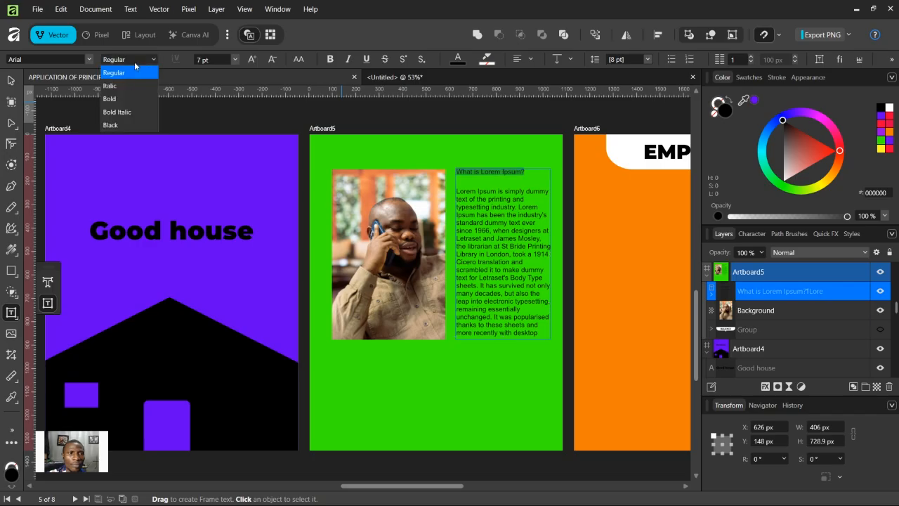
click(121, 125)
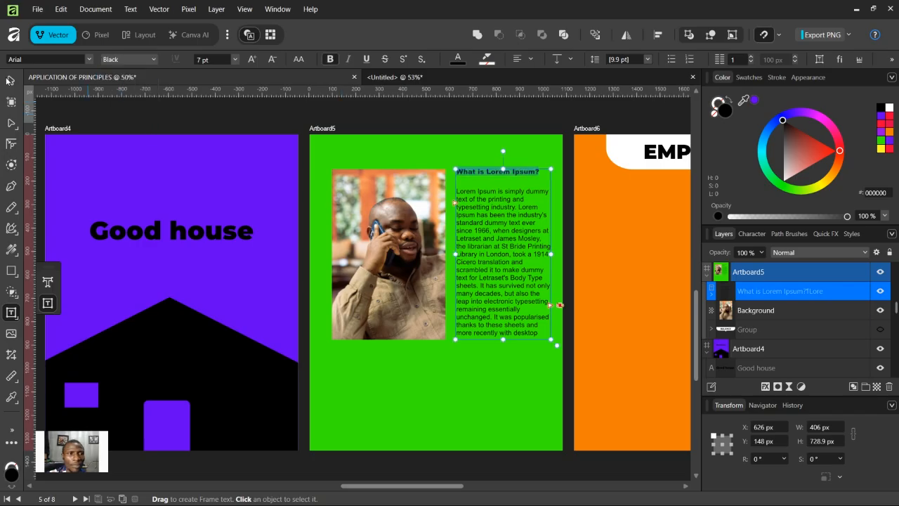
key(Escape)
click(635, 365)
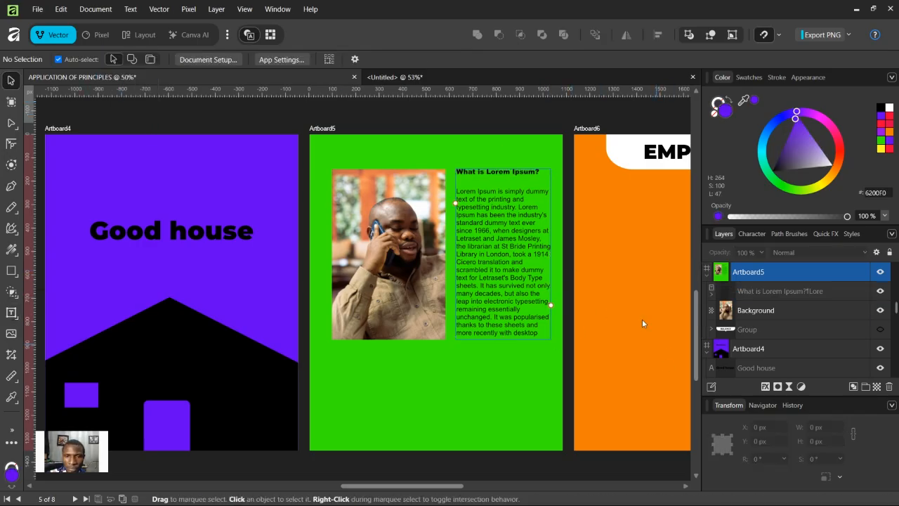
Step: Draw a black rectangle about 938 × 294 px across the artboard below the photo and text
click(510, 151)
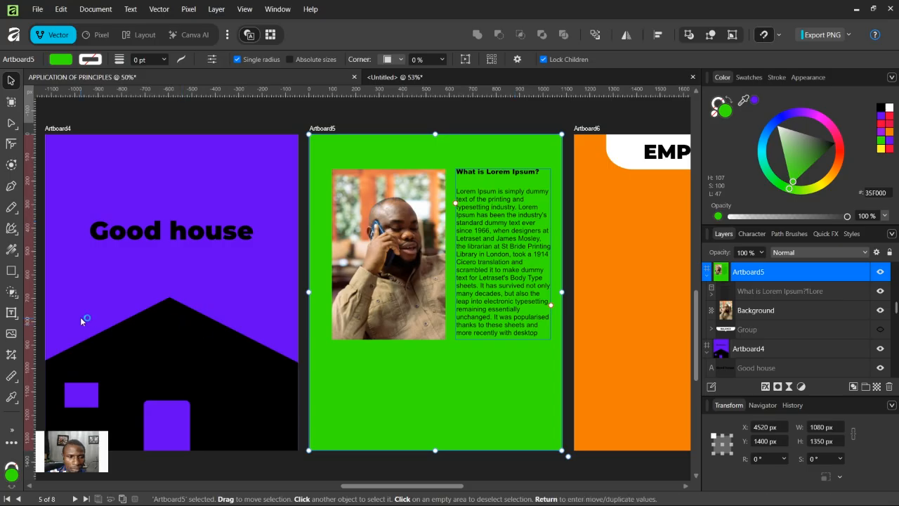
click(11, 270)
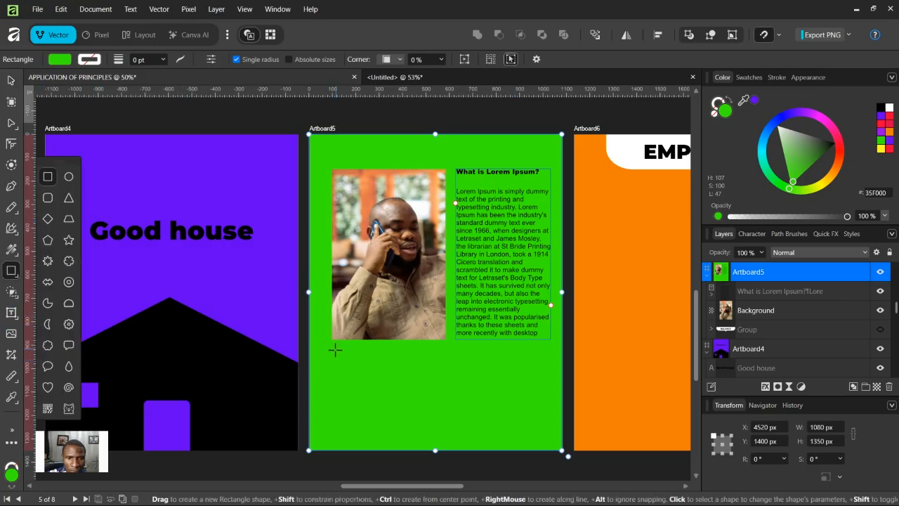
drag(332, 349, 550, 418)
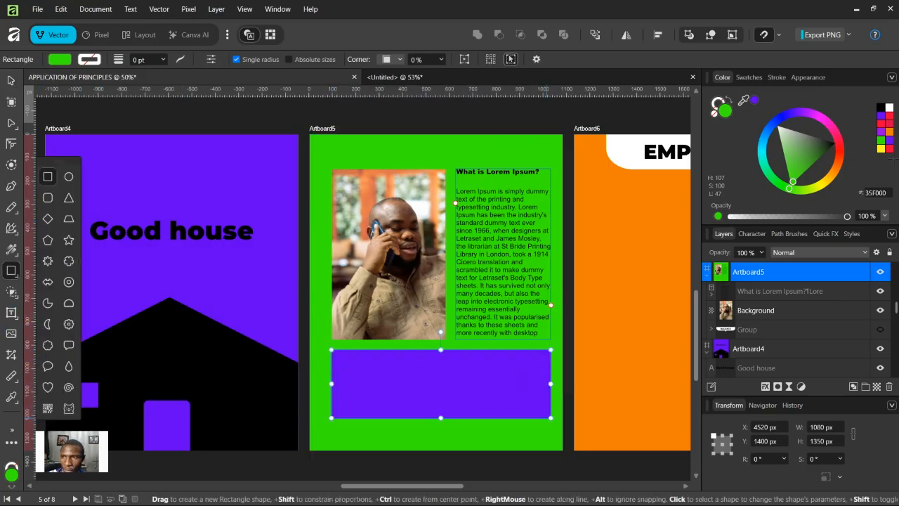
click(882, 110)
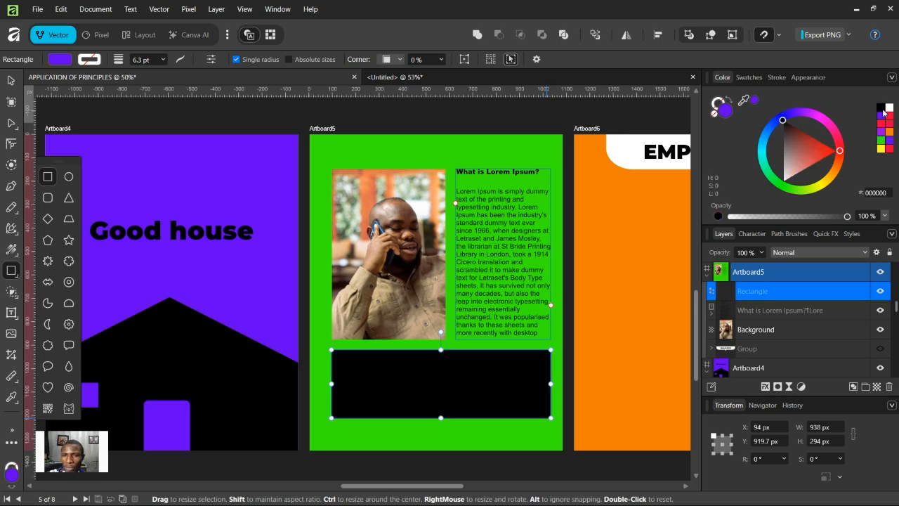
click(11, 81)
Step: Draw a text frame about 890 × 239 px inside the black rectangle's area
click(499, 232)
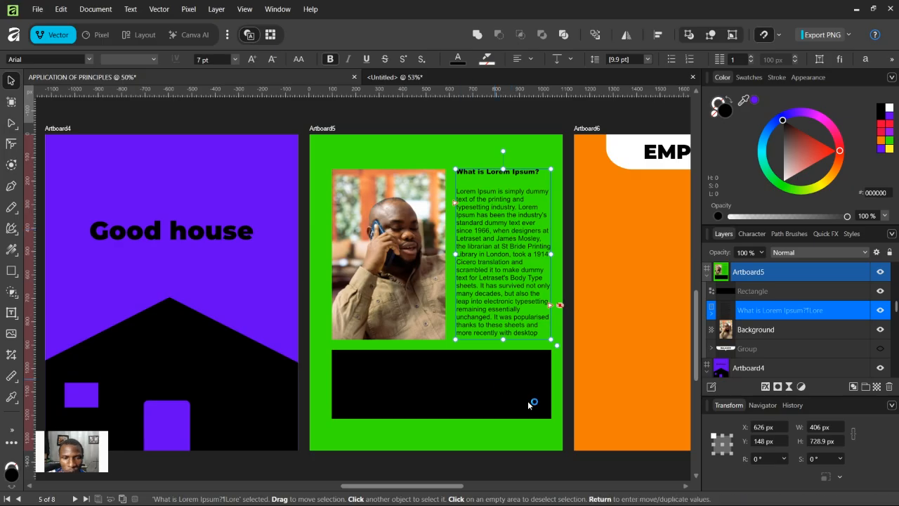
click(10, 102)
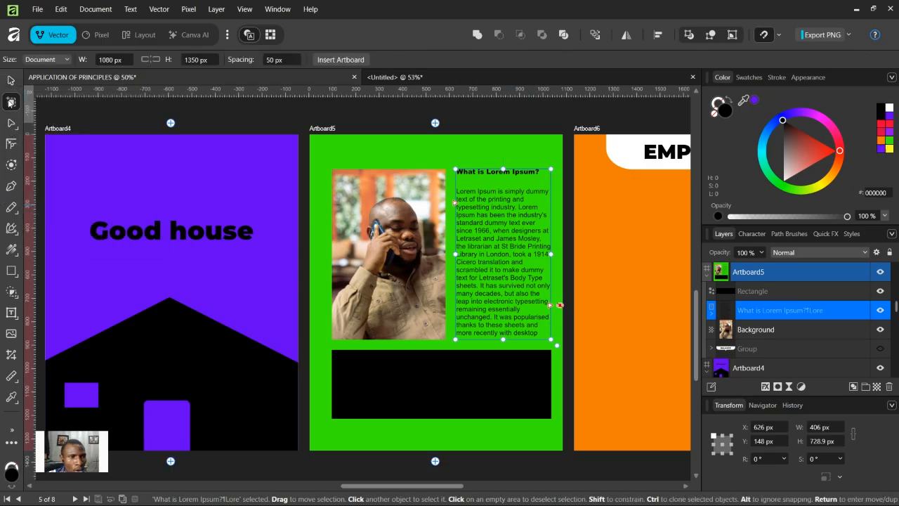
click(16, 316)
drag(332, 355, 537, 409)
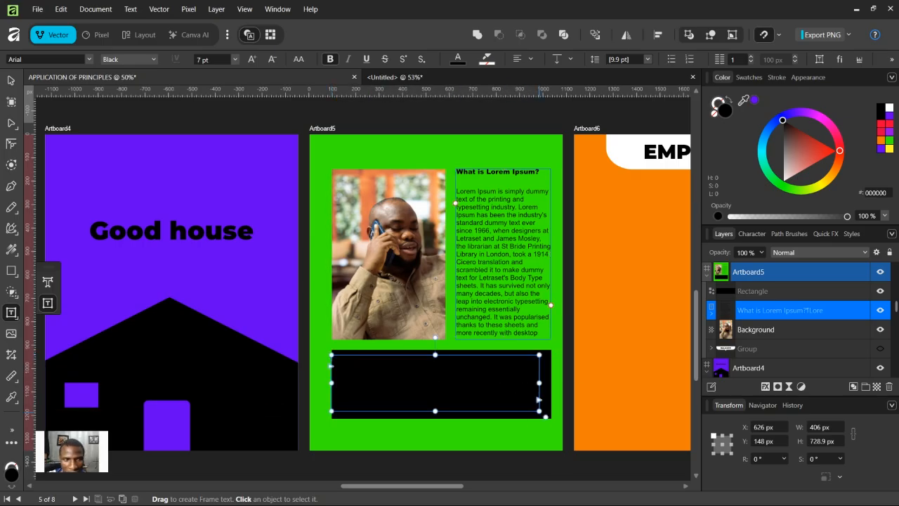
key(Escape)
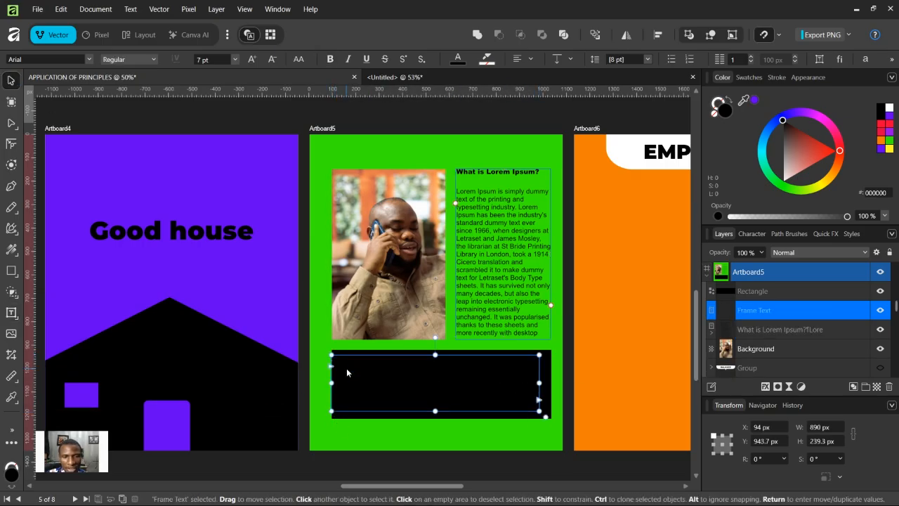
key(ctrl+v)
key(ctrl+z)
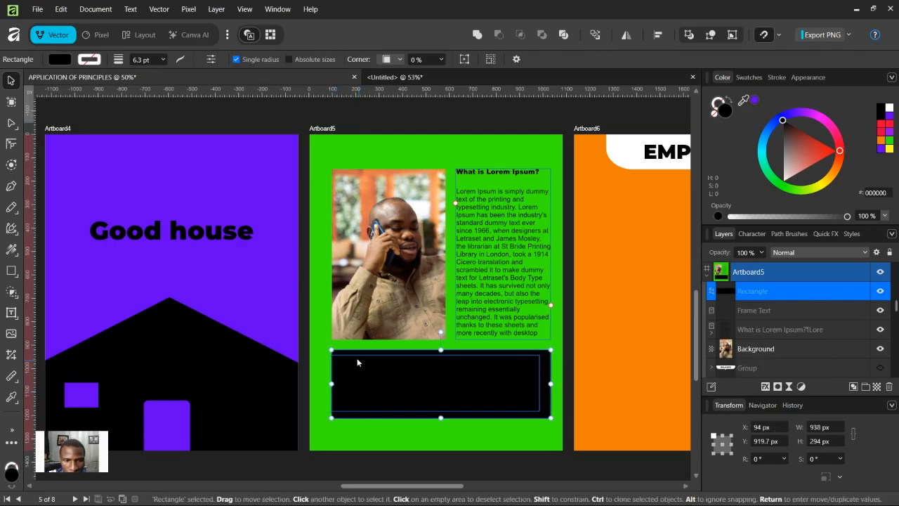
click(365, 426)
click(343, 414)
mouse_move(343, 413)
mouse_down()
mouse_move(356, 409)
mouse_move(341, 408)
mouse_up()
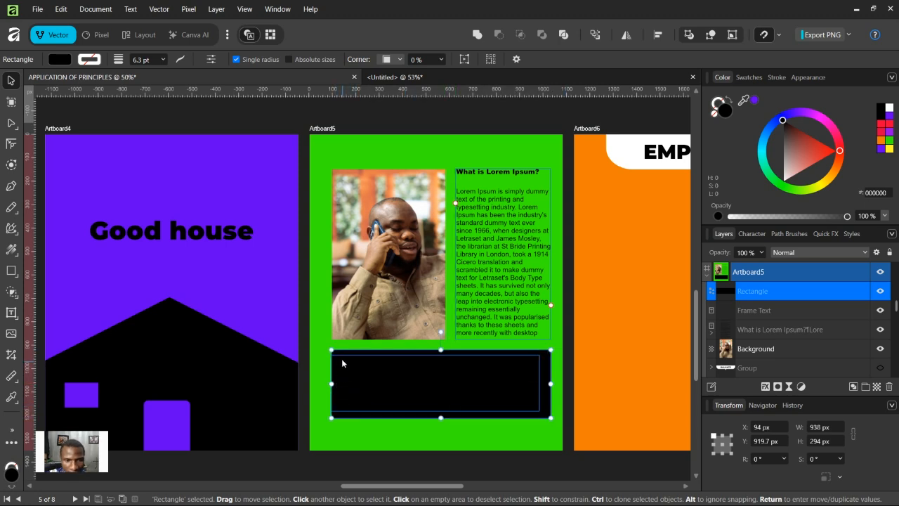
Step: Select the black rectangle and delete it, keeping the lower text frame
click(759, 311)
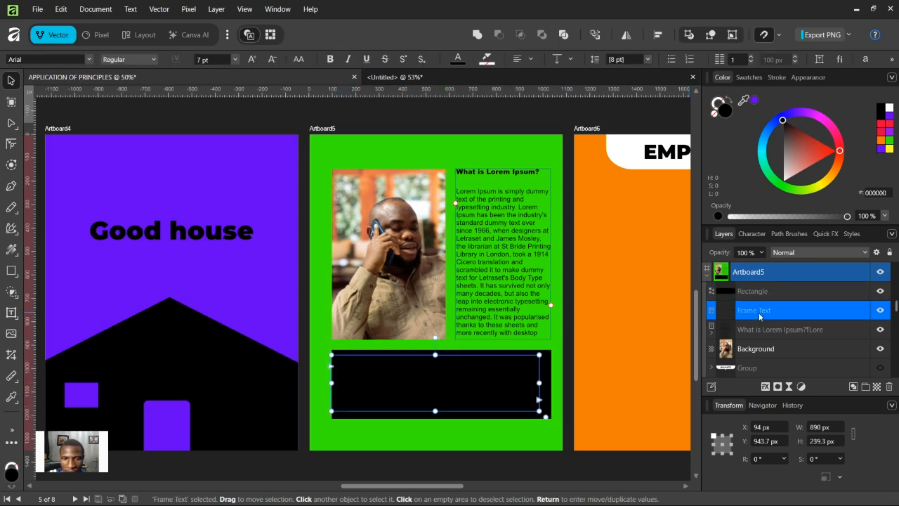
double_click(363, 357)
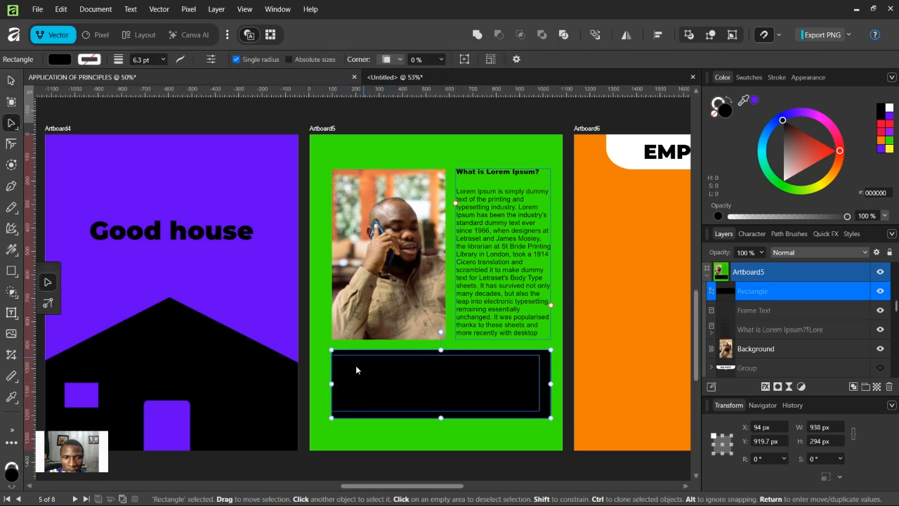
click(773, 310)
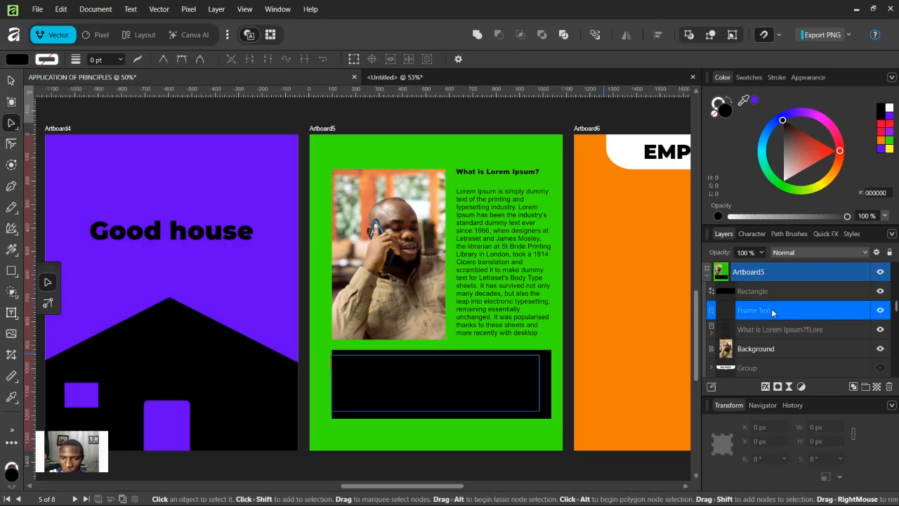
click(502, 358)
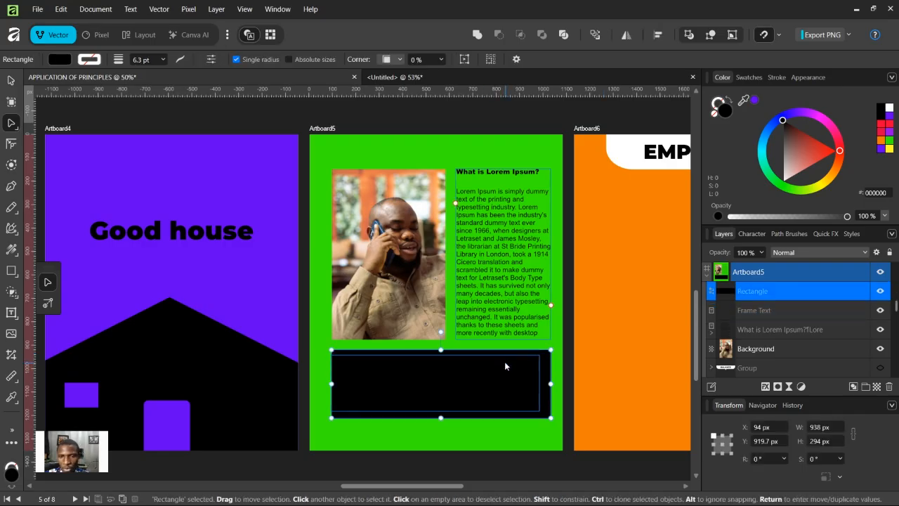
key(Delete)
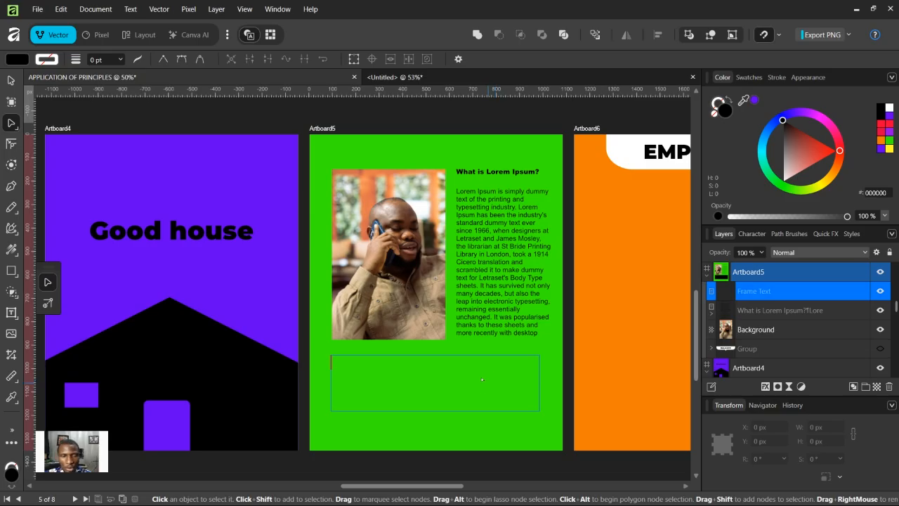
Step: Paste the Lorem Ipsum text into the lower text frame and remove the blank lines before its paragraph
key(ctrl+v)
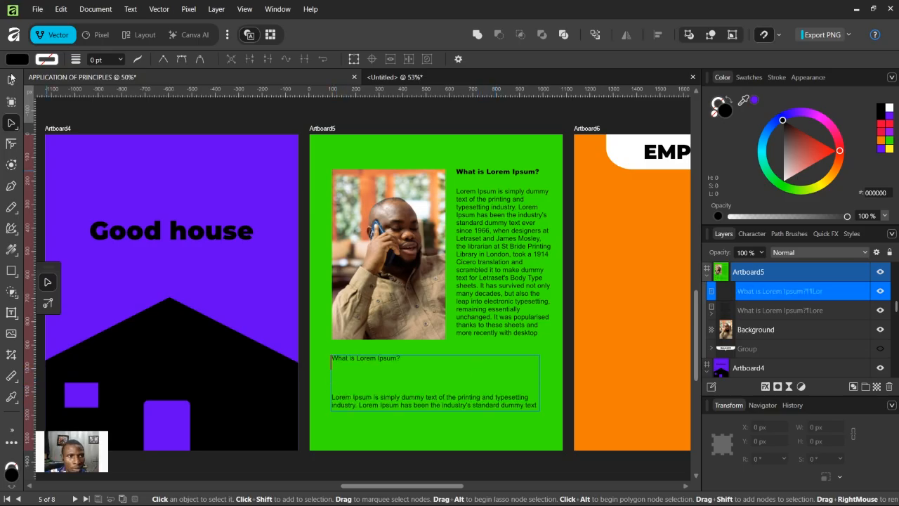
click(10, 79)
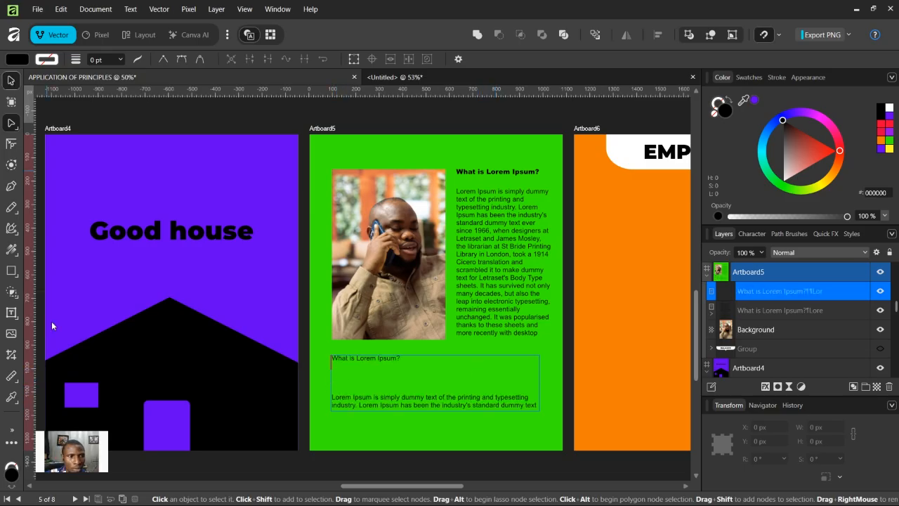
click(12, 312)
click(49, 285)
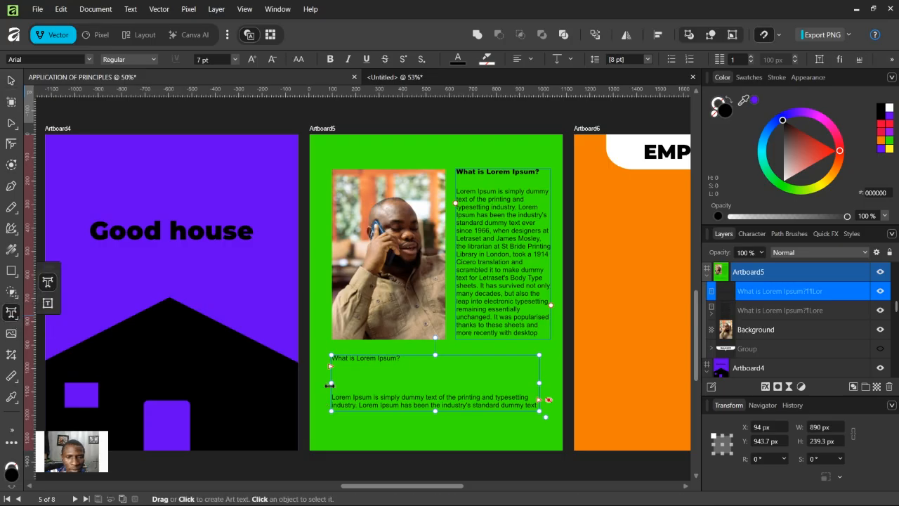
key(BackSpace)
key(BackSpace)
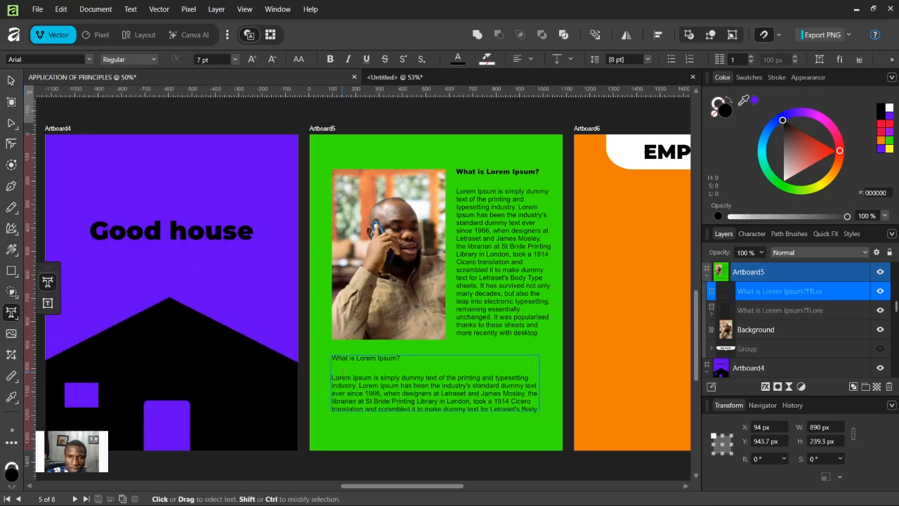
Step: Undo the last two edits to the lower text frame and leave text editing
key(ctrl+z)
key(ctrl+z)
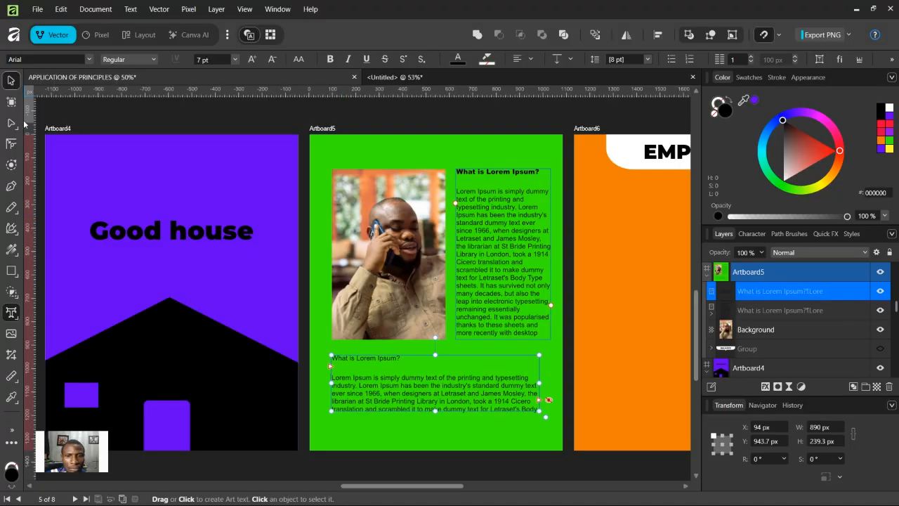
key(Escape)
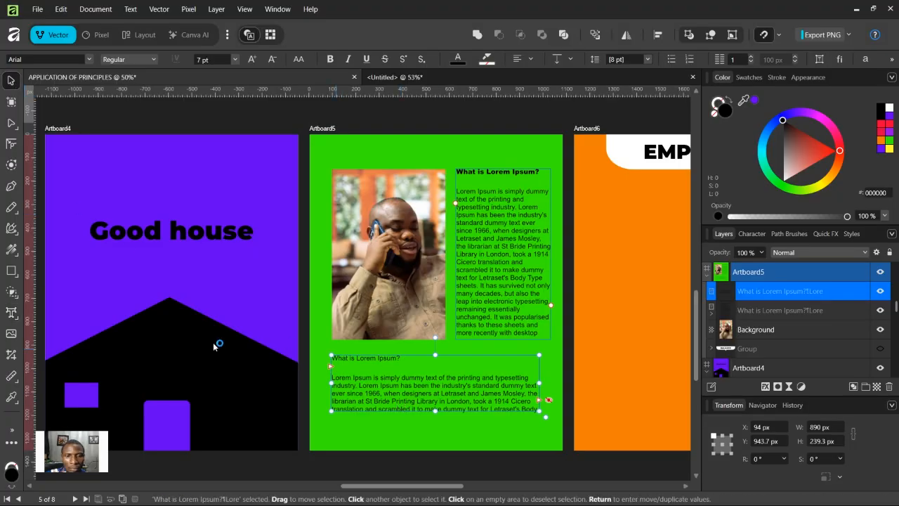
Step: Draw a rectangle about 938 × 312 px over the lower text frame area on Artboard5
click(11, 271)
drag(332, 346, 550, 419)
key(v)
Step: Reorder the layers so the lower text frame sits above the new rectangle
drag(762, 312, 763, 295)
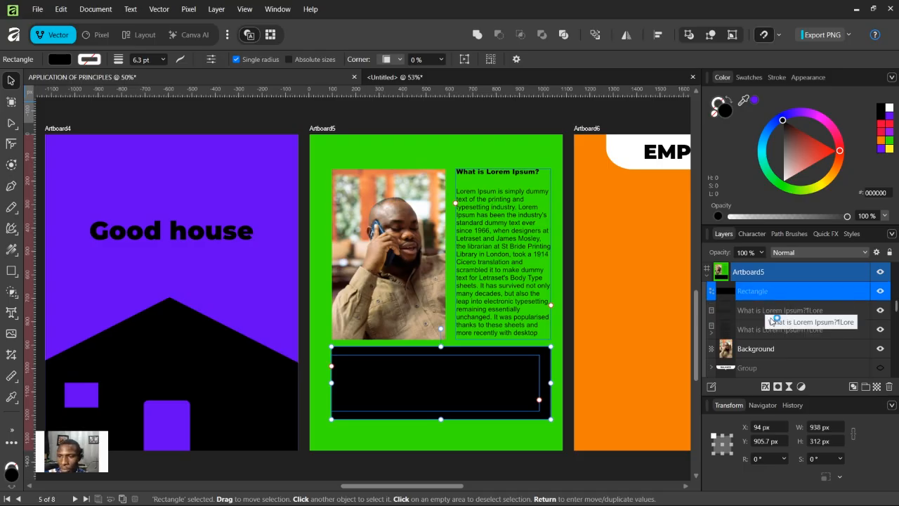
double_click(771, 311)
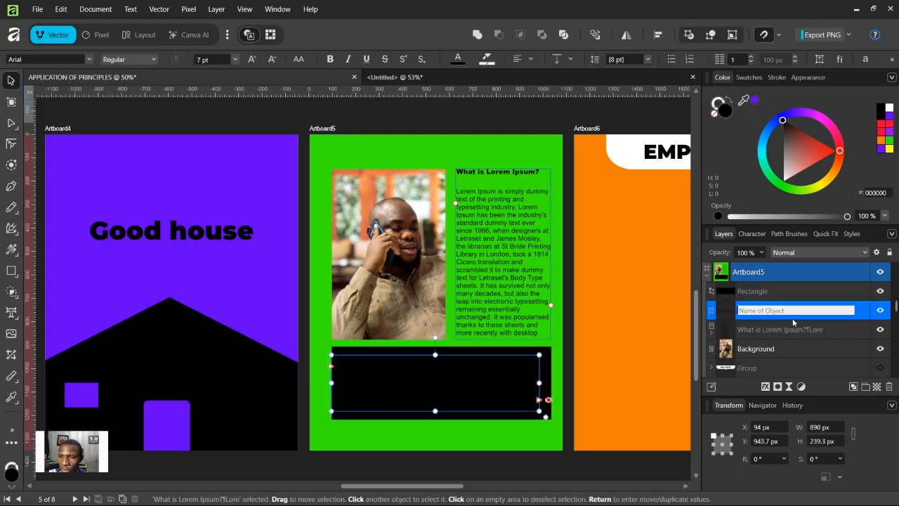
key(Escape)
drag(827, 307, 813, 285)
Step: Colour the lower text frame's text green (35F000)
click(889, 108)
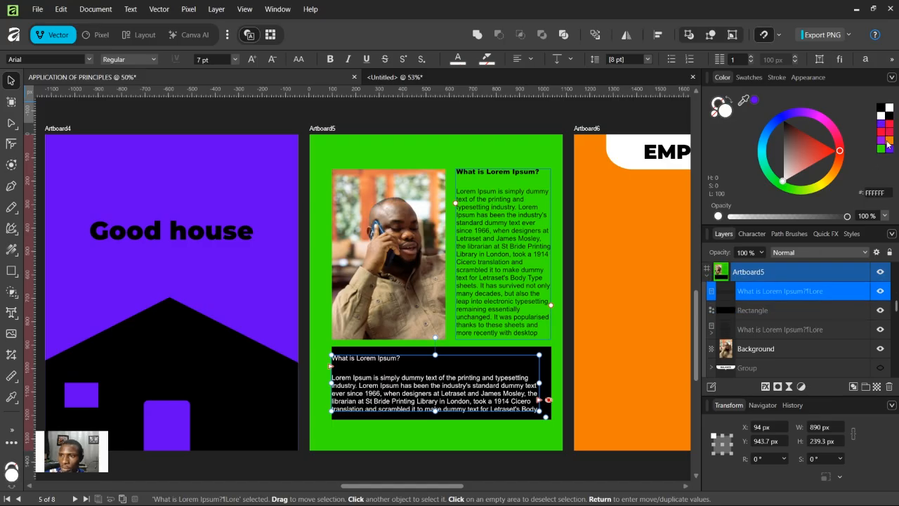
click(887, 140)
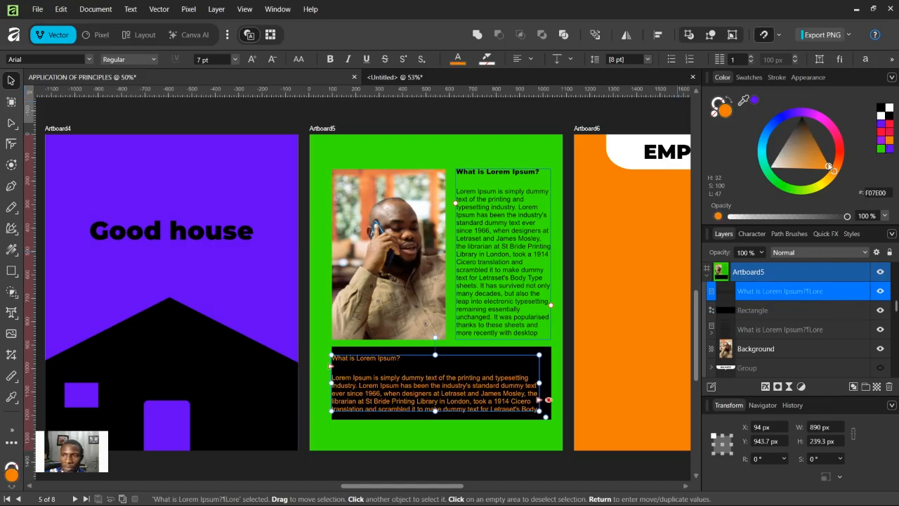
click(880, 148)
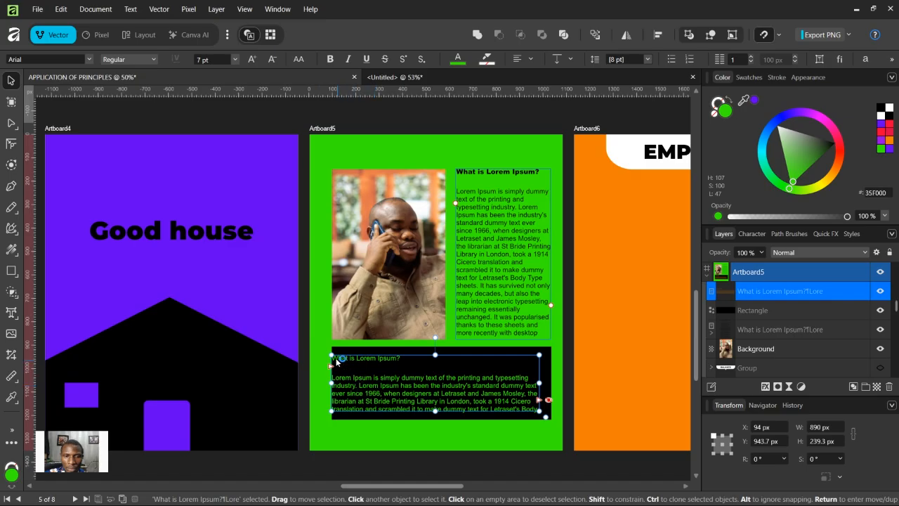
Step: Resize the lower text frame to about 844 × 207 px so it fits inside the black rectangle
drag(332, 355, 343, 363)
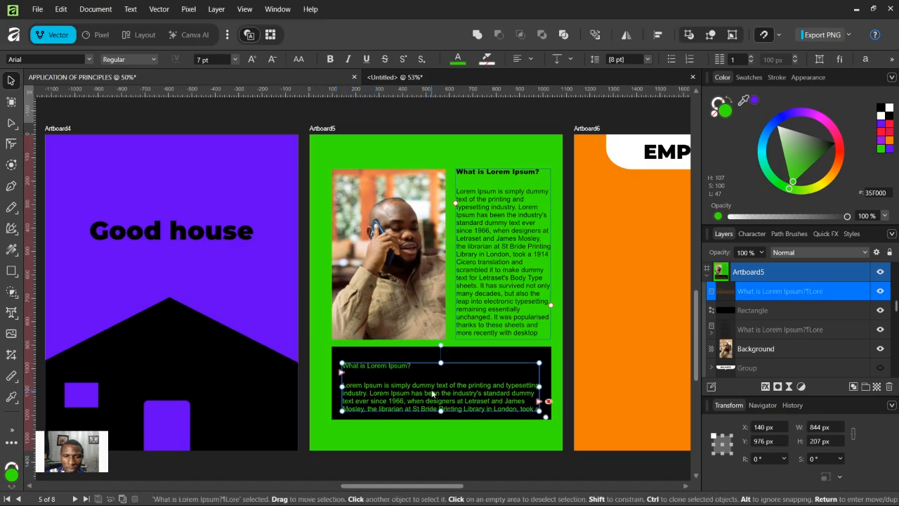
click(592, 359)
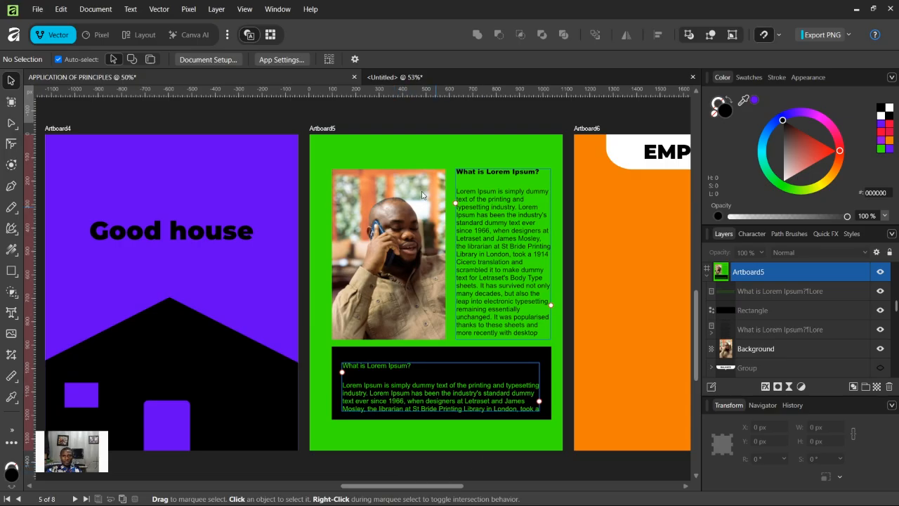
click(391, 137)
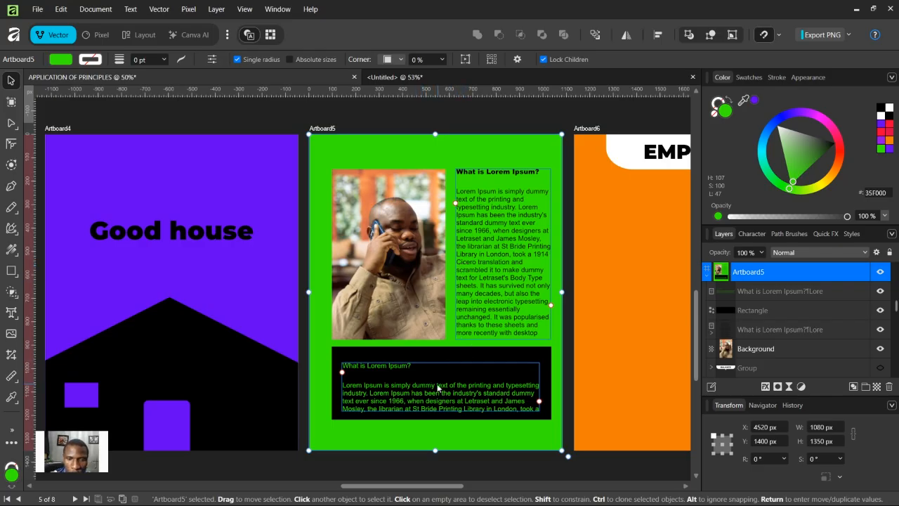
drag(437, 384, 437, 379)
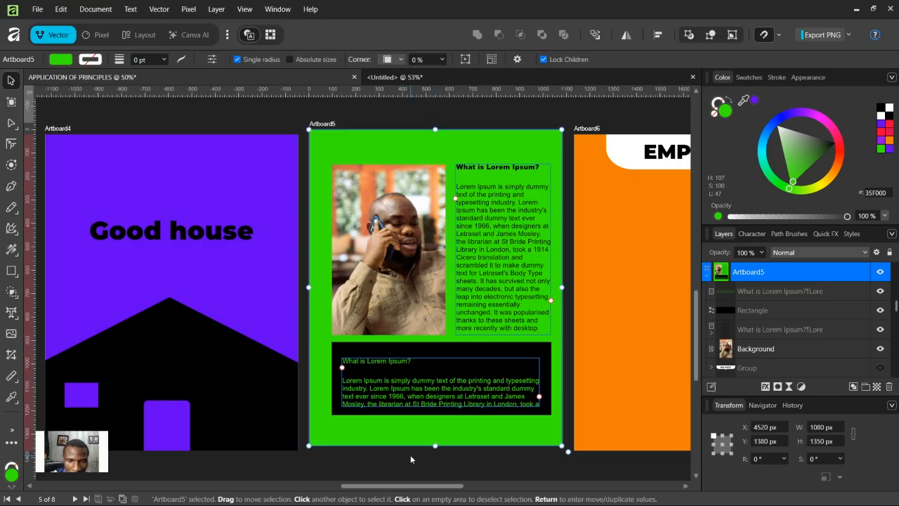
key(ctrl+z)
click(410, 463)
Step: Move the lower text frame slightly upward within the black rectangle
click(424, 406)
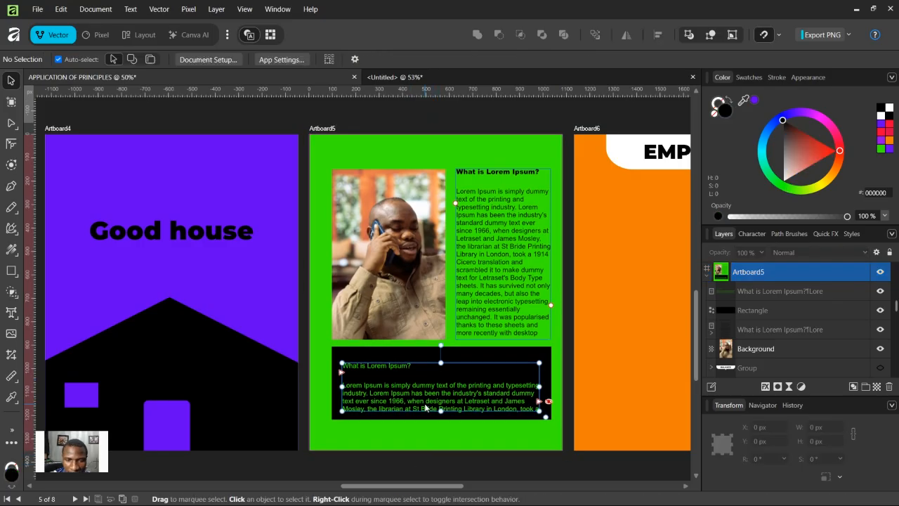
drag(422, 405, 423, 401)
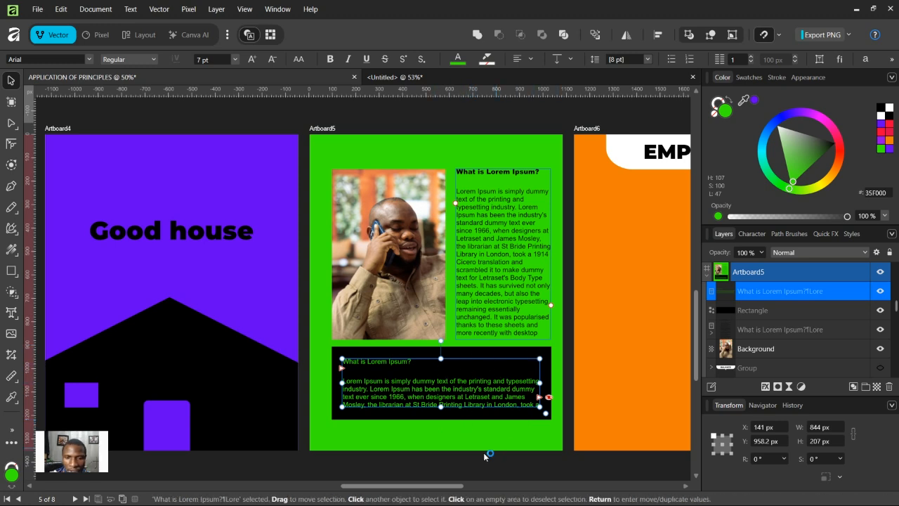
Step: Hide the EMPHASIS heading and its speech-bubble shape on Artboard6
drag(451, 485, 516, 483)
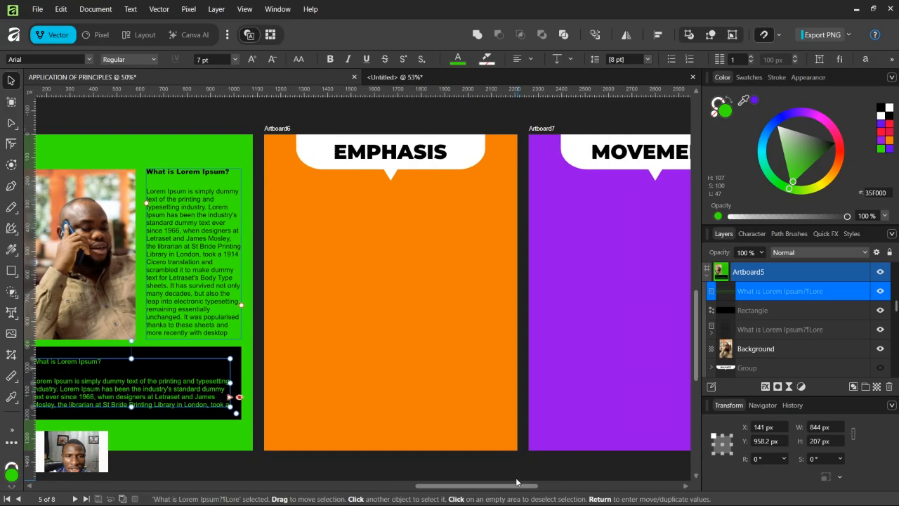
click(406, 162)
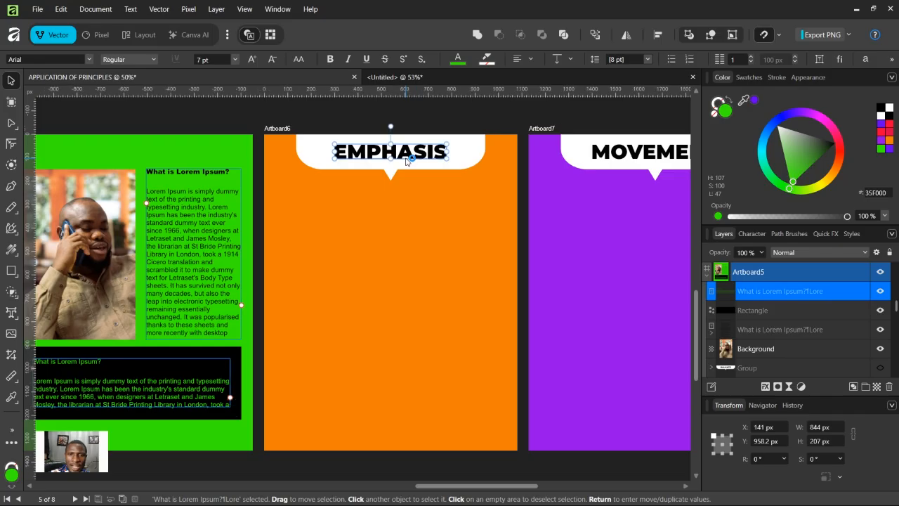
drag(376, 106, 444, 181)
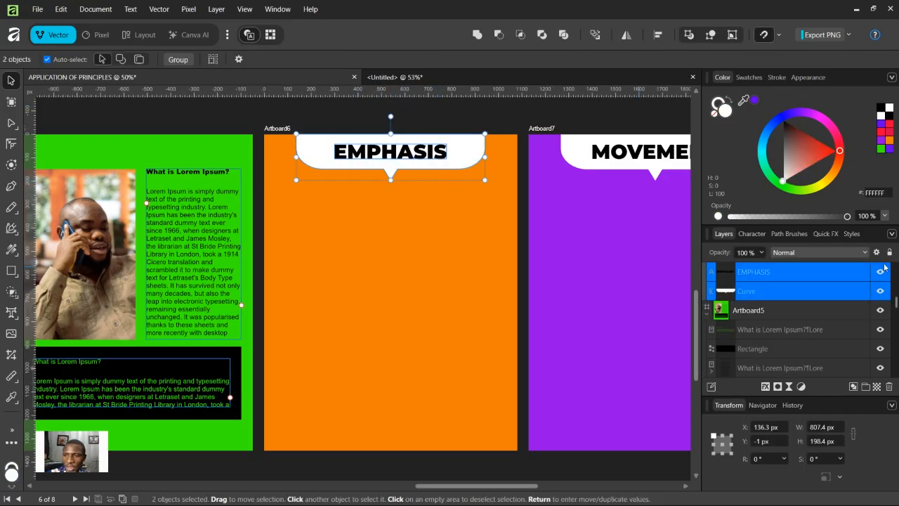
click(880, 292)
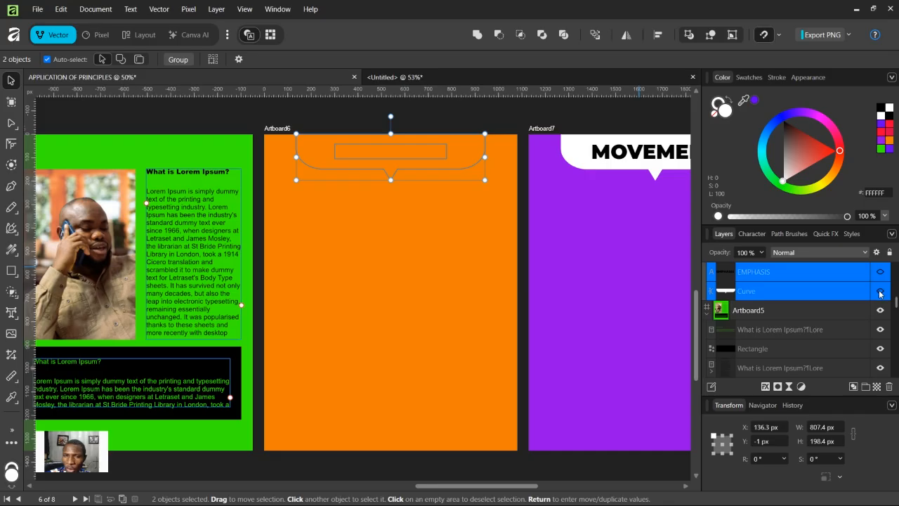
click(408, 110)
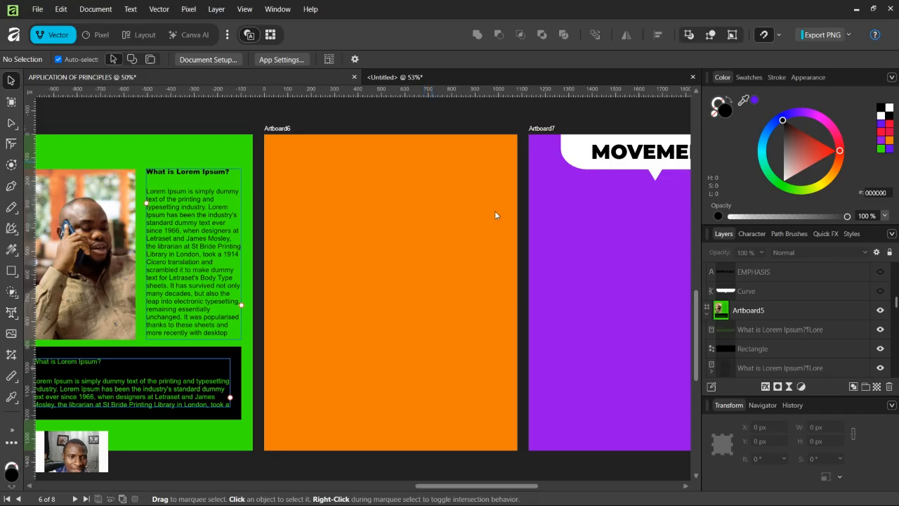
Step: Copy the MOVEMENT heading from Artboard7 onto the middle of Artboard6
click(627, 154)
drag(627, 155, 375, 228)
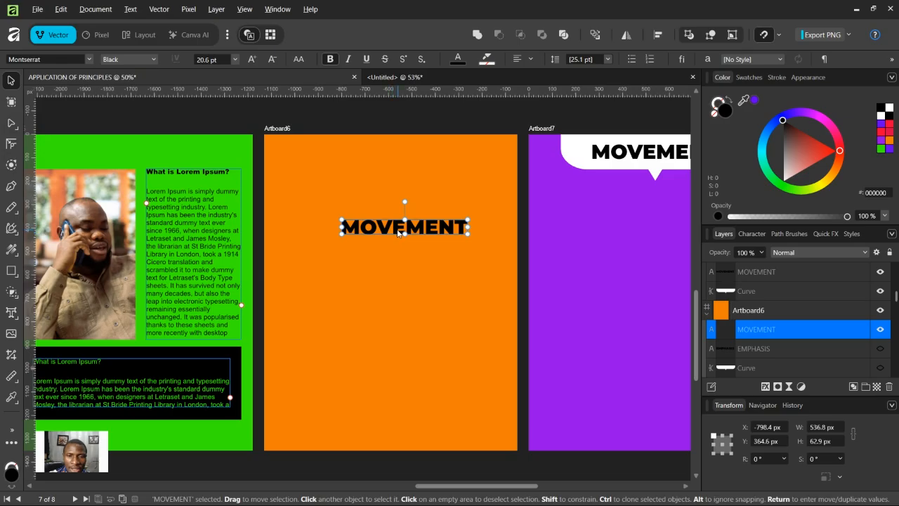
double_click(398, 230)
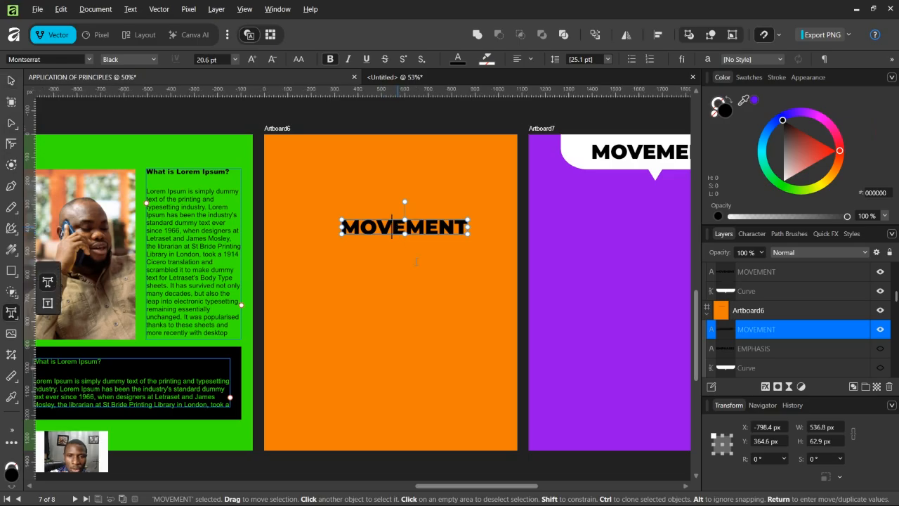
click(11, 80)
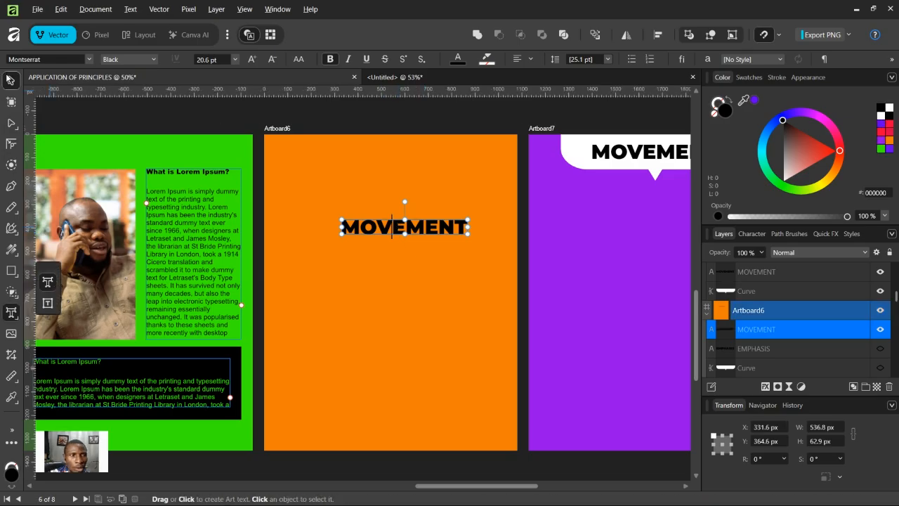
Step: Duplicate the MOVEMENT text below itself and replace the copy's text with IS
drag(441, 229, 441, 250)
key(t)
double_click(436, 243)
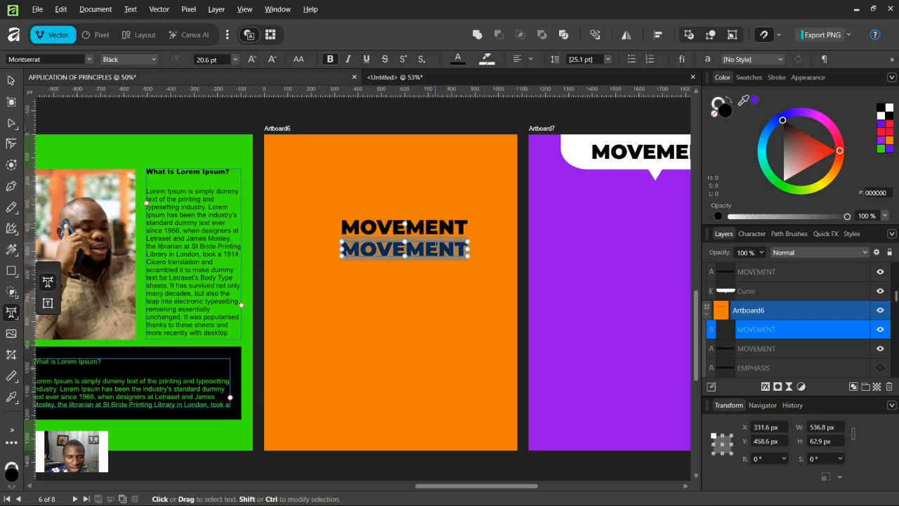
key(BackSpace)
key(BackSpace)
key(BackSpace)
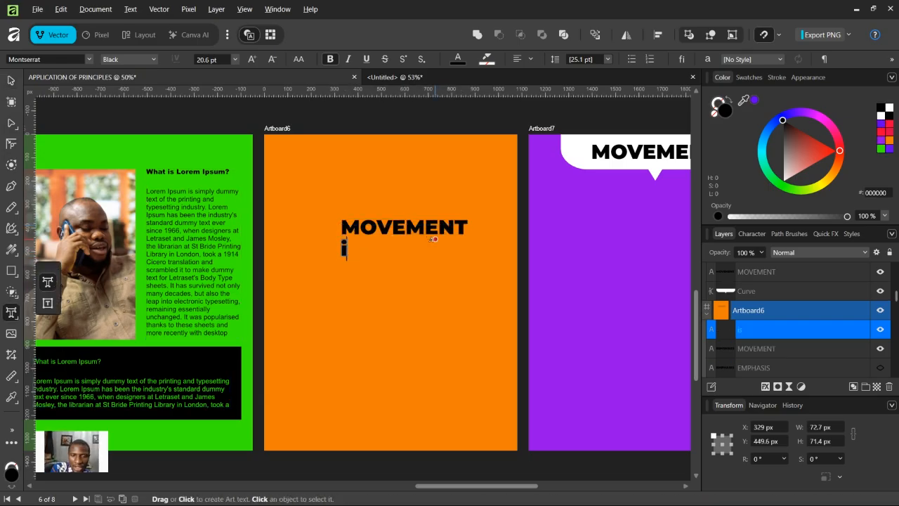
text(IS)
key(Escape)
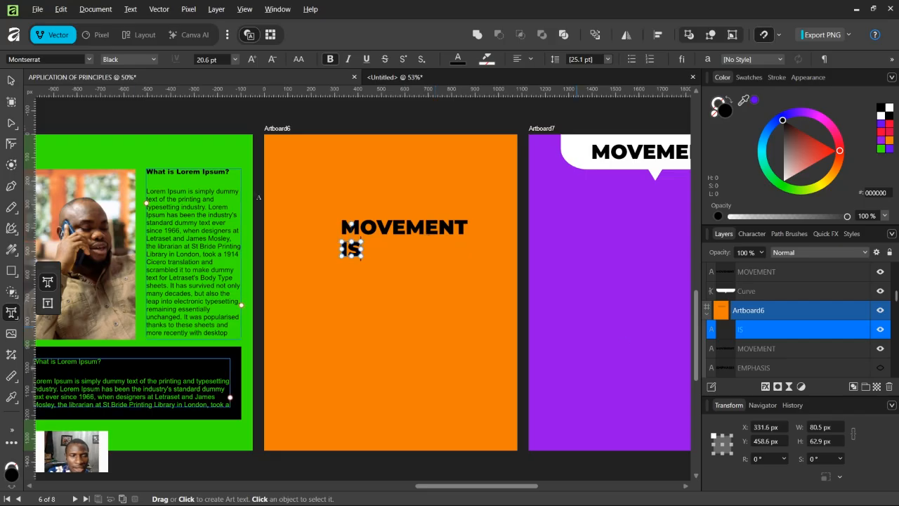
Step: Duplicate IS below itself, retype the copy as KEY and enlarge it to 85 pt across the artboard
click(11, 81)
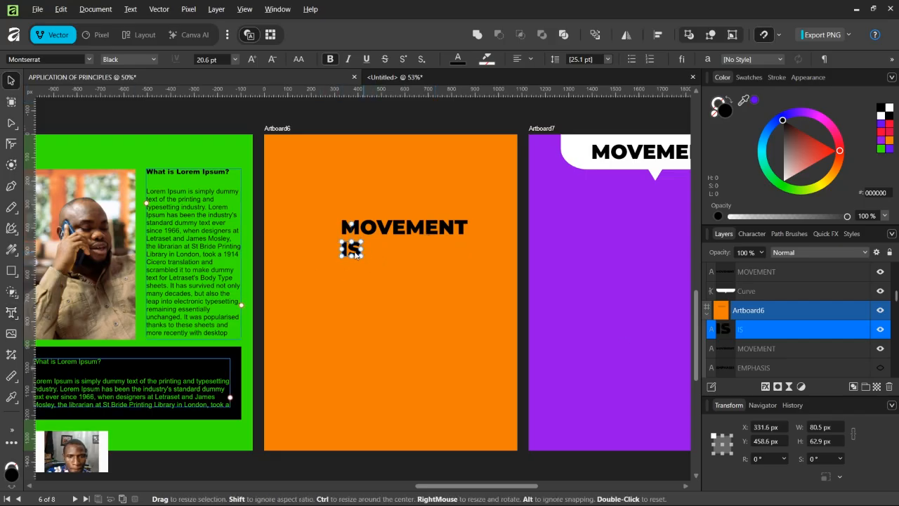
drag(355, 250, 357, 273)
text(t)
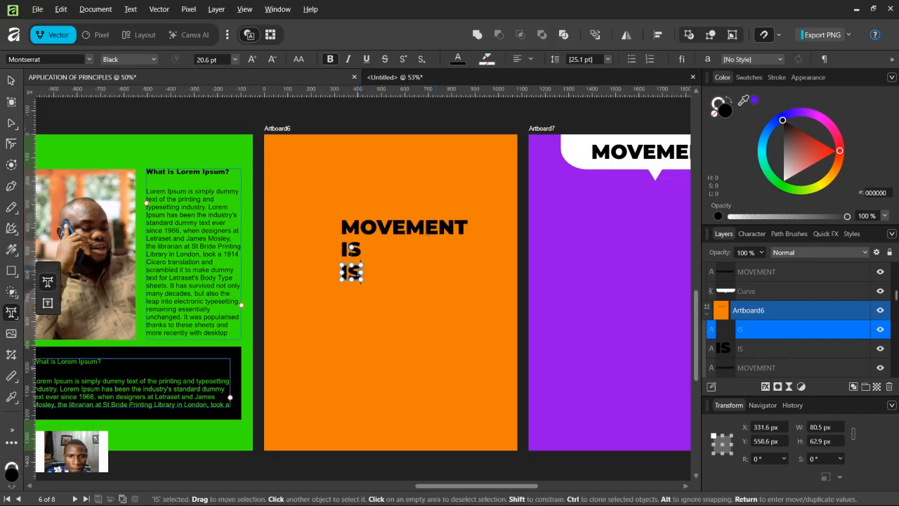
text(KEY)
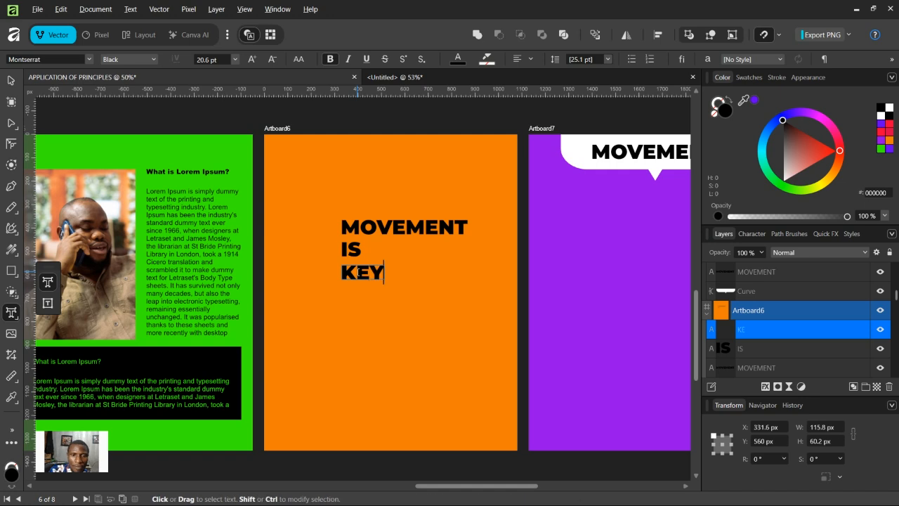
key(Escape)
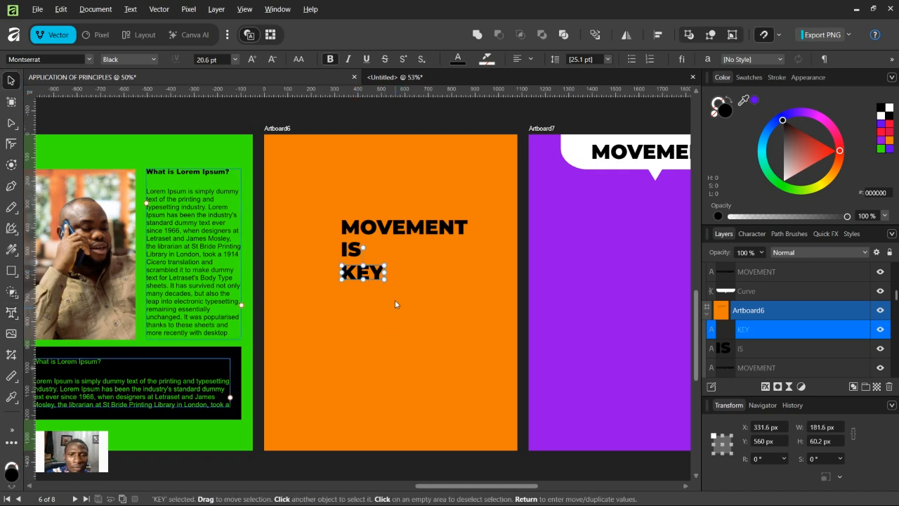
drag(387, 283, 485, 425)
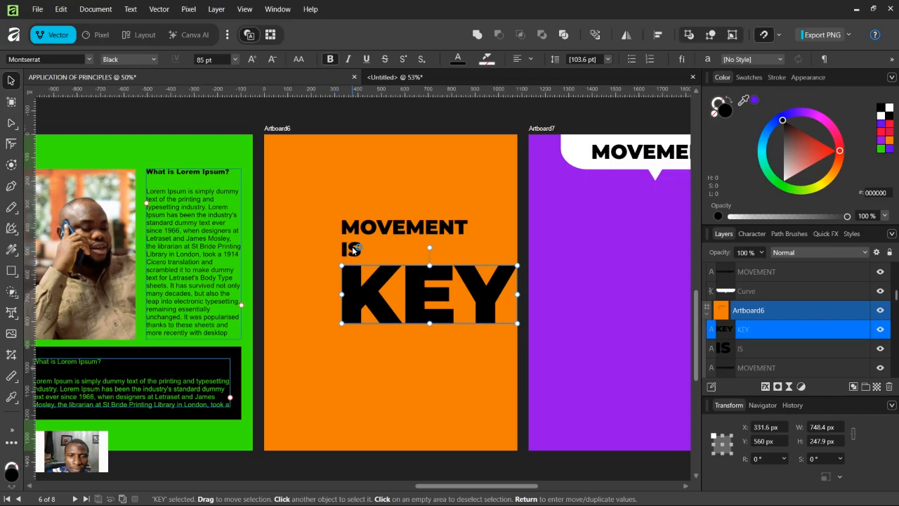
Step: Select the MOVEMENT, IS and KEY lines and distribute them vertically with Align
click(359, 247)
shift+click(395, 227)
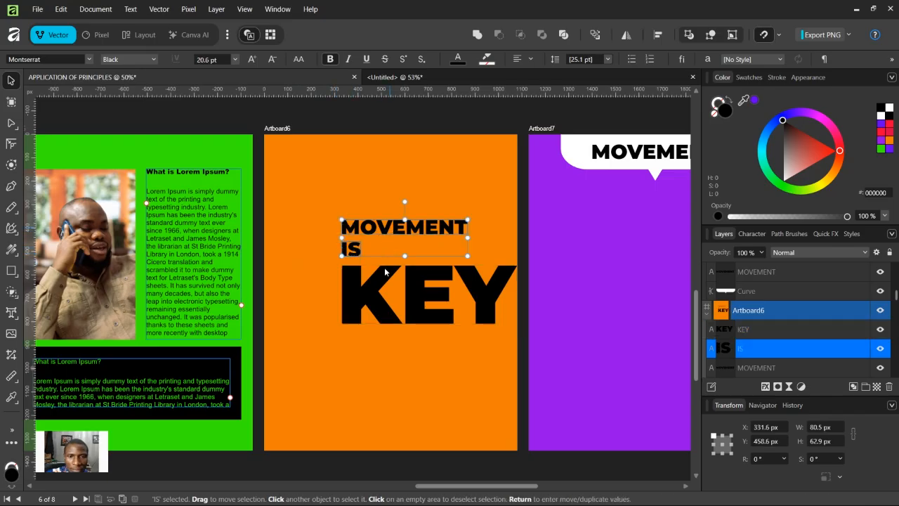
click(385, 349)
click(364, 227)
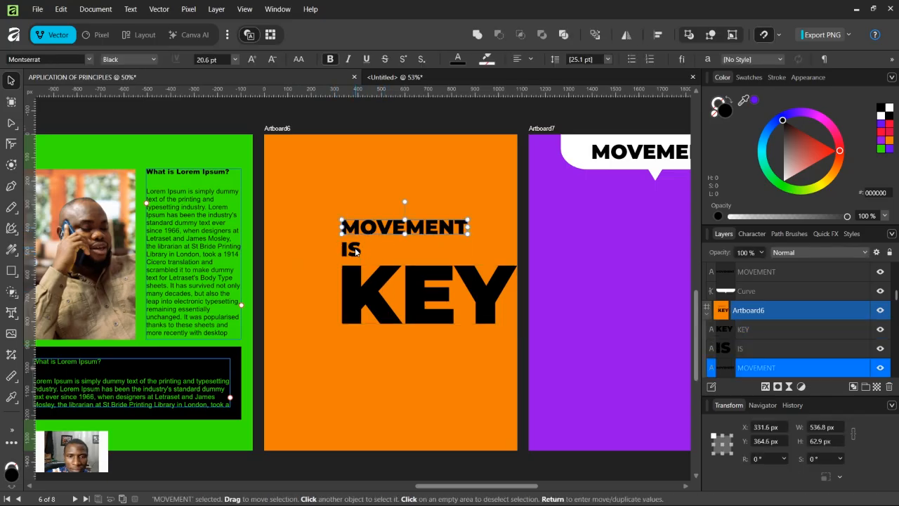
shift+click(355, 250)
shift+click(375, 283)
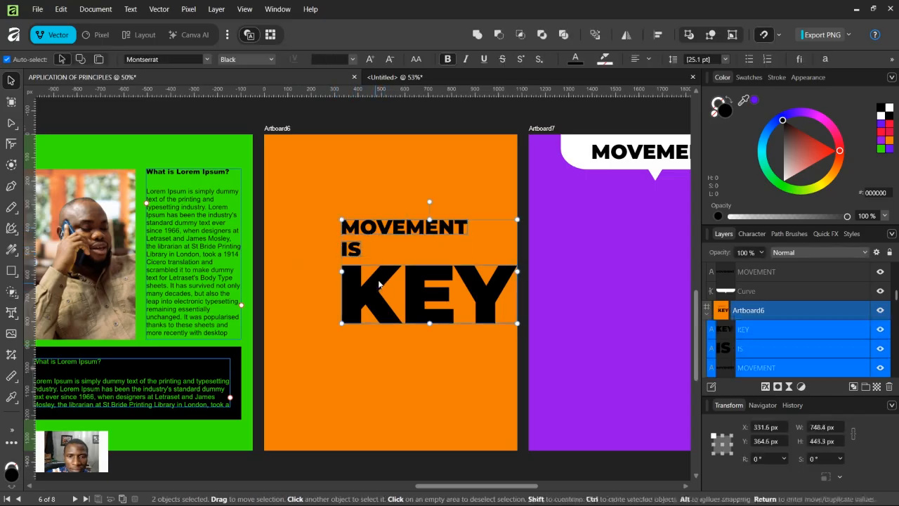
click(657, 35)
click(724, 78)
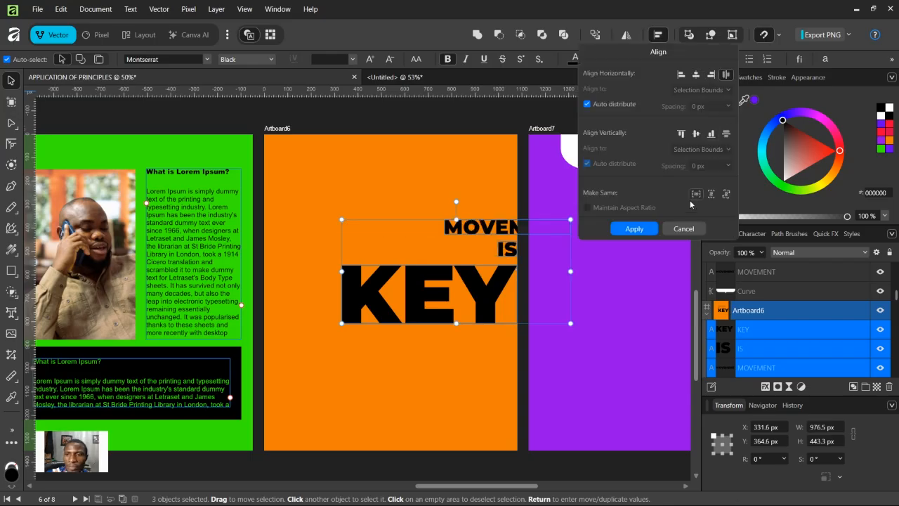
click(684, 228)
click(658, 35)
click(726, 133)
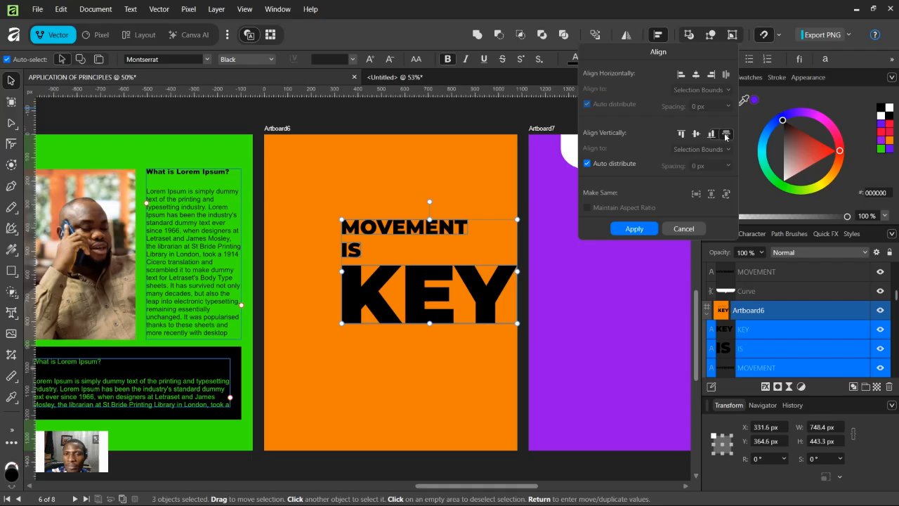
click(645, 230)
Step: Move the three-line text block left and scale it to about 897 × 531 px
drag(479, 281, 424, 289)
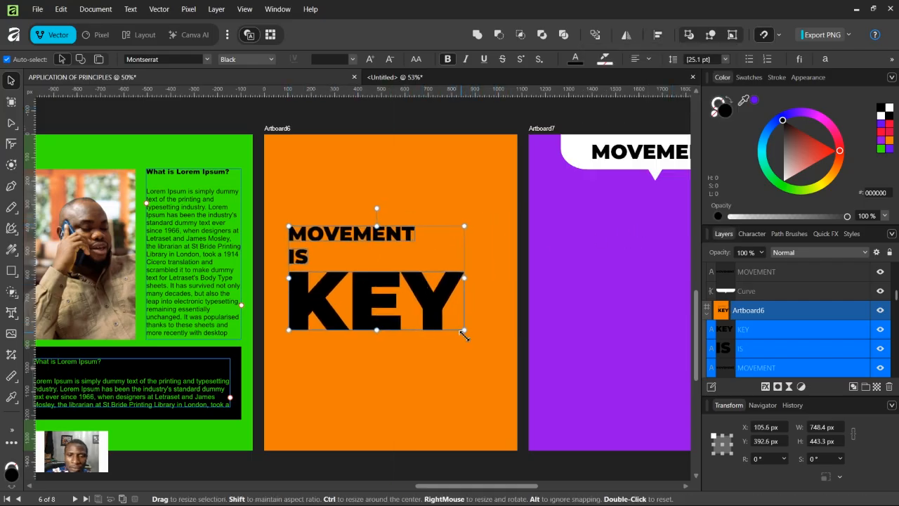
drag(463, 331, 487, 373)
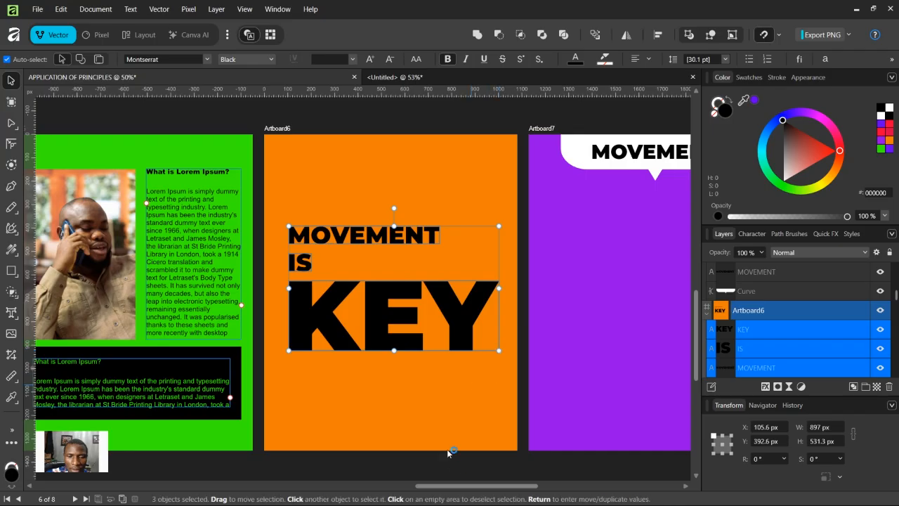
click(446, 472)
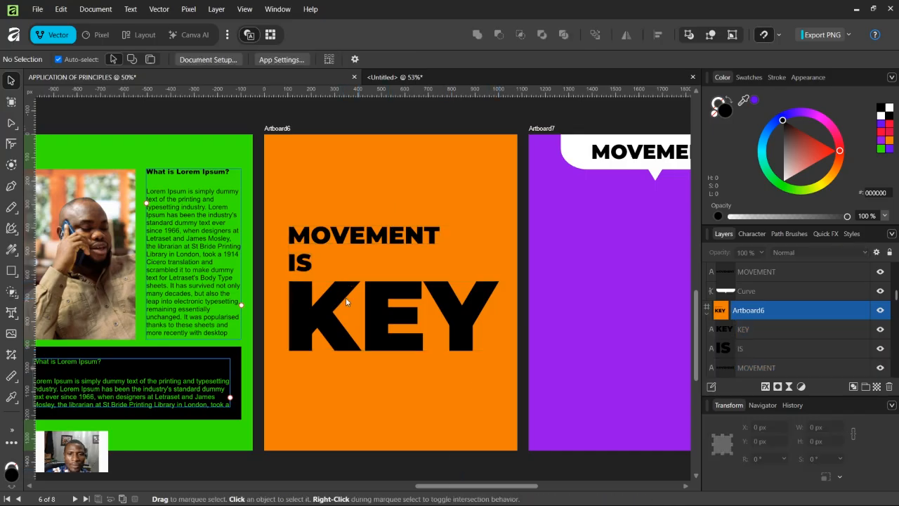
Step: Append IS to the end of the MOVEMENT line so it reads MOVEMENT IS
click(299, 267)
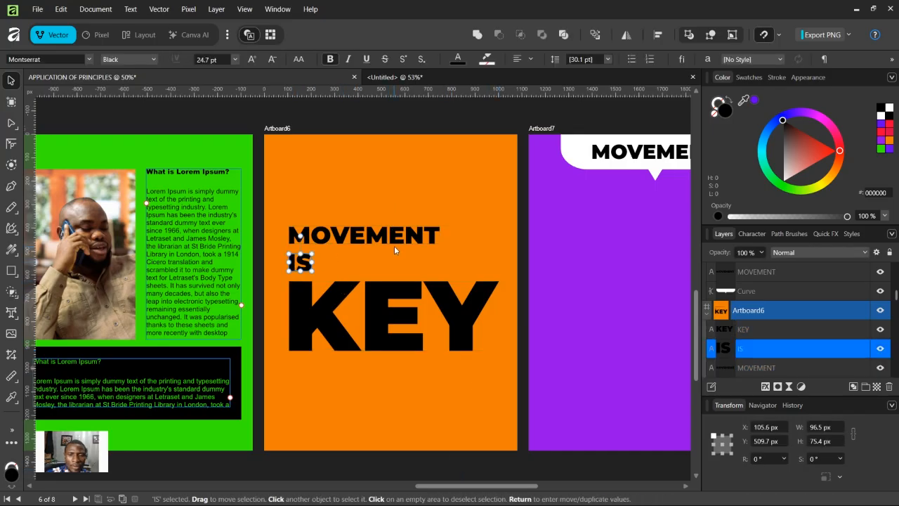
click(418, 236)
key(t)
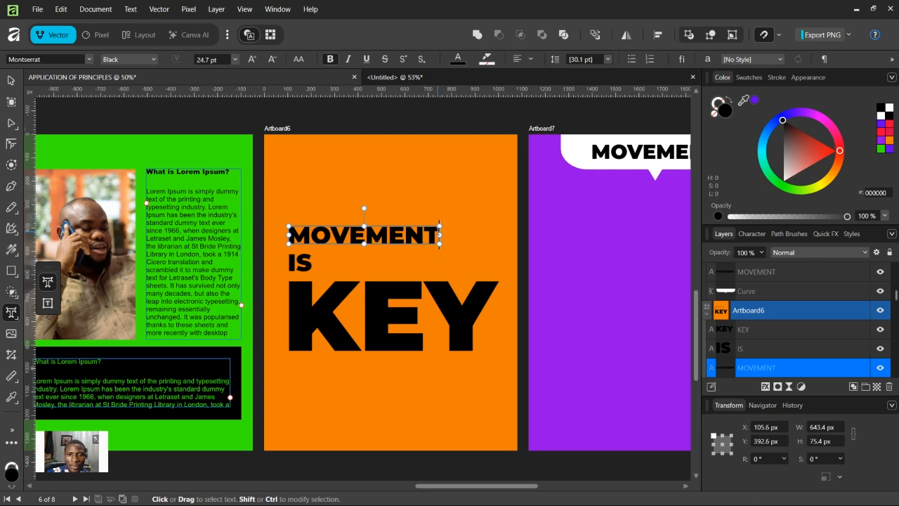
click(438, 232)
text(is)
key(BackSpace)
key(BackSpace)
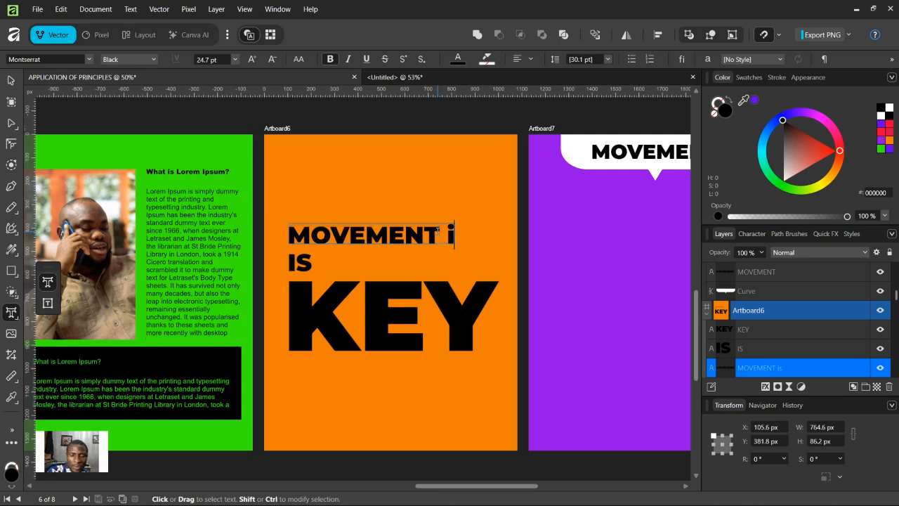
text(IS)
key(Escape)
key(v)
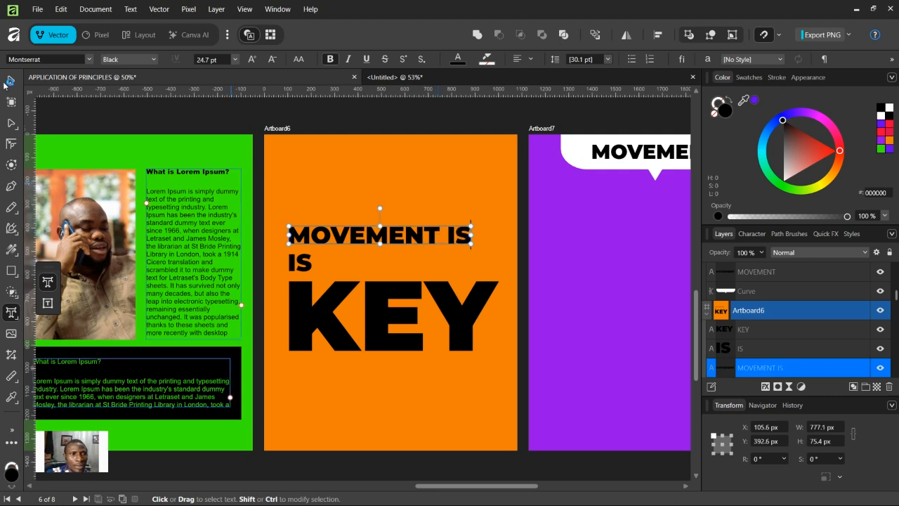
Step: Delete the separate IS line and move KEY up beneath MOVEMENT IS
click(311, 262)
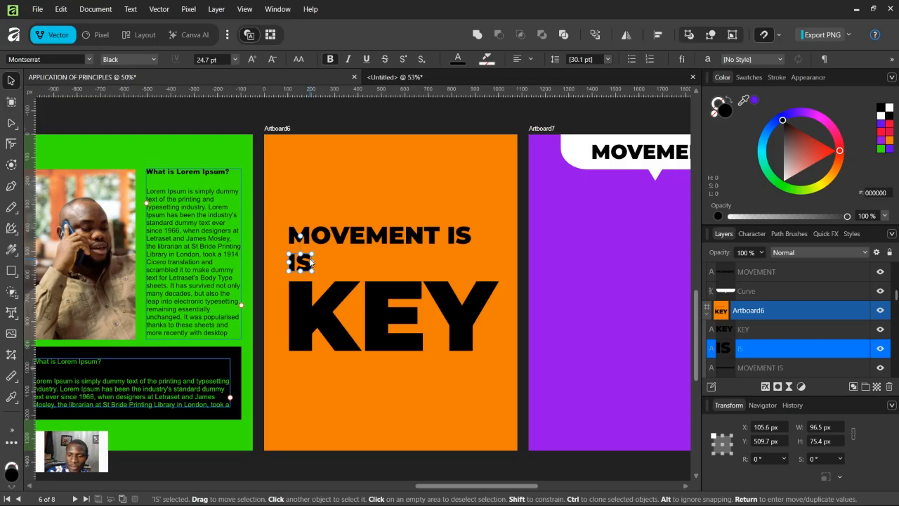
key(Delete)
click(379, 327)
drag(378, 326, 380, 298)
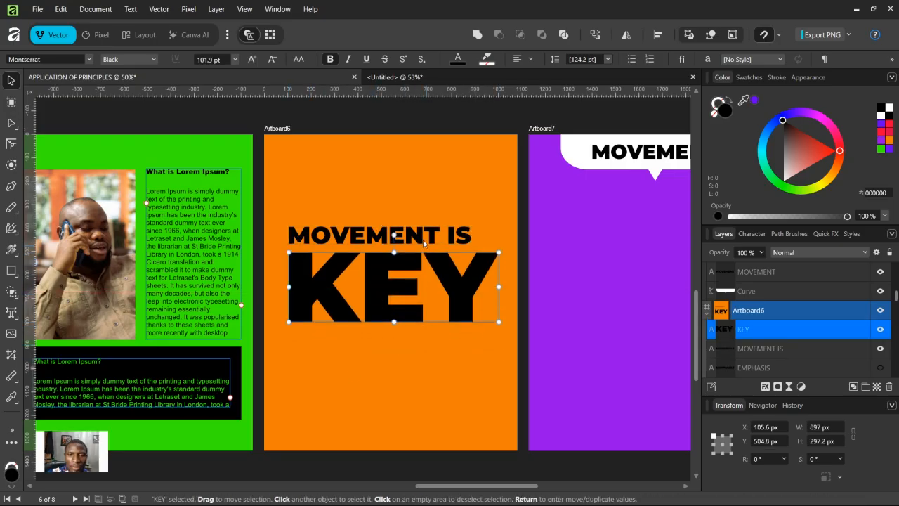
Step: Duplicate MOVEMENT IS down to the bottom of the artboard and set the copy's weight to Light
click(421, 239)
drag(416, 249, 416, 425)
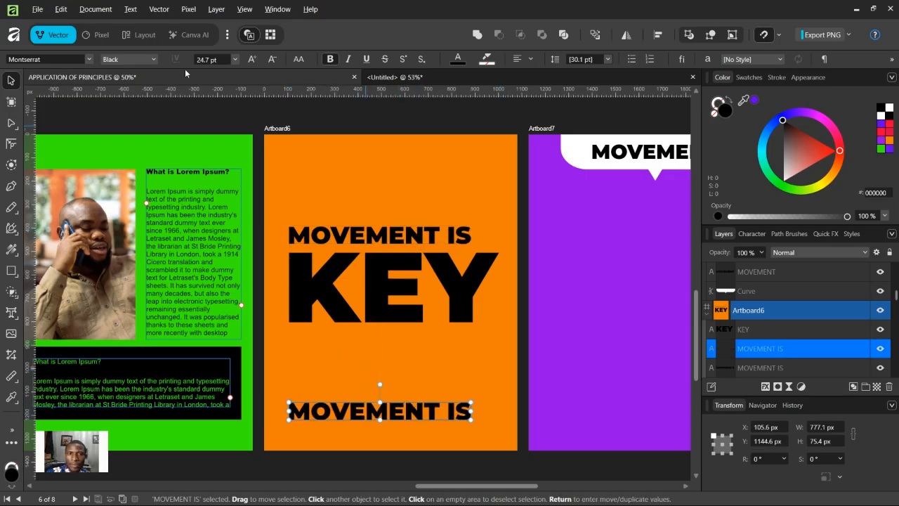
click(148, 60)
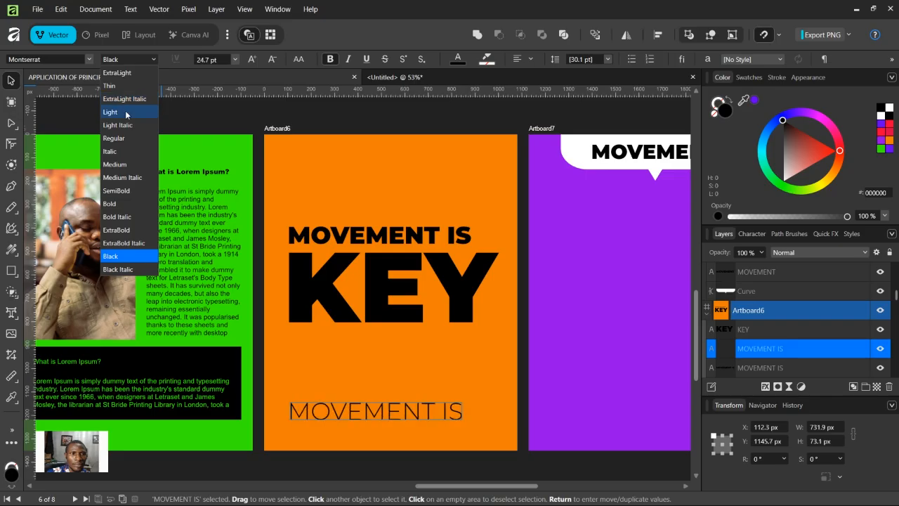
click(111, 112)
Step: Replace the bottom copy's text with DON'T STOP MOVING
double_click(402, 411)
double_click(402, 412)
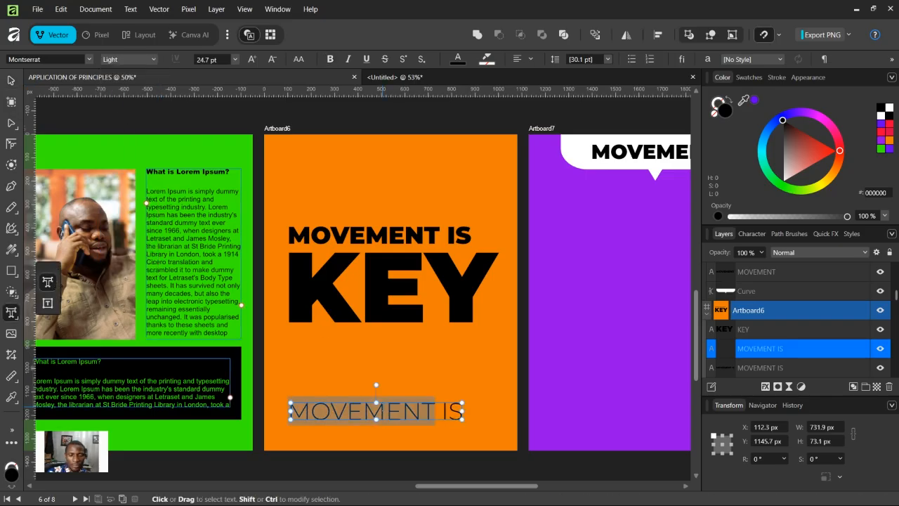
text(D)
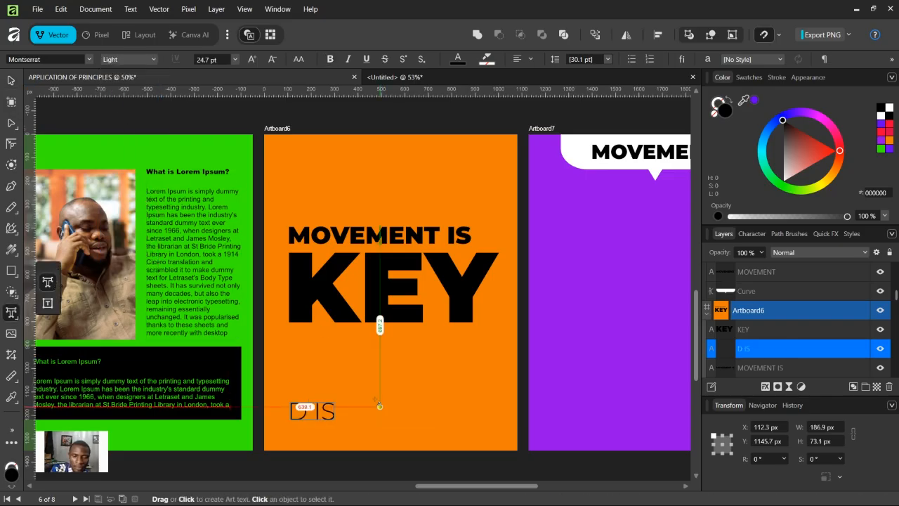
key(shift+End)
key(Delete)
text(ON'T)
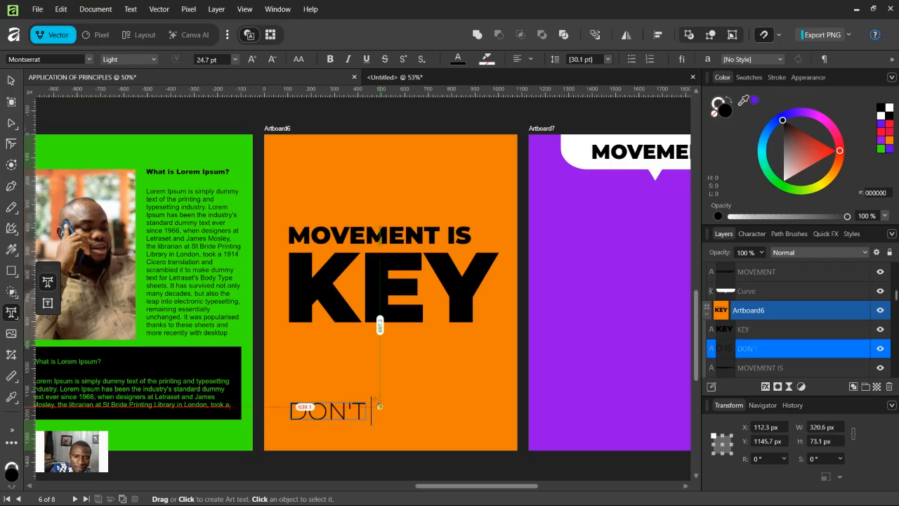
text( STOP MOVING)
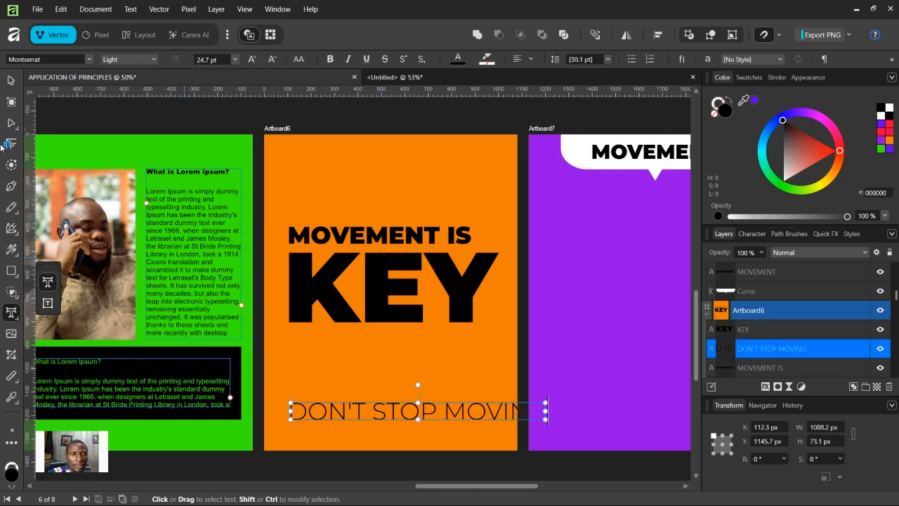
Step: Scale the DON'T STOP MOVING line down to about 574 px wide
click(11, 82)
drag(545, 420, 425, 410)
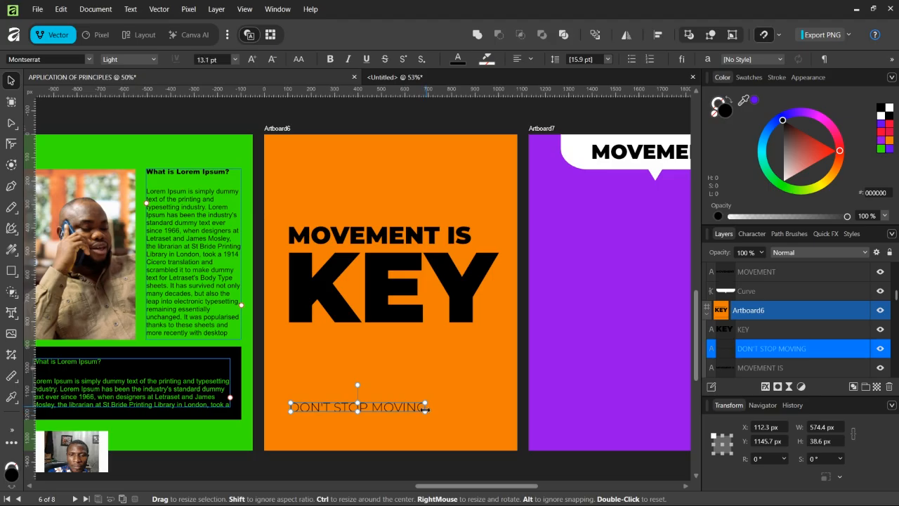
click(392, 472)
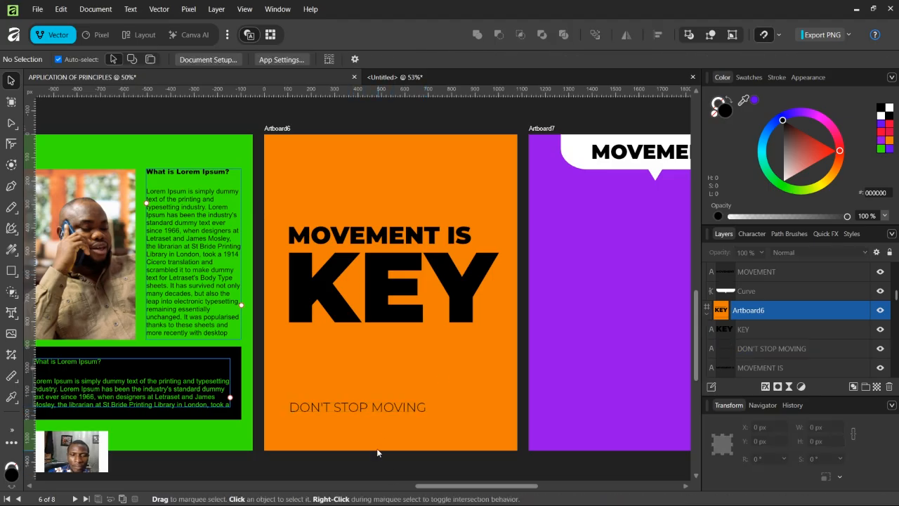
Step: Duplicate DON'T STOP MOVING up to the top of the artboard and retype the copy as THE MOTIVATION CORNER
click(376, 406)
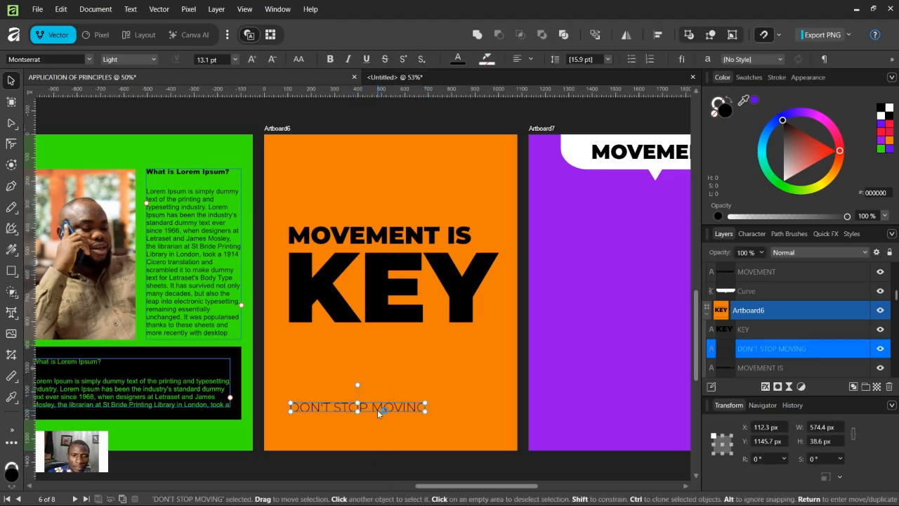
drag(377, 410, 379, 161)
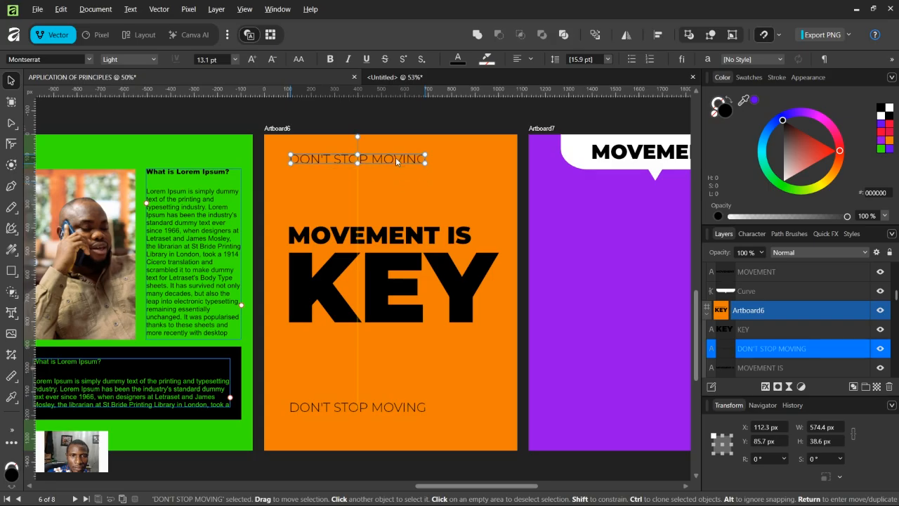
double_click(395, 161)
key(ctrl+a)
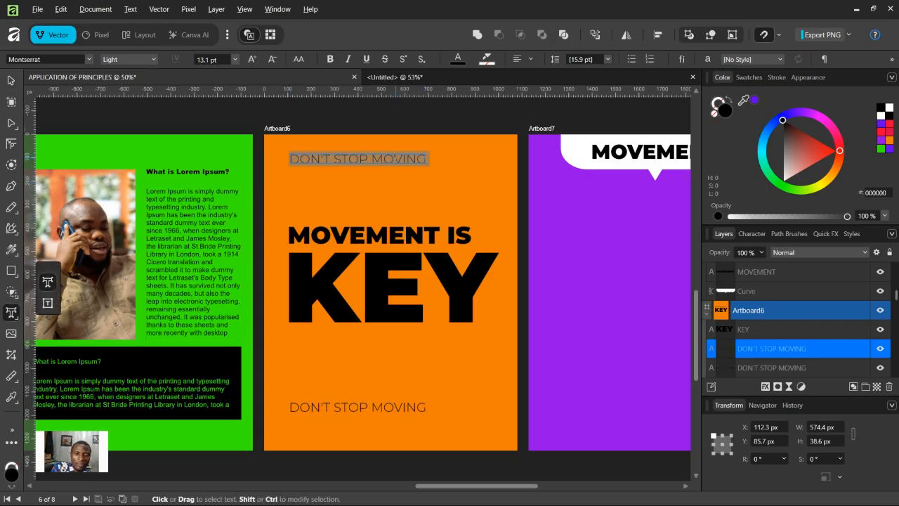
key(BackSpace)
text(THE M)
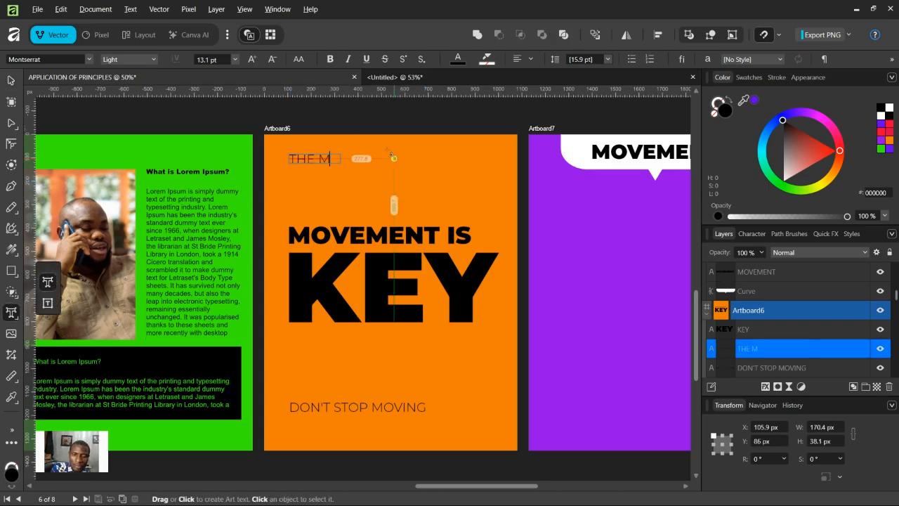
text(OTIVAT)
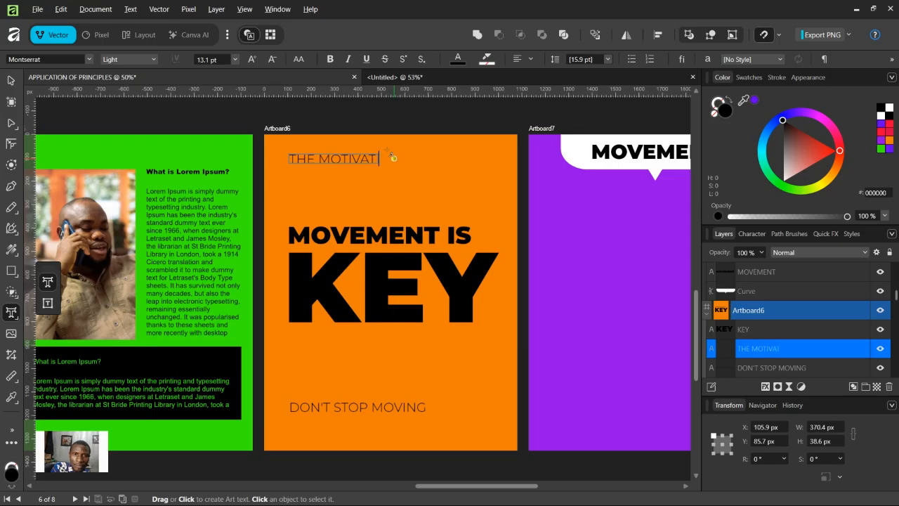
text(ION CORNER)
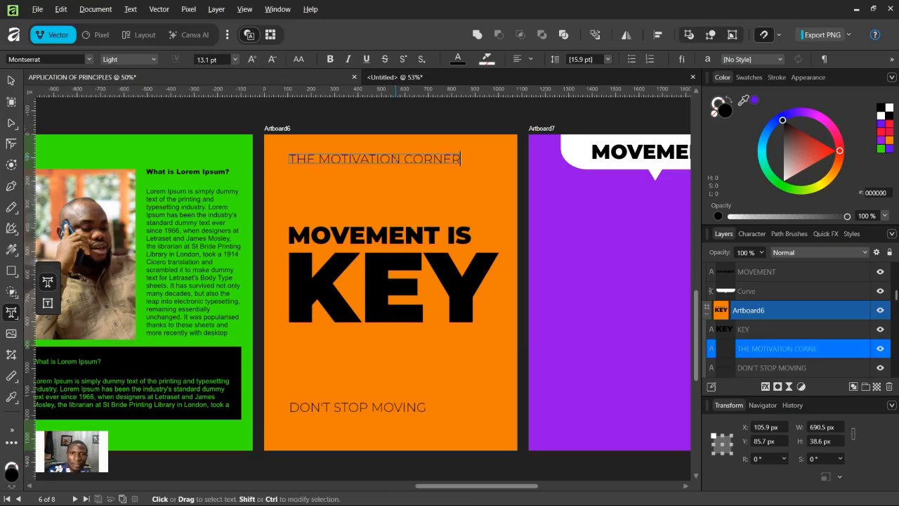
key(Escape)
key(v)
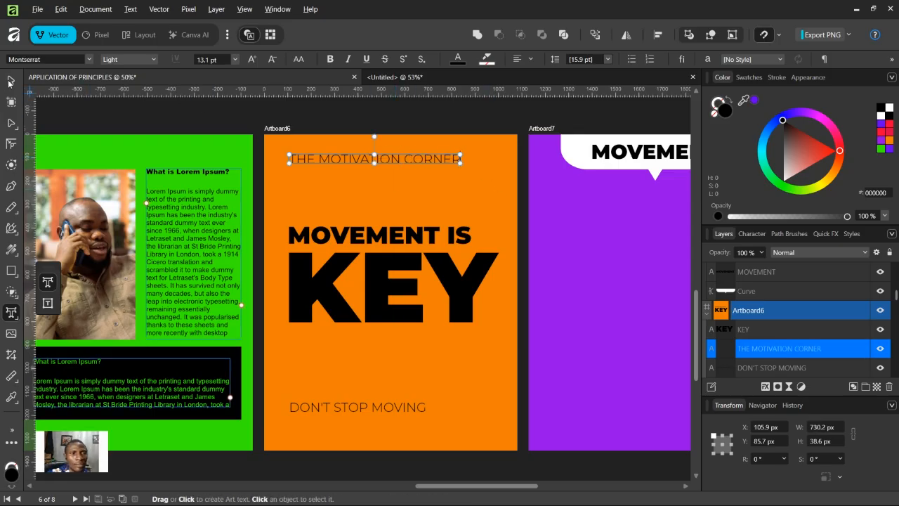
Step: Shrink THE MOTIVATION CORNER line and enlarge MOVEMENT IS to about 872 px wide
drag(464, 152, 382, 150)
click(415, 113)
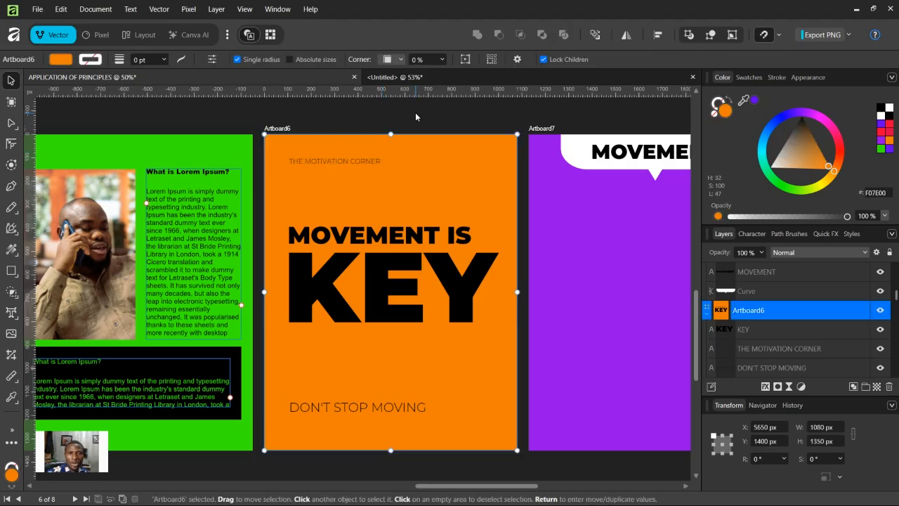
click(469, 235)
drag(471, 225, 493, 221)
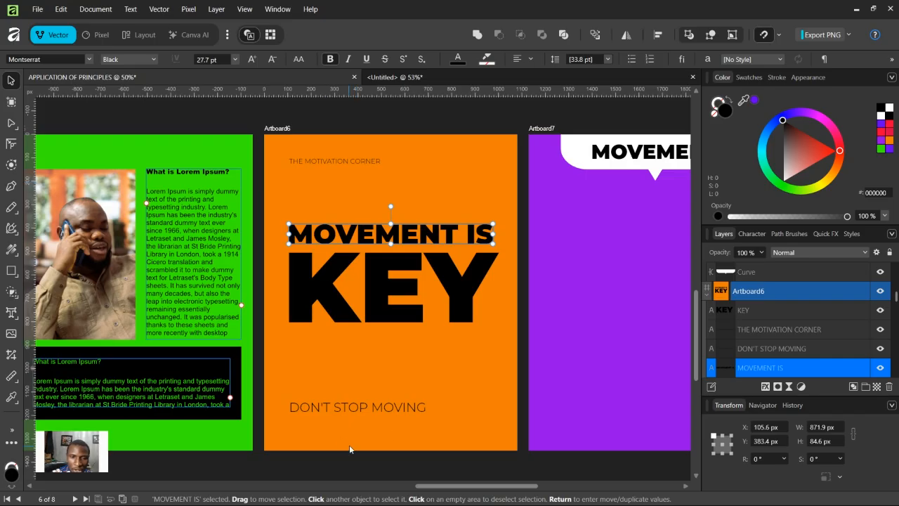
Step: Group the white speech-bubble shape and the MOVEMENT text on Artboard7
click(406, 409)
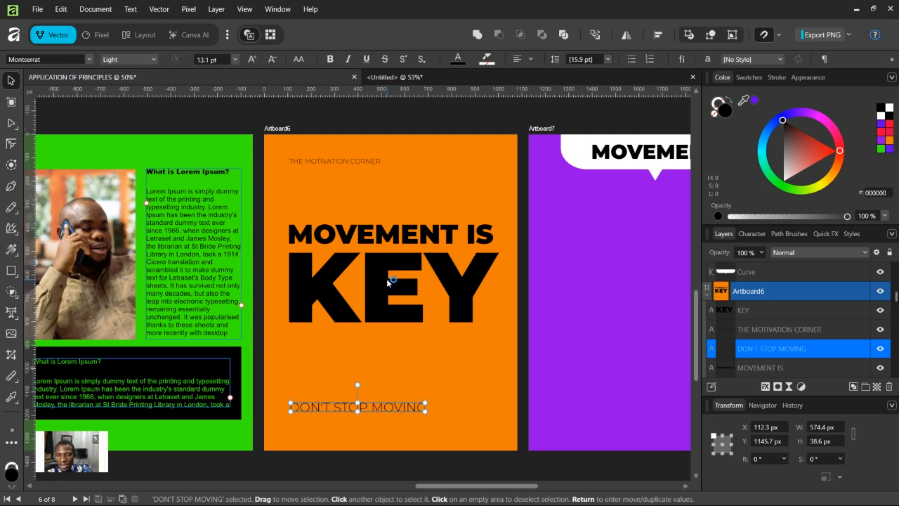
key(ctrl+minus)
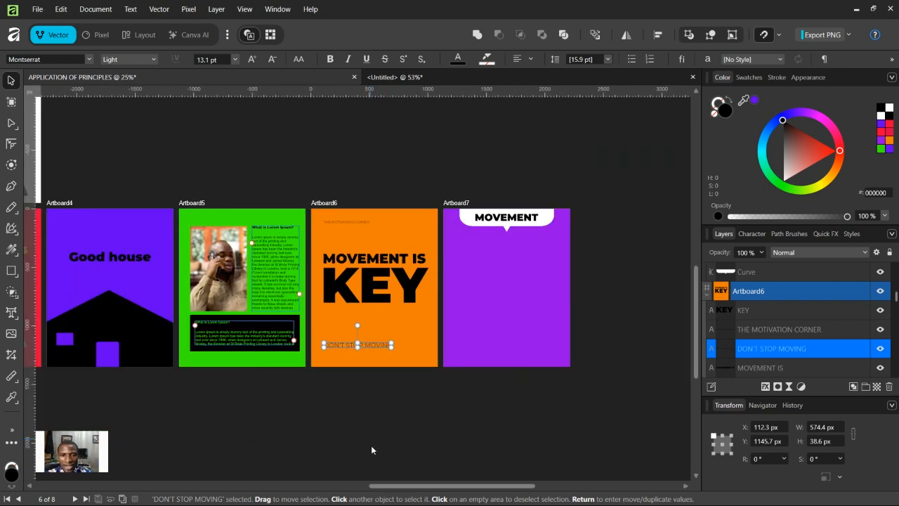
drag(394, 486, 447, 486)
key(ctrl+plus)
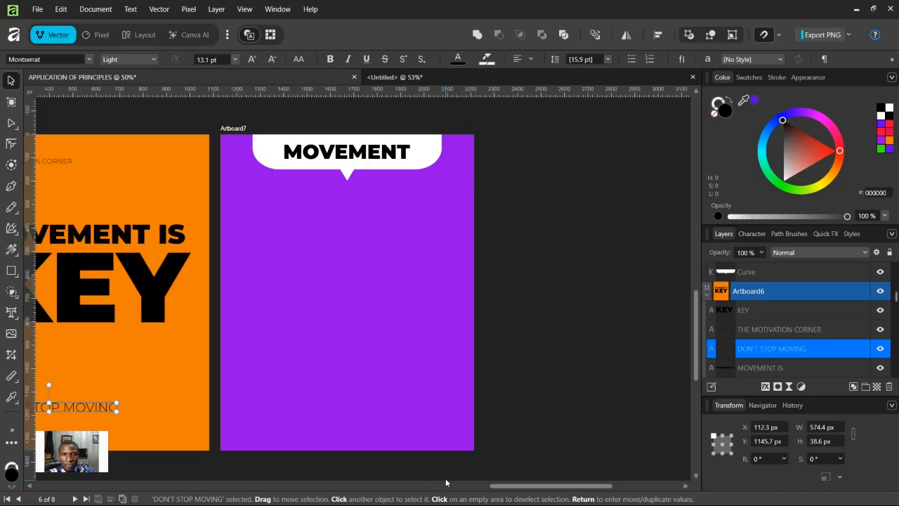
scroll(431, 433, up, 2)
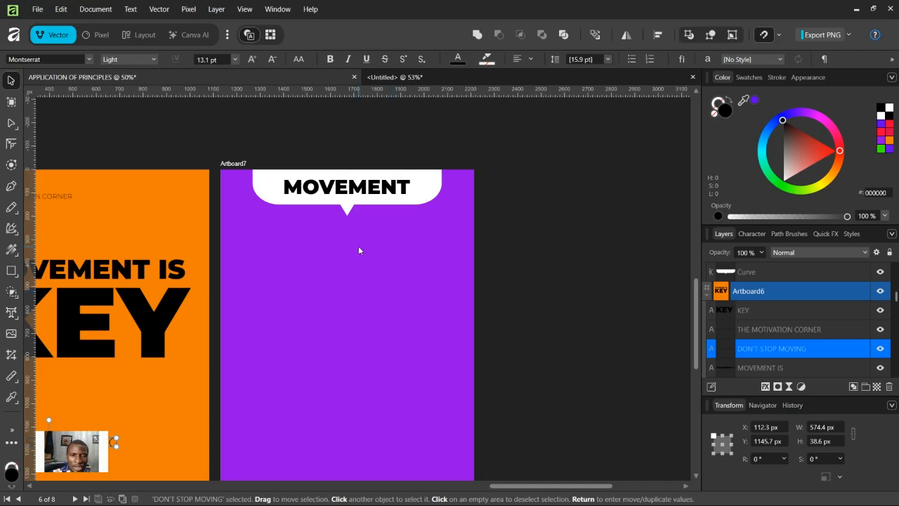
drag(236, 142, 443, 238)
drag(234, 133, 421, 252)
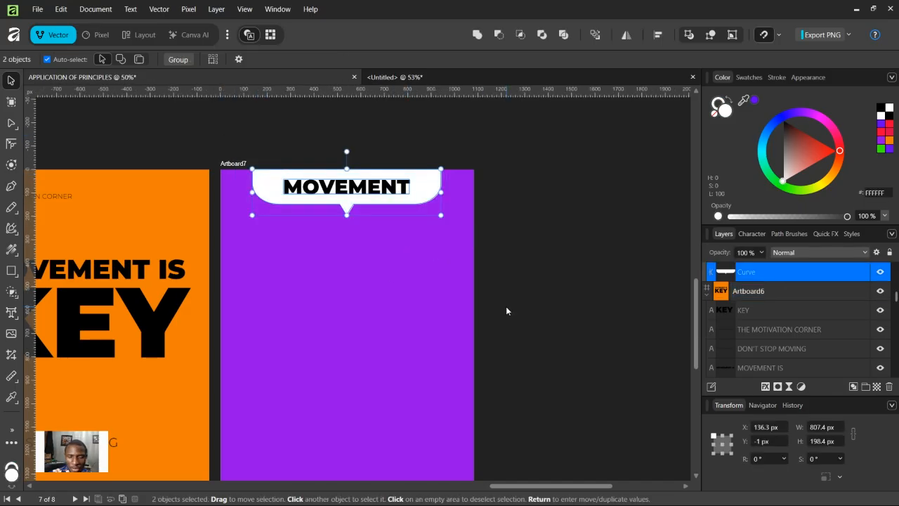
key(ctrl+g)
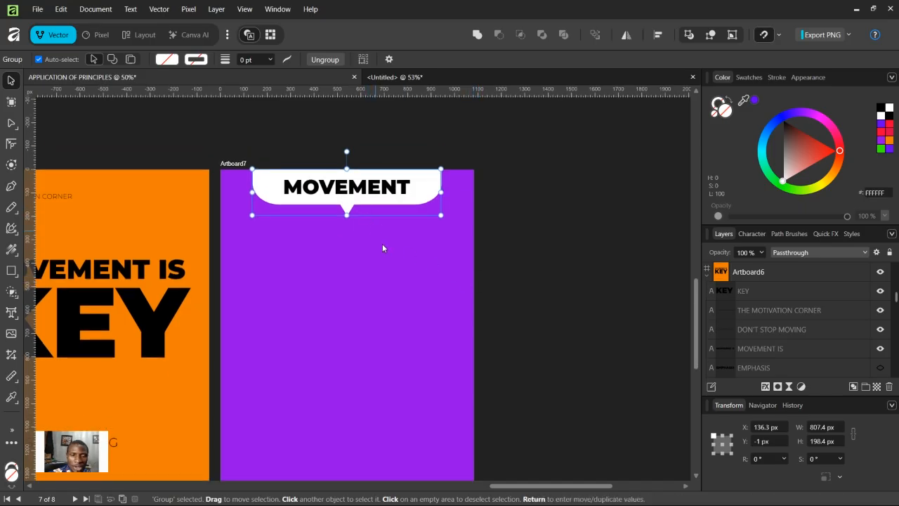
Step: Hide the grouped MOVEMENT speech bubble on Artboard7
scroll(391, 266, down, 1)
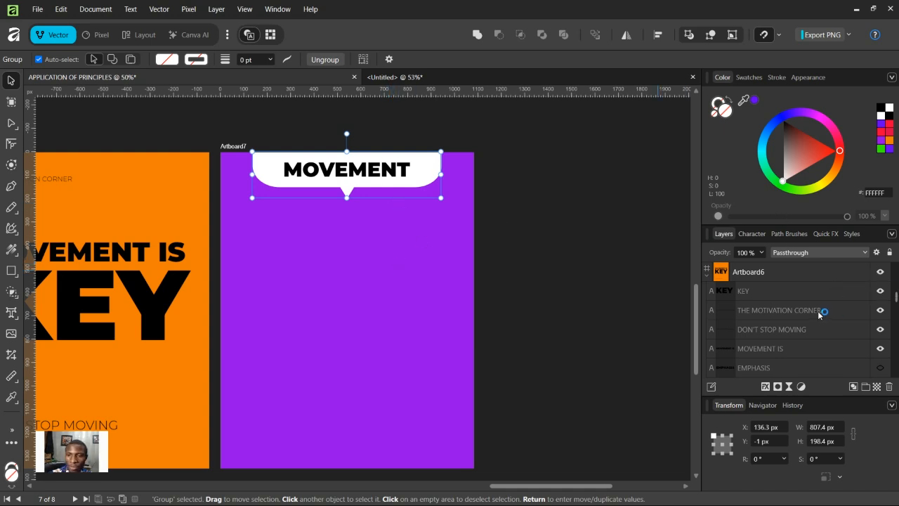
scroll(339, 260, up, 1)
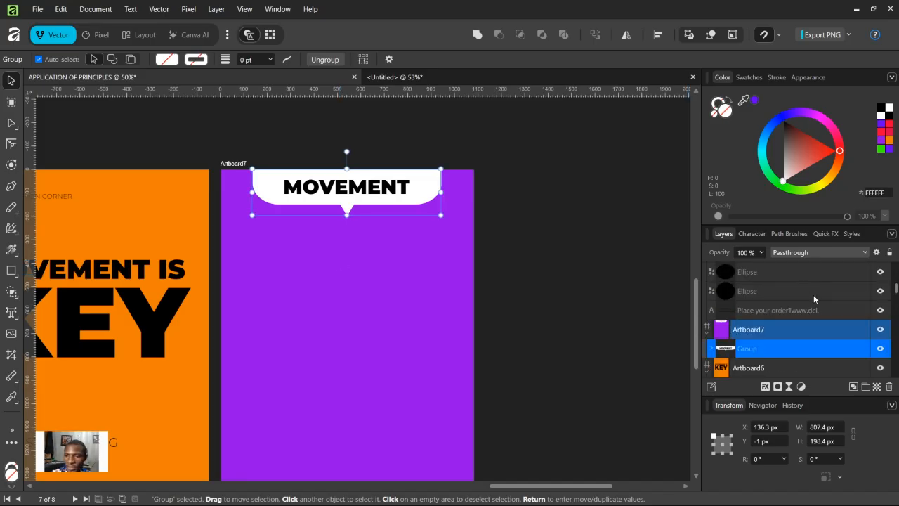
click(880, 349)
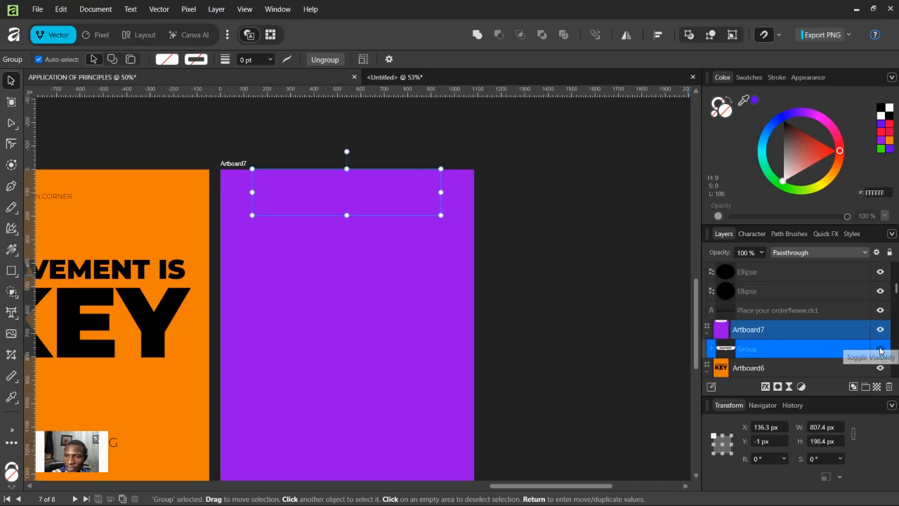
click(549, 215)
Step: Draw a black rectangle about 460 × 1350 px covering the left side of Artboard7
scroll(551, 217, down, 1)
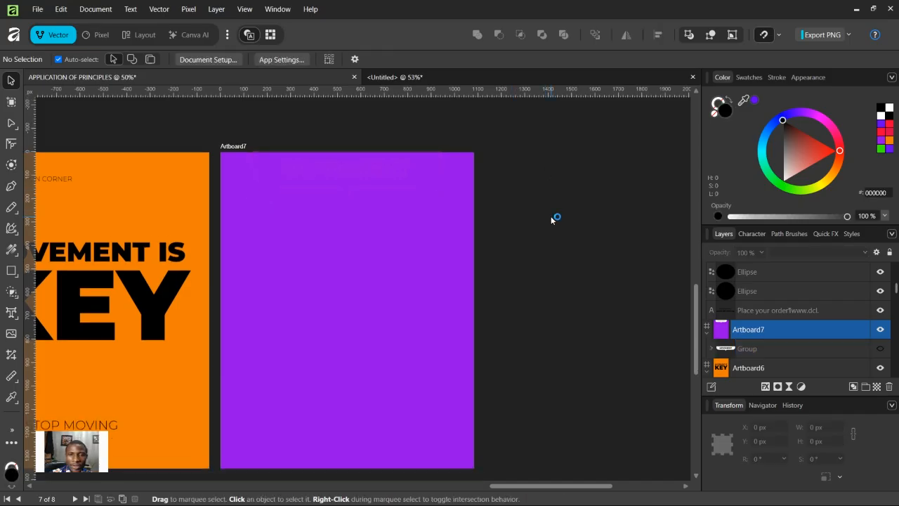
click(13, 270)
drag(220, 152, 328, 440)
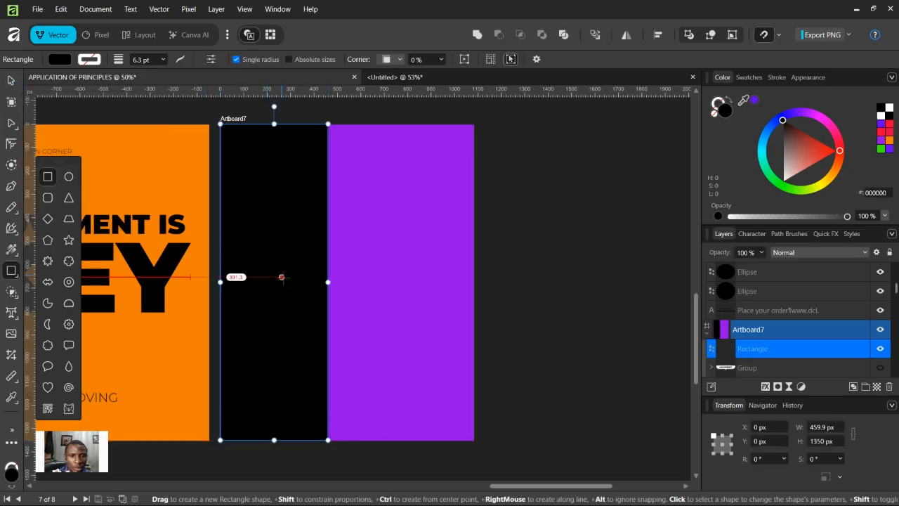
key(v)
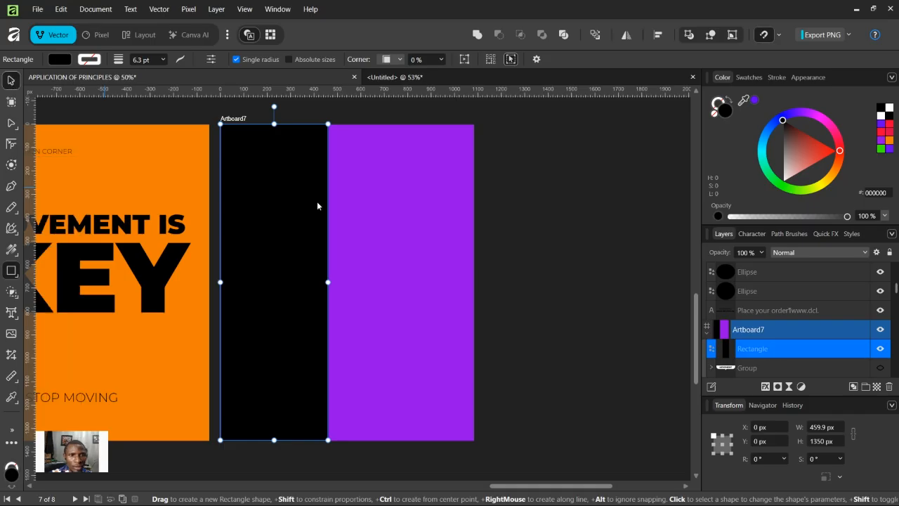
Step: Delete the black rectangle from Artboard7
key(Delete)
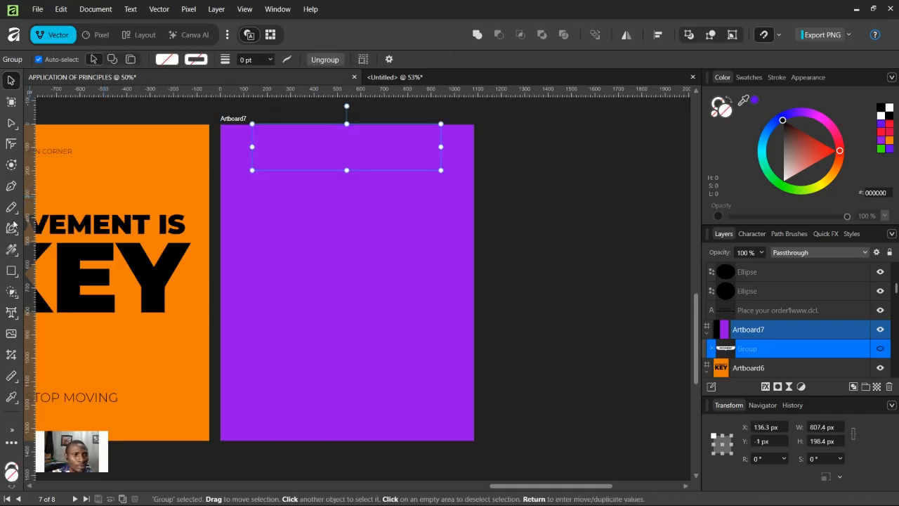
click(7, 231)
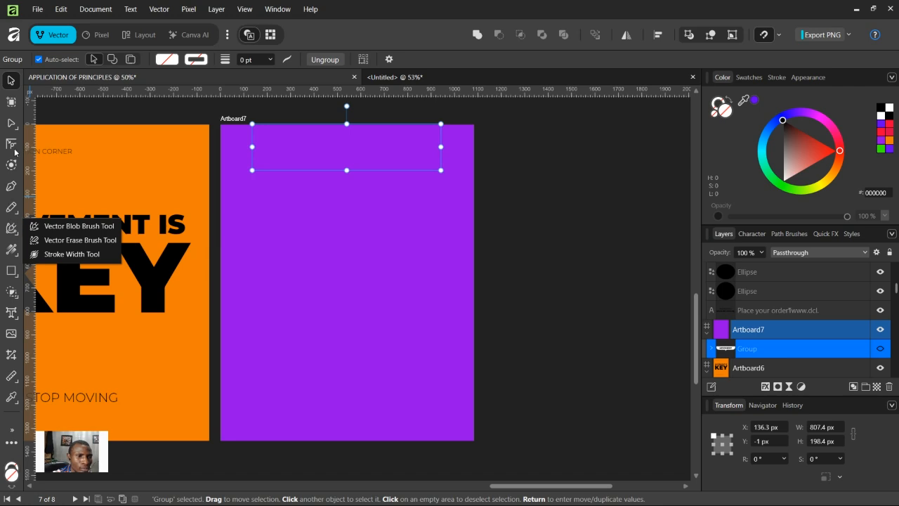
click(11, 209)
click(12, 209)
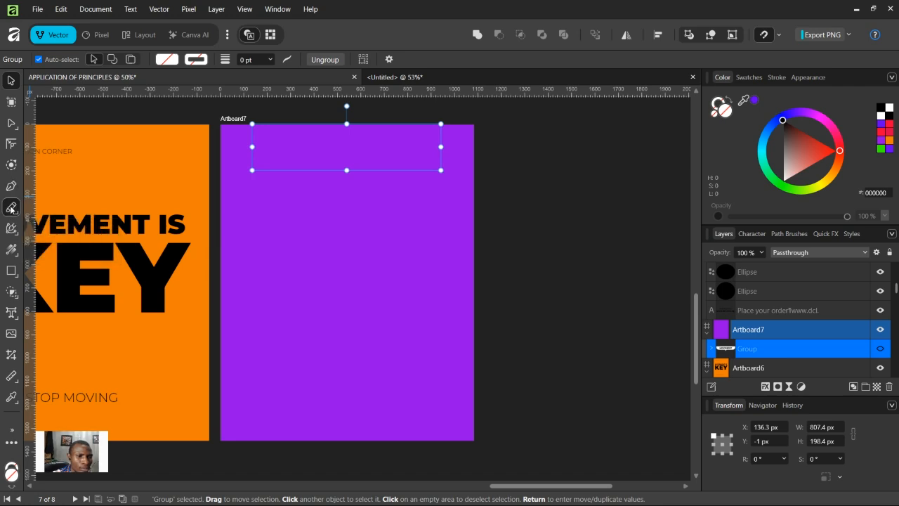
click(12, 187)
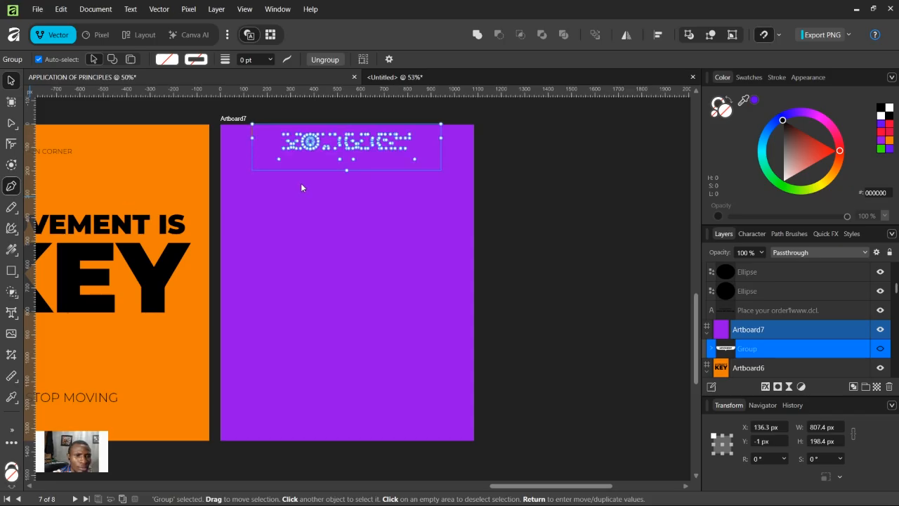
click(12, 80)
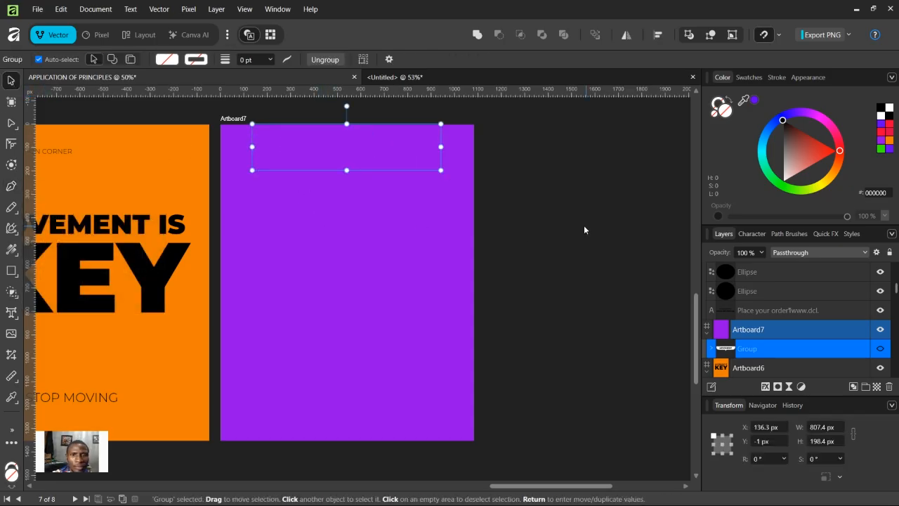
click(583, 228)
Step: Draw a wavy S-shaped Pen curve about 290 × 1444 px running from the bottom to above the top of Artboard7
click(12, 187)
click(300, 447)
mouse_move(307, 342)
mouse_down()
mouse_move(316, 311)
mouse_move(328, 312)
mouse_up()
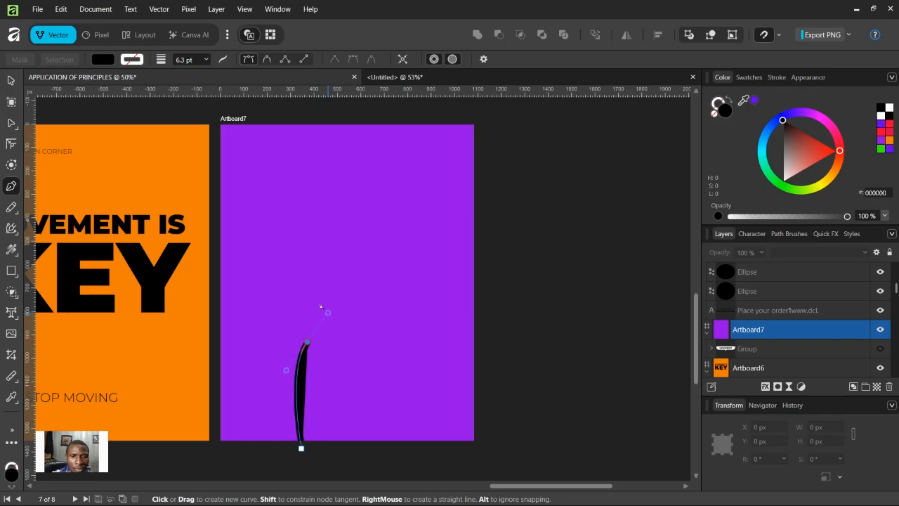
drag(328, 259, 295, 211)
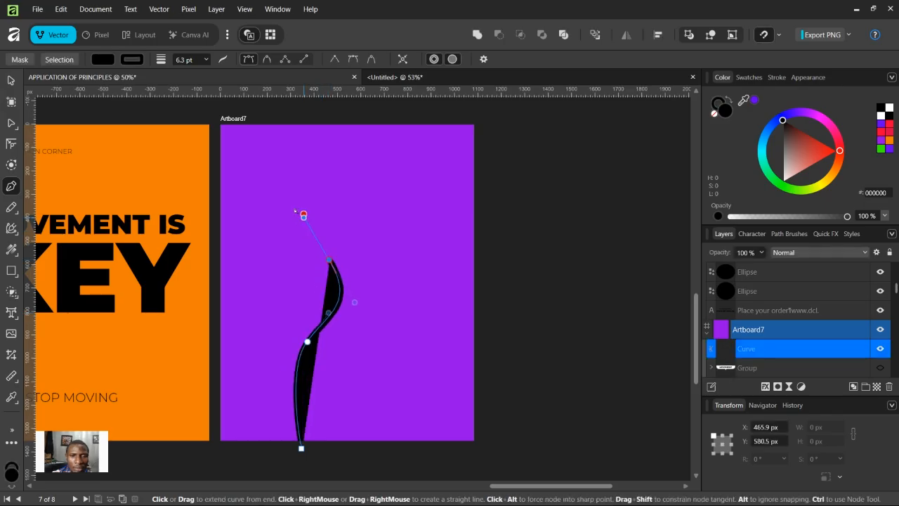
drag(312, 177, 343, 110)
drag(300, 90, 301, 94)
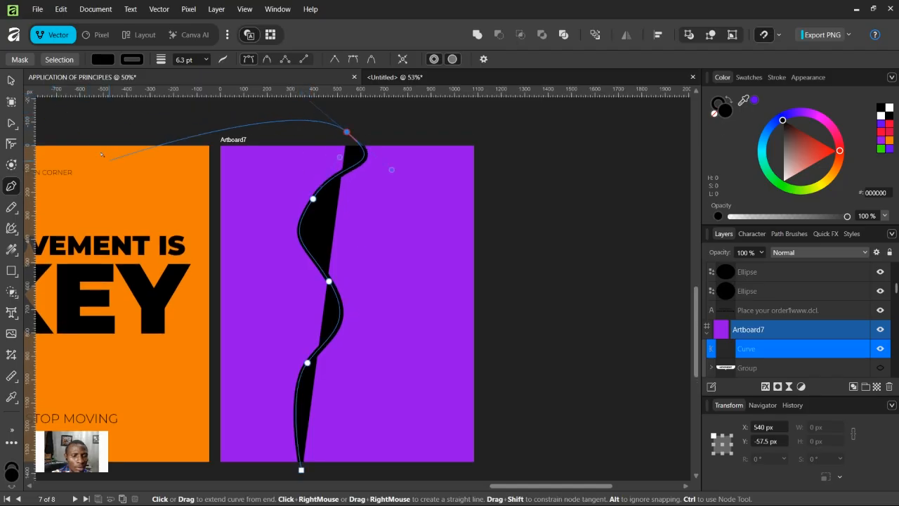
key(Escape)
Step: Remove the curve's fill and set its stroke width to 46.5 pt
click(109, 60)
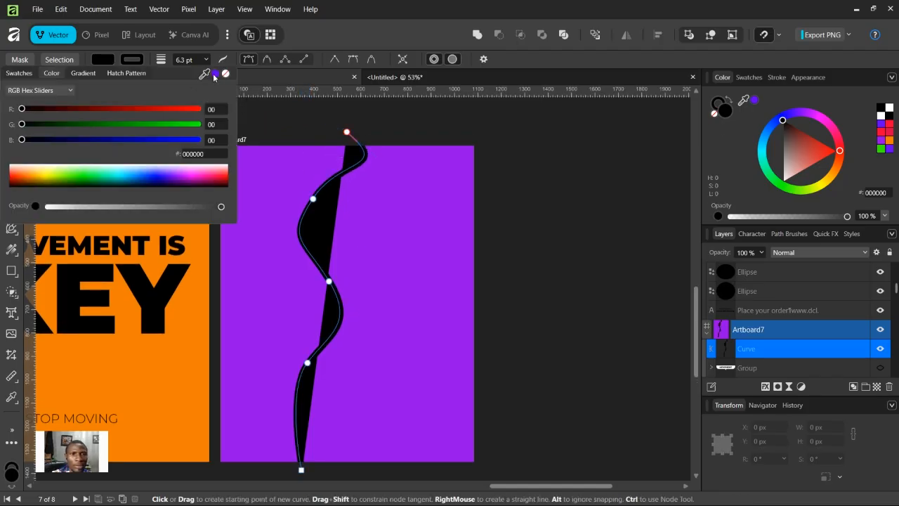
click(226, 75)
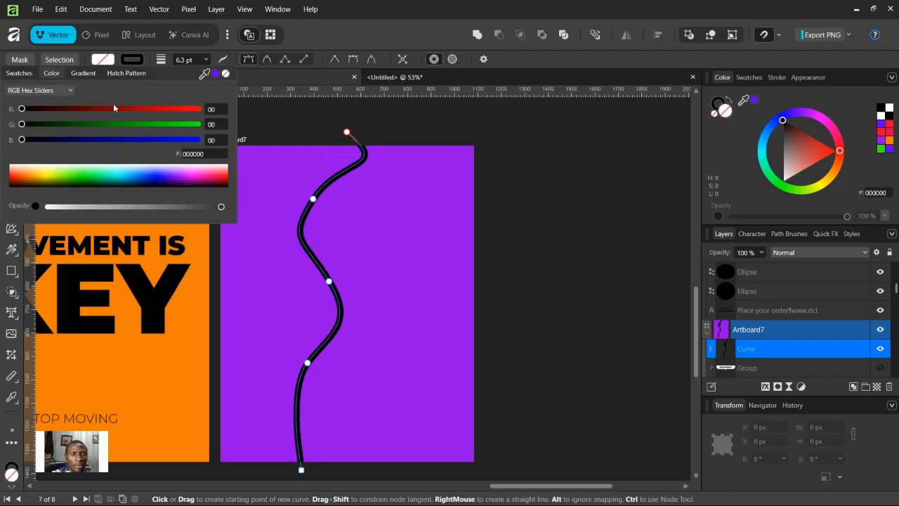
click(142, 64)
click(141, 66)
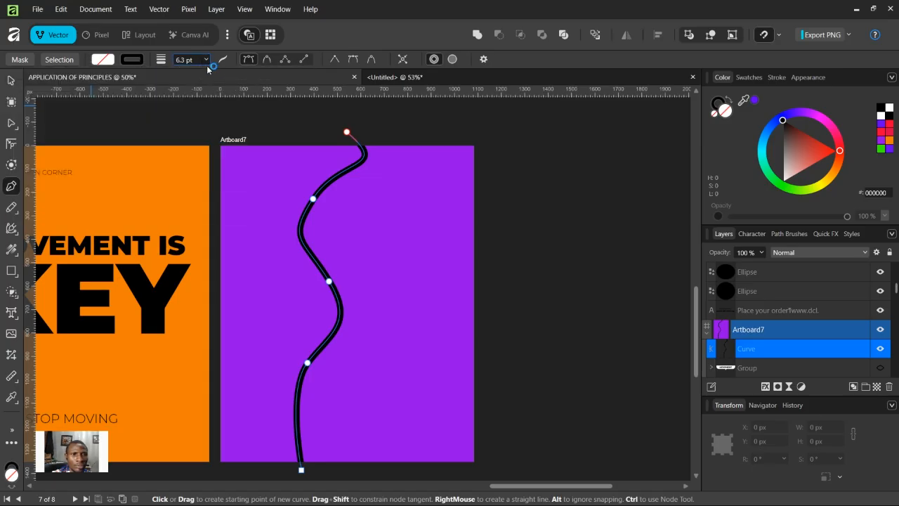
drag(210, 75, 251, 89)
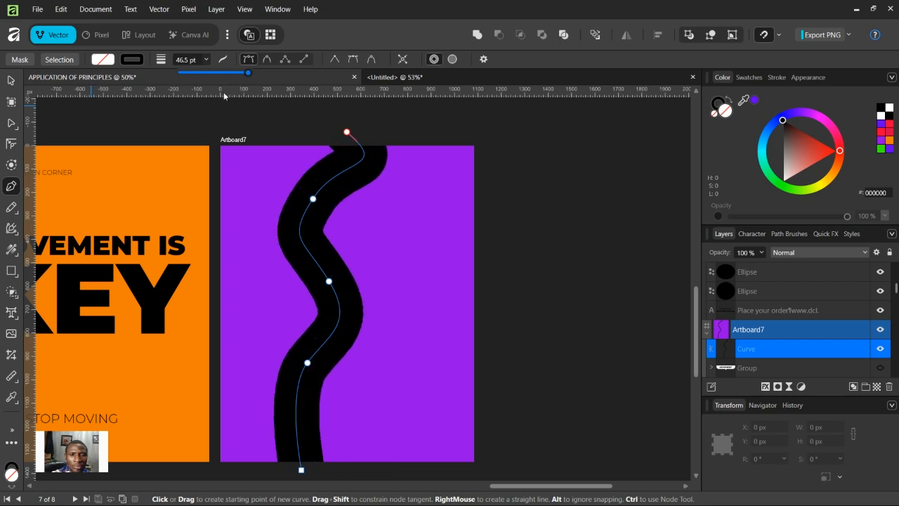
Step: Move the thick curve slightly to the right on Artboard7
click(11, 81)
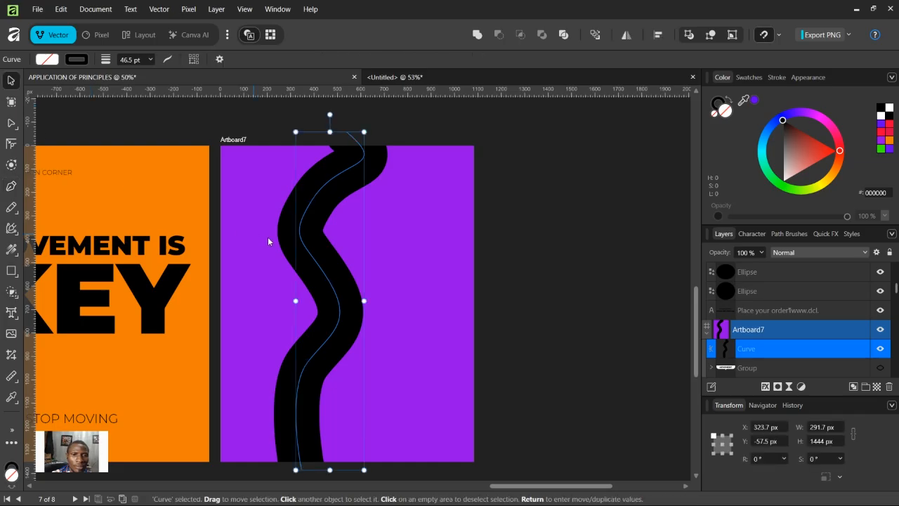
drag(325, 194, 326, 193)
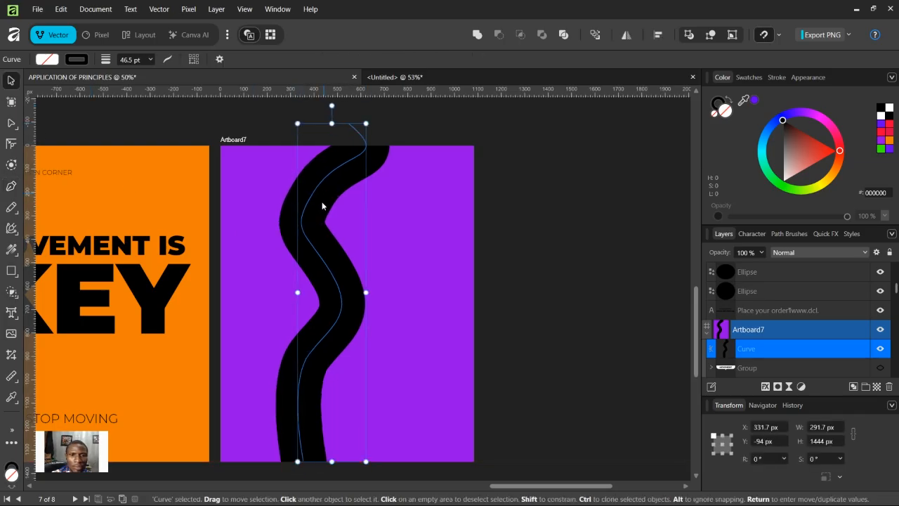
drag(316, 223, 326, 218)
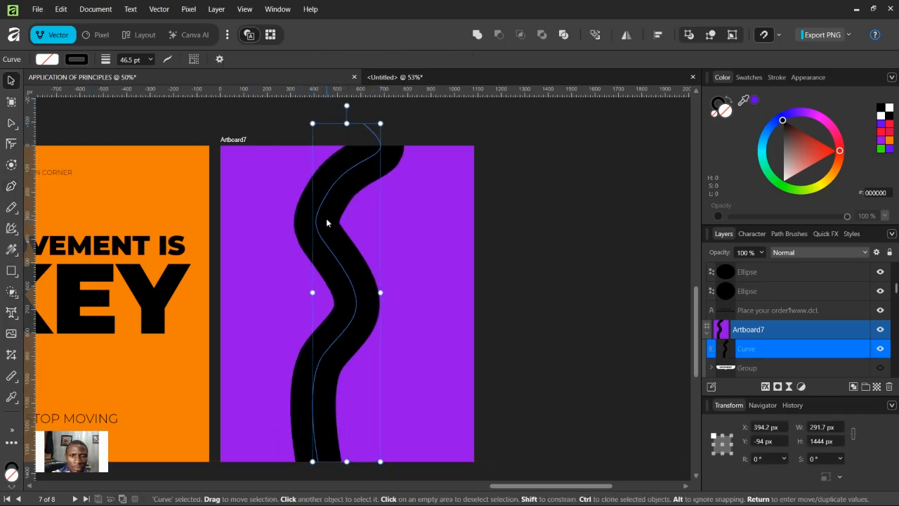
Step: Expand the curve's stroke into a filled shape
right_click(326, 218)
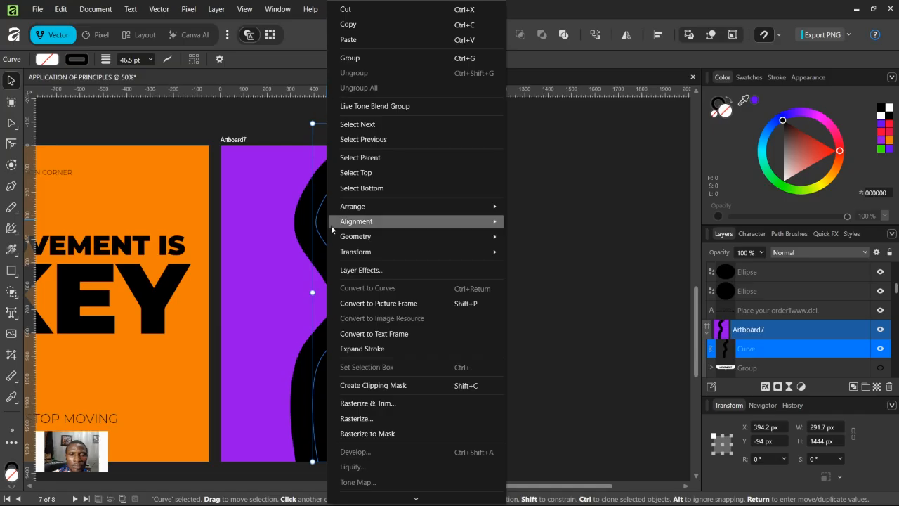
click(369, 349)
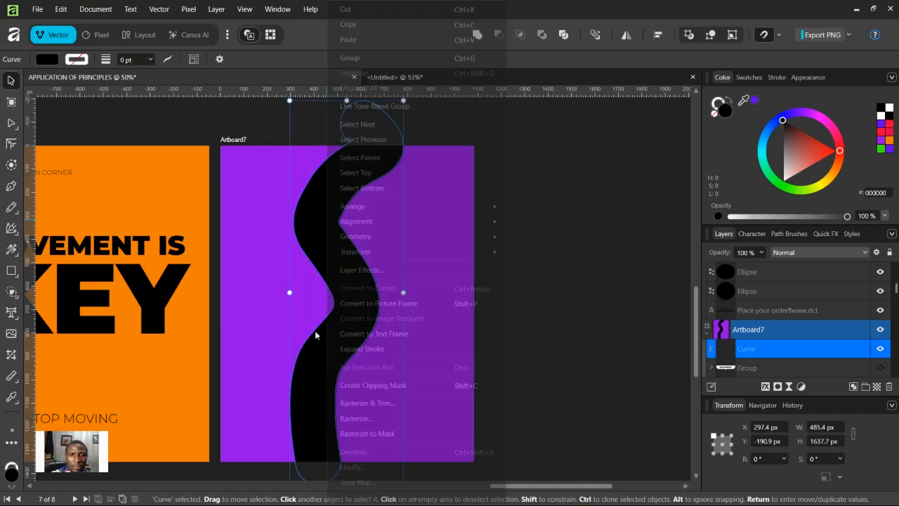
click(534, 290)
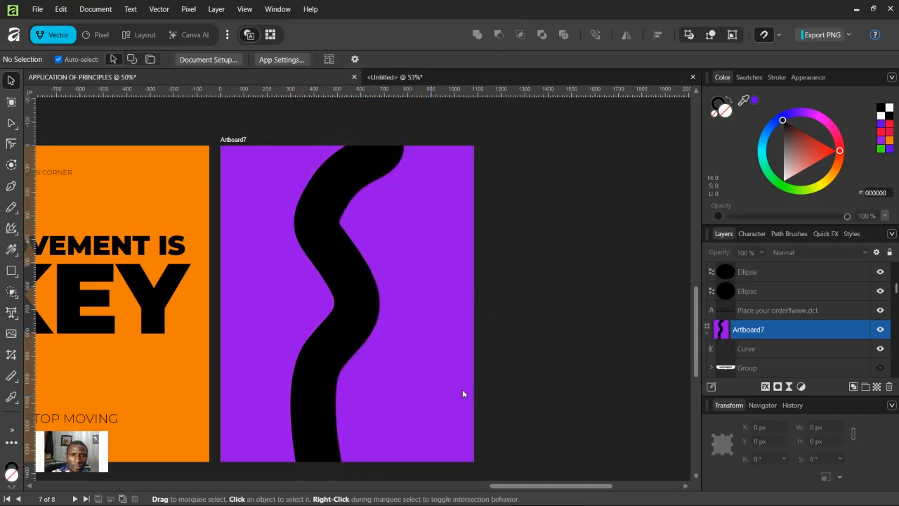
Step: Enlarge the expanded wavy shape to about 553 × 1715 px
click(366, 180)
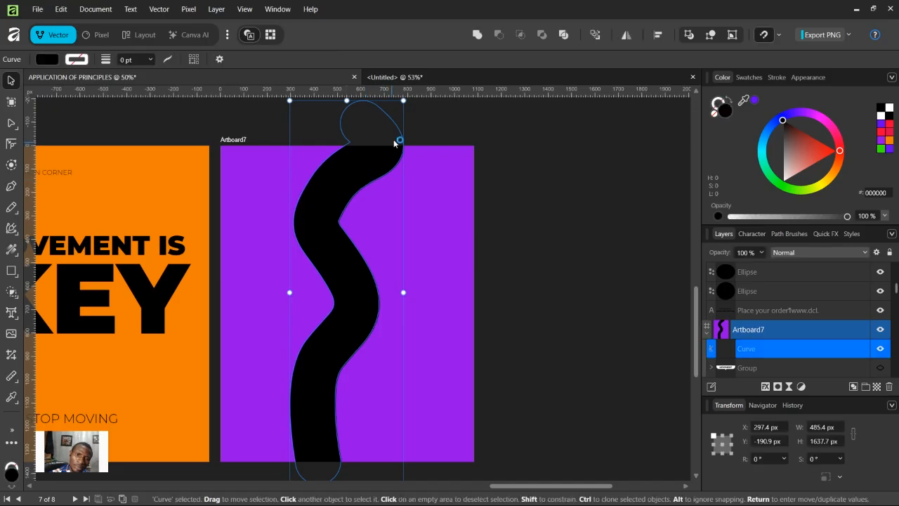
drag(405, 102, 420, 81)
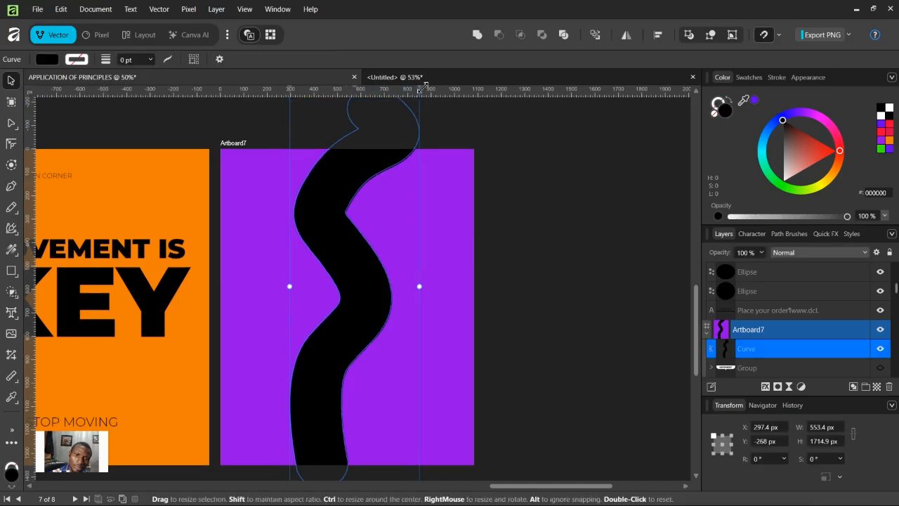
scroll(394, 323, down, 1)
key(ctrl+minus)
key(ctrl+minus)
key(ctrl+minus)
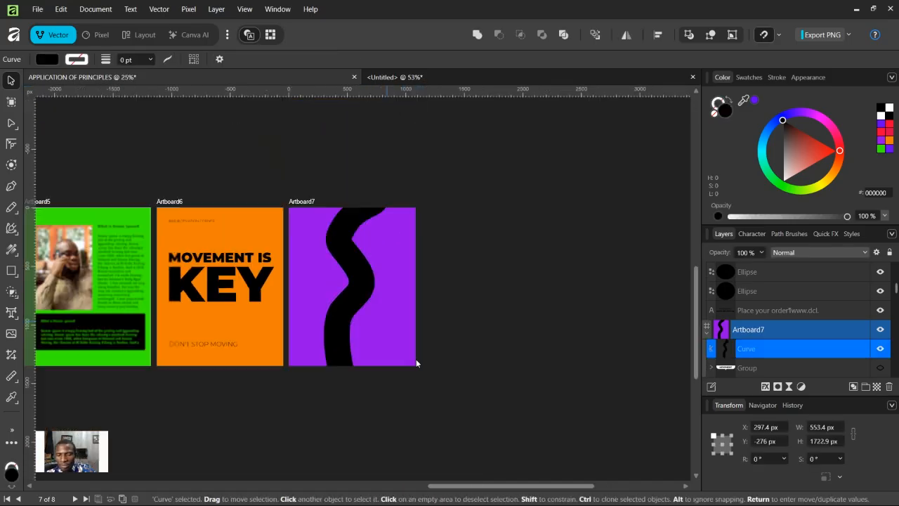
click(437, 279)
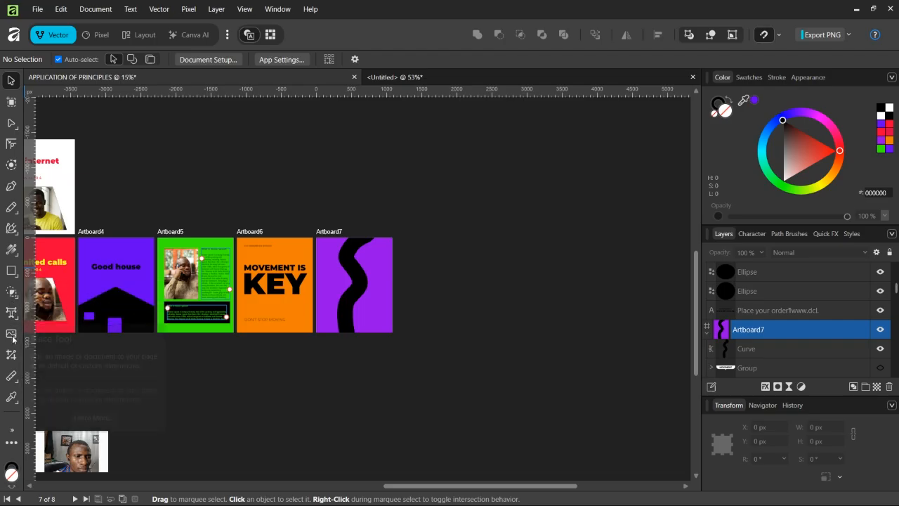
Step: Draw a second Pen curve down the middle of the wavy shape, ending below Artboard7
click(11, 186)
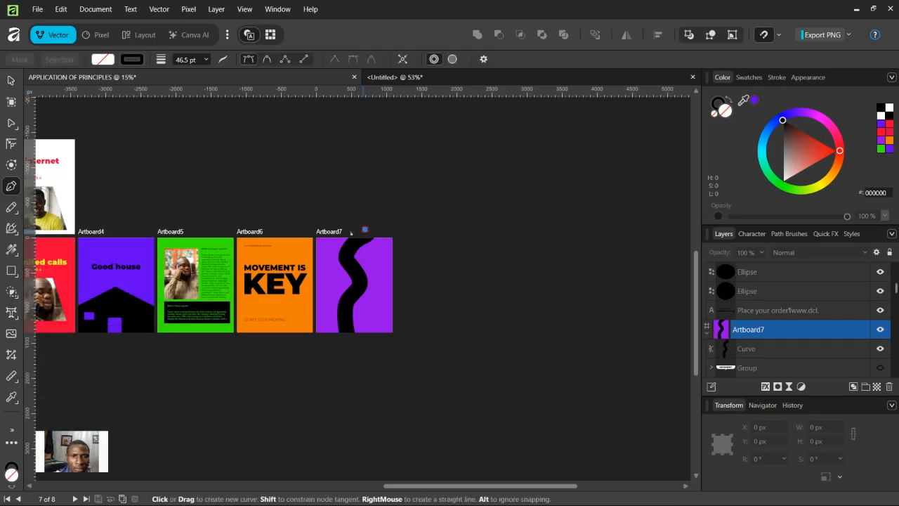
drag(349, 257, 353, 299)
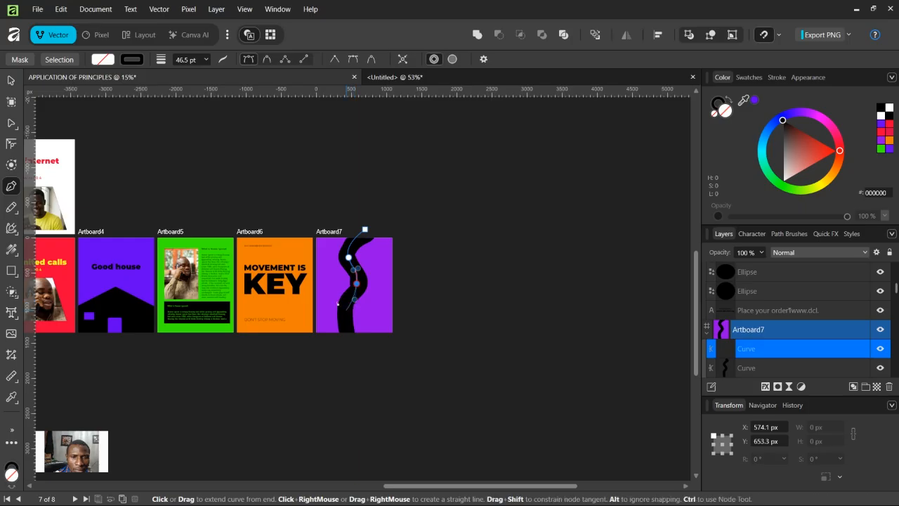
click(344, 310)
drag(347, 328, 341, 350)
key(Escape)
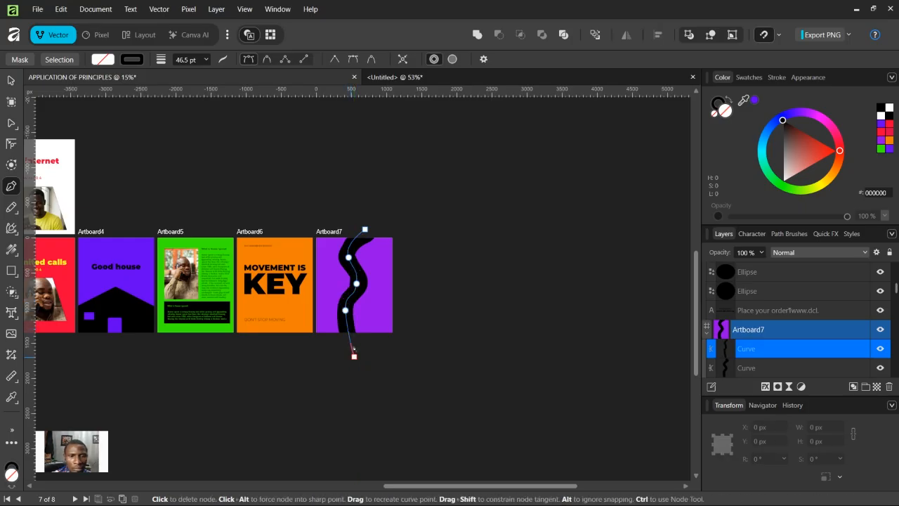
Step: Set the new curve's stroke color to white (FFFFFF) and its width to 2.9 pt
click(206, 60)
drag(208, 73, 128, 61)
click(131, 60)
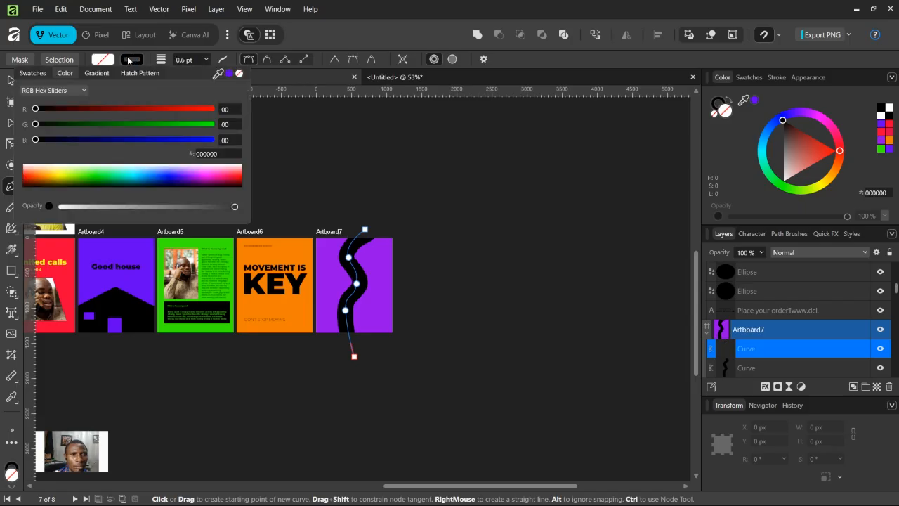
click(40, 167)
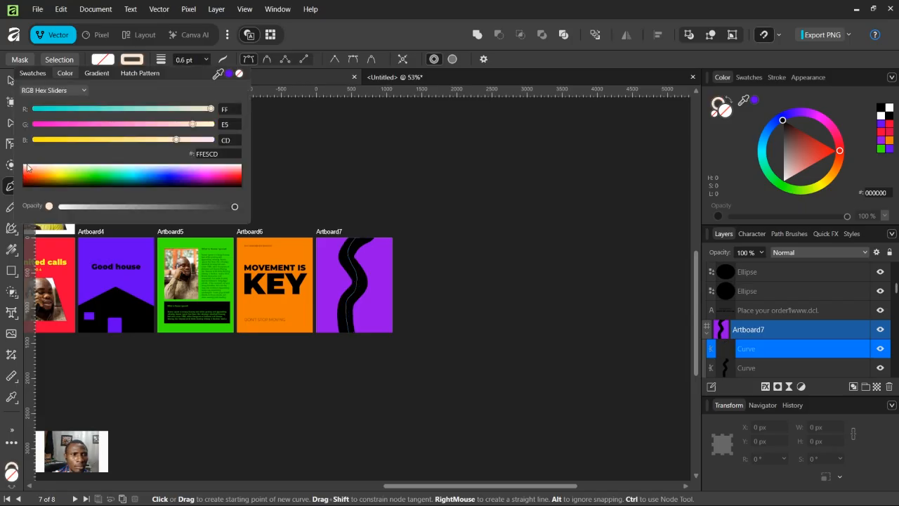
click(206, 60)
drag(209, 73, 220, 75)
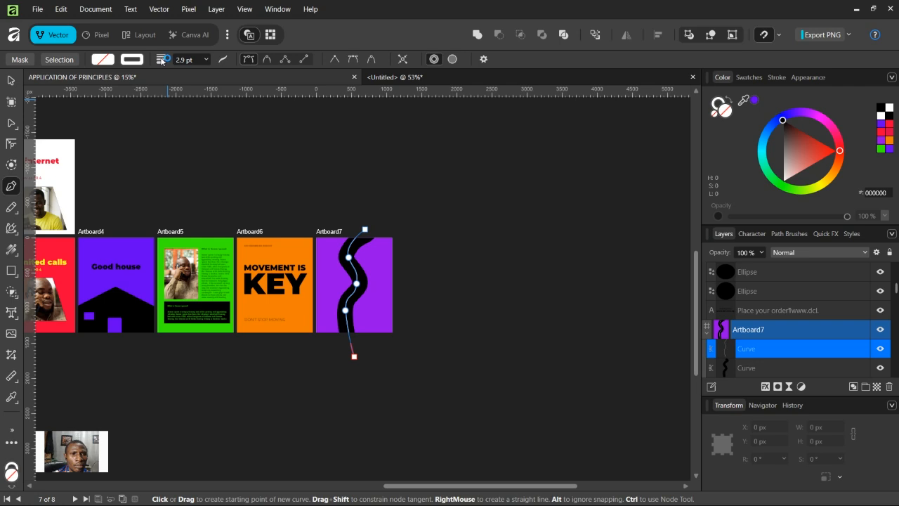
click(222, 60)
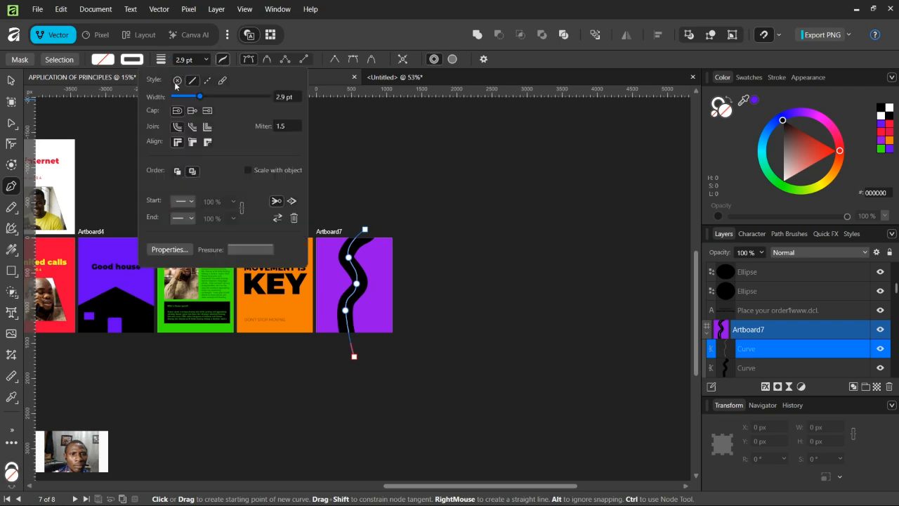
click(175, 254)
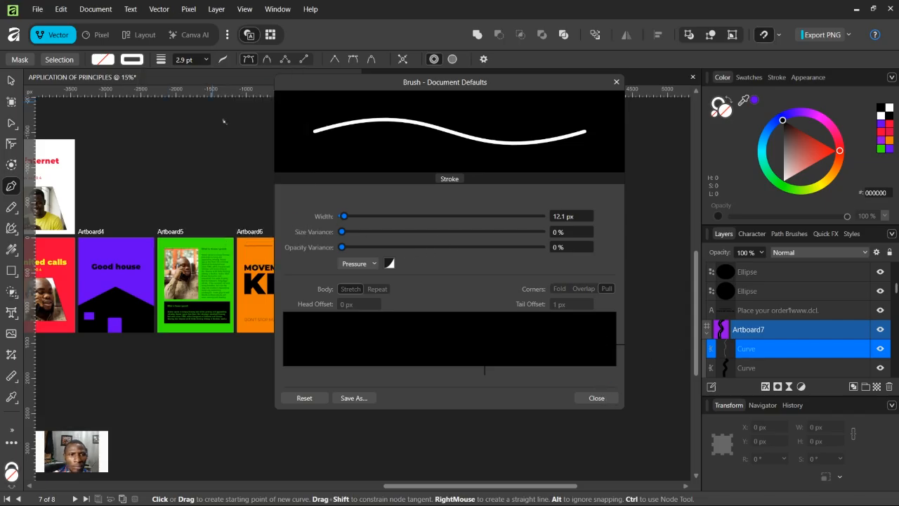
click(616, 82)
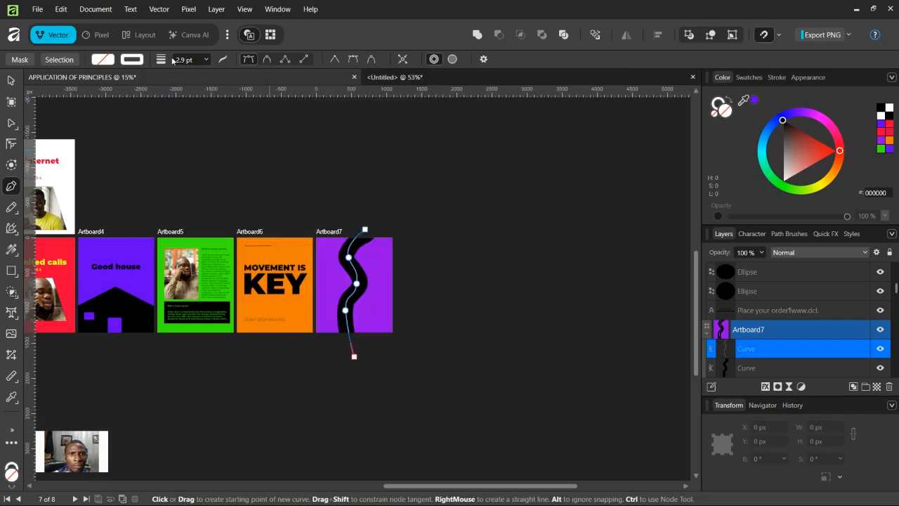
Step: Give the white curve a dashed stroke style
double_click(163, 61)
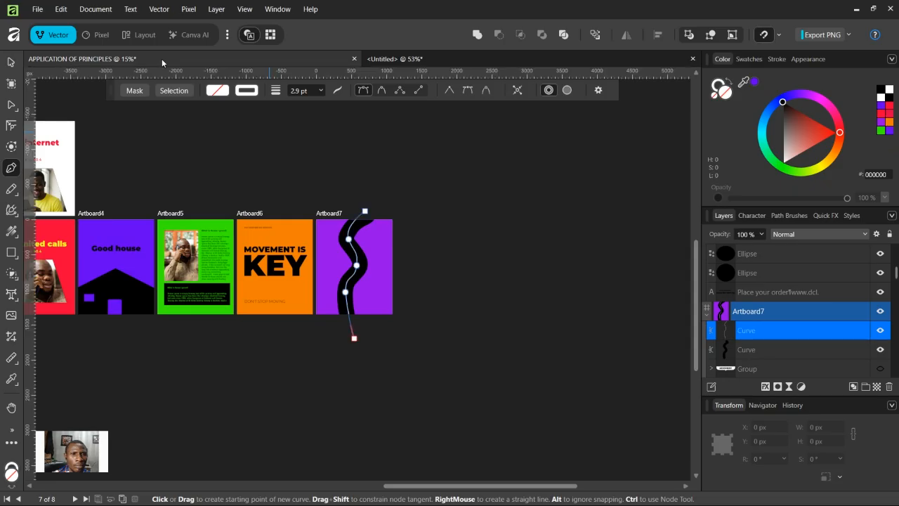
click(241, 90)
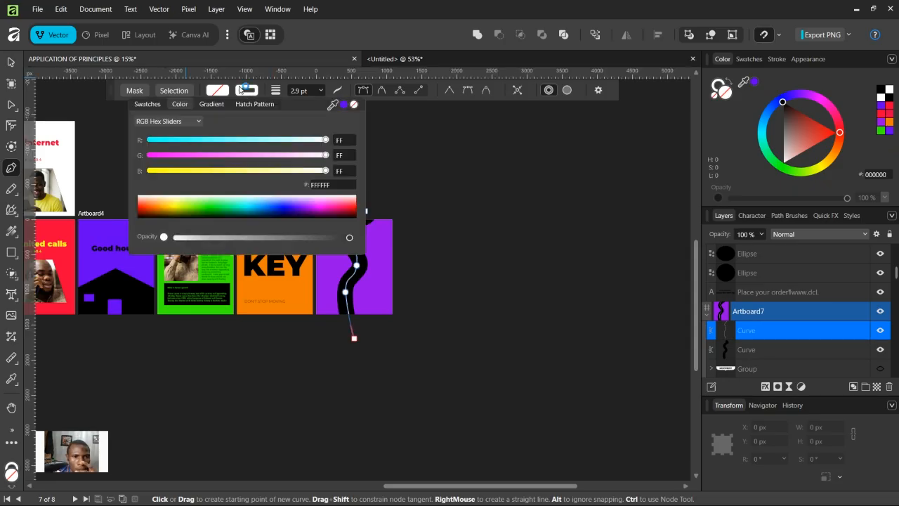
click(338, 91)
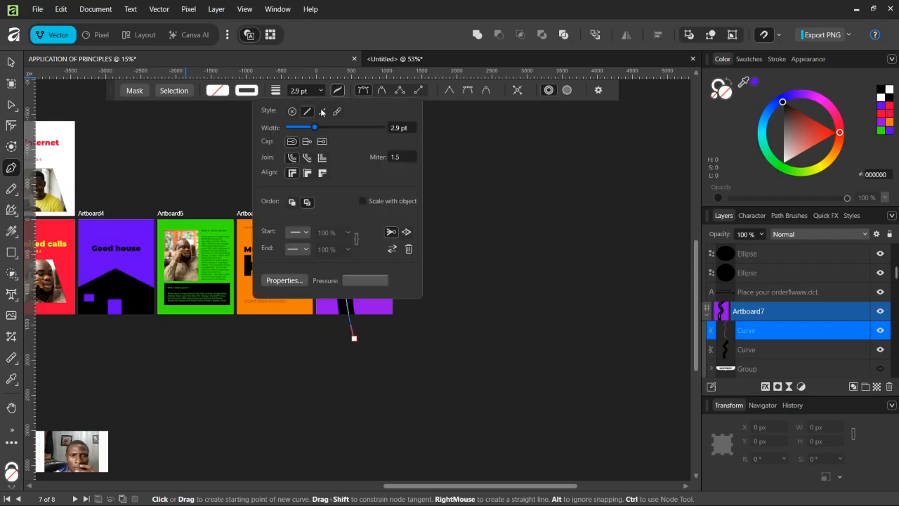
click(322, 110)
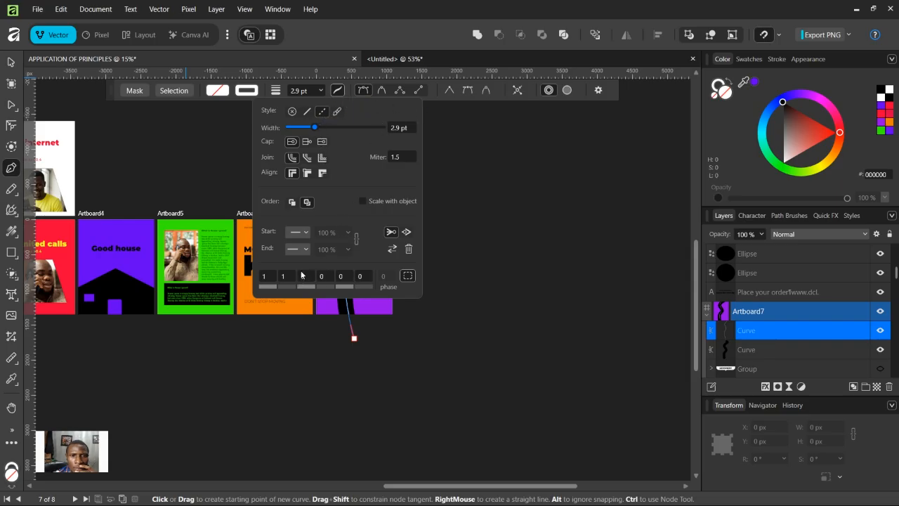
click(376, 302)
click(457, 275)
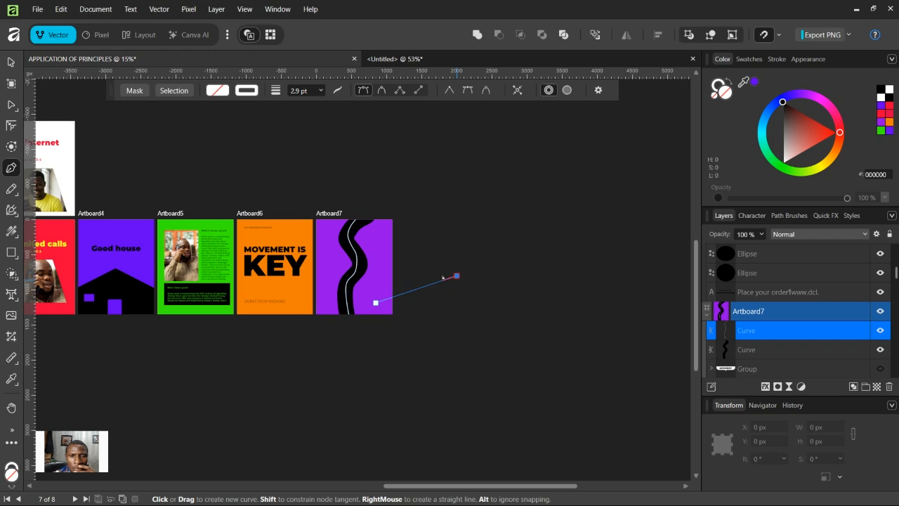
key(ctrl+z)
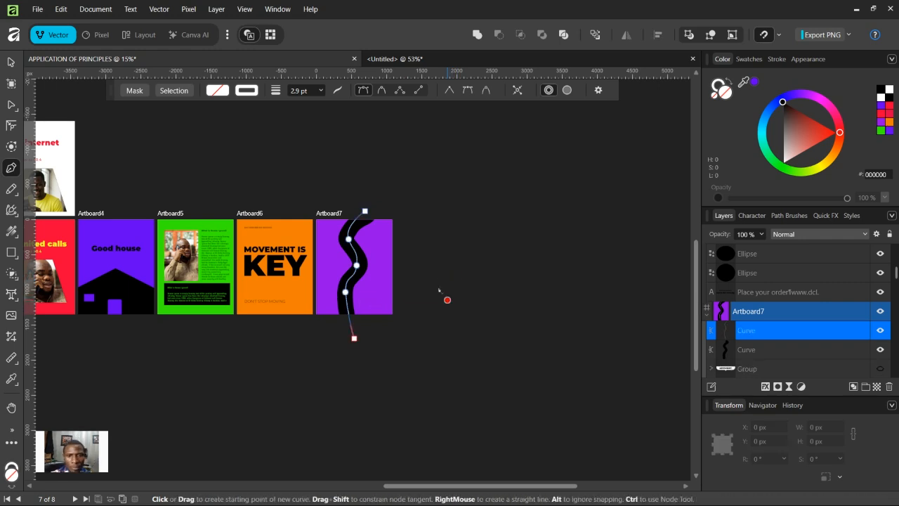
Step: Set the white line's dash pattern to 5 and 4
scroll(436, 285, up, 5)
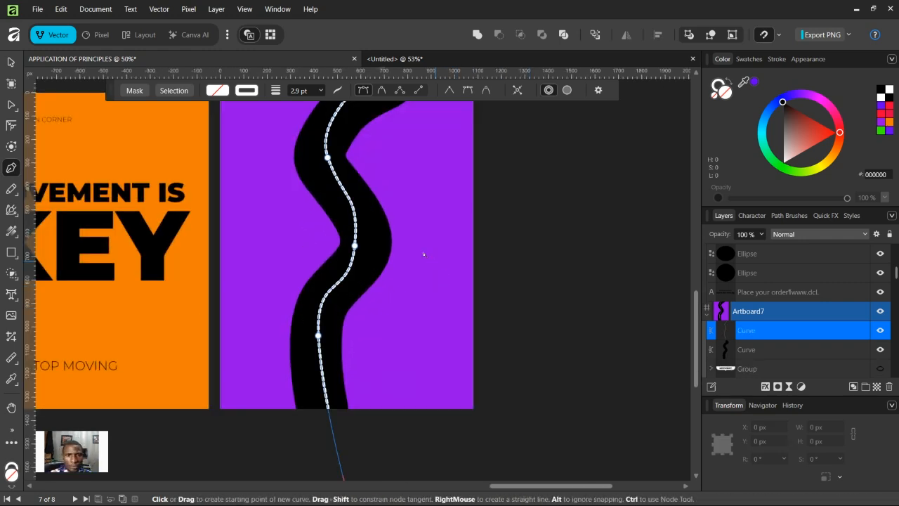
scroll(422, 252, up, 2)
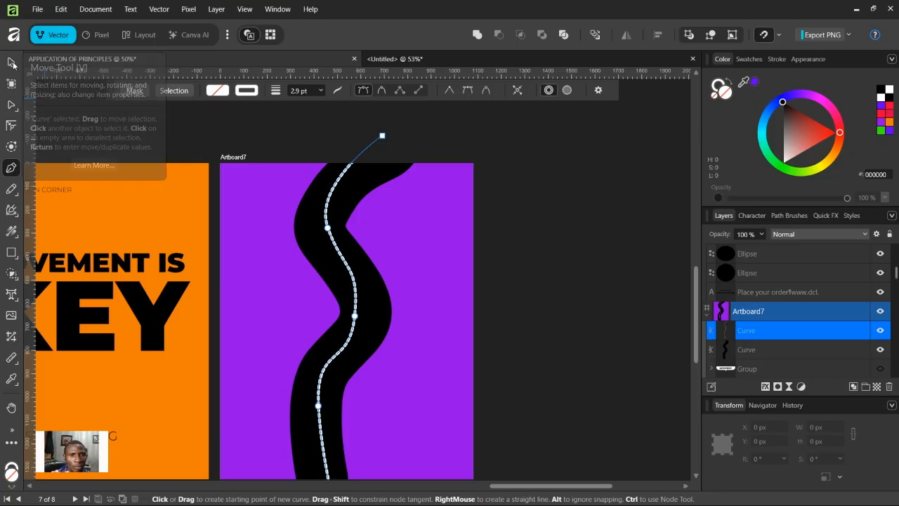
click(337, 91)
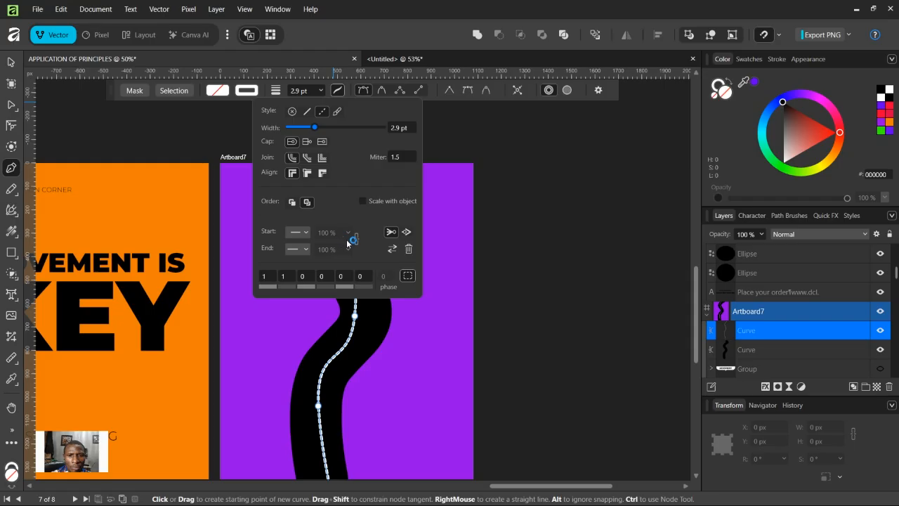
click(269, 275)
text(5)
key(Return)
click(285, 276)
text(4)
key(Return)
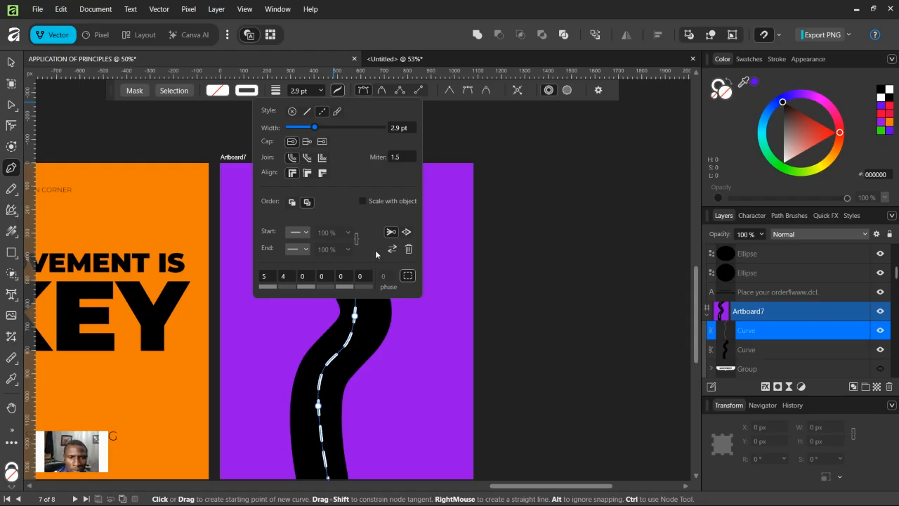
Step: Set the white line's dash pattern to 7 and 7
click(263, 277)
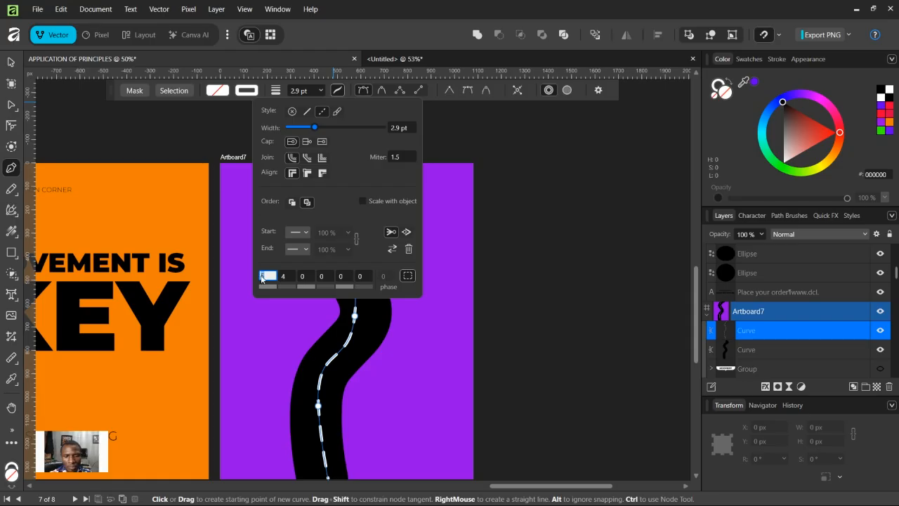
text(7)
key(Return)
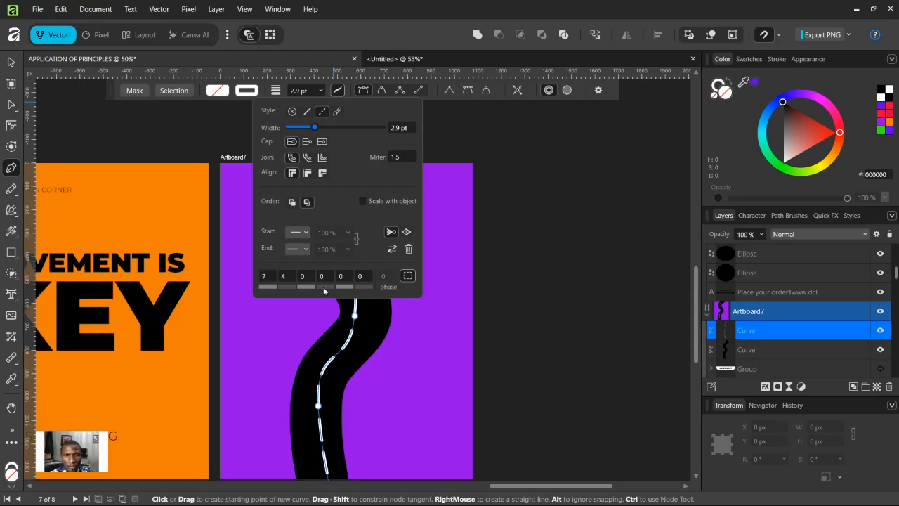
click(290, 276)
text(3)
key(Return)
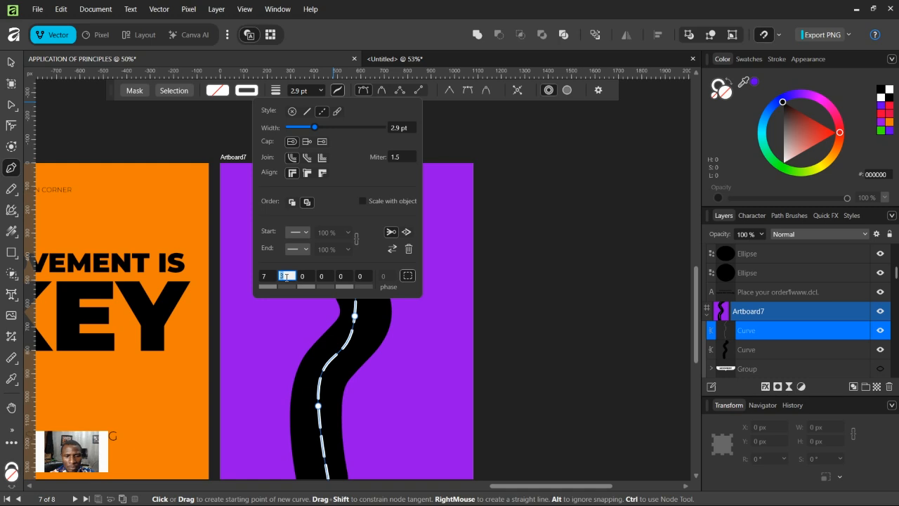
text(7)
key(Return)
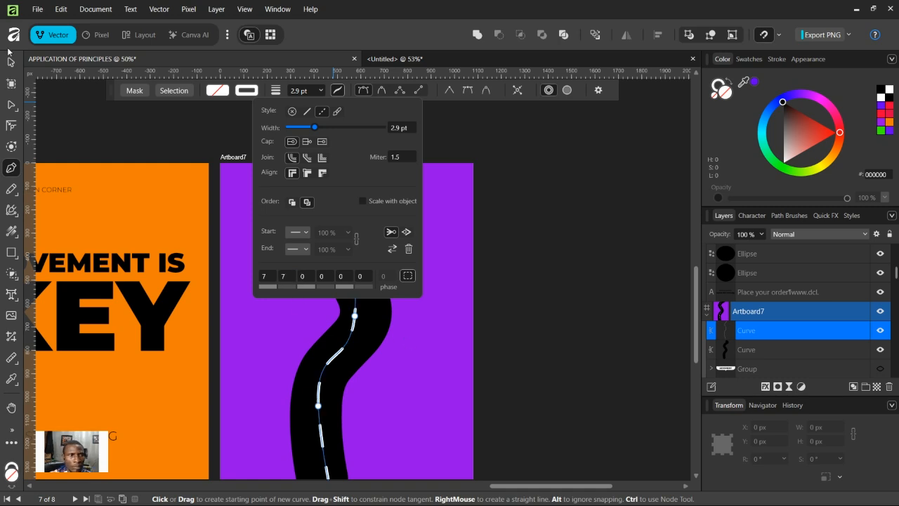
Step: Create an art text object starting with the letter T above the road on Artboard7
click(11, 62)
click(458, 279)
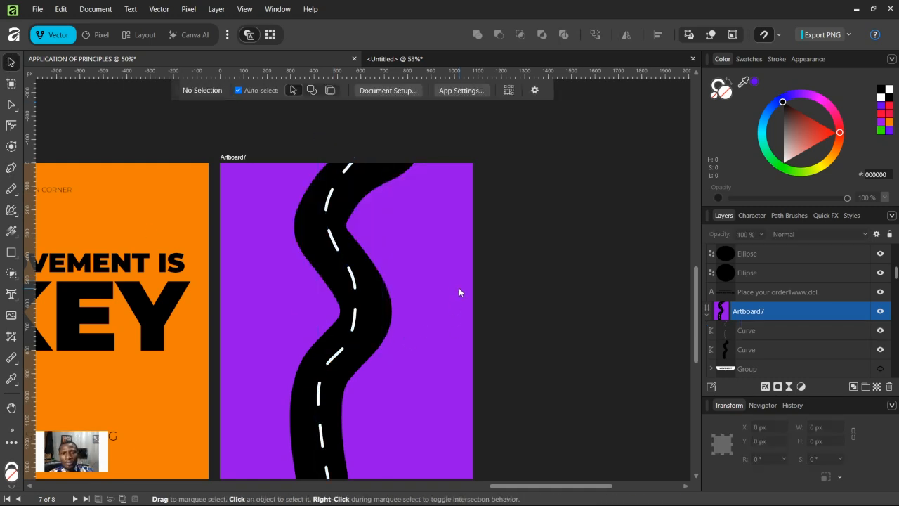
key(ctrl+minus)
key(ctrl+plus)
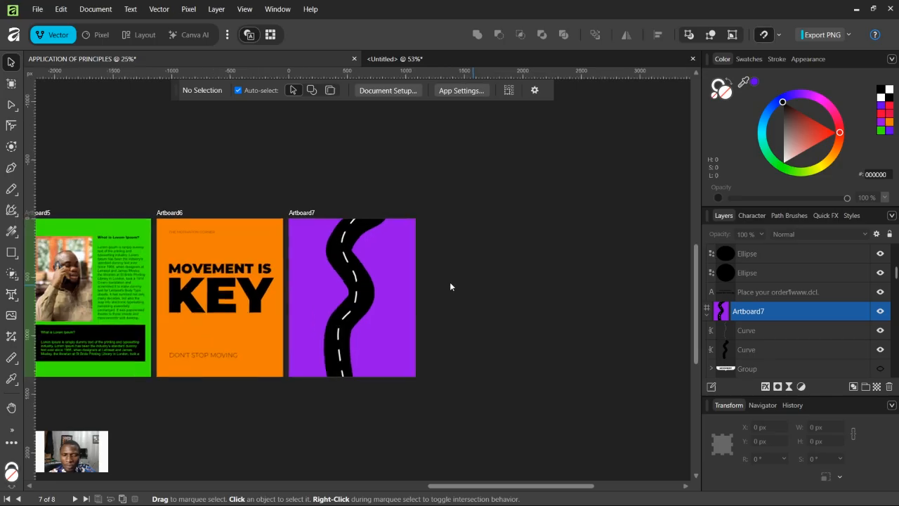
click(11, 294)
click(376, 263)
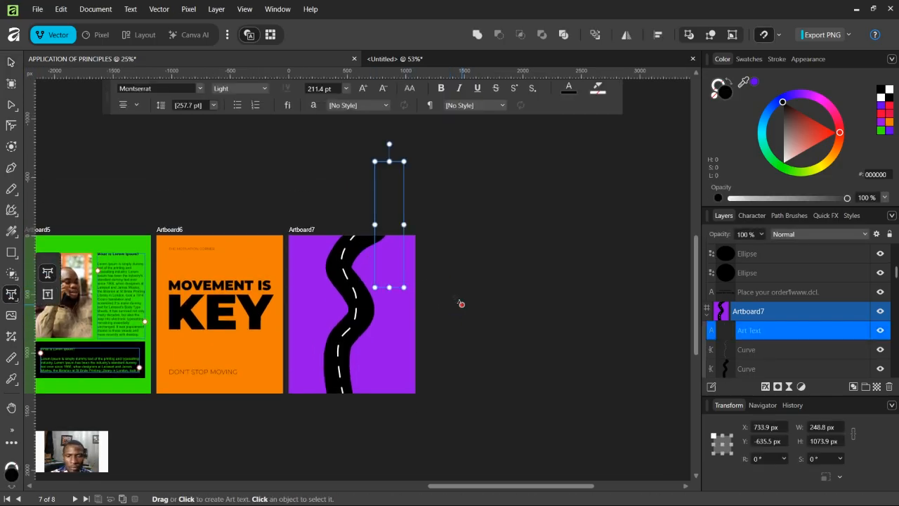
key(ctrl+plus)
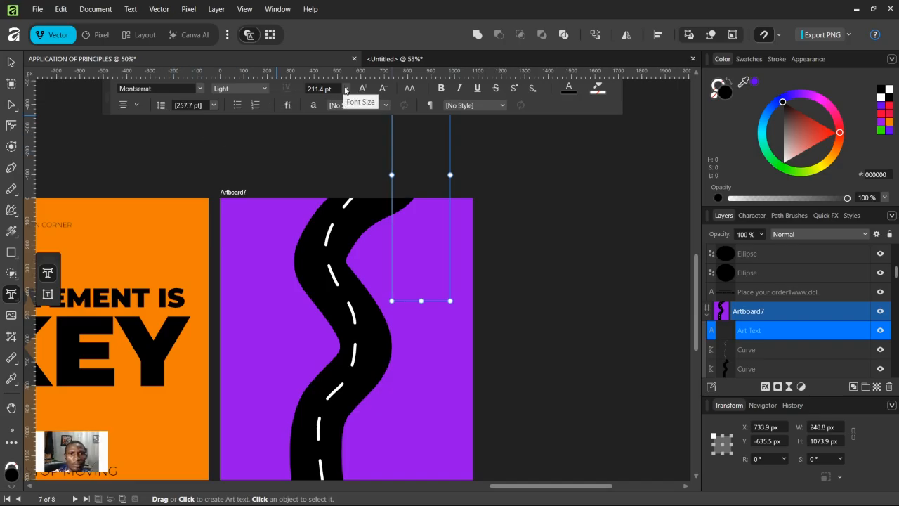
scroll(332, 146, up, 2)
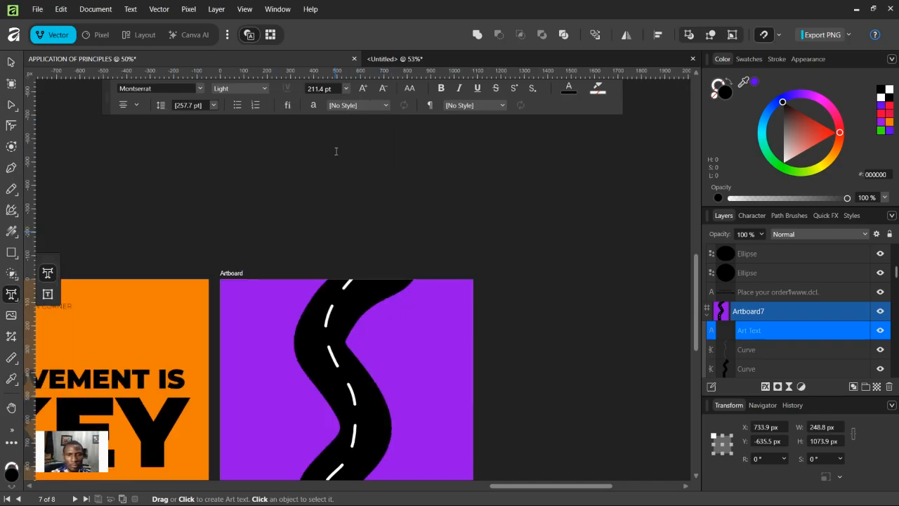
text(T)
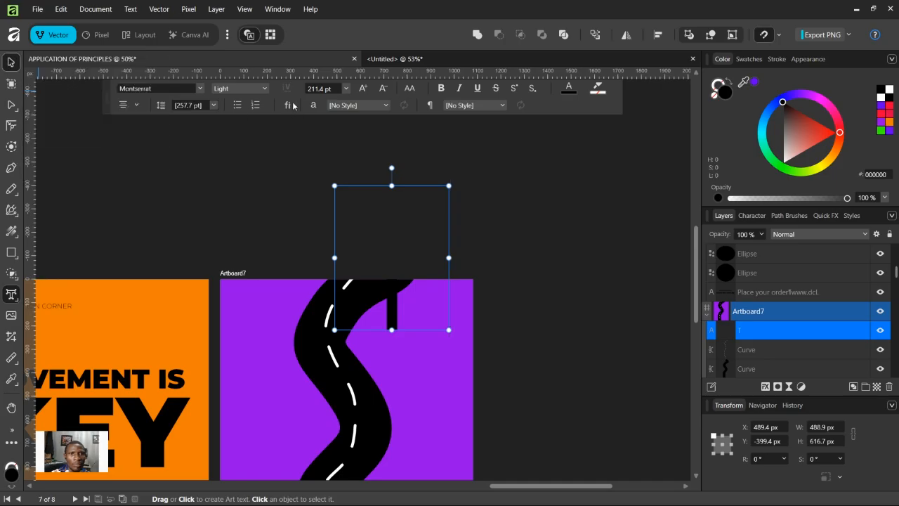
Step: Set the art text to 13 pt and Bold weight
click(10, 63)
click(345, 88)
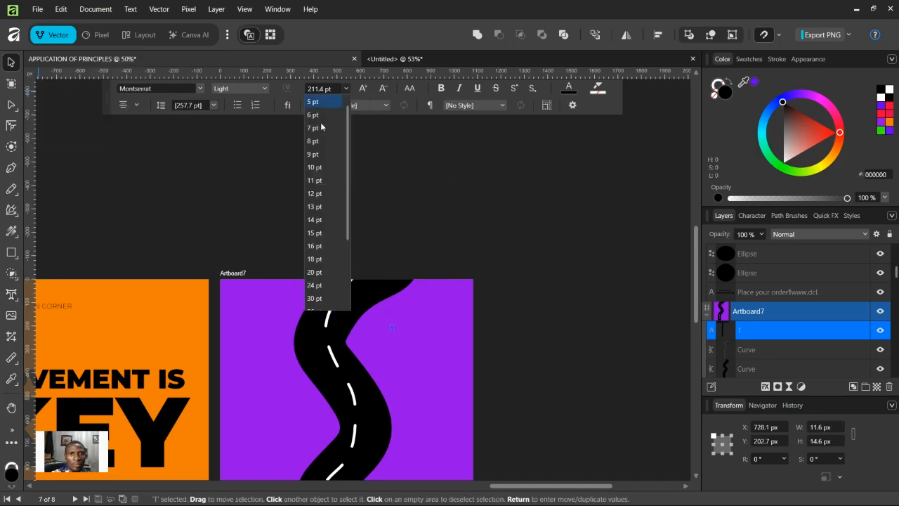
click(315, 207)
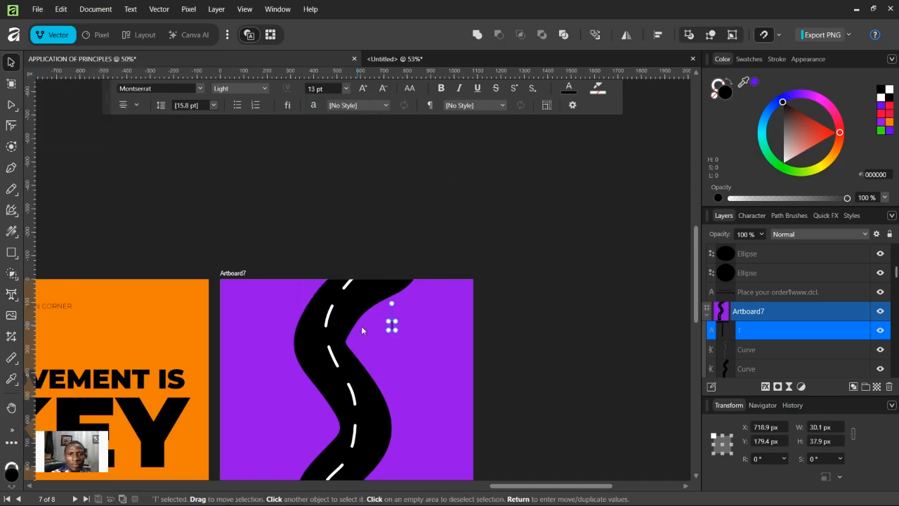
click(243, 91)
click(226, 230)
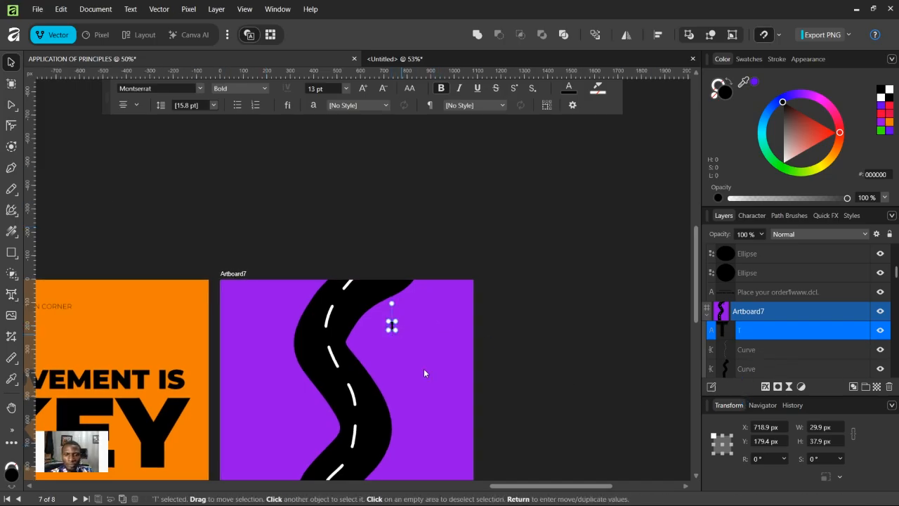
Step: Complete the text as "THE ROAD TO" and scale it down to about 206 px wide
key(ctrl+1)
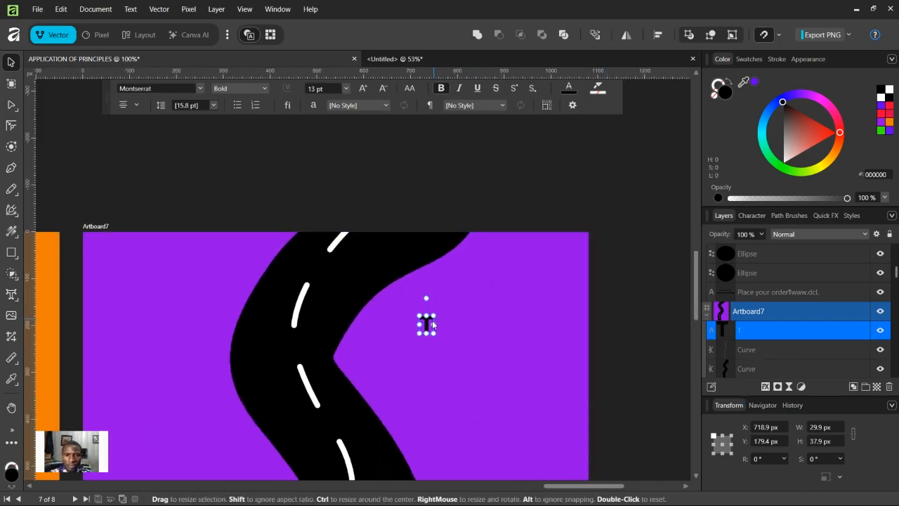
key(t)
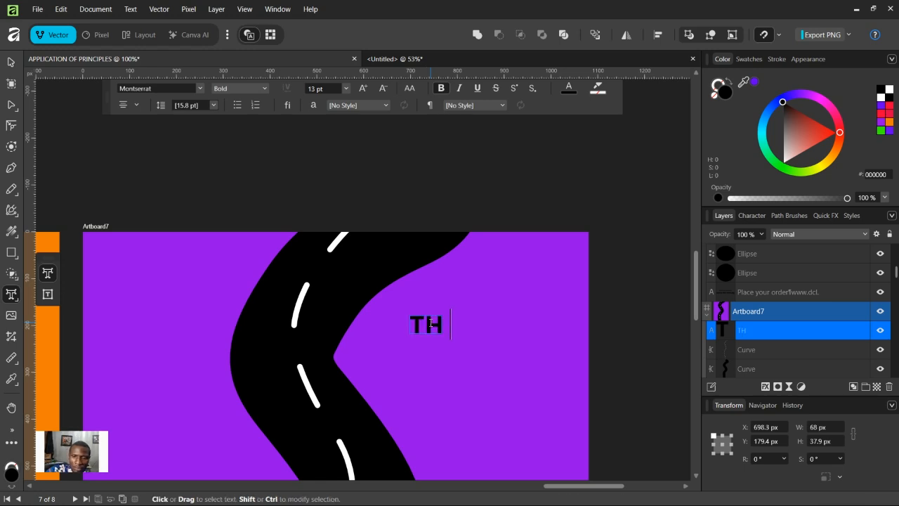
text(E ROA)
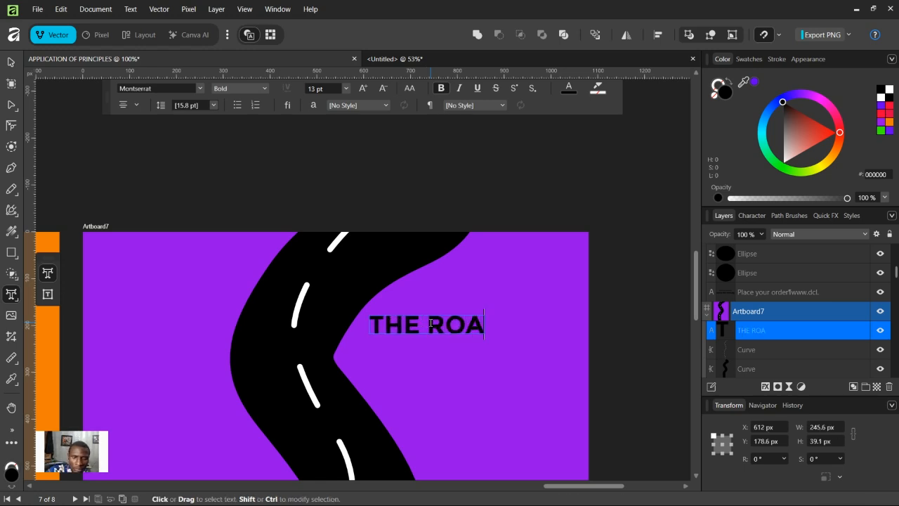
text(])
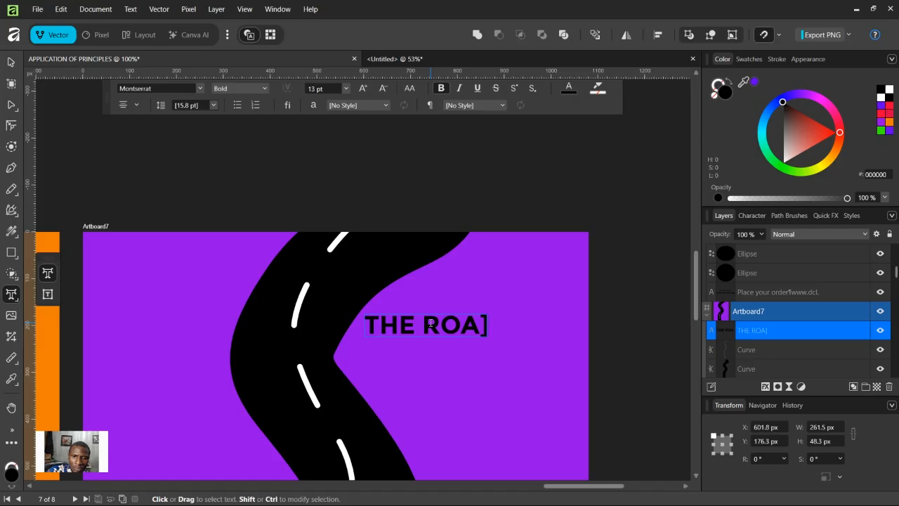
key(BackSpace)
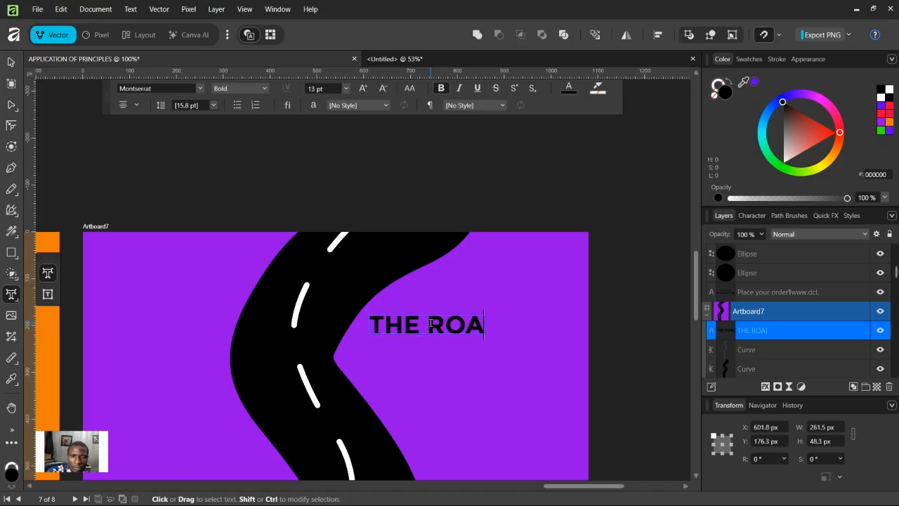
text(D TO)
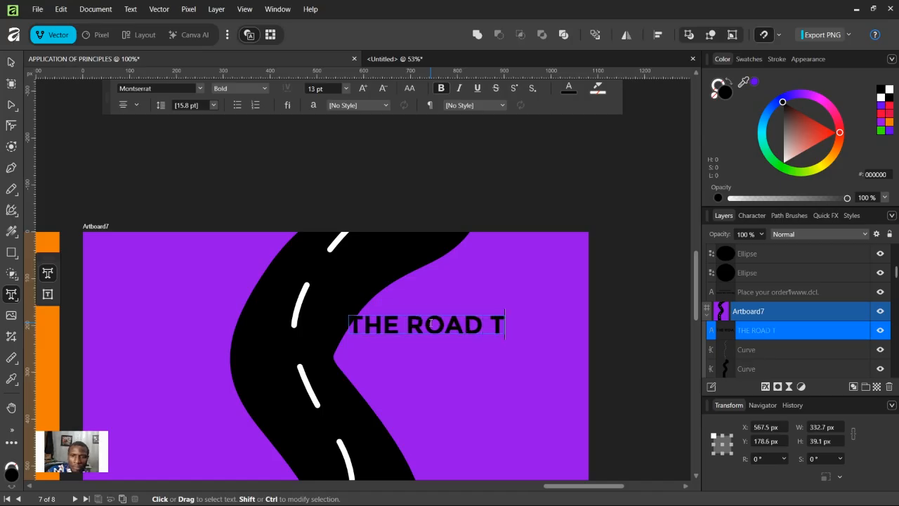
key(Escape)
key(v)
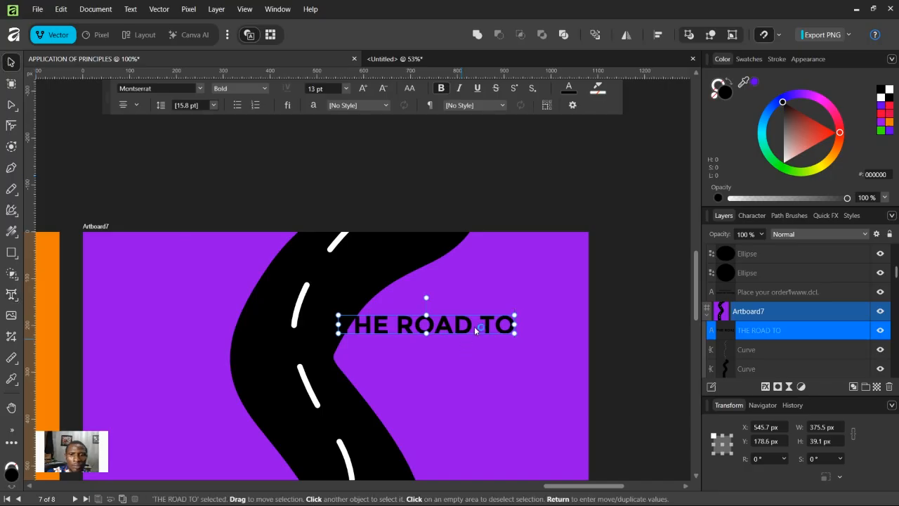
drag(515, 315, 439, 313)
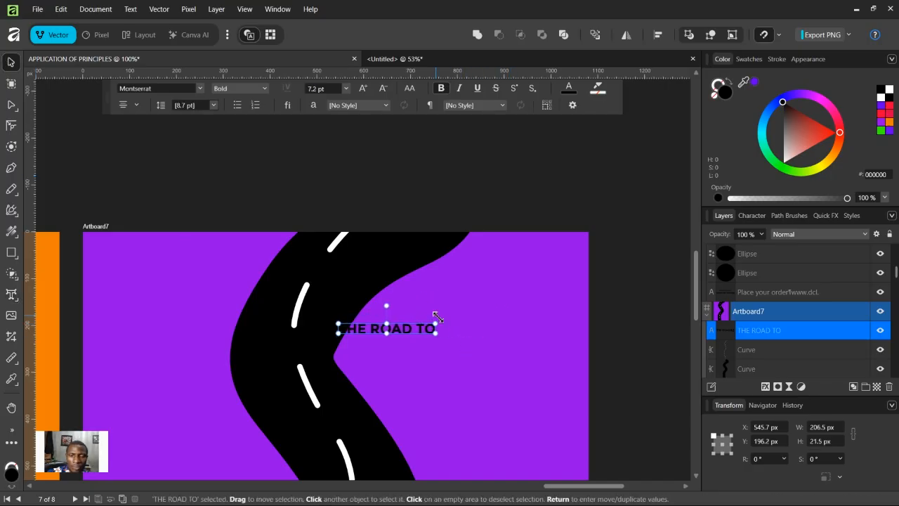
Step: Duplicate the heading below itself and retype the copy as "ZANDUA"
scroll(402, 229, down, 3)
mouse_move(402, 229)
mouse_down()
mouse_move(497, 220)
mouse_move(495, 243)
mouse_move(496, 234)
mouse_up()
key(t)
triple_click(496, 231)
text(ZAN)
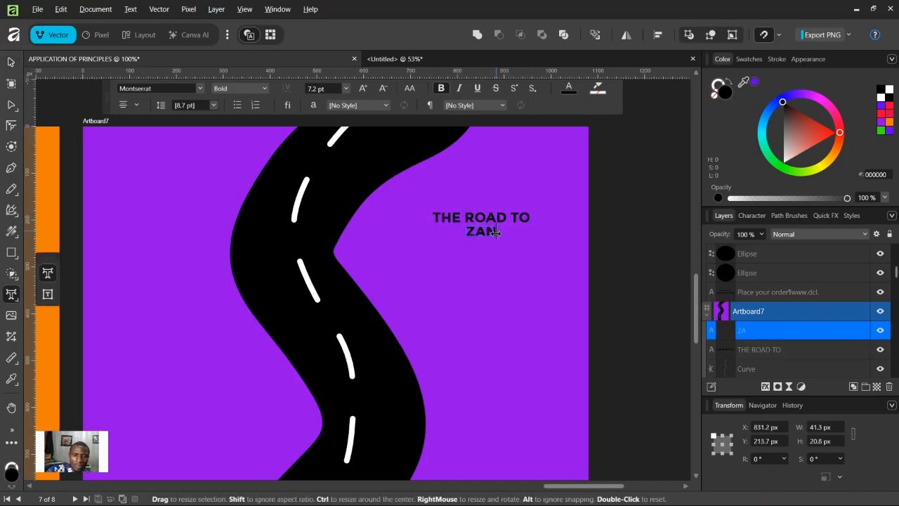
text(DUA)
key(Escape)
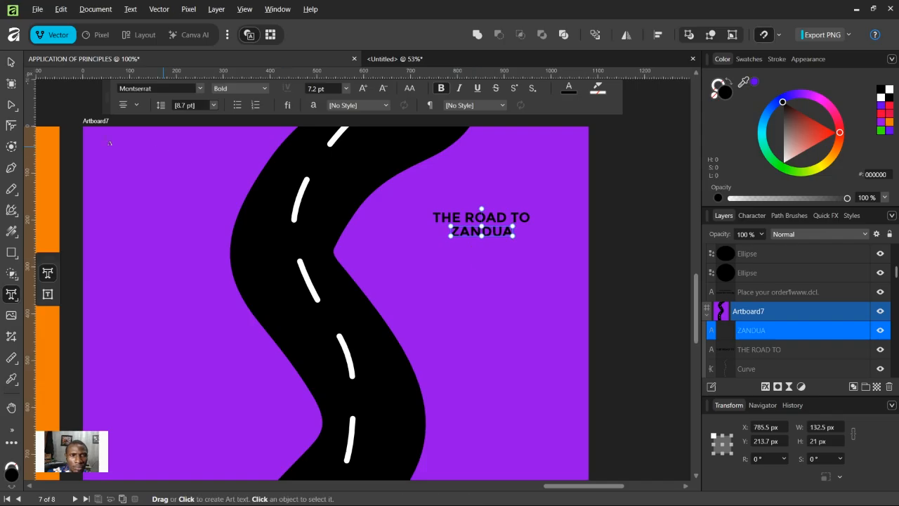
Step: Enlarge "ZANDUA" to about 278 px wide and center-align it with "THE ROAD TO"
click(12, 64)
mouse_move(513, 235)
mouse_down()
mouse_move(581, 246)
mouse_move(517, 247)
mouse_up()
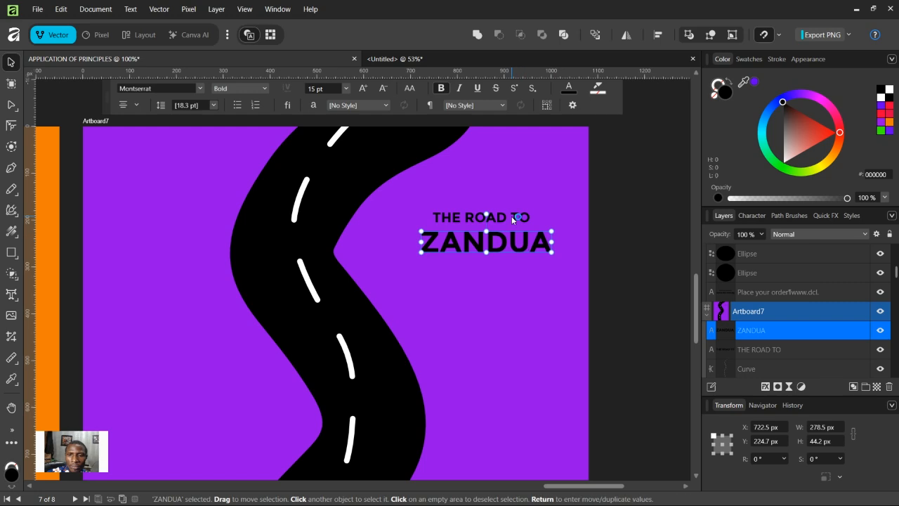
shift+click(509, 216)
click(658, 34)
click(695, 74)
click(635, 229)
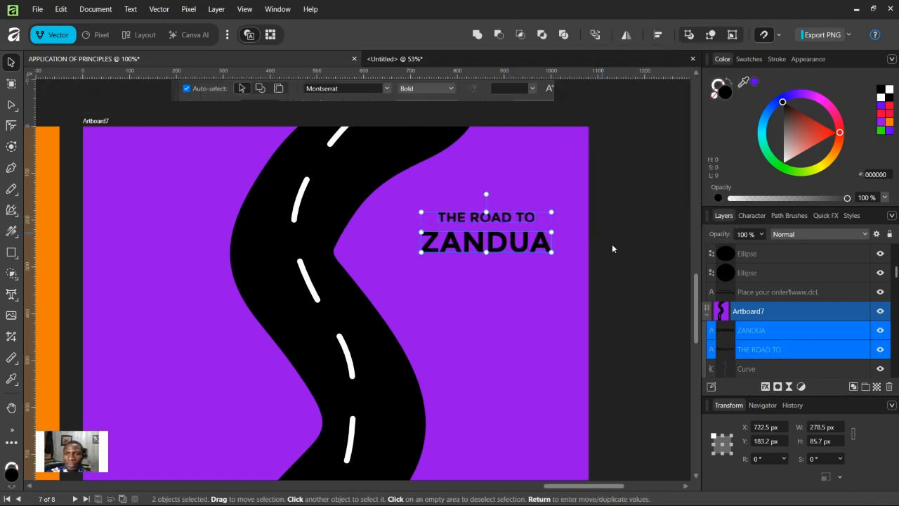
Step: Duplicate both title lines, "THE ROAD TO" and "ZANDUA", down to the artboard's bottom-left corner
click(616, 260)
key(ctrl+minus)
key(ctrl+minus)
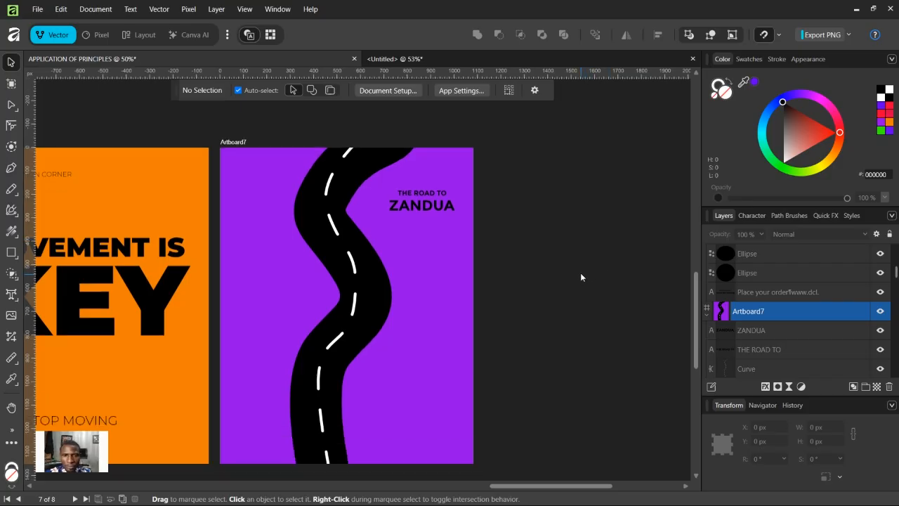
click(439, 196)
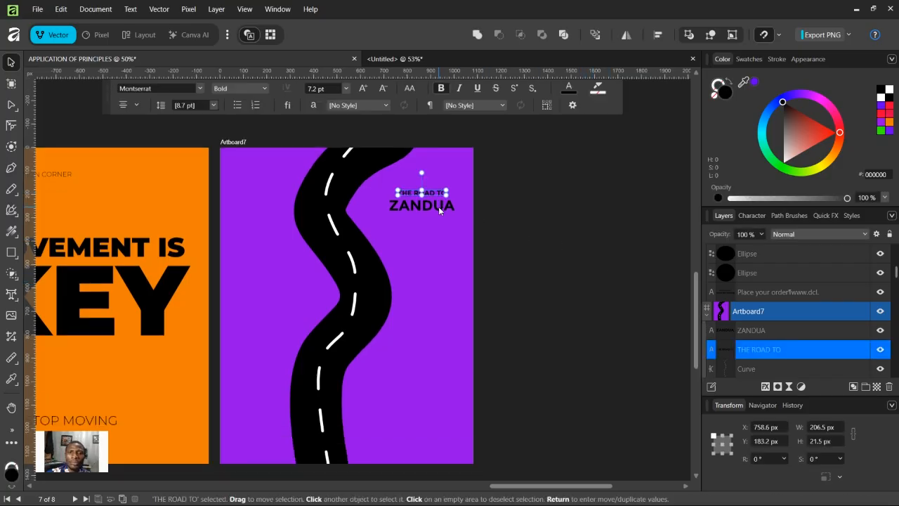
click(438, 206)
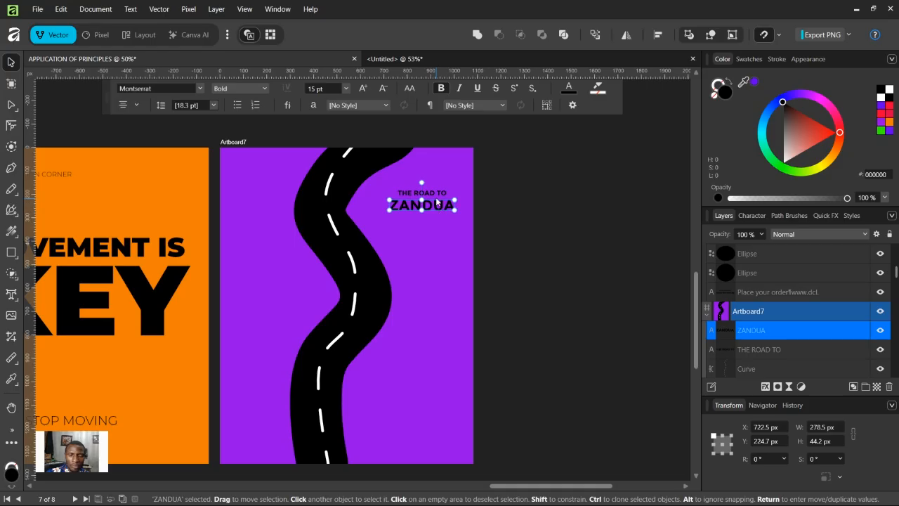
click(437, 194)
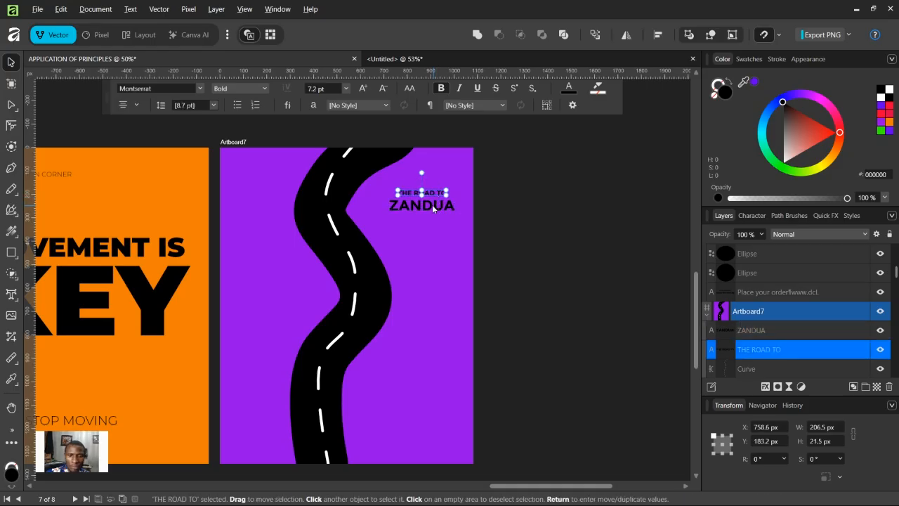
shift+click(433, 209)
mouse_move(433, 209)
mouse_down()
mouse_move(265, 429)
mouse_move(279, 430)
mouse_move(259, 427)
mouse_move(271, 436)
mouse_up()
key(ctrl+z)
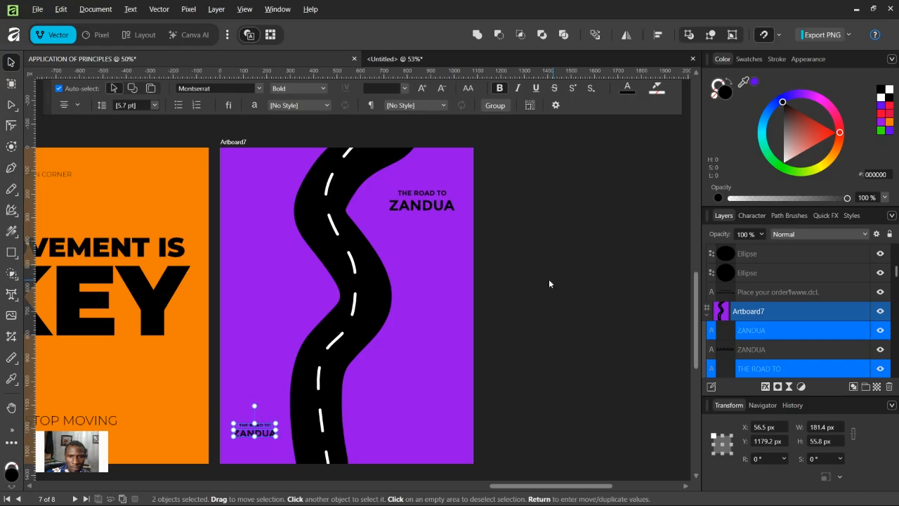
Step: Retype the small upper line of the bottom-left copy as "A STORY BY"
click(549, 283)
click(259, 425)
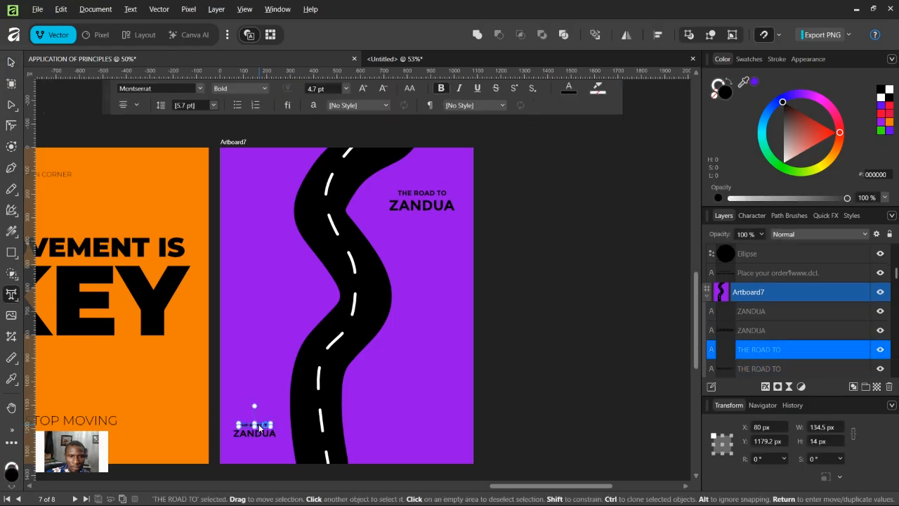
key(t)
triple_click(260, 425)
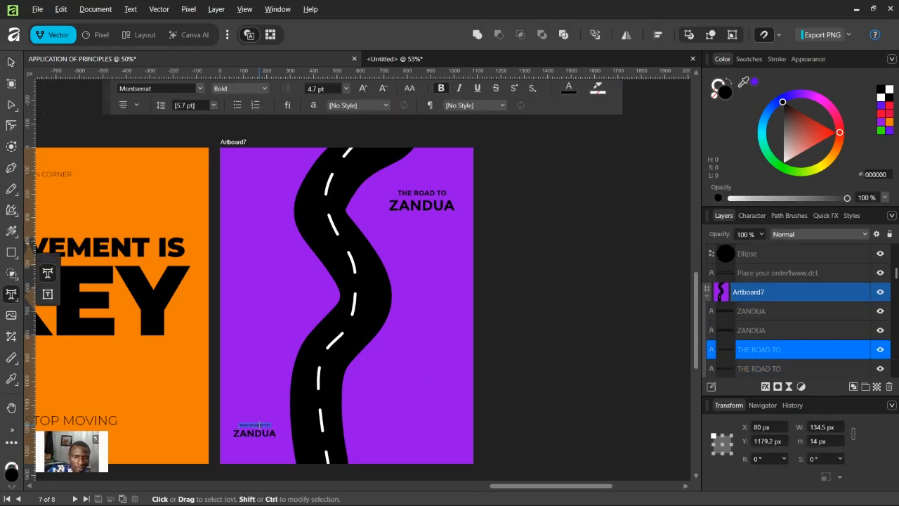
text(A STO)
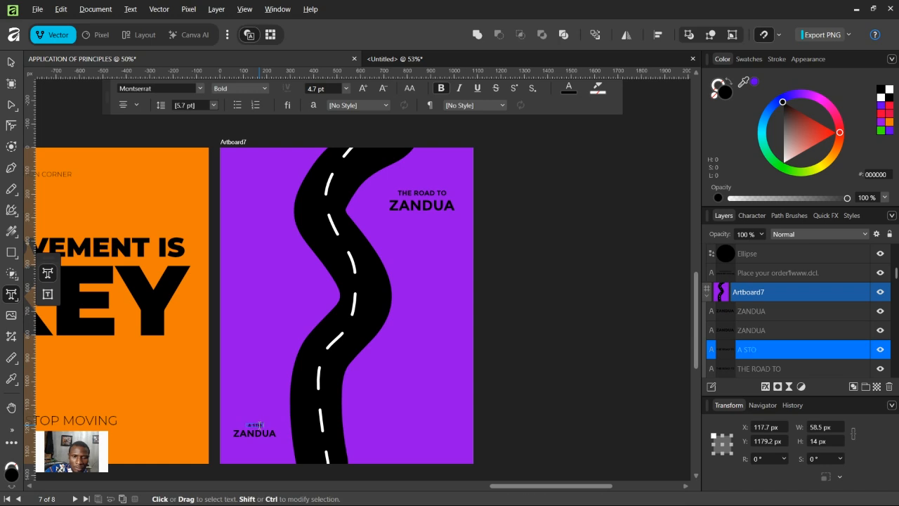
text(RY BY)
key(Escape)
Step: Replace the larger bottom-left line with the author's full name split over two lines
click(258, 433)
double_click(257, 433)
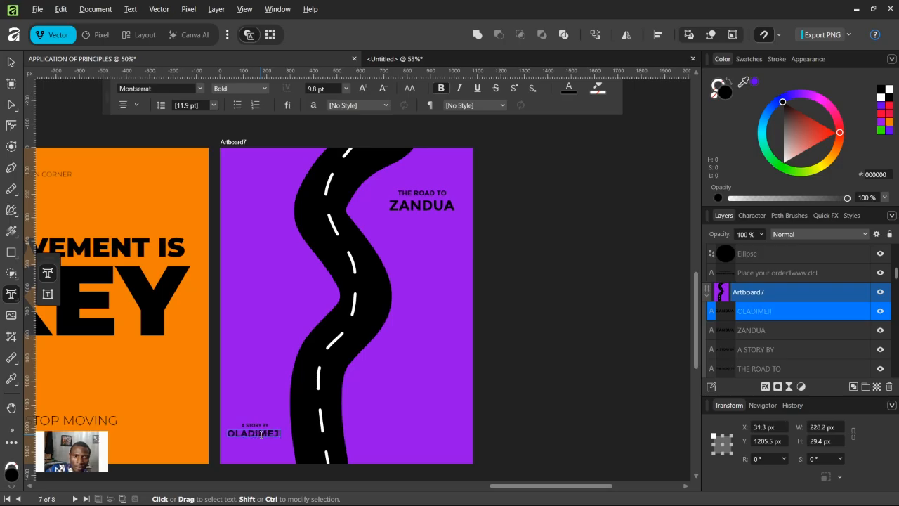
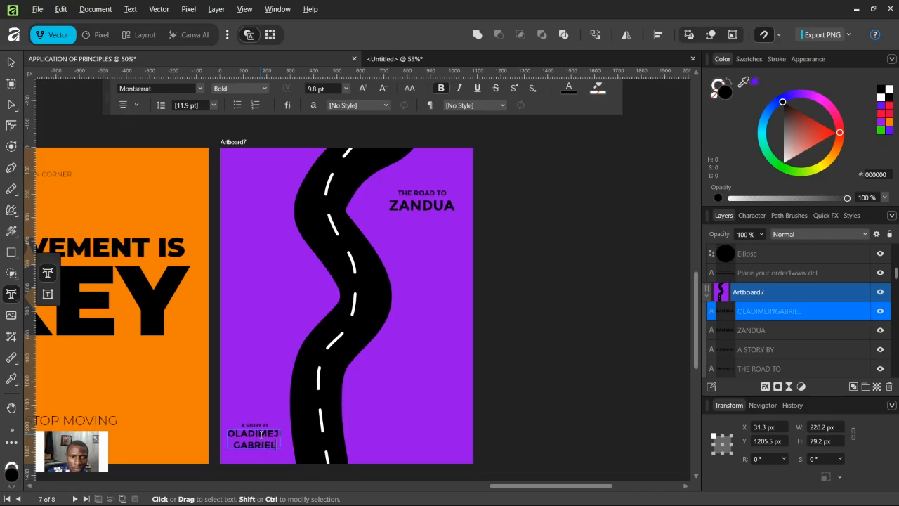
click(10, 62)
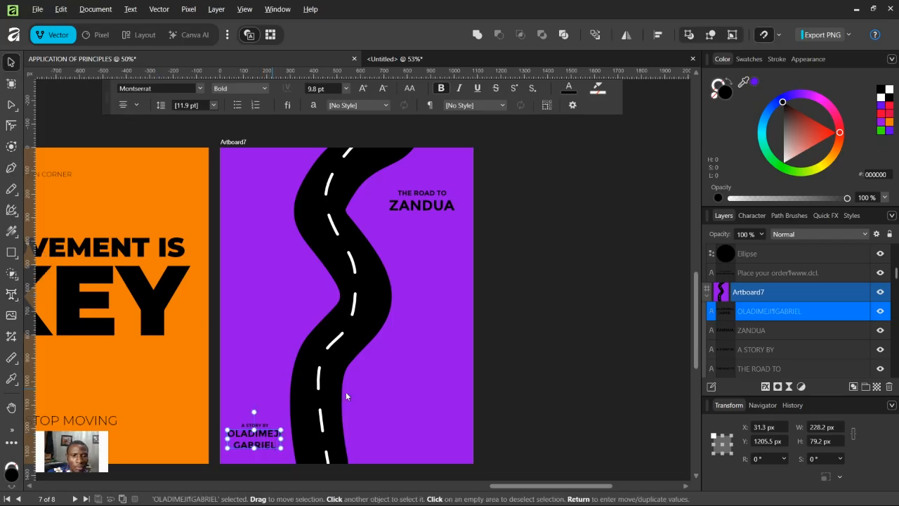
Step: Review the finished Artboard7 poster alongside the whole row of artboards
scroll(346, 397, down, 1)
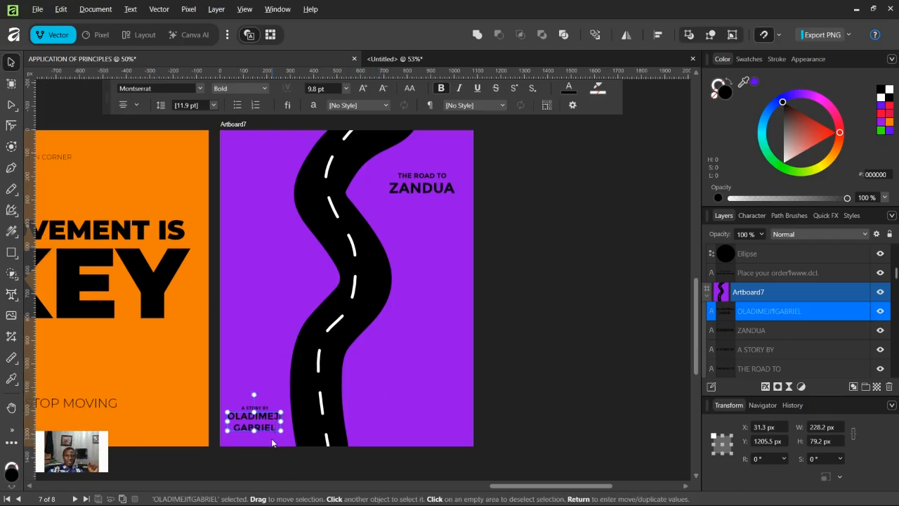
scroll(492, 454, up, 1)
scroll(494, 452, up, 2)
scroll(493, 444, down, 3)
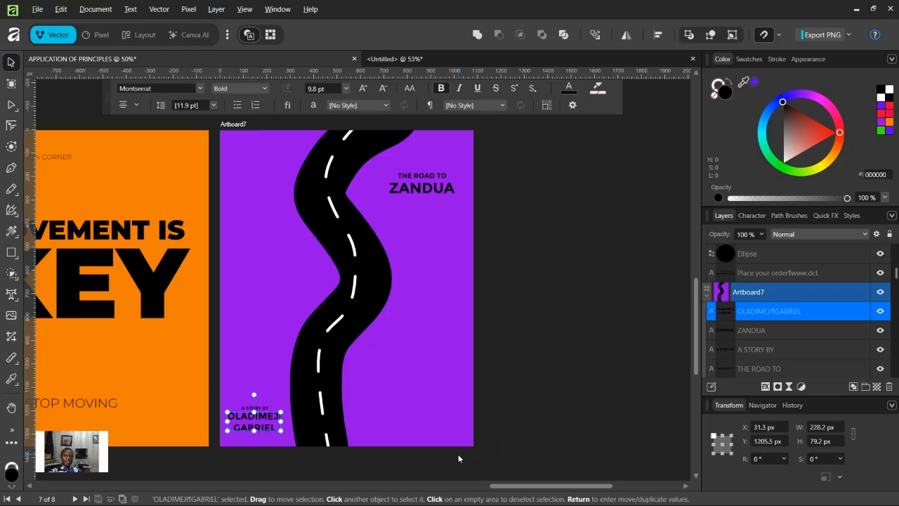
click(539, 359)
scroll(520, 396, up, 1)
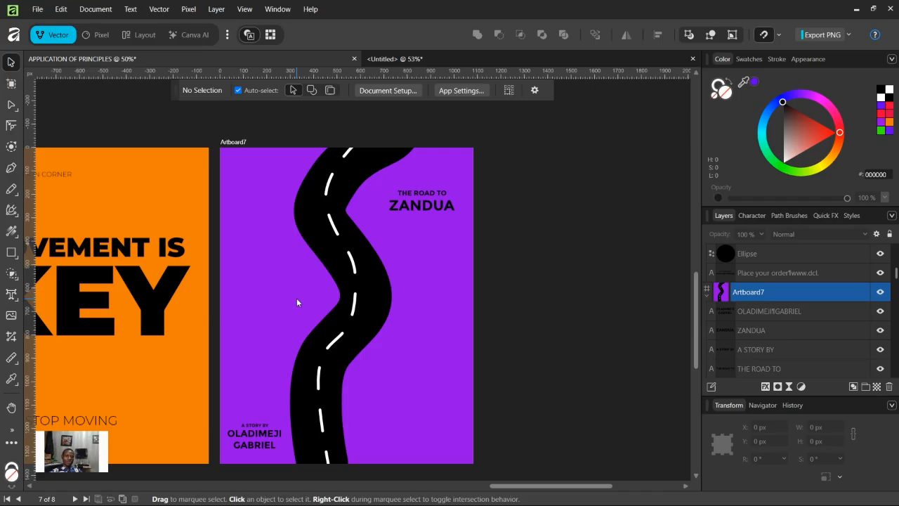
scroll(296, 298, down, 4)
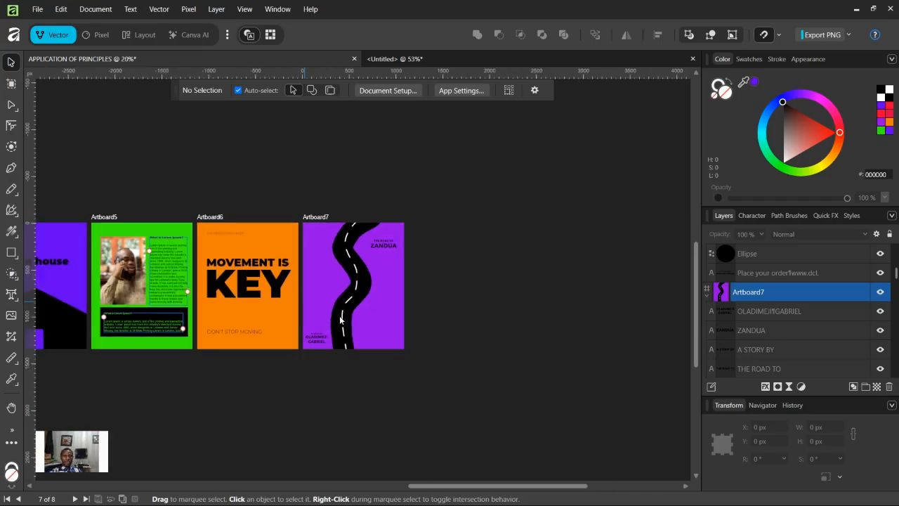
drag(464, 485, 375, 501)
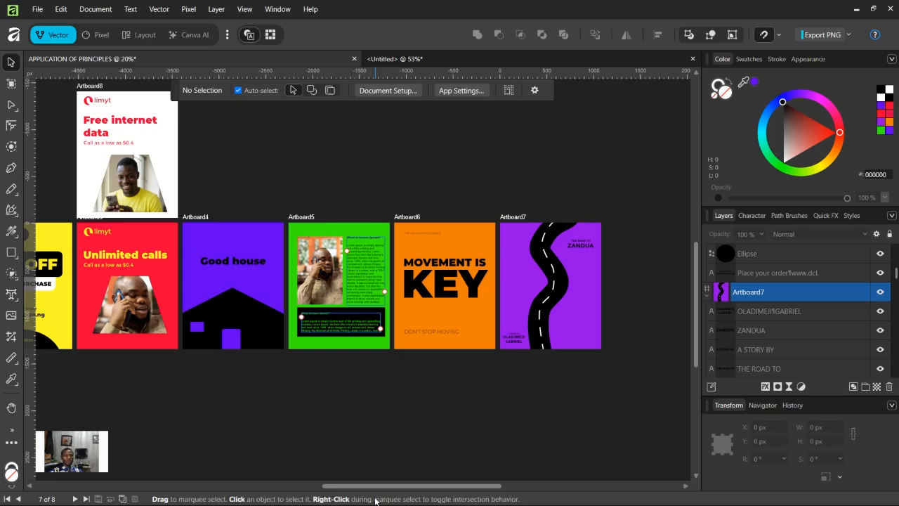